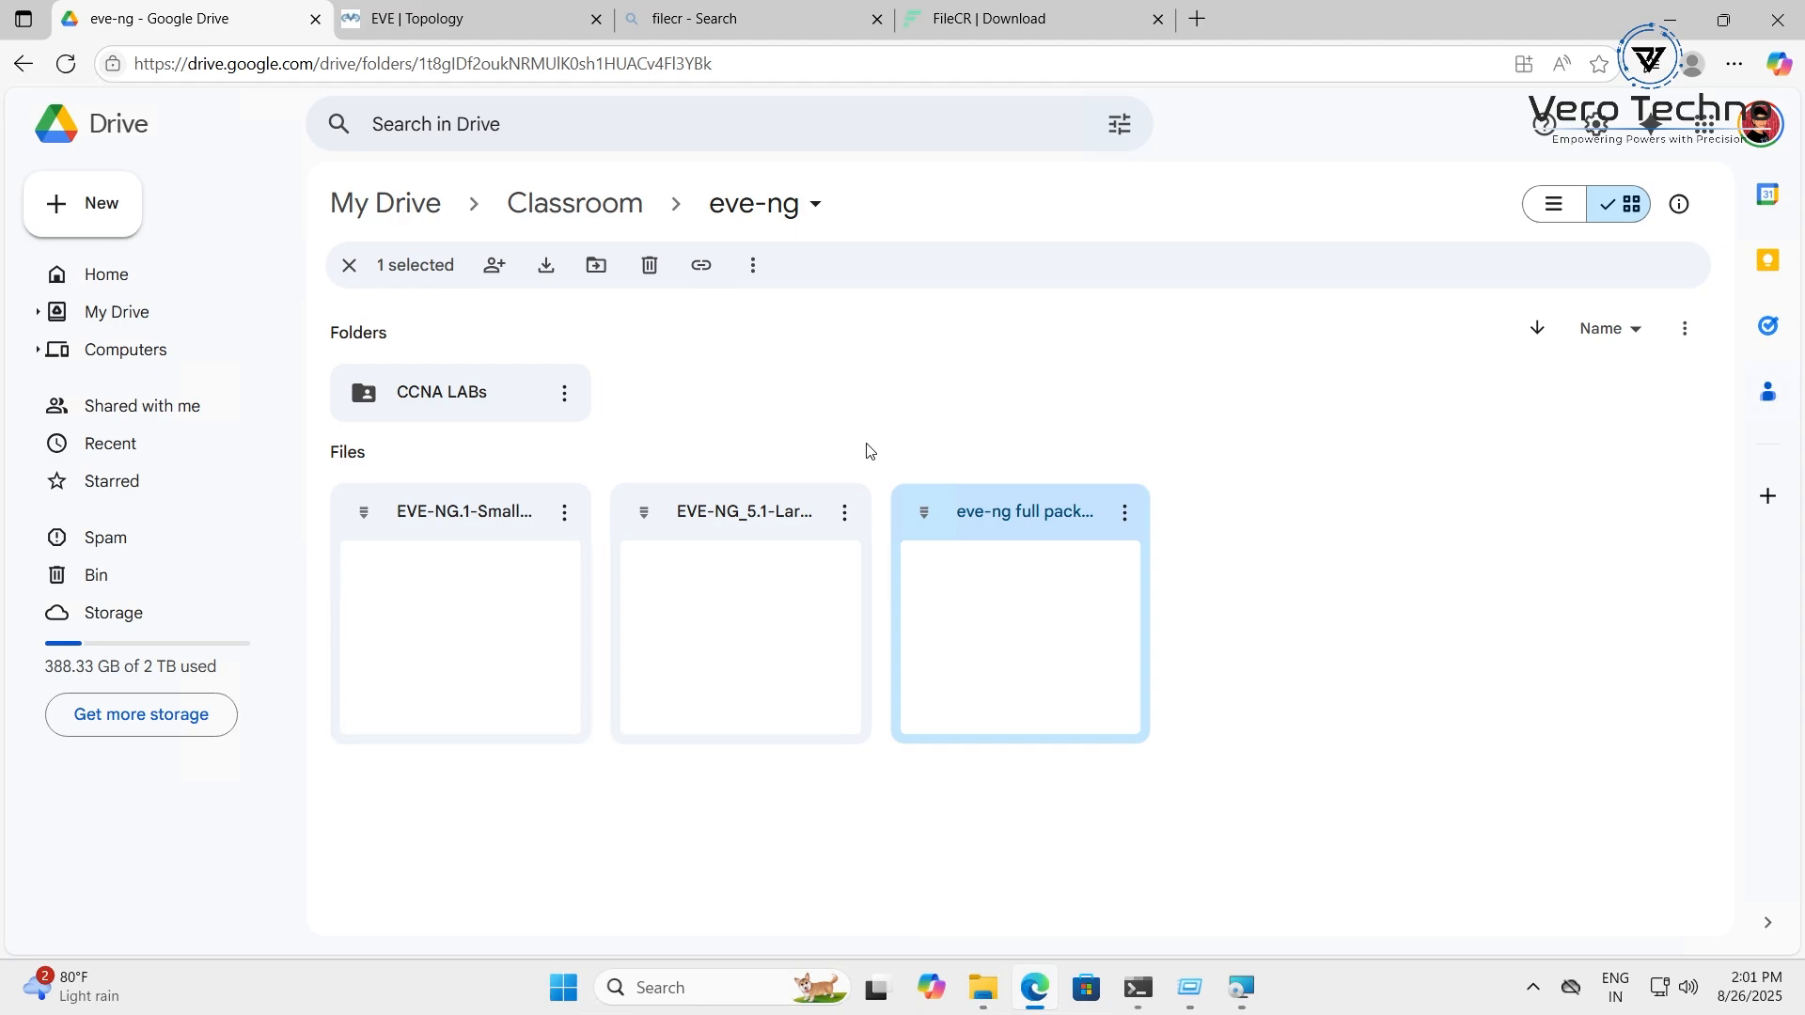
Inspect the three EVE-NG image files in the eve-ng Drive folder, then return to the EVE Topology page
left_click(502, 534)
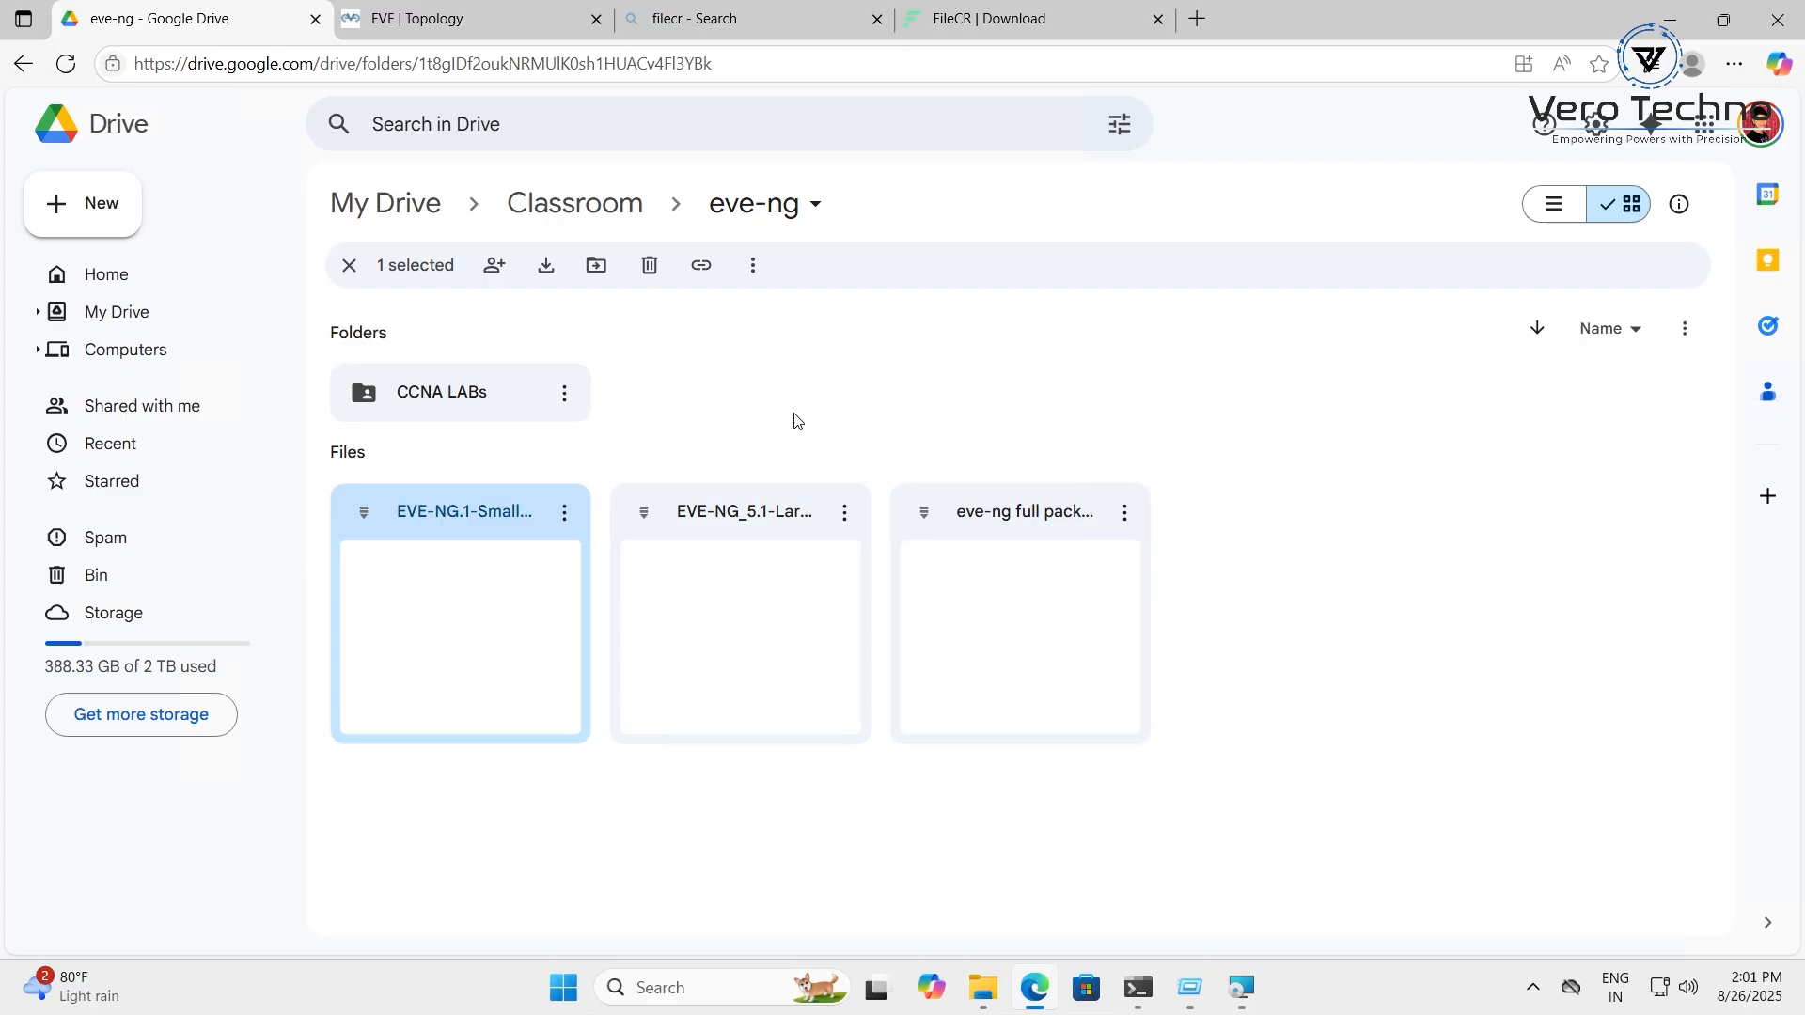
left_click(770, 511)
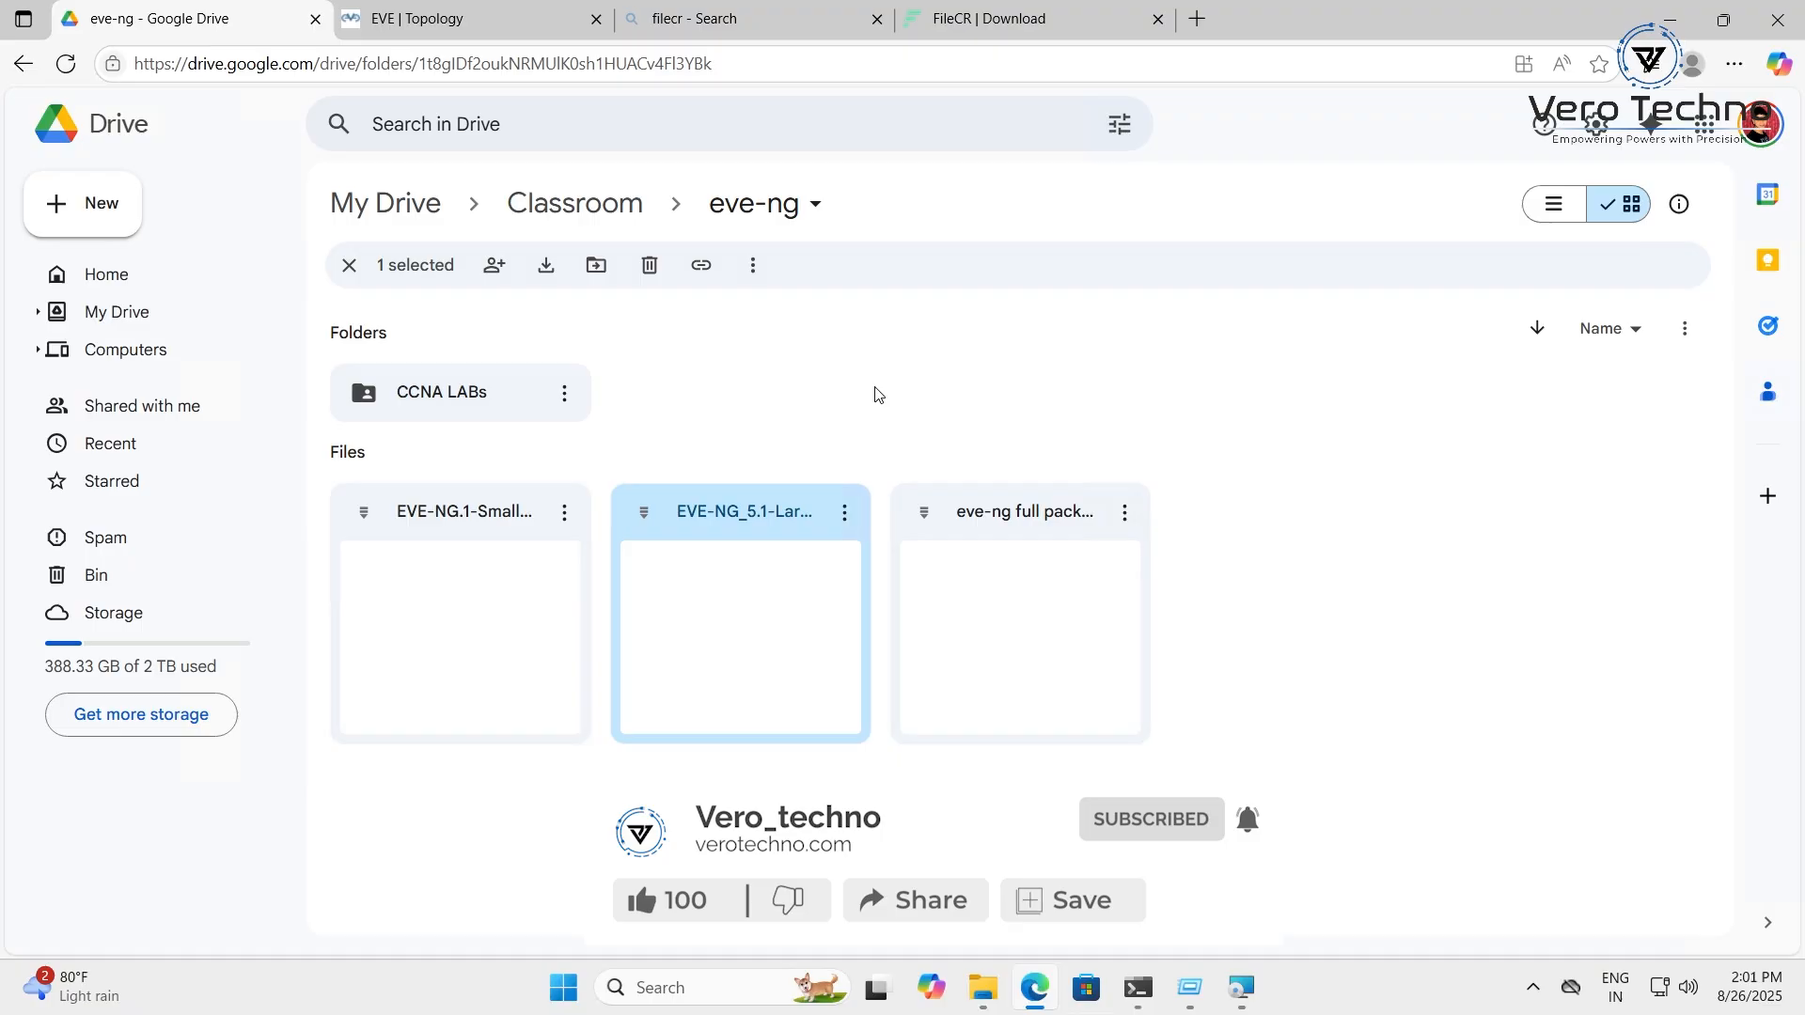
left_click(987, 507)
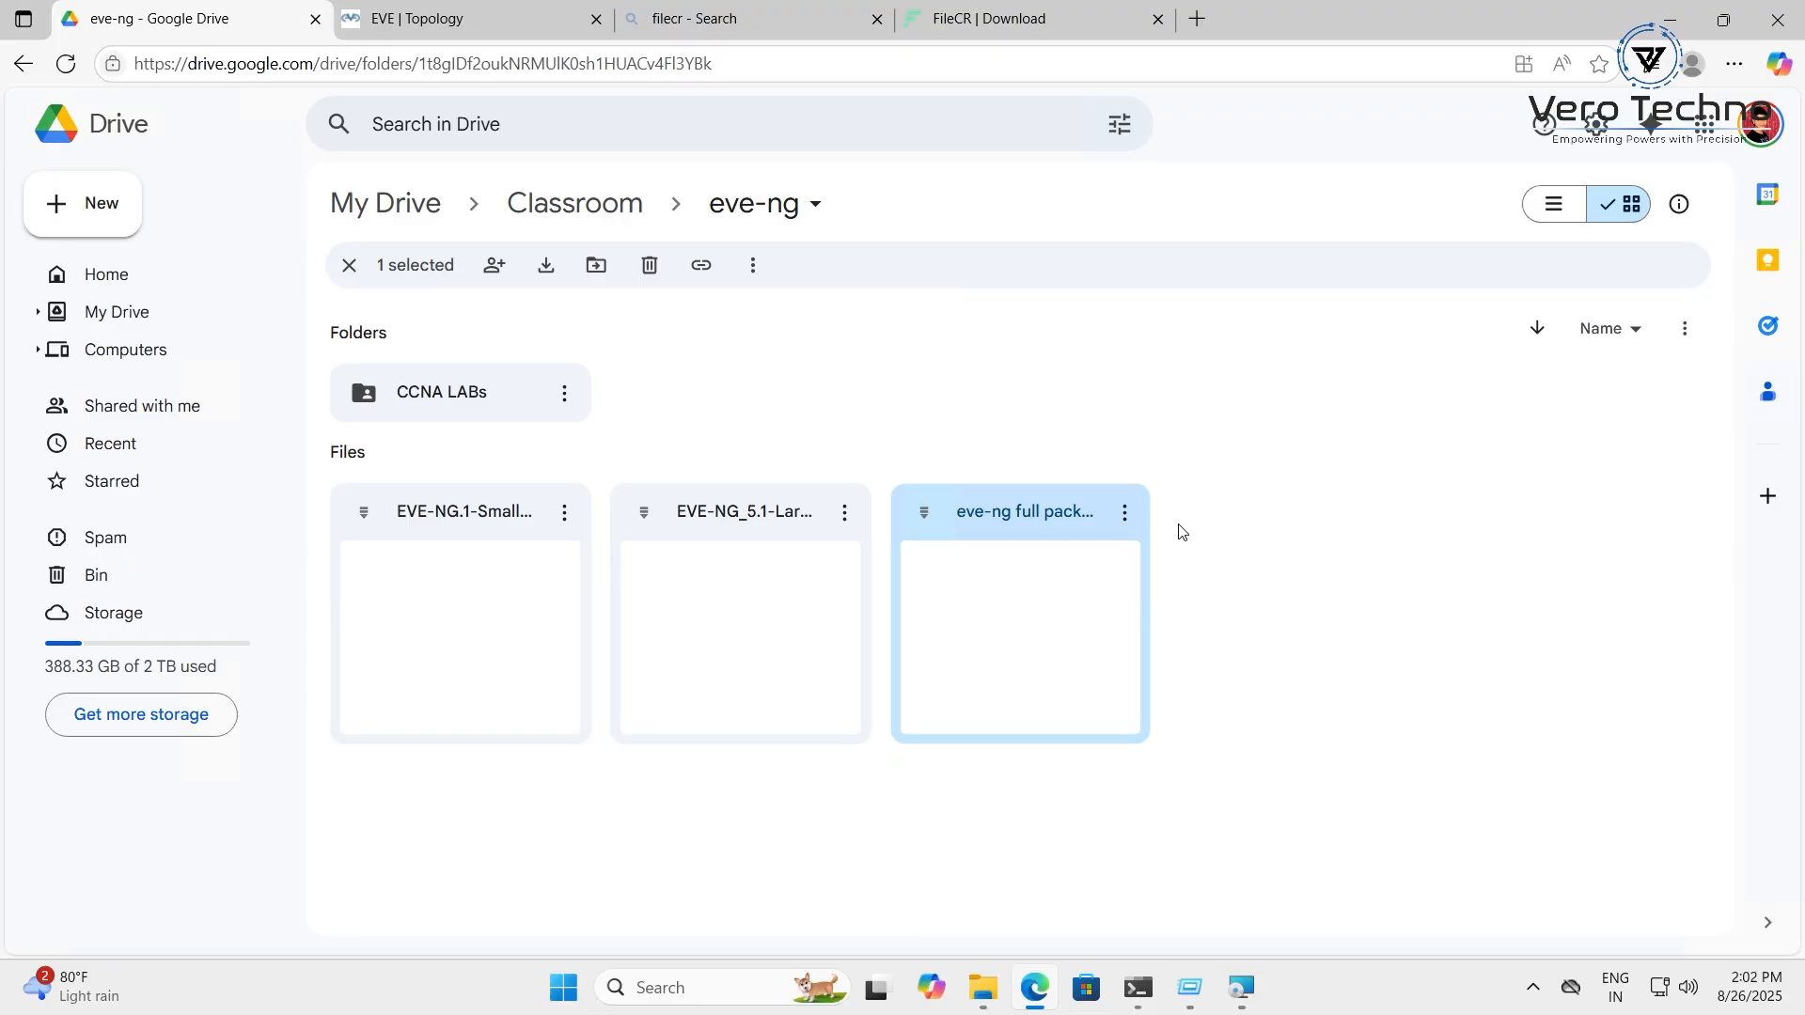
left_click(452, 26)
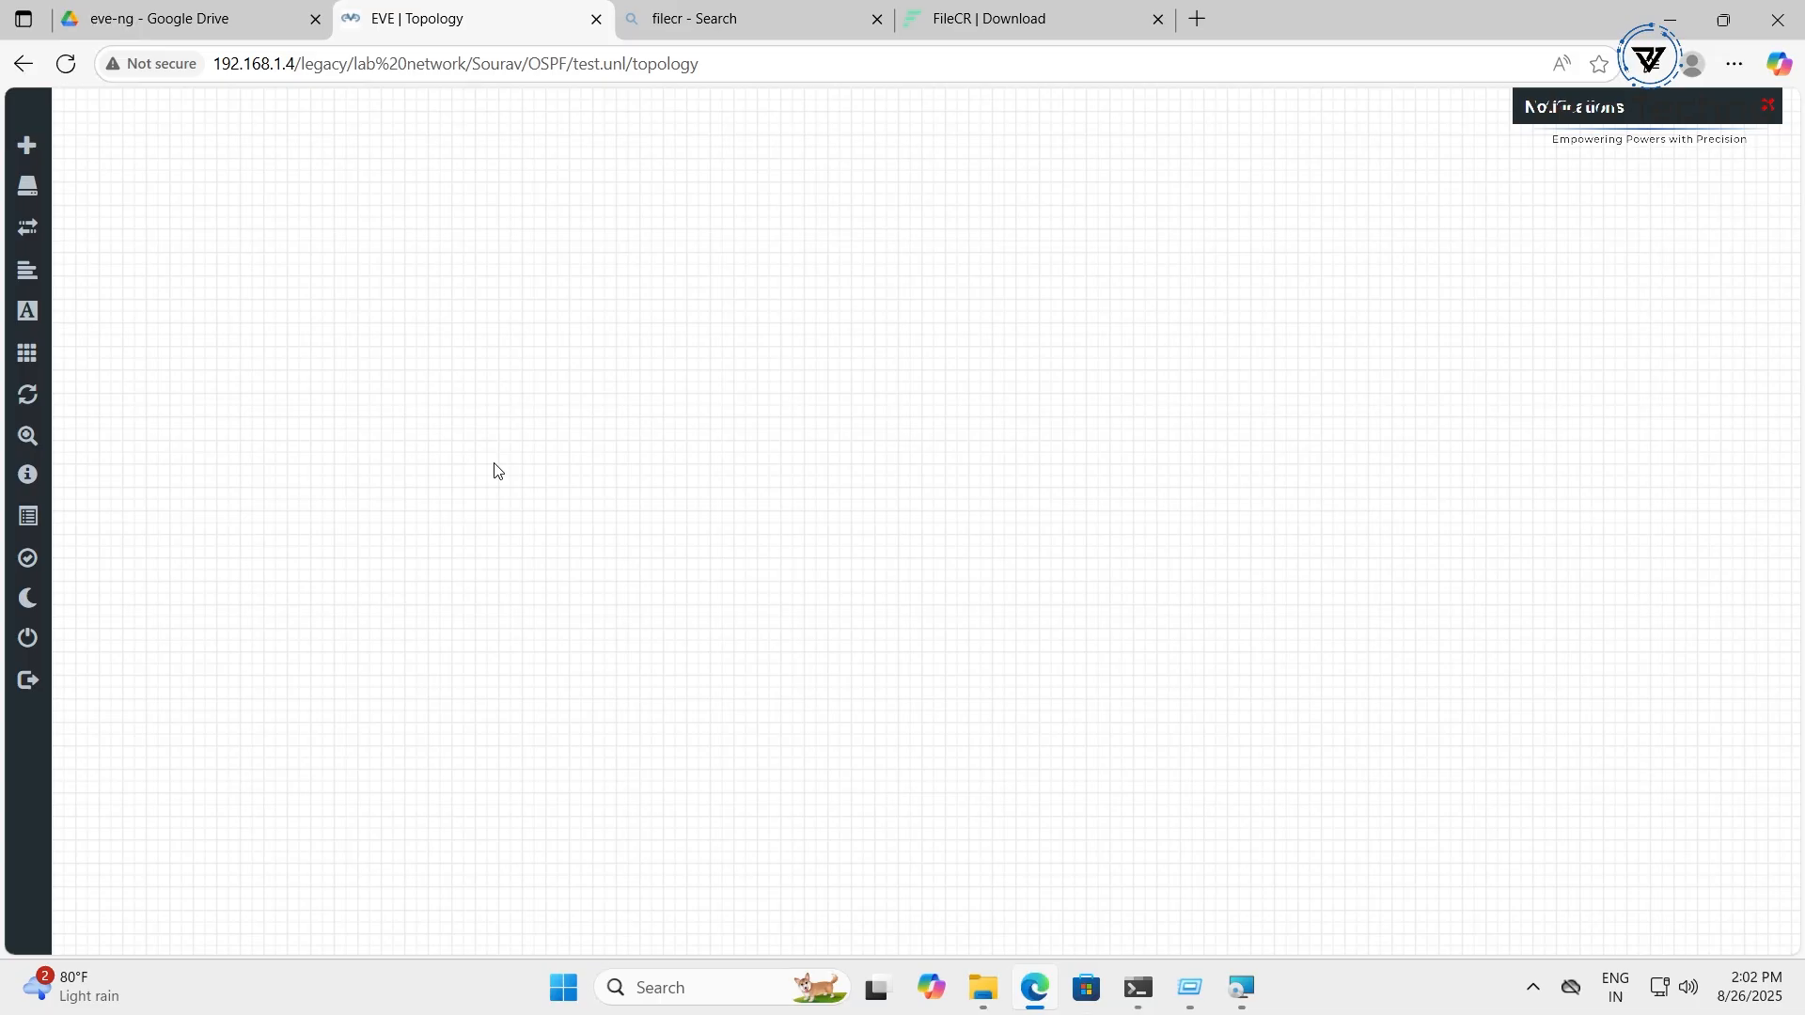
Begin adding a node to the OSPF test lab and scroll the template list down toward Fortinet FortiGate
right_click(645, 355)
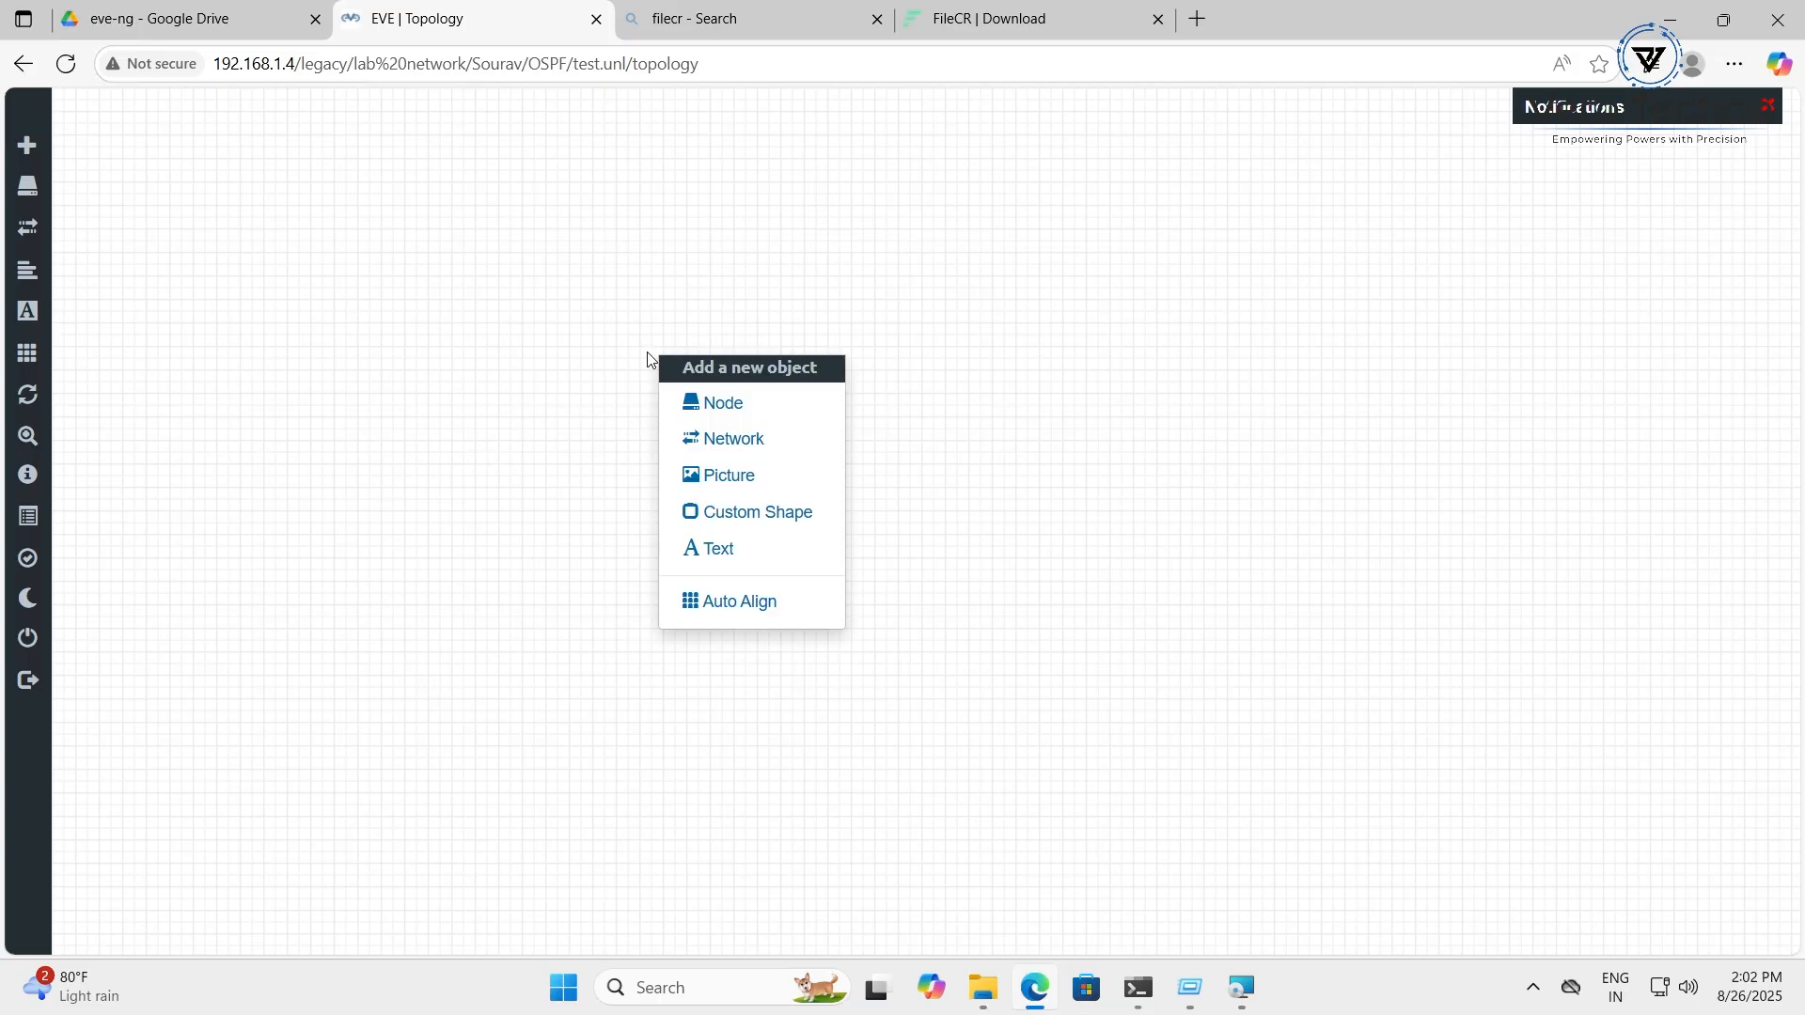
left_click(764, 405)
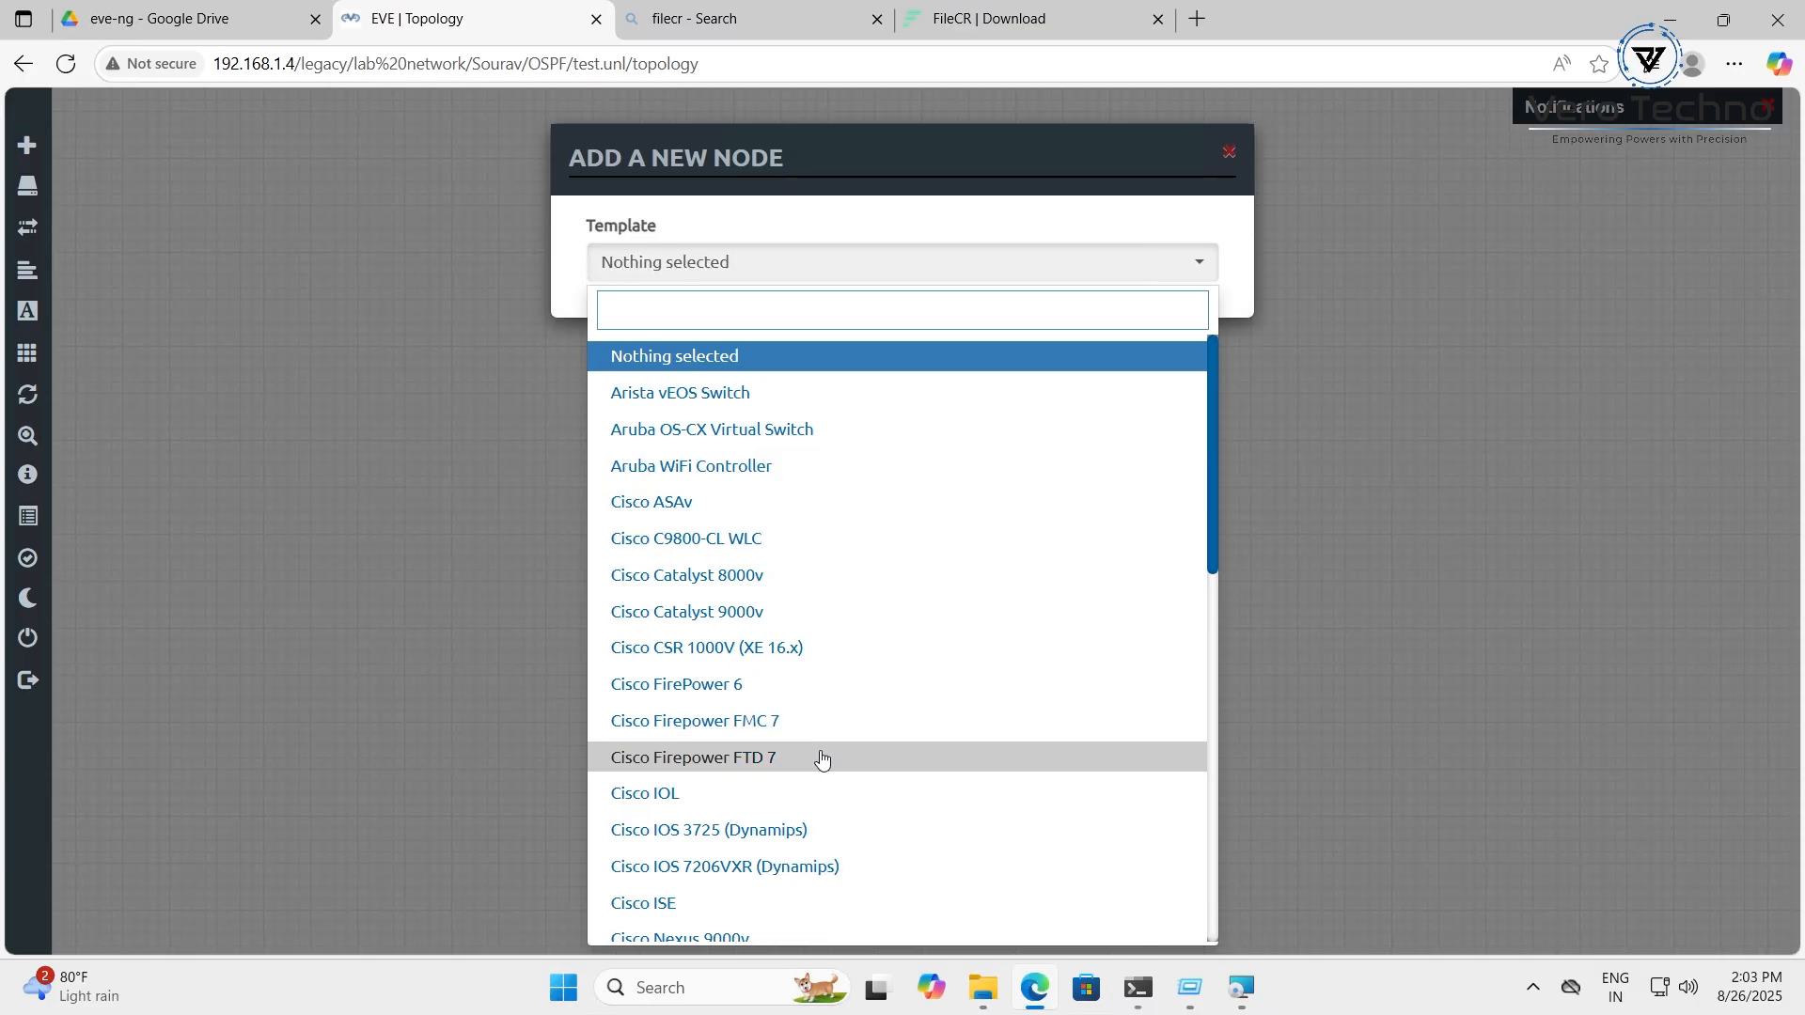
scroll(835, 814, "down", 1)
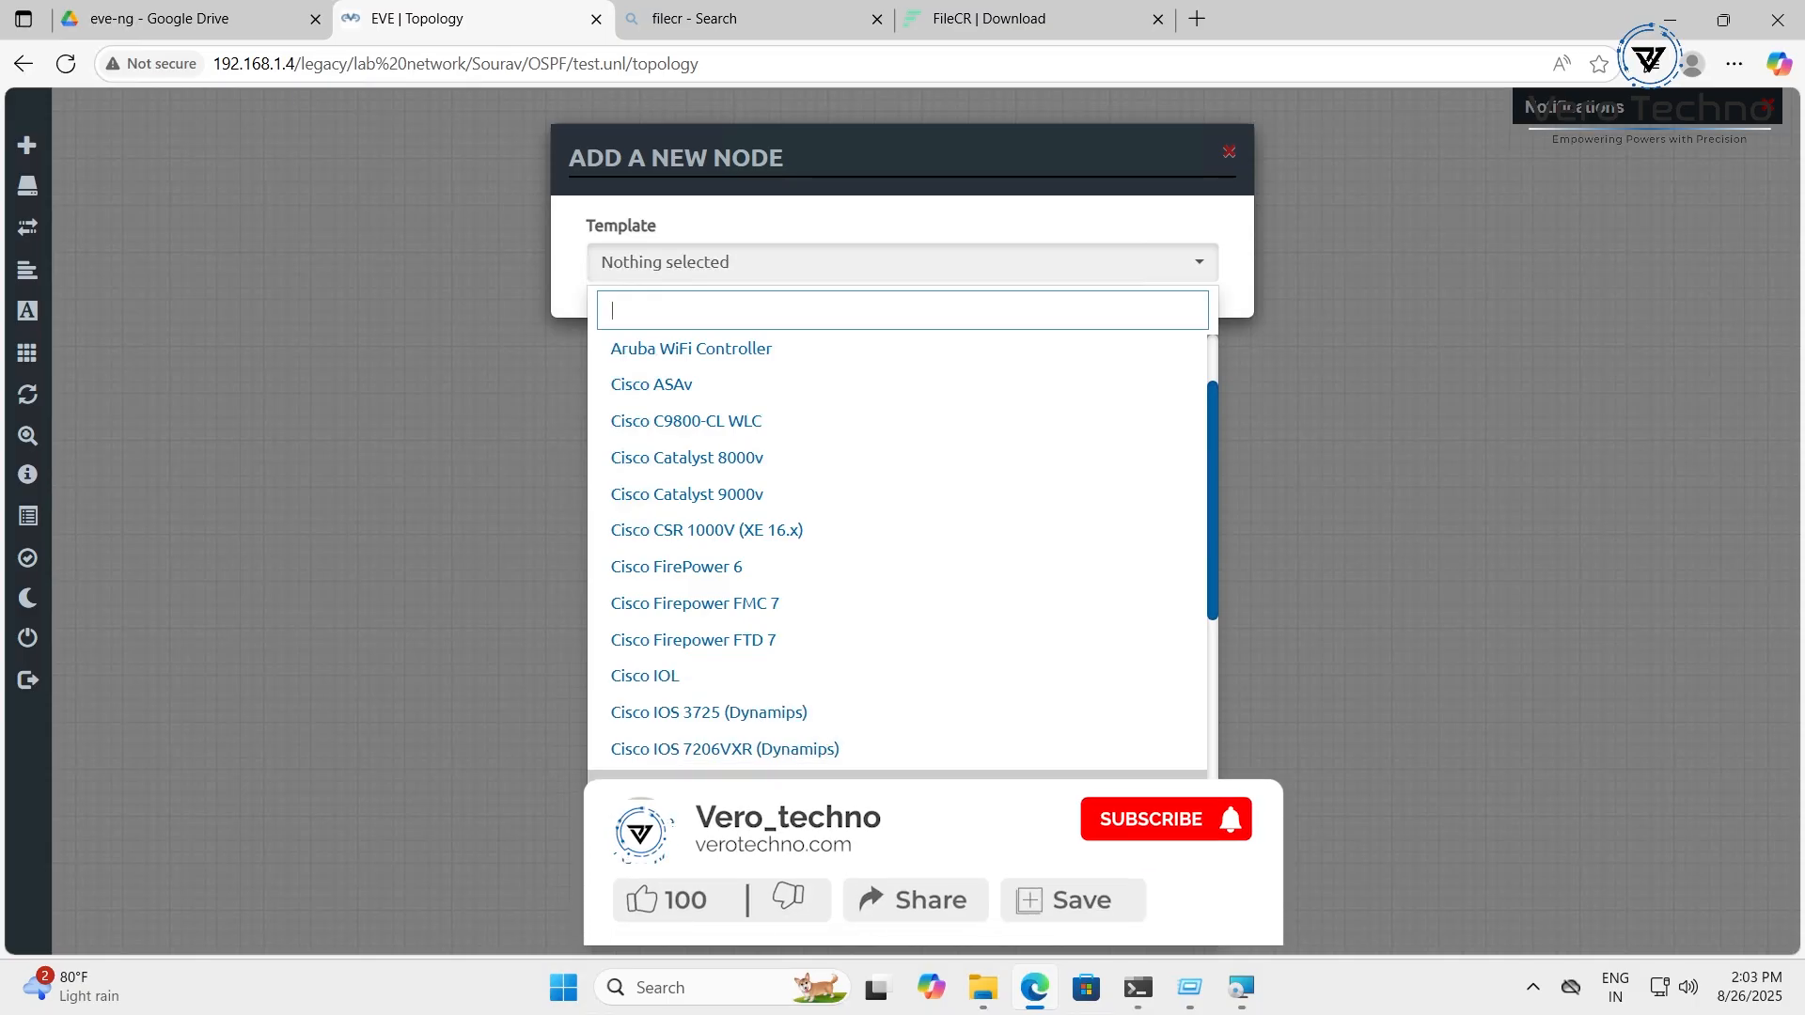
scroll(753, 714, "down", 1)
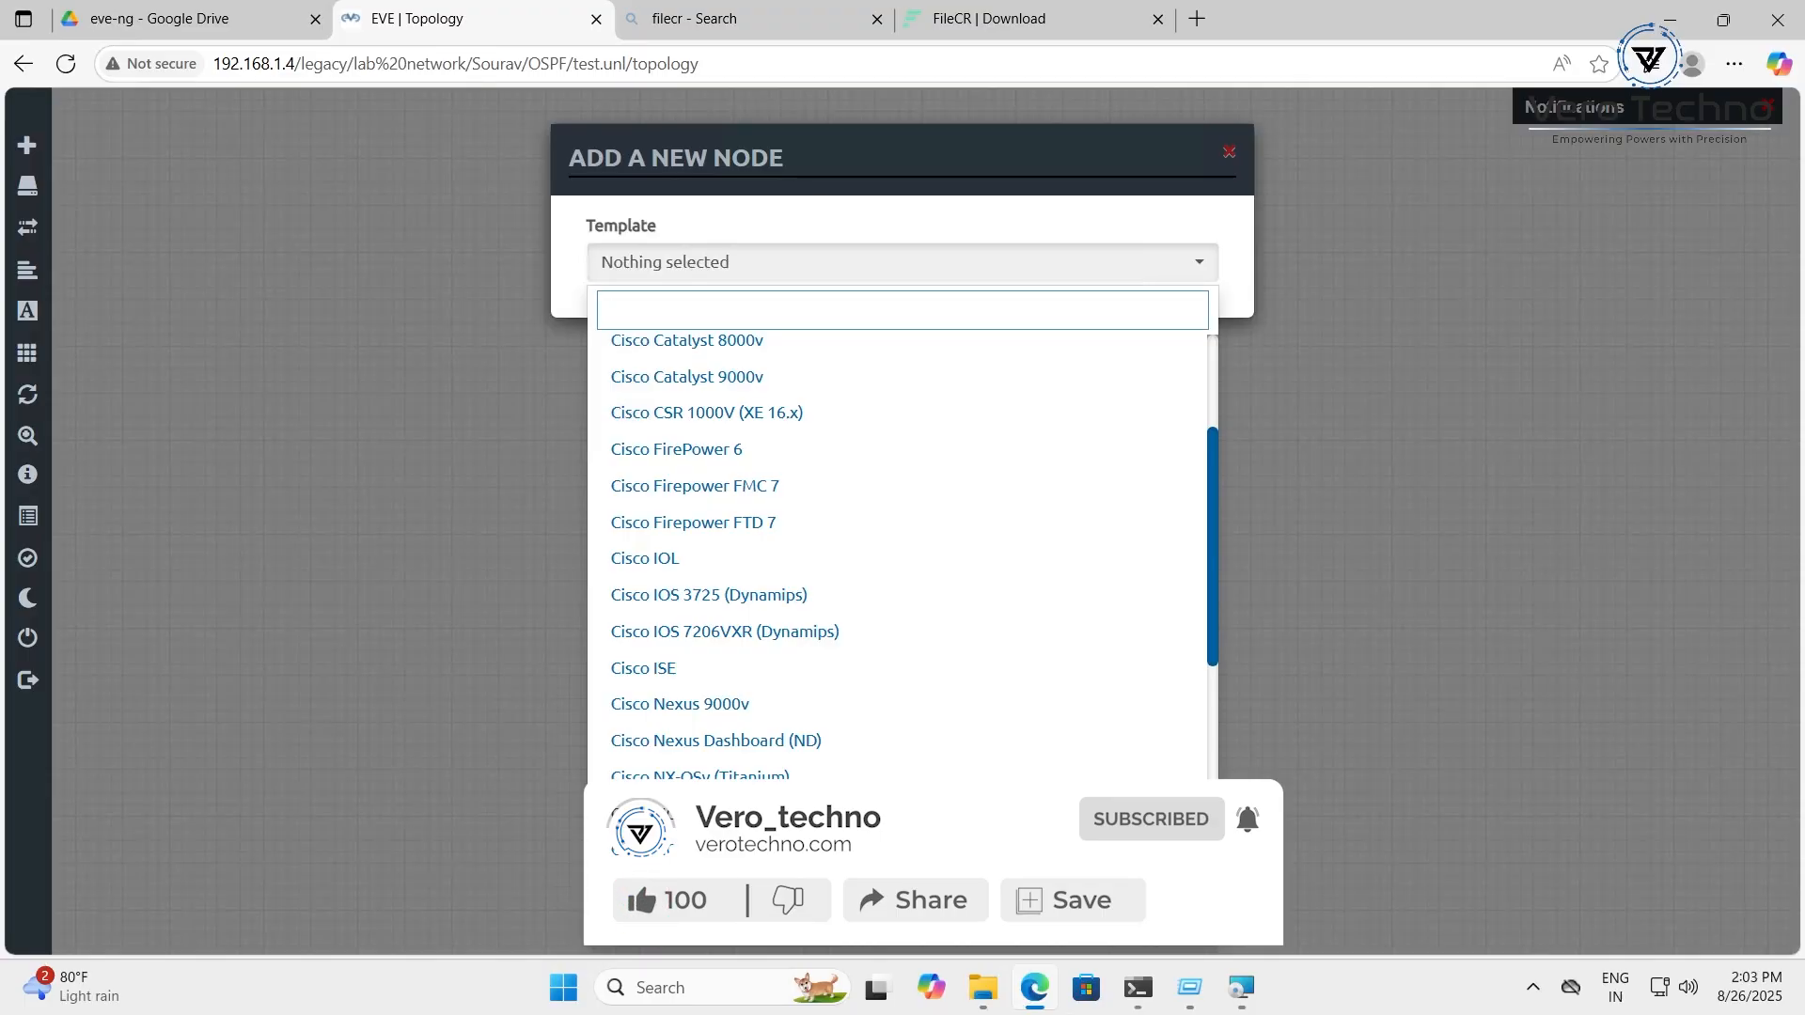
scroll(751, 700, "down", 1)
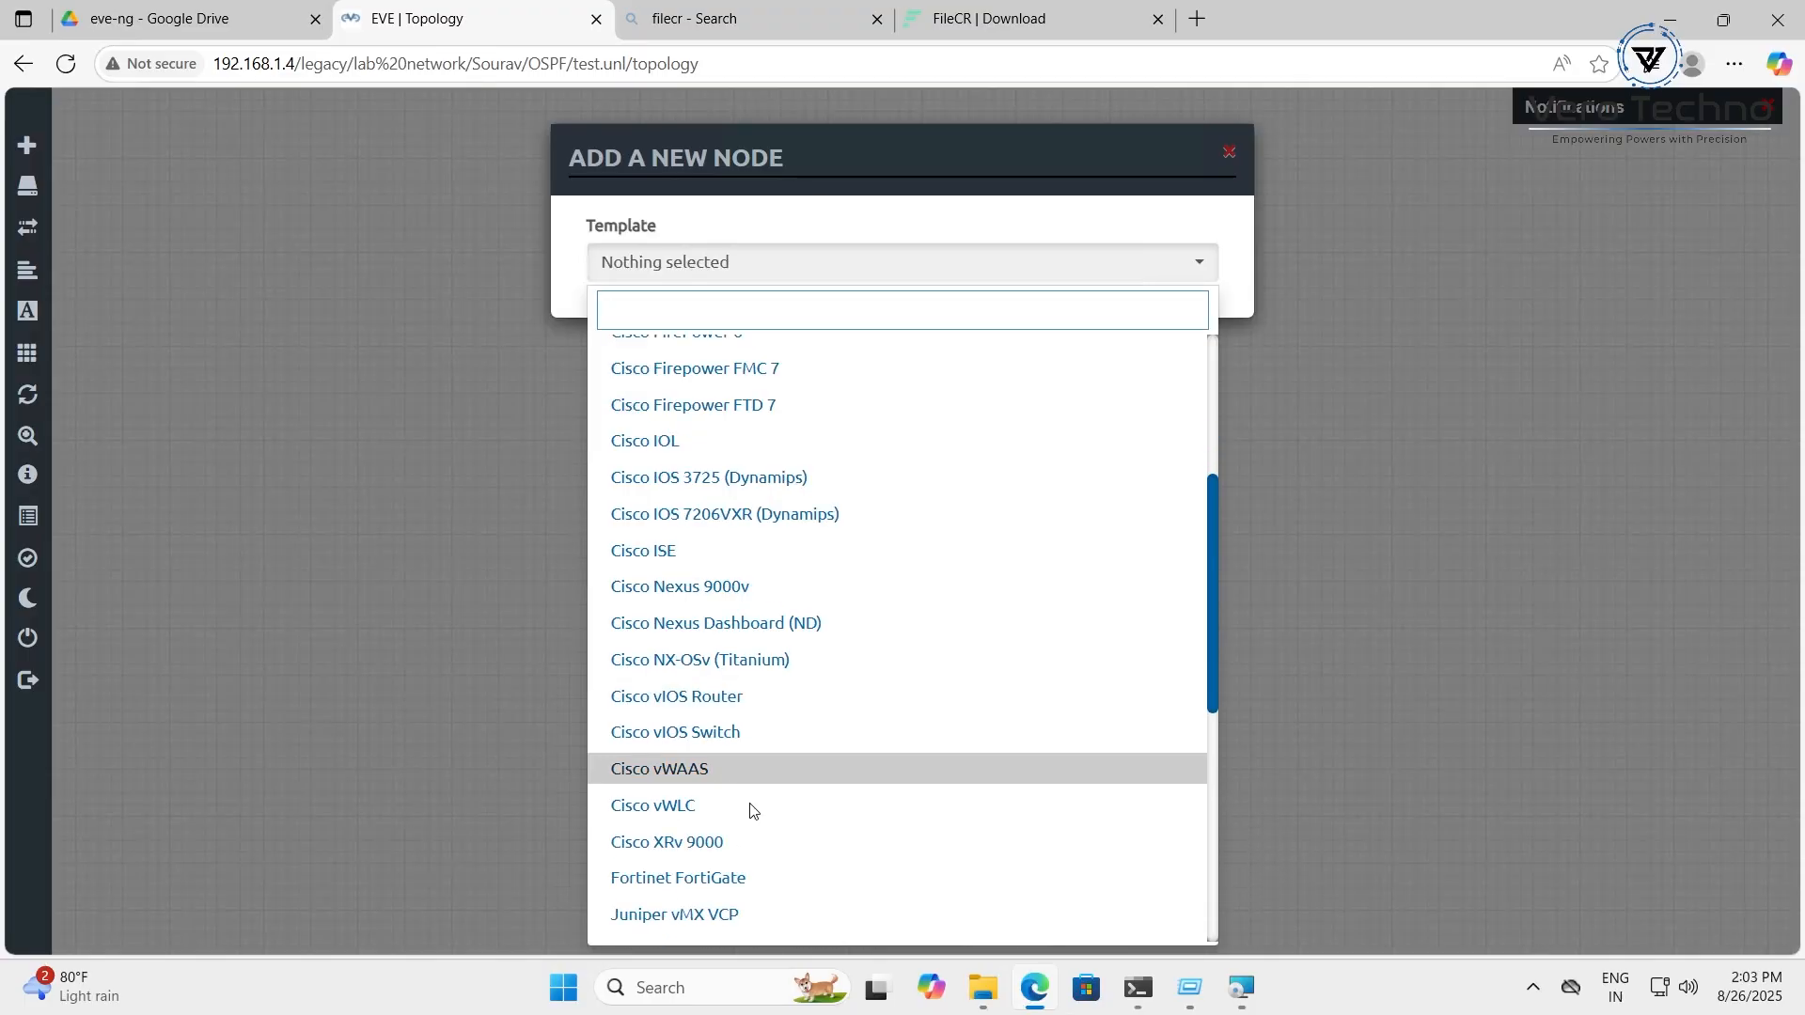
scroll(756, 814, "down", 1)
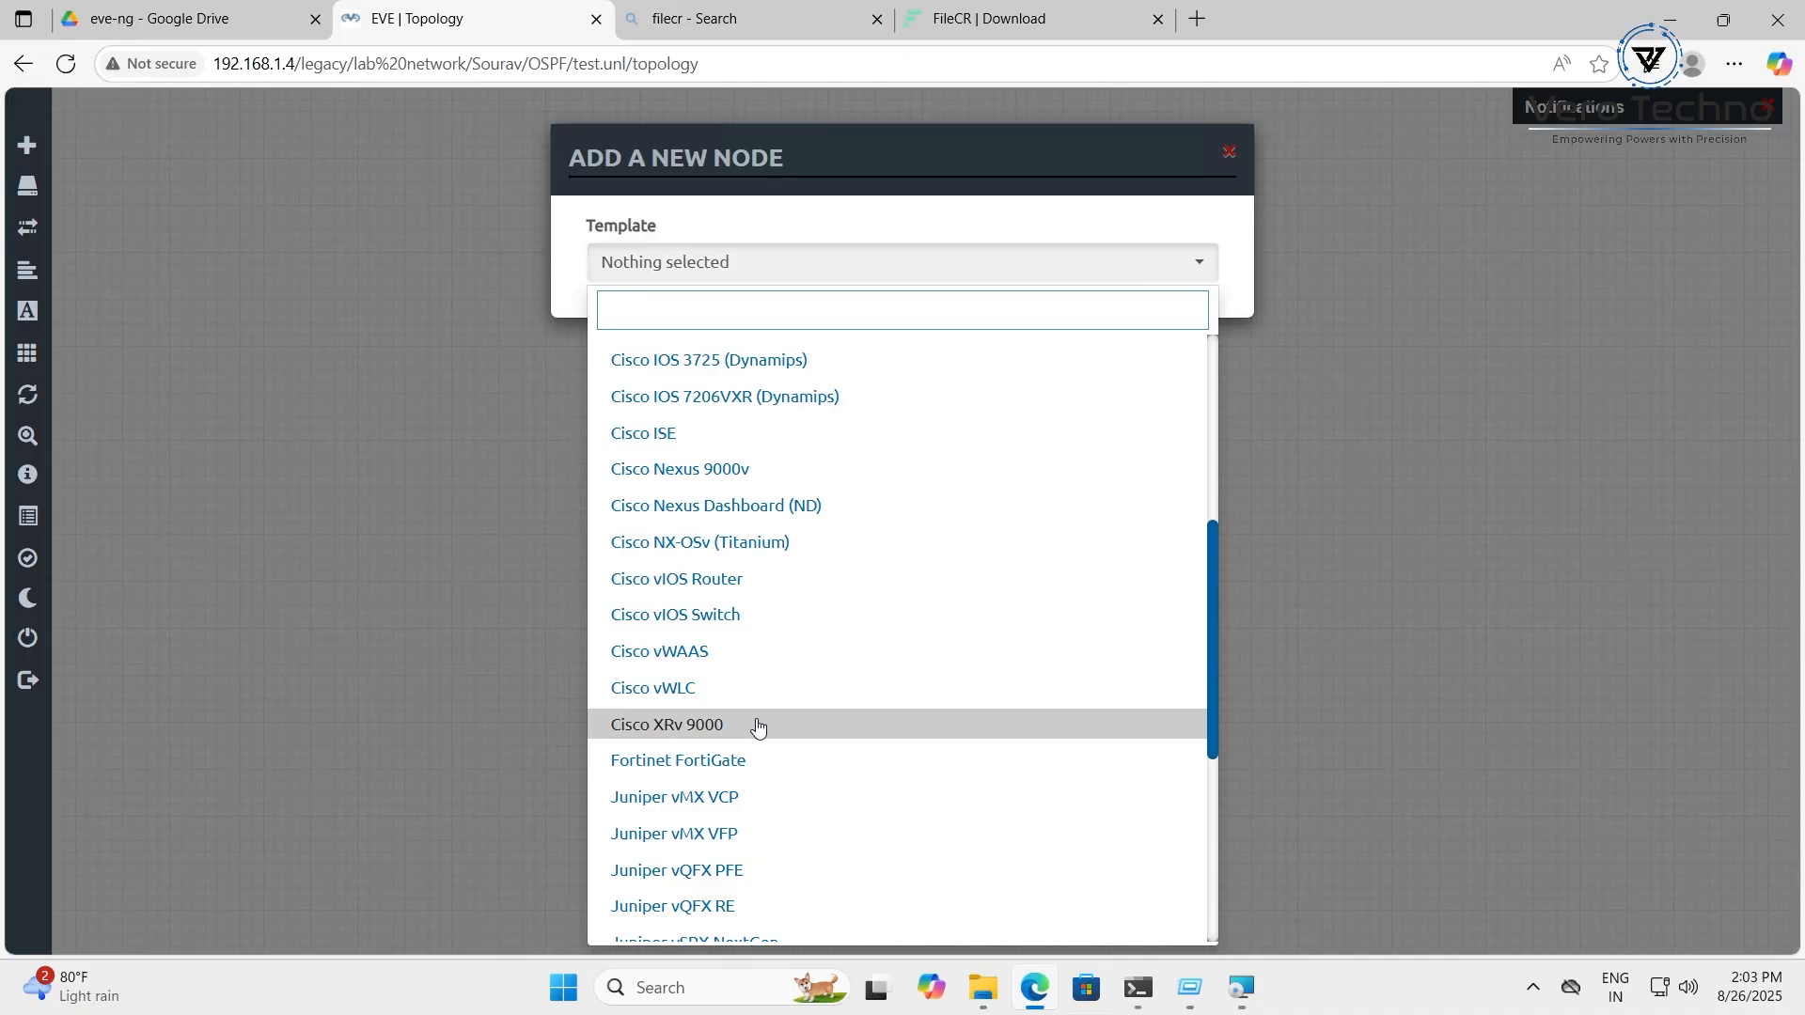
Pick Fortinet FortiGate as the node template and browse its available images
left_click(816, 772)
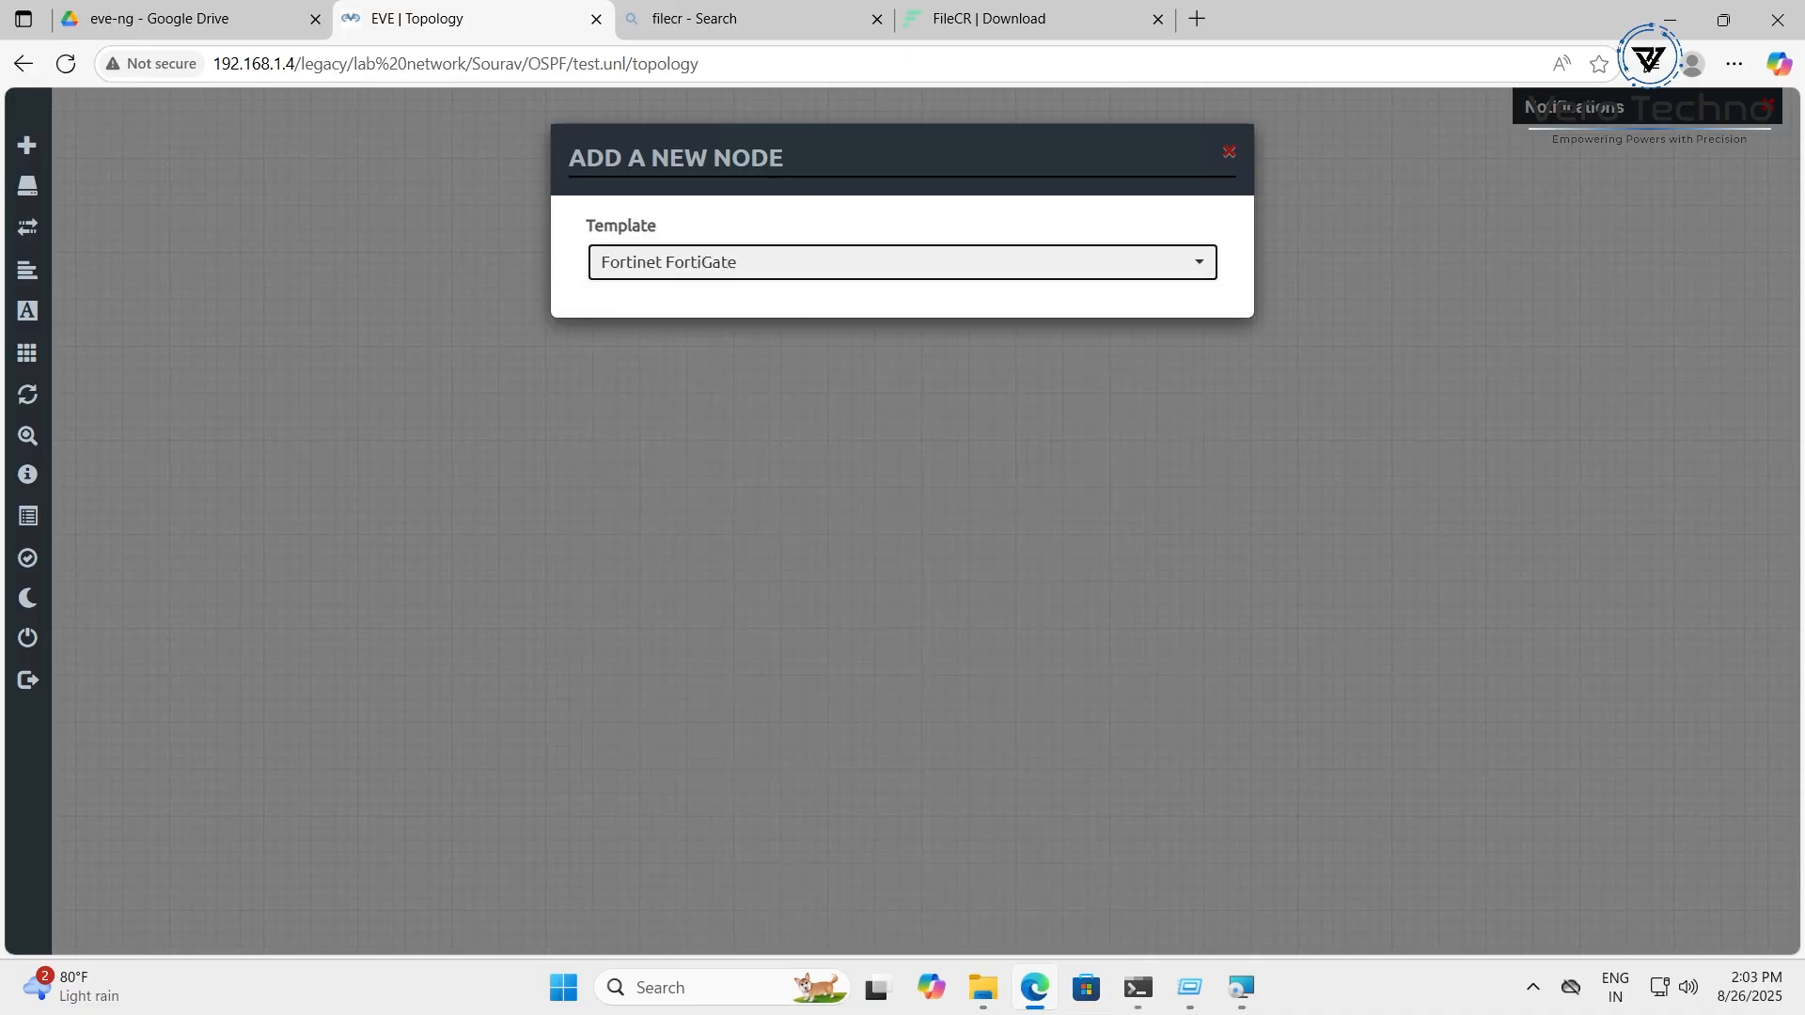
left_click(1046, 376)
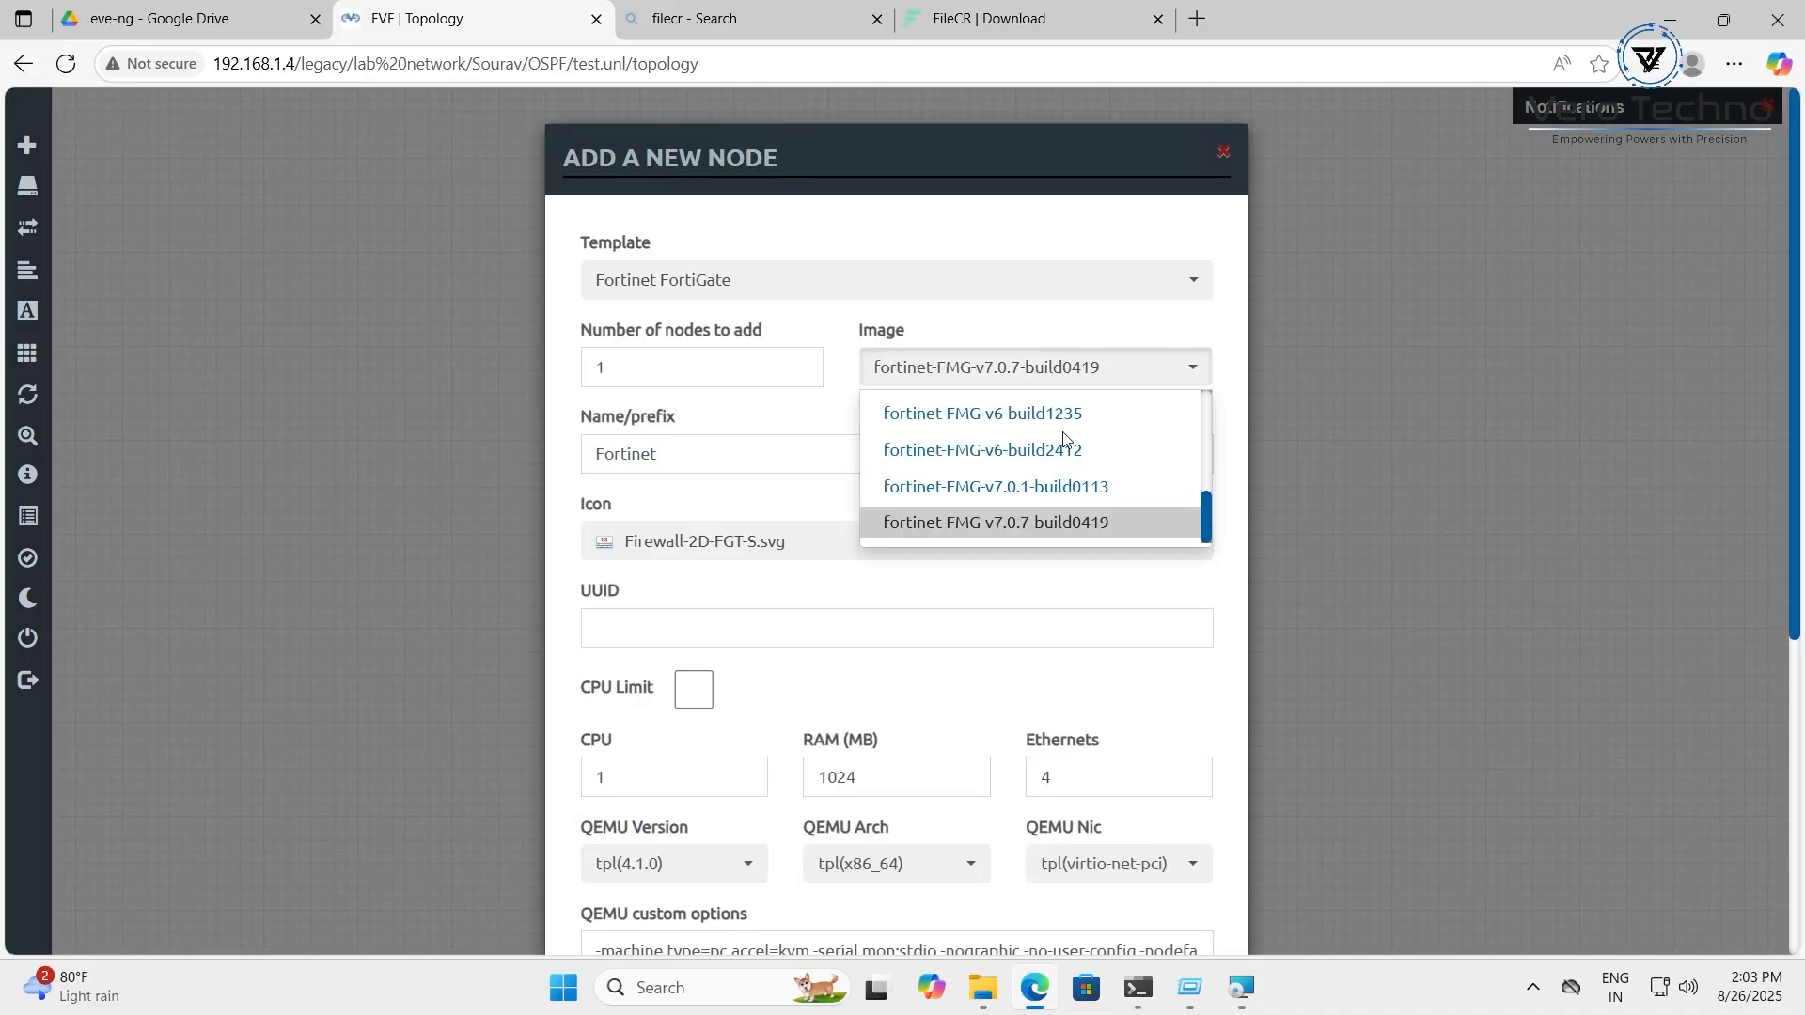
scroll(1064, 439, "up", 3)
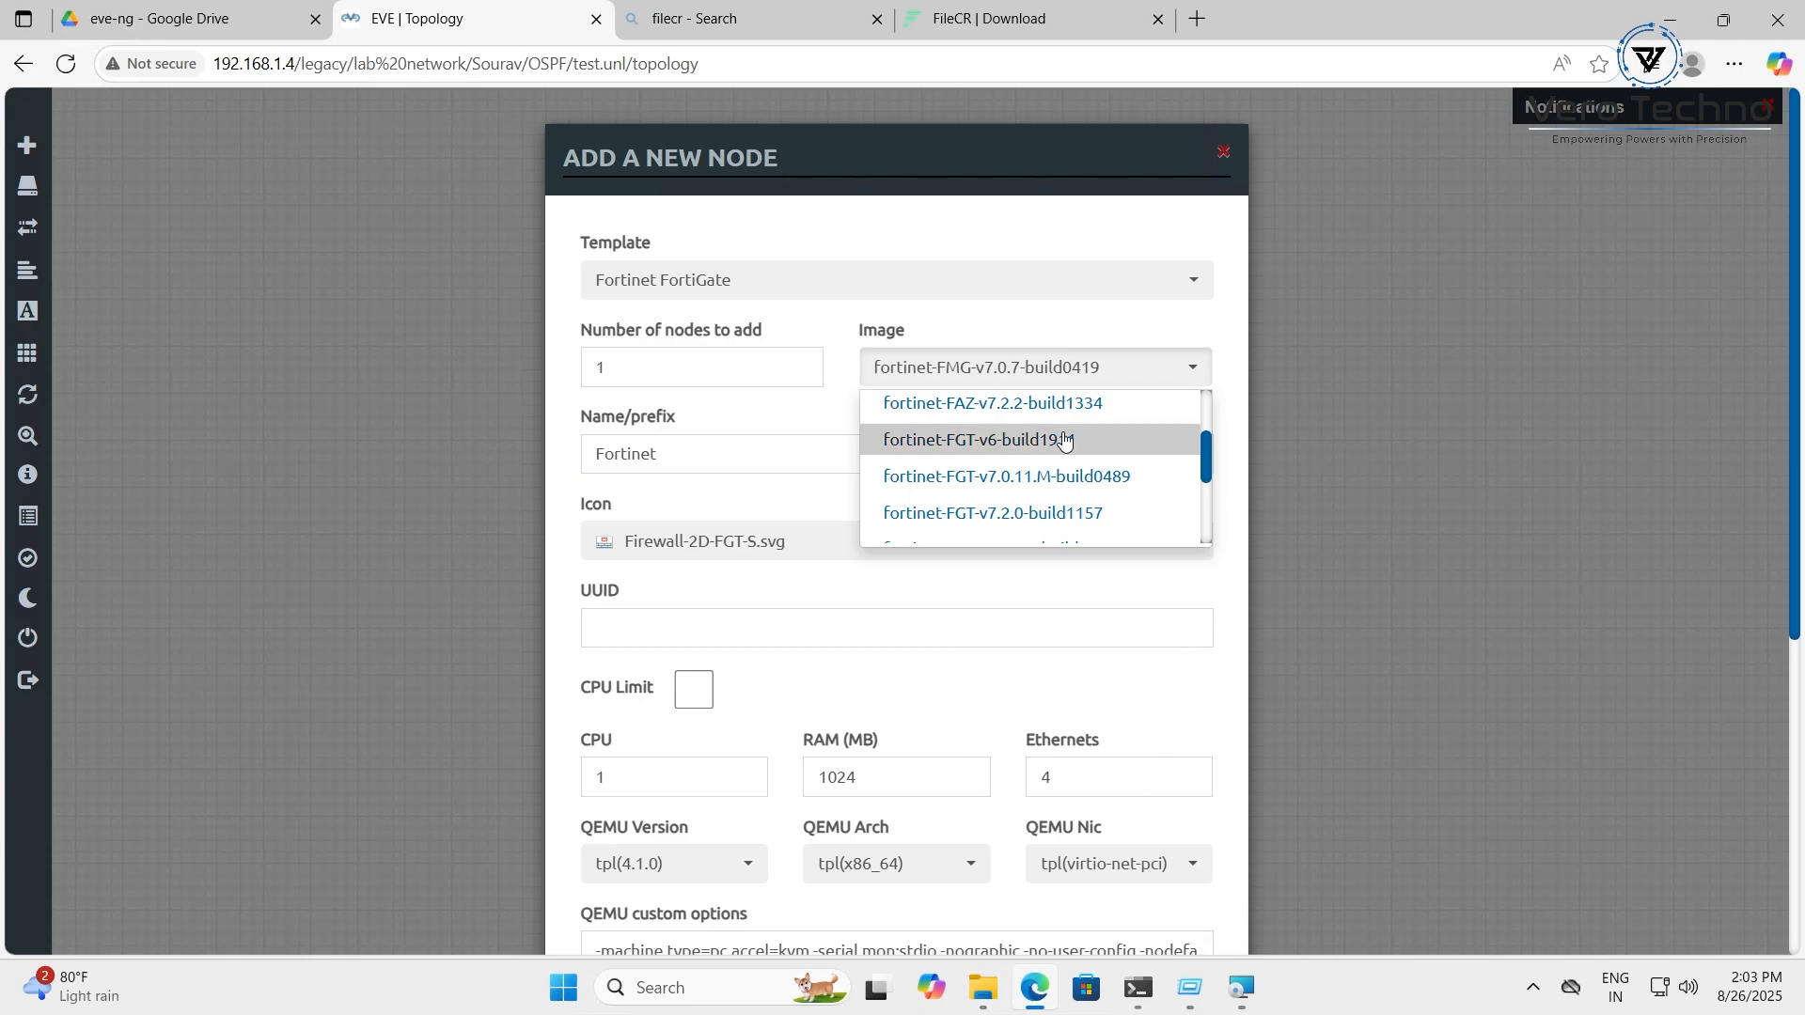
scroll(1064, 442, "down", 5)
scroll(1066, 470, "up", 4)
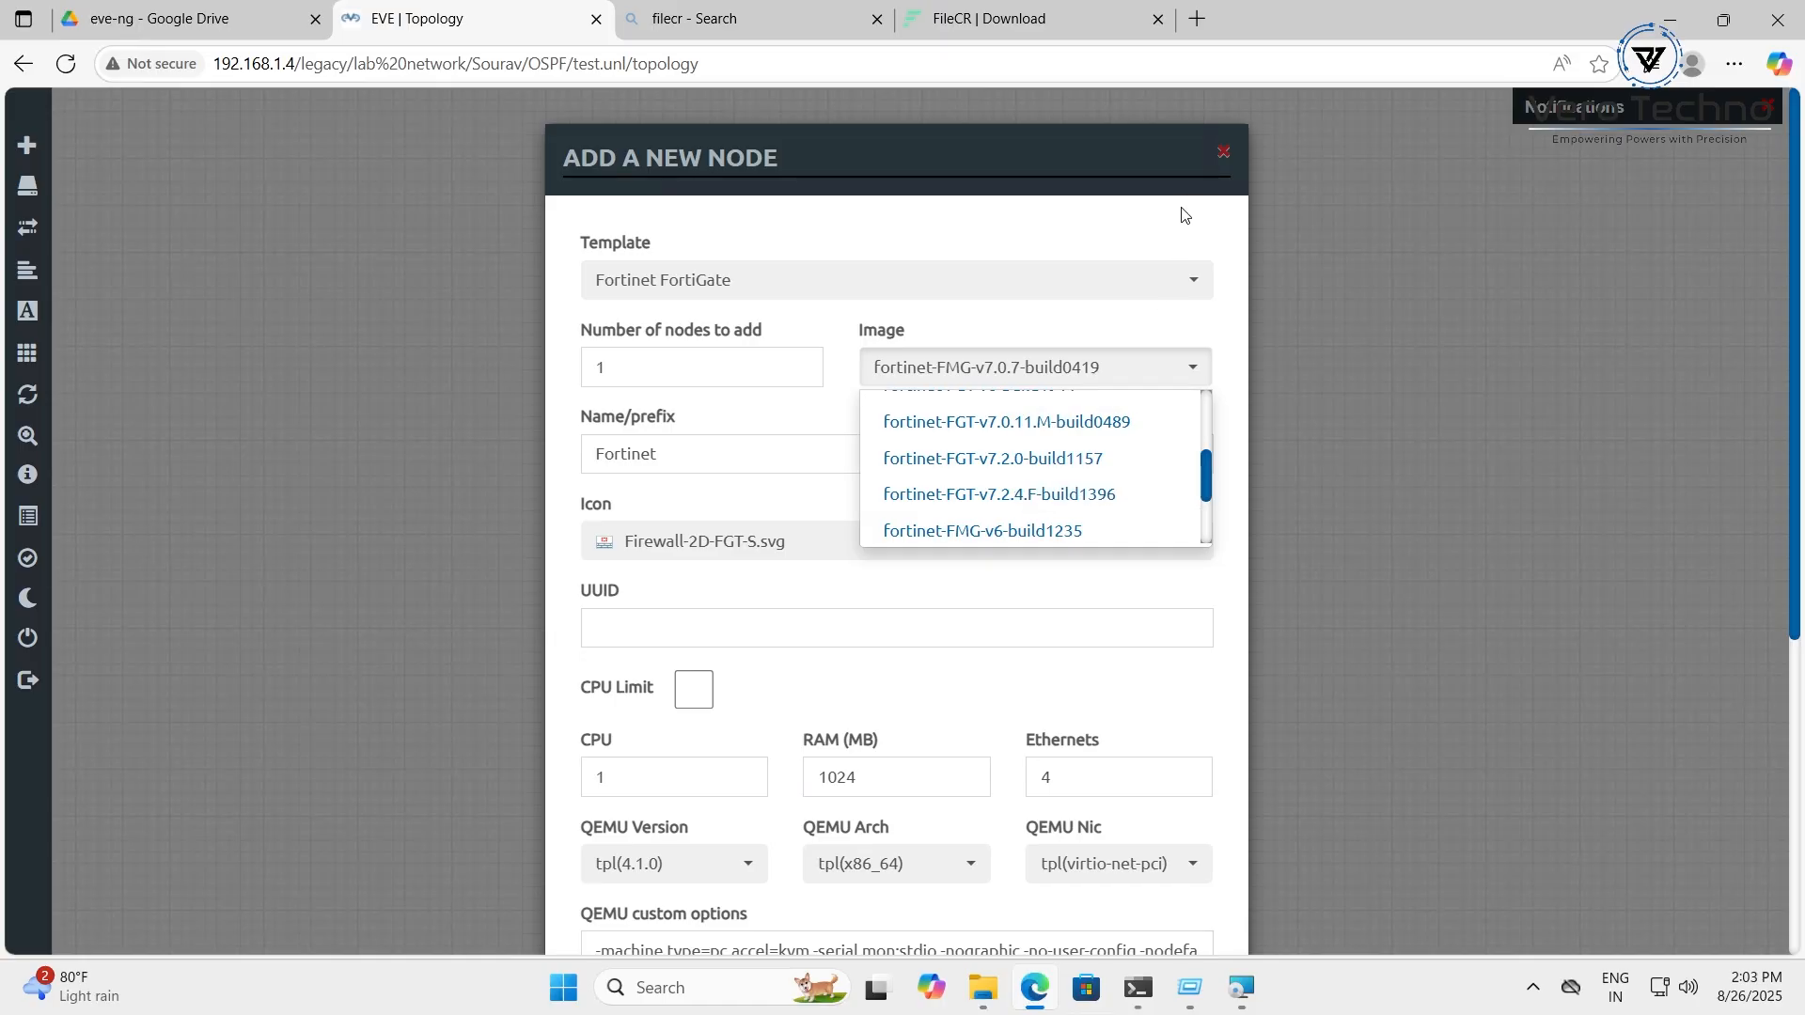
Scroll through the node template list again, then dismiss the form without adding a node
left_click(879, 290)
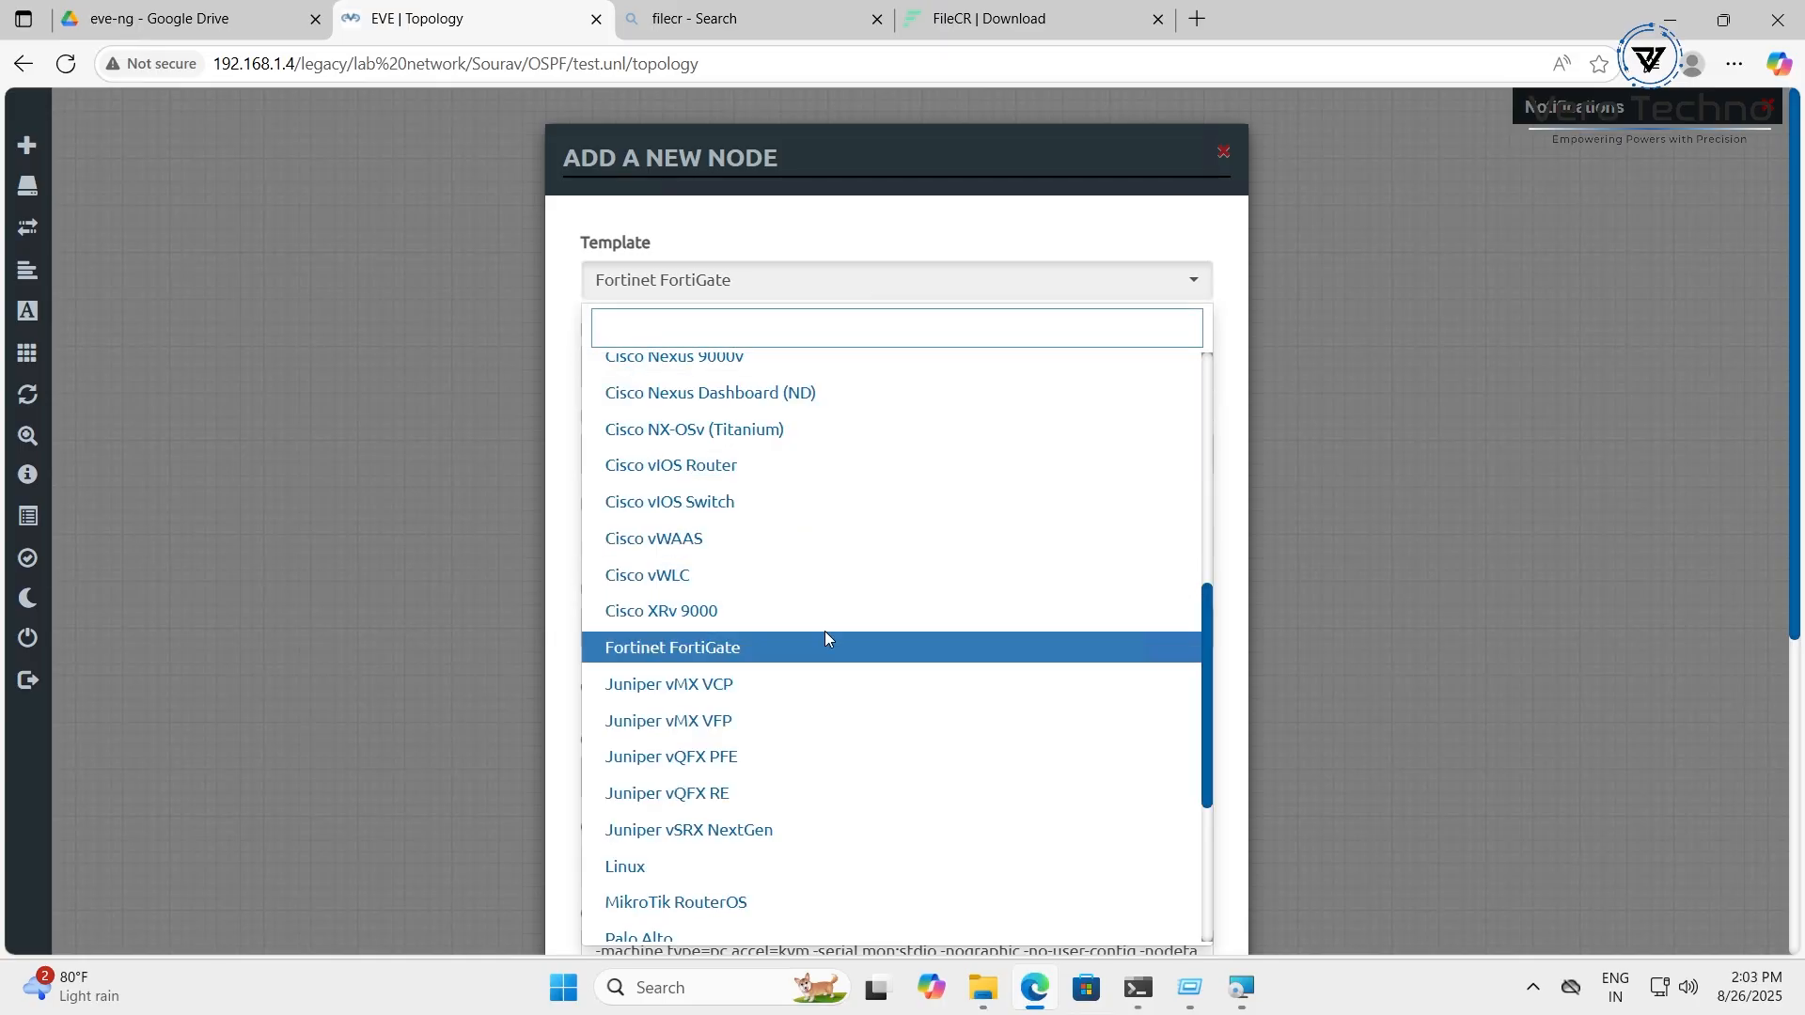
scroll(833, 689, "down", 1)
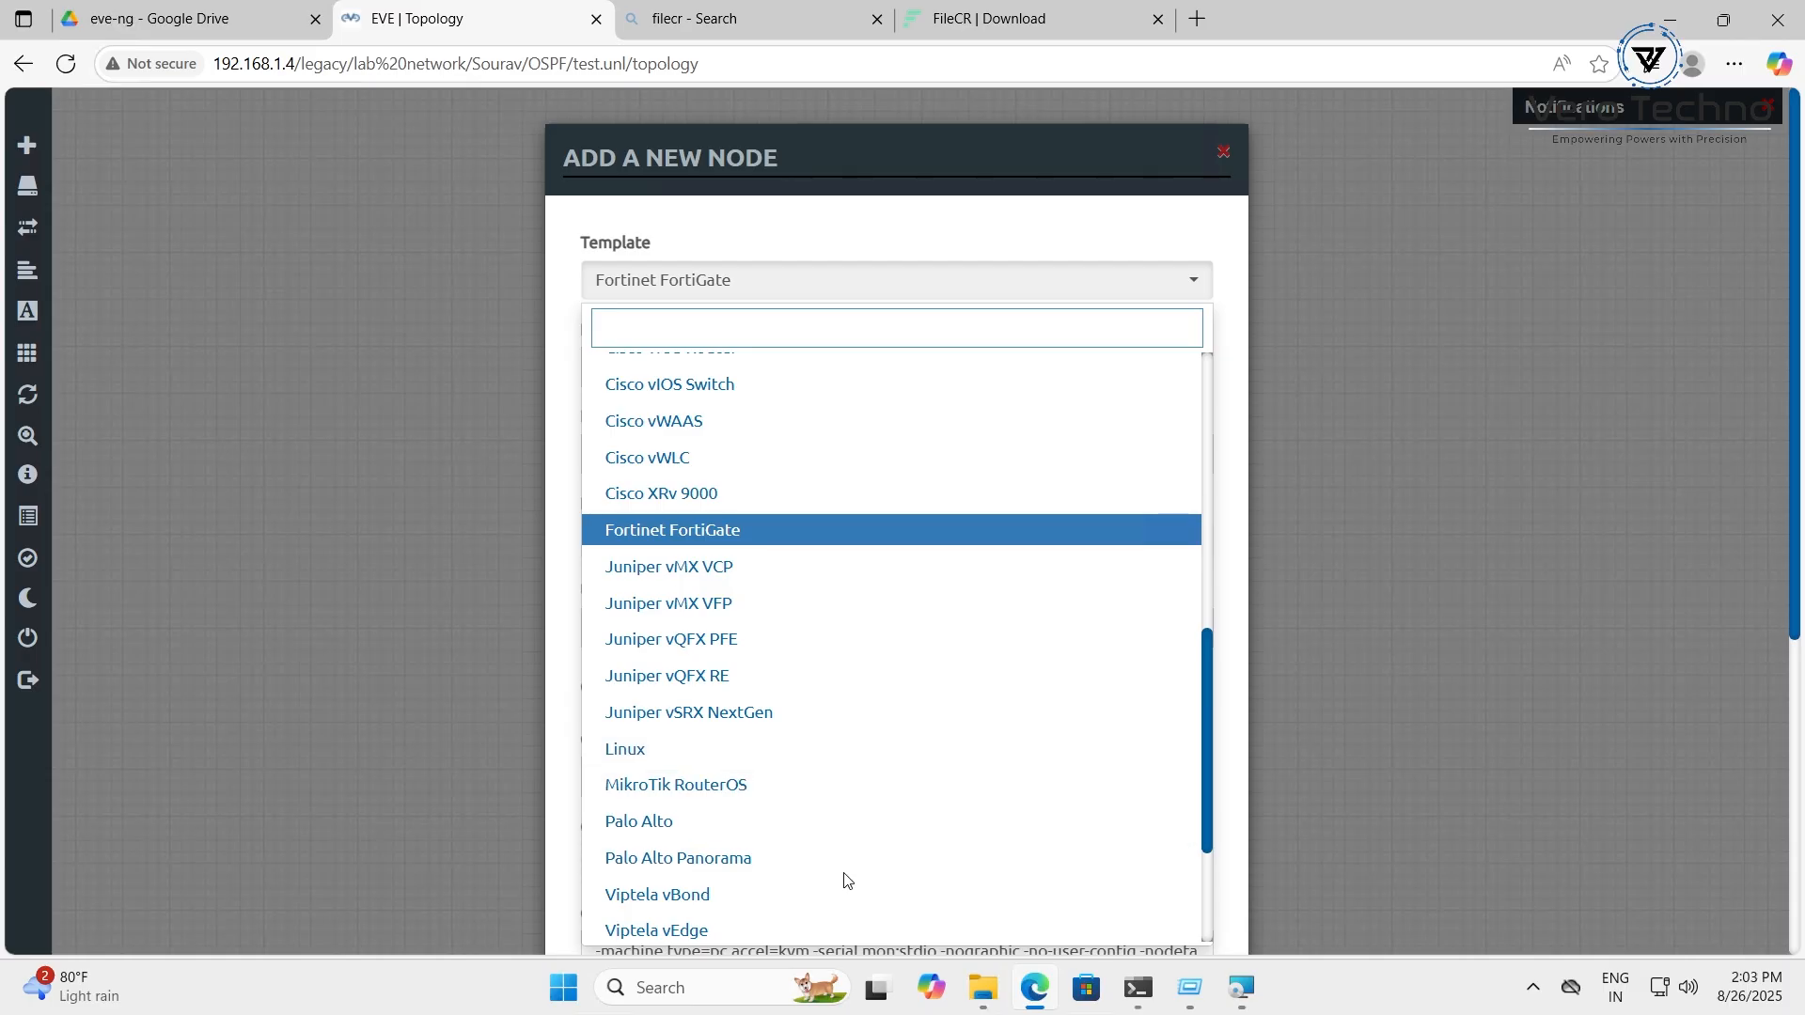
scroll(839, 864, "down", 1)
scroll(799, 799, "down", 1)
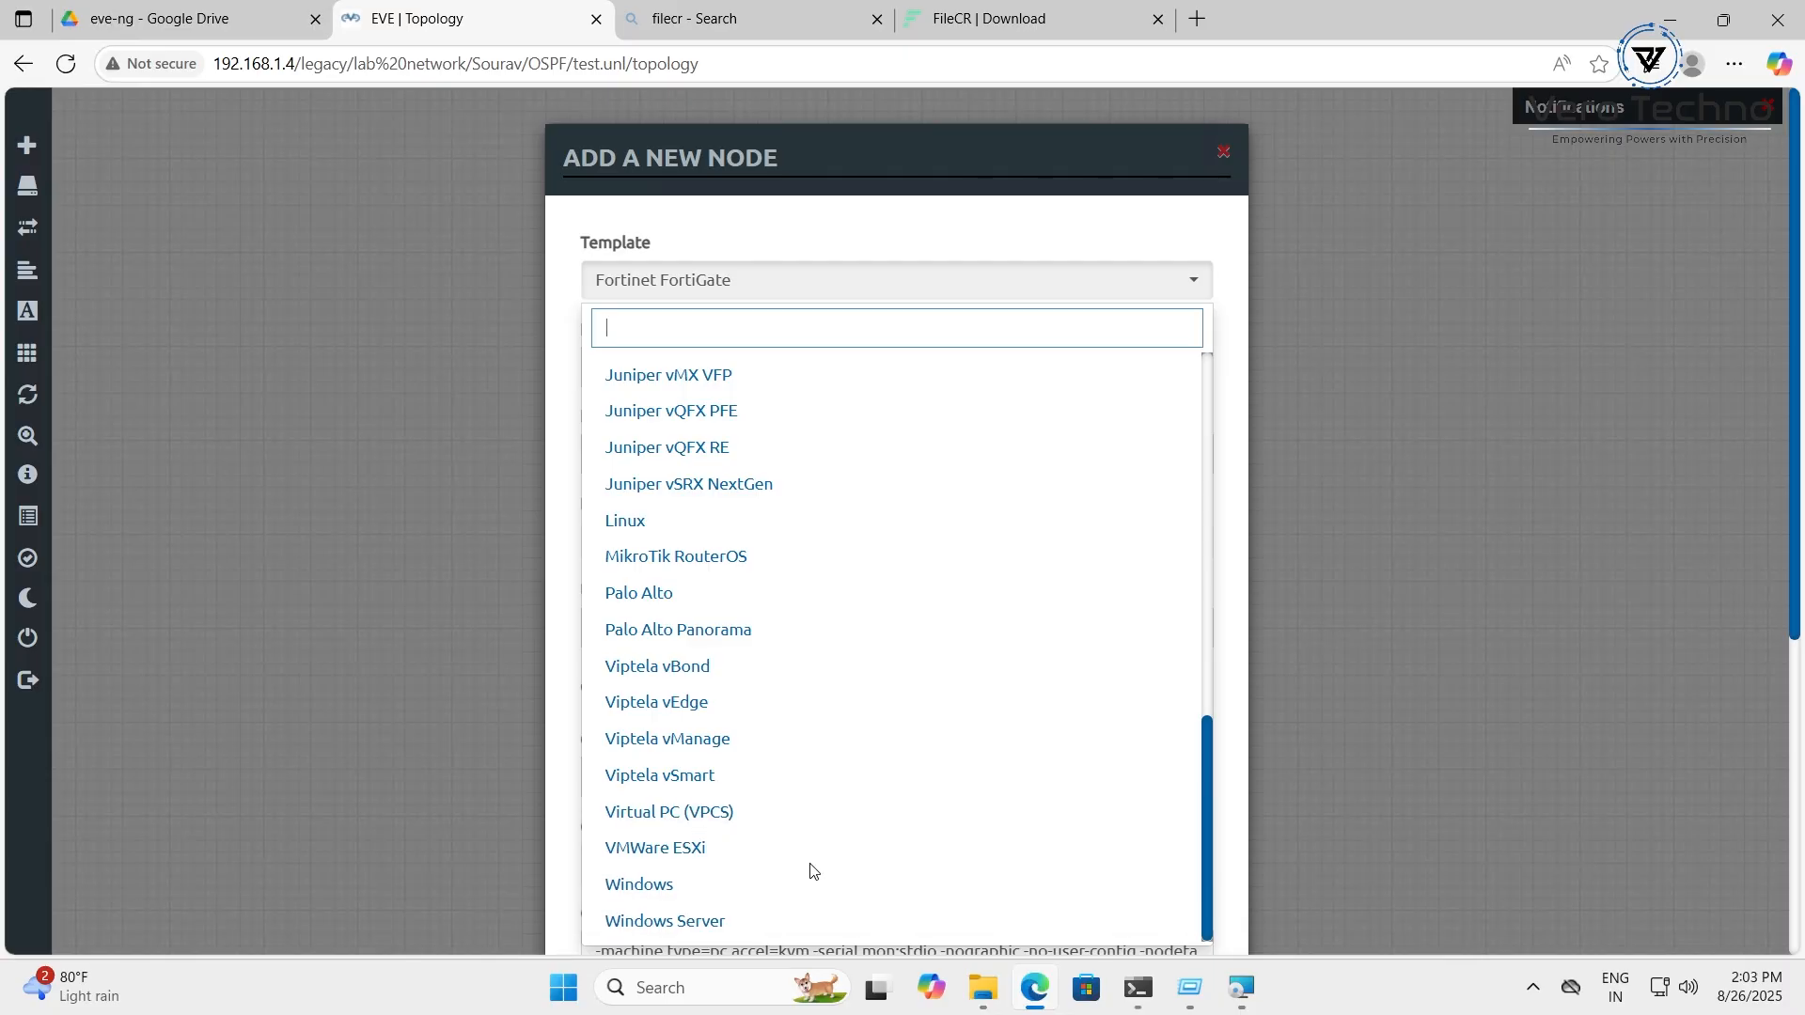
left_click(1353, 609)
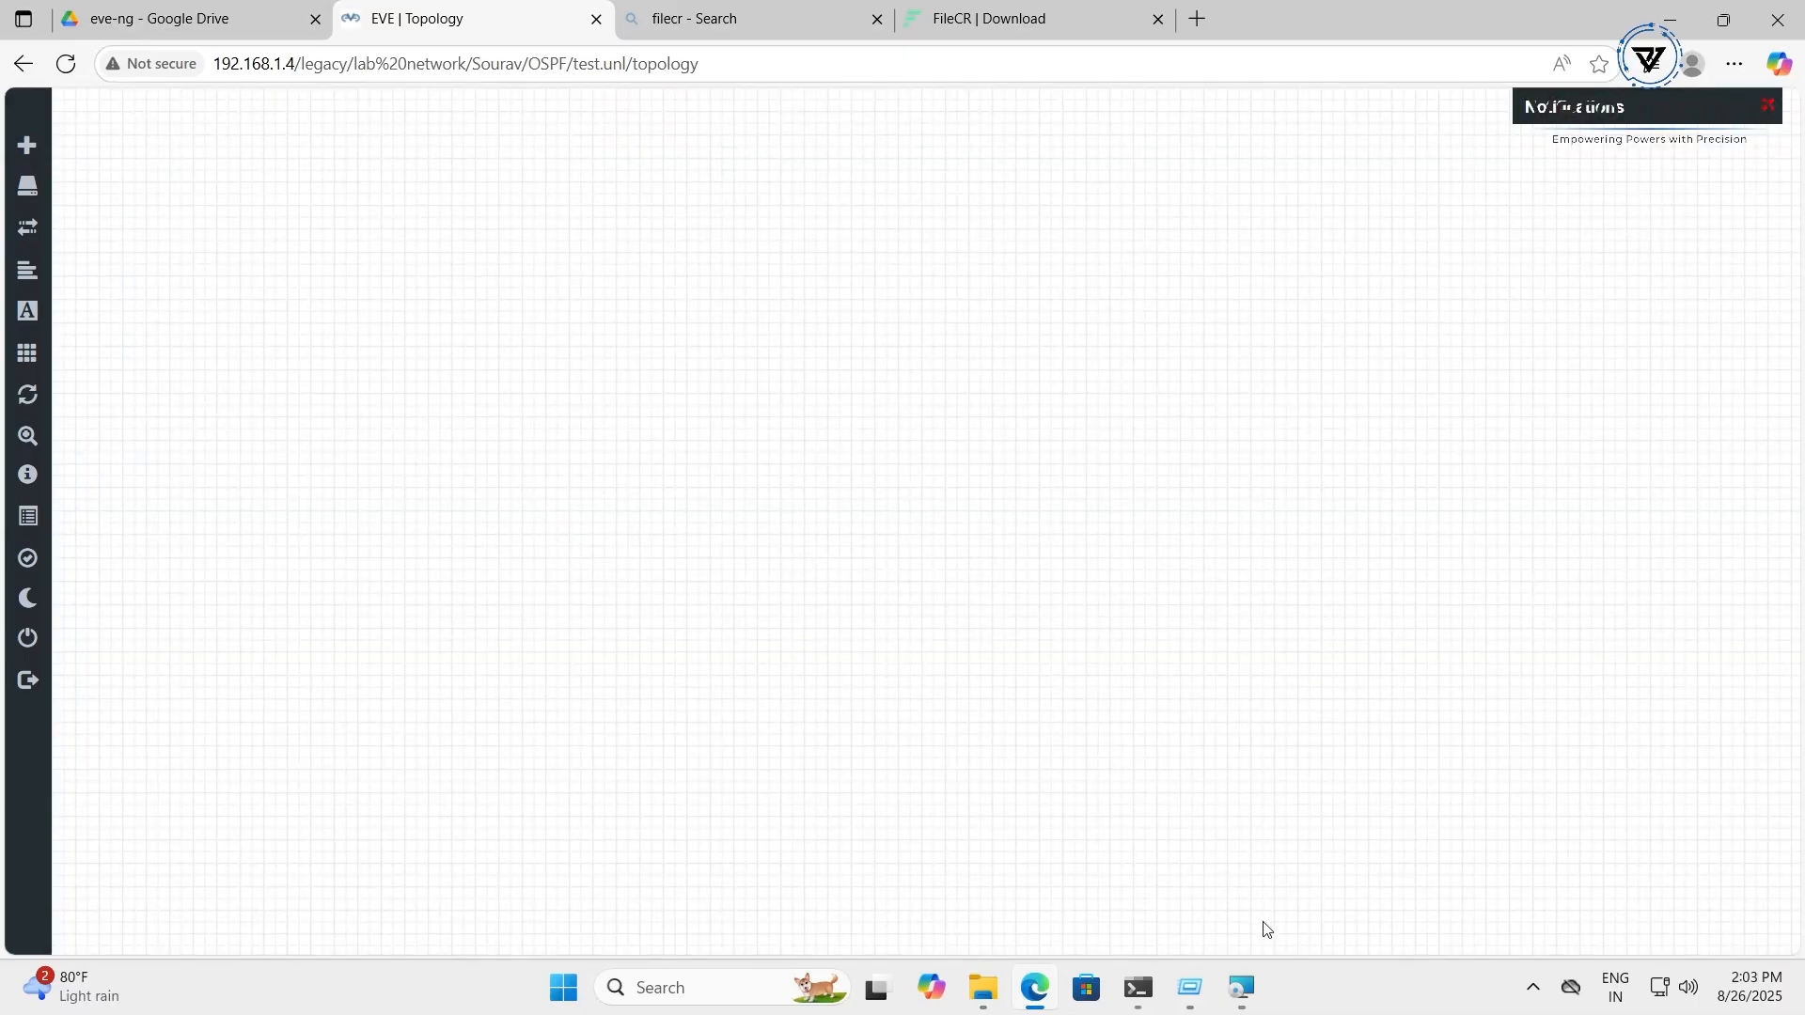
Close the FileCR download tab and finish the VMware Workstation Pro 17 setup wizard
left_click(1241, 987)
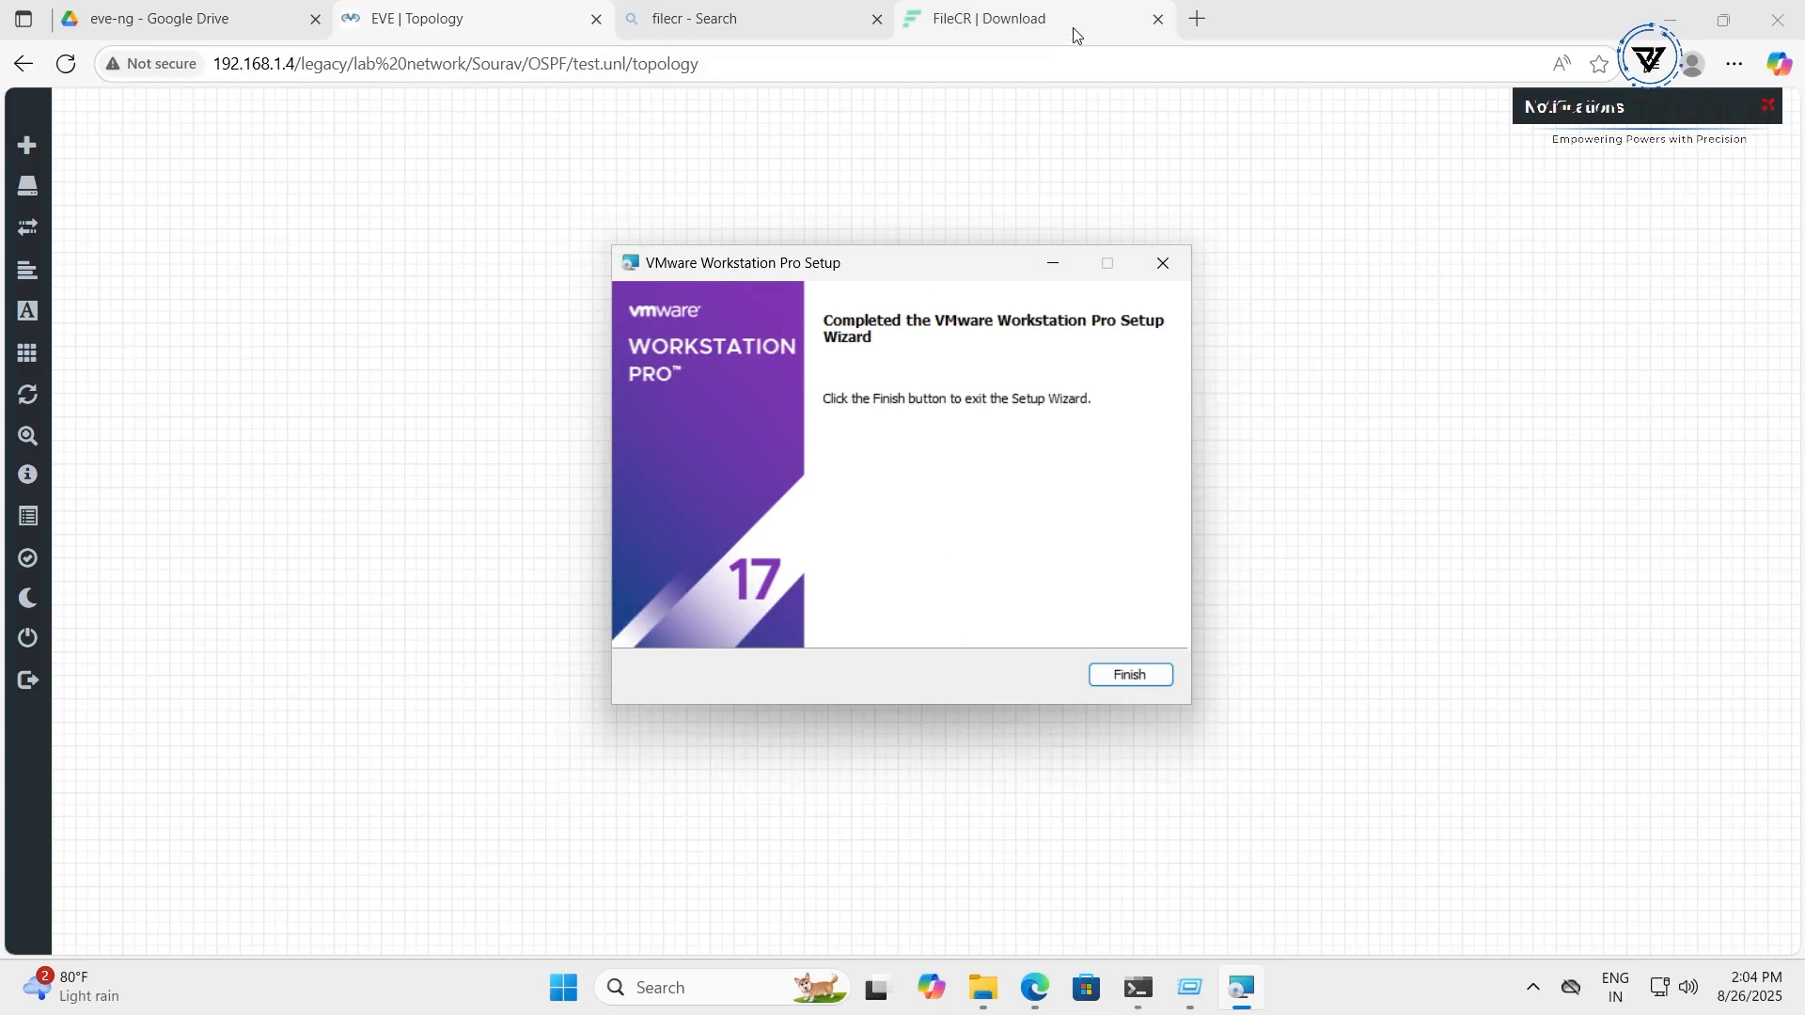
left_click(1157, 19)
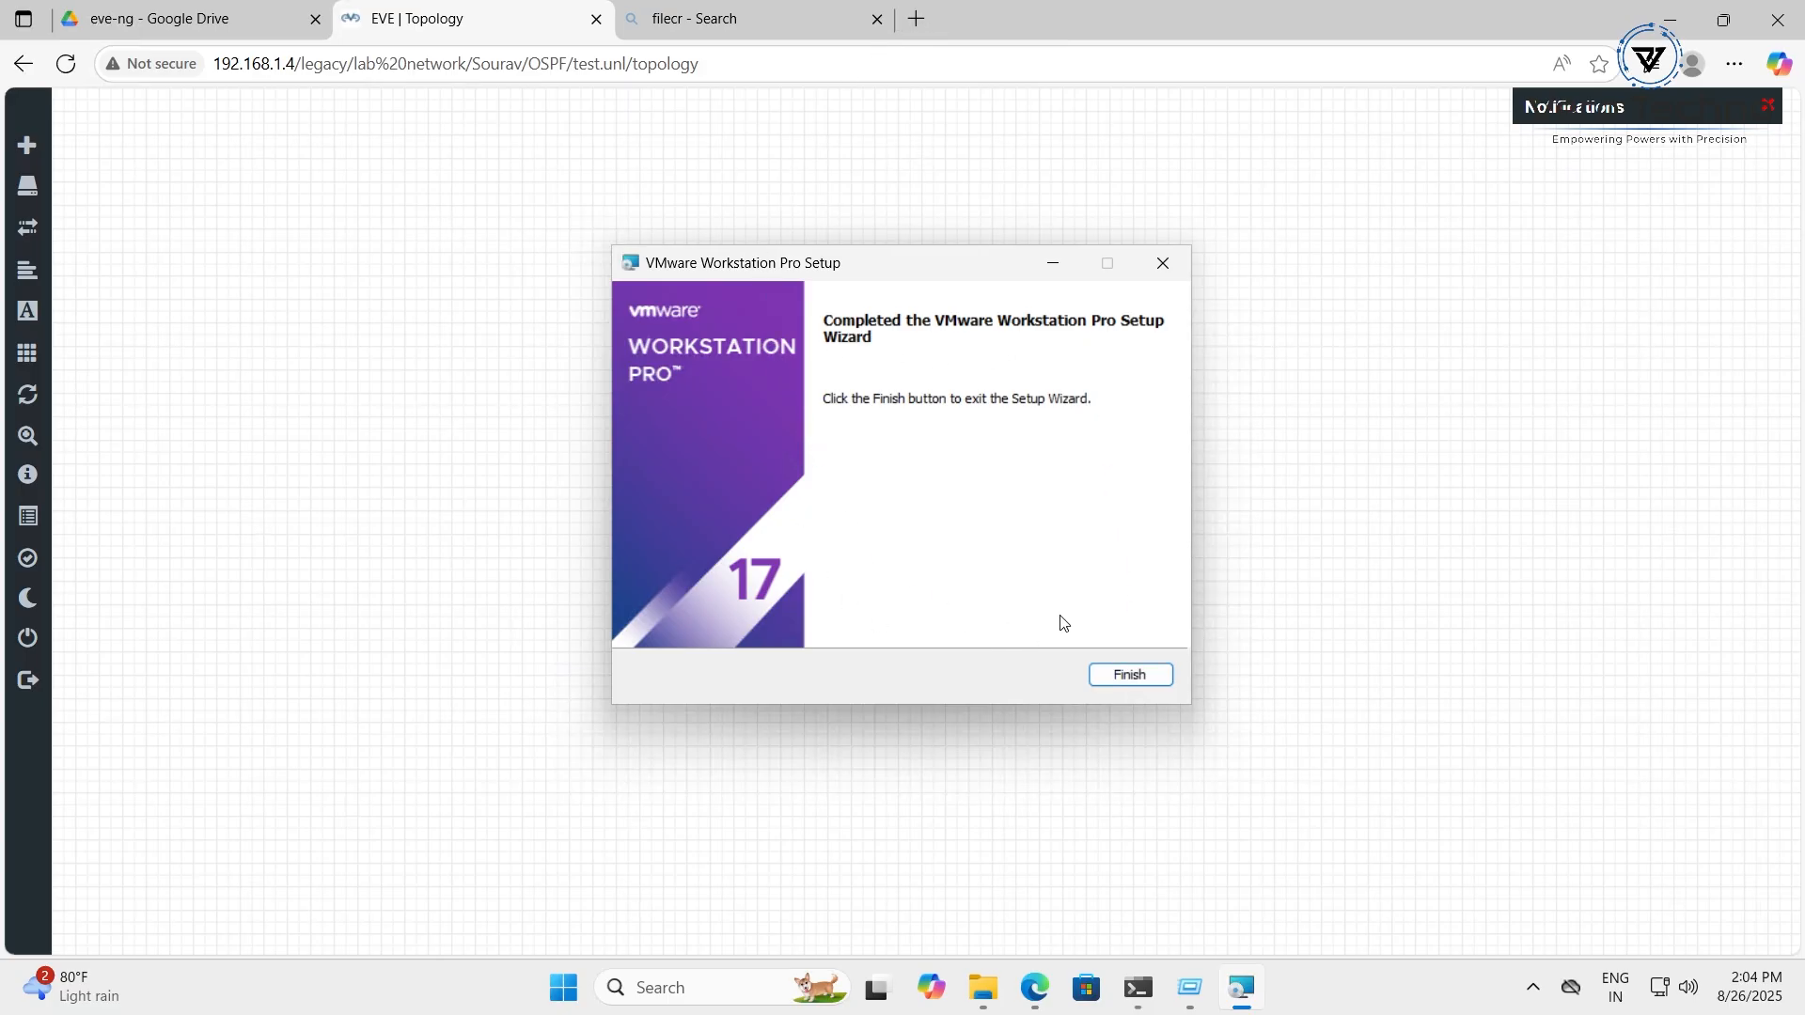
left_click(1124, 674)
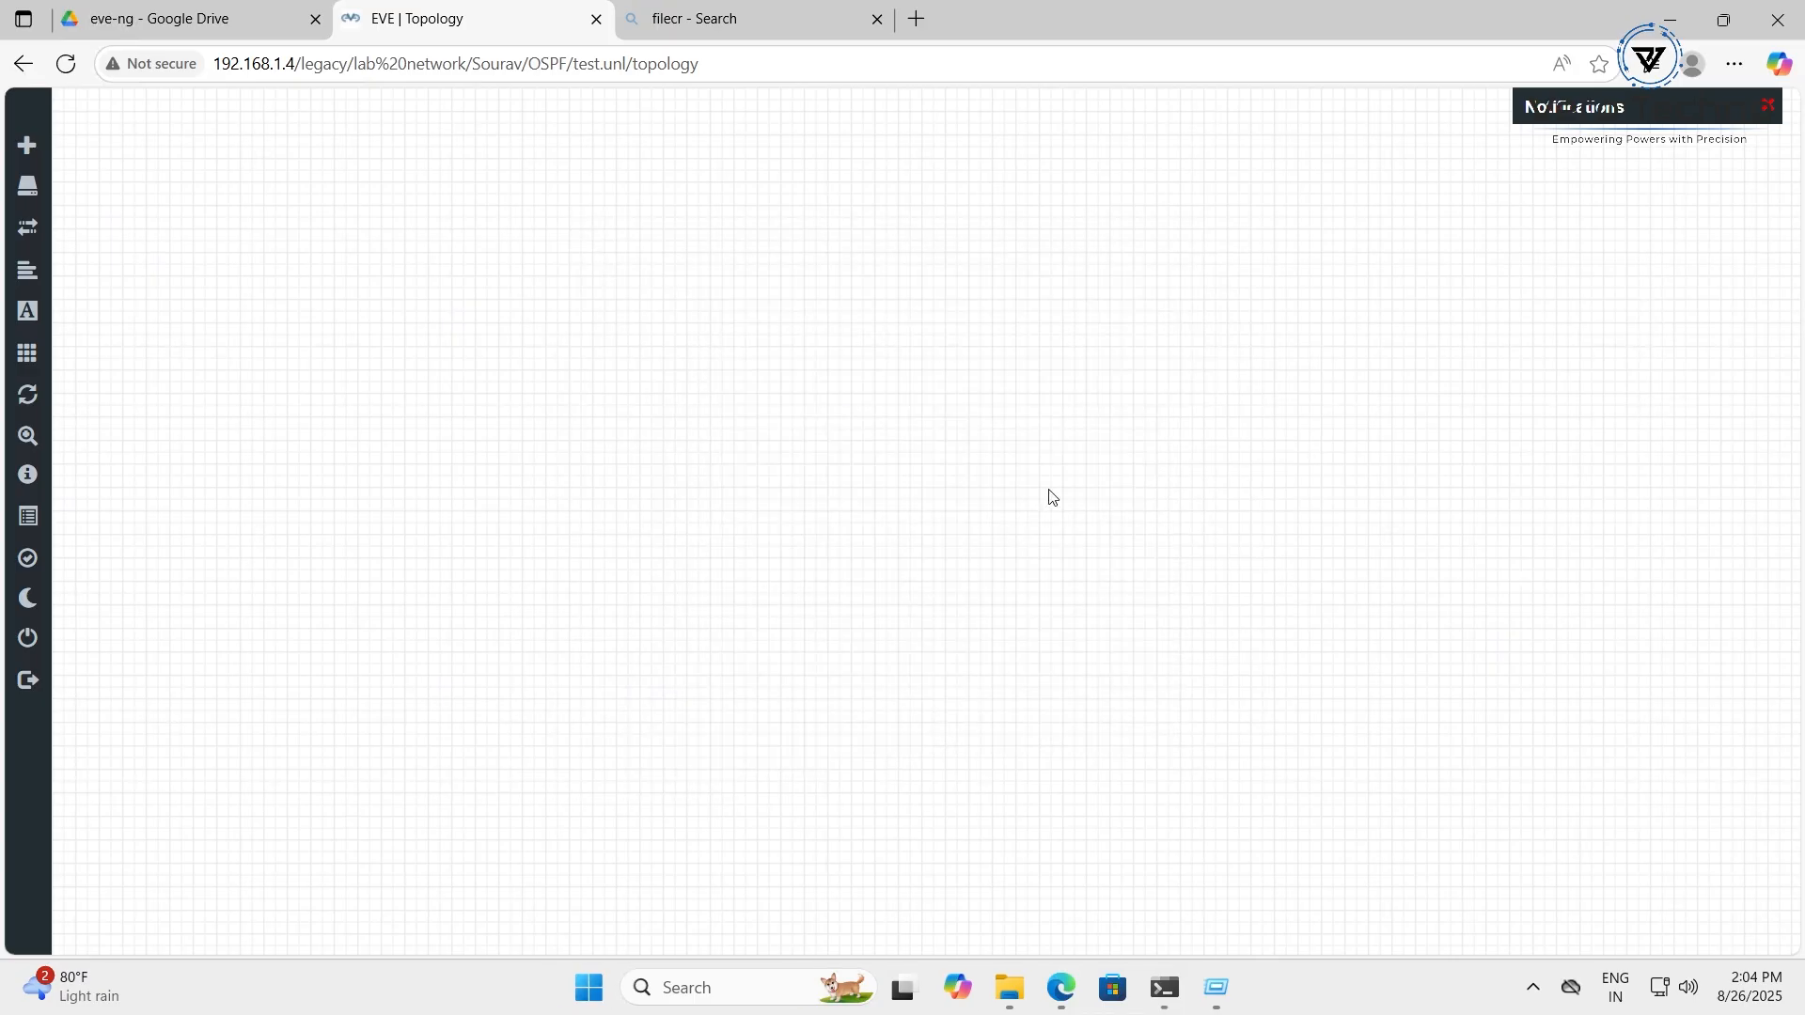
Launch VMware Workstation Pro from the Start menu, reposition its window, and choose Open a Virtual Machine
left_click(587, 997)
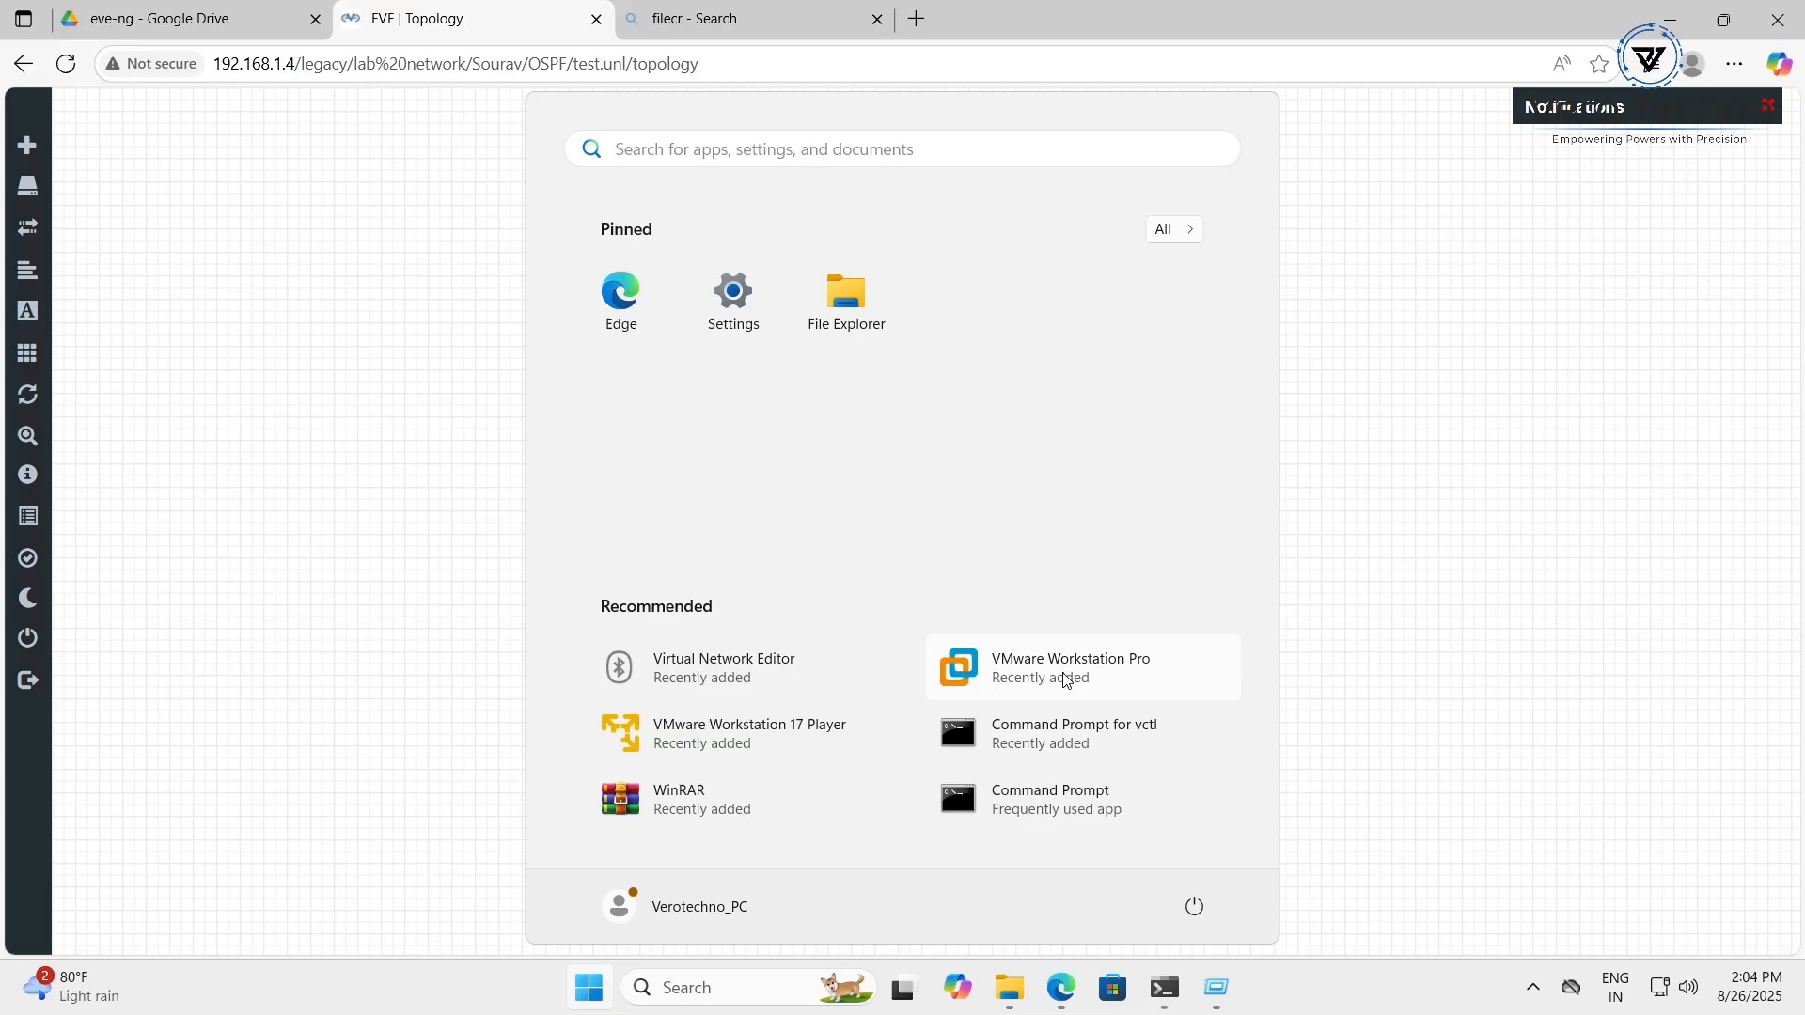
left_click(1004, 689)
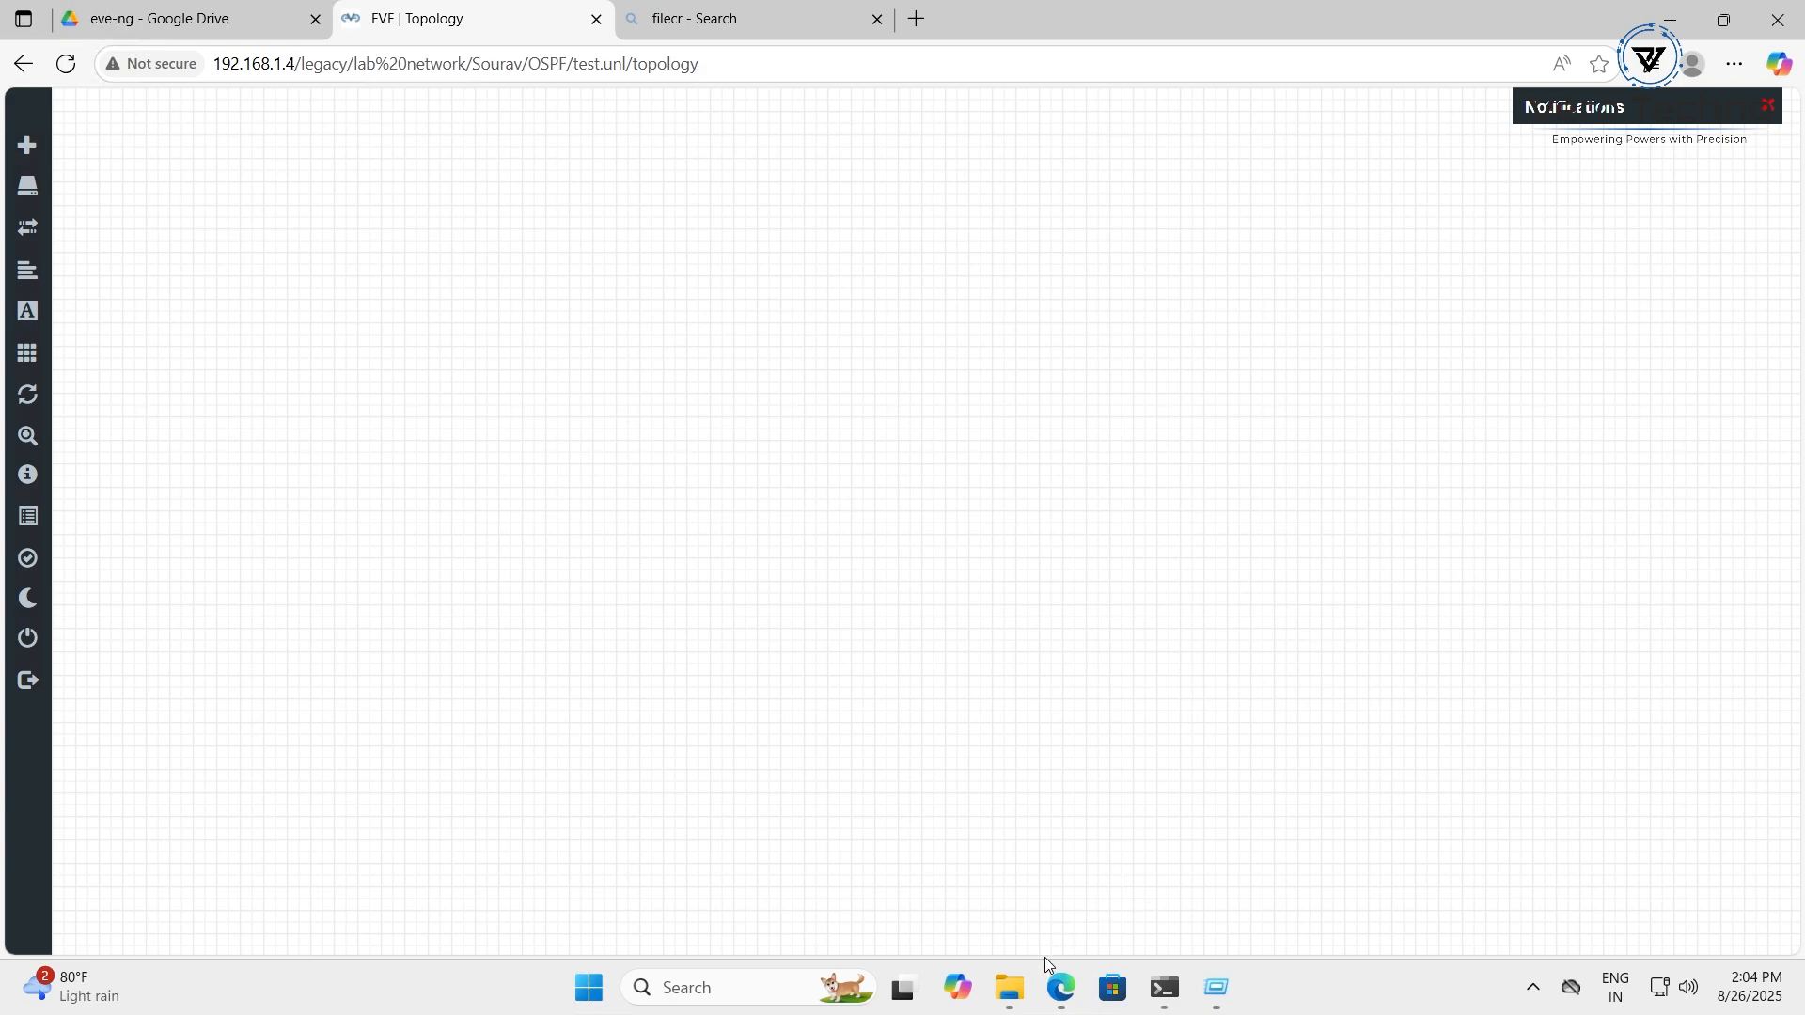
left_click(588, 987)
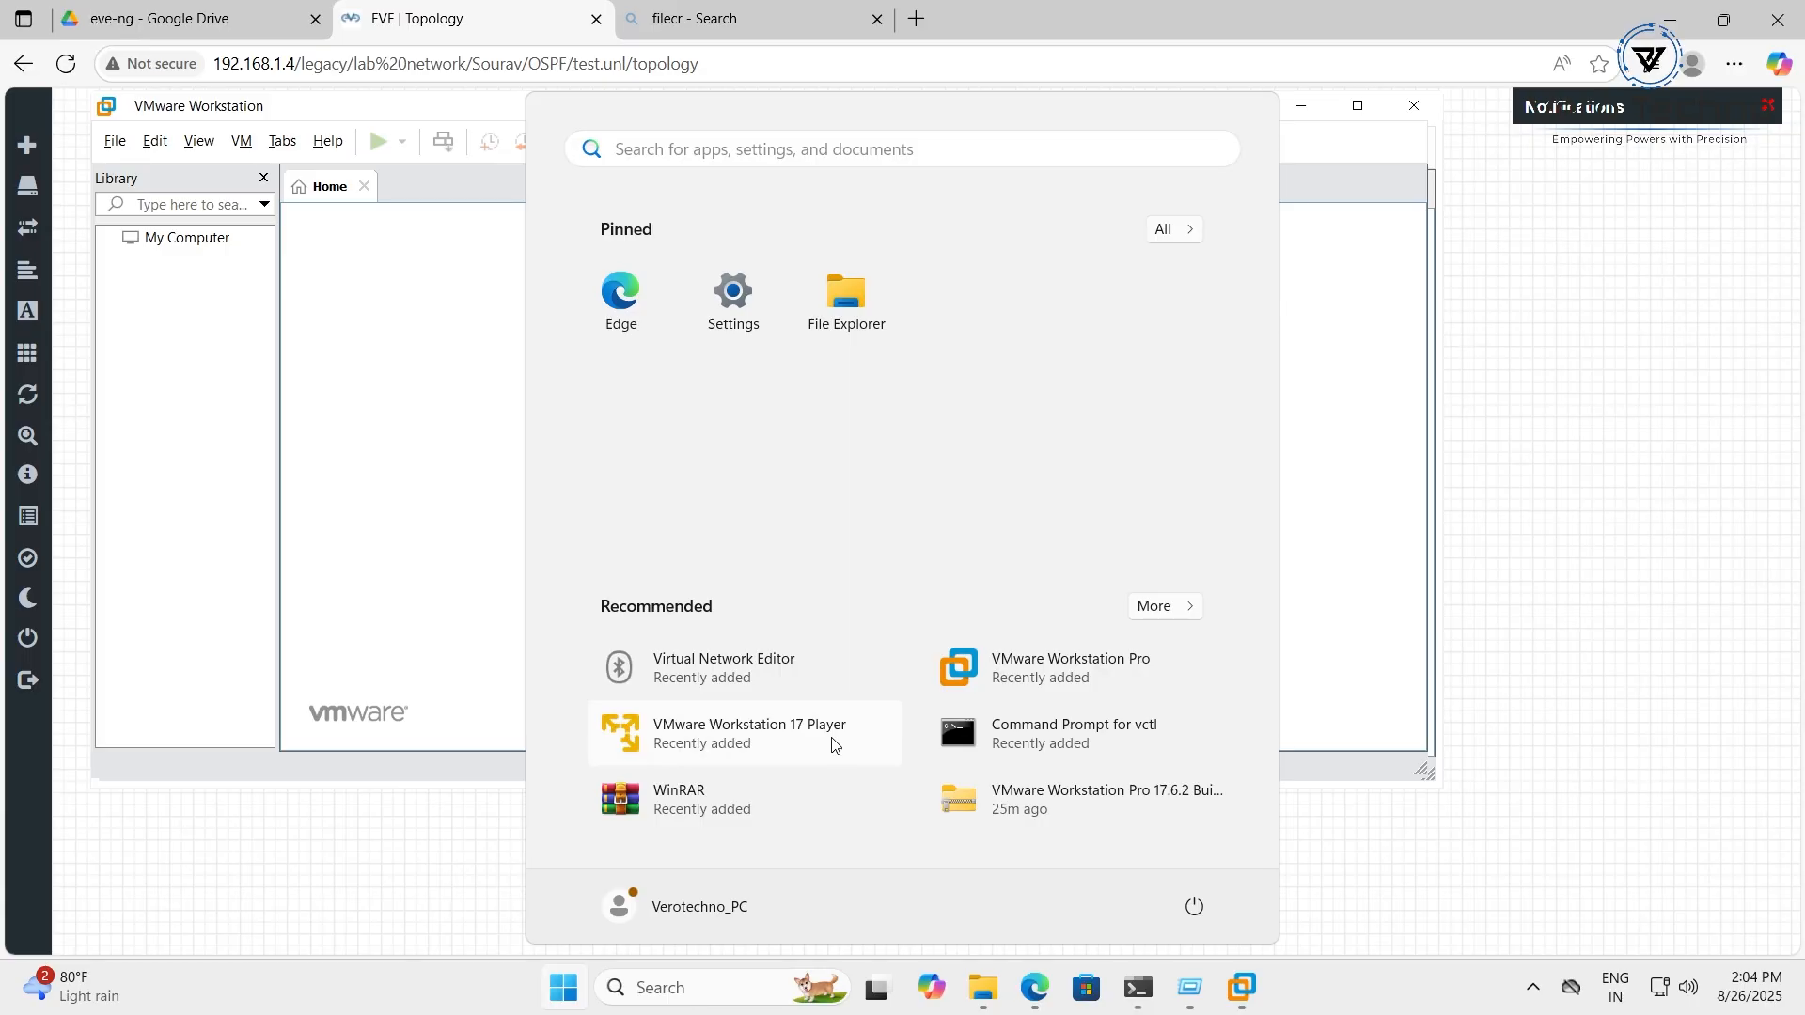
left_click(1414, 426)
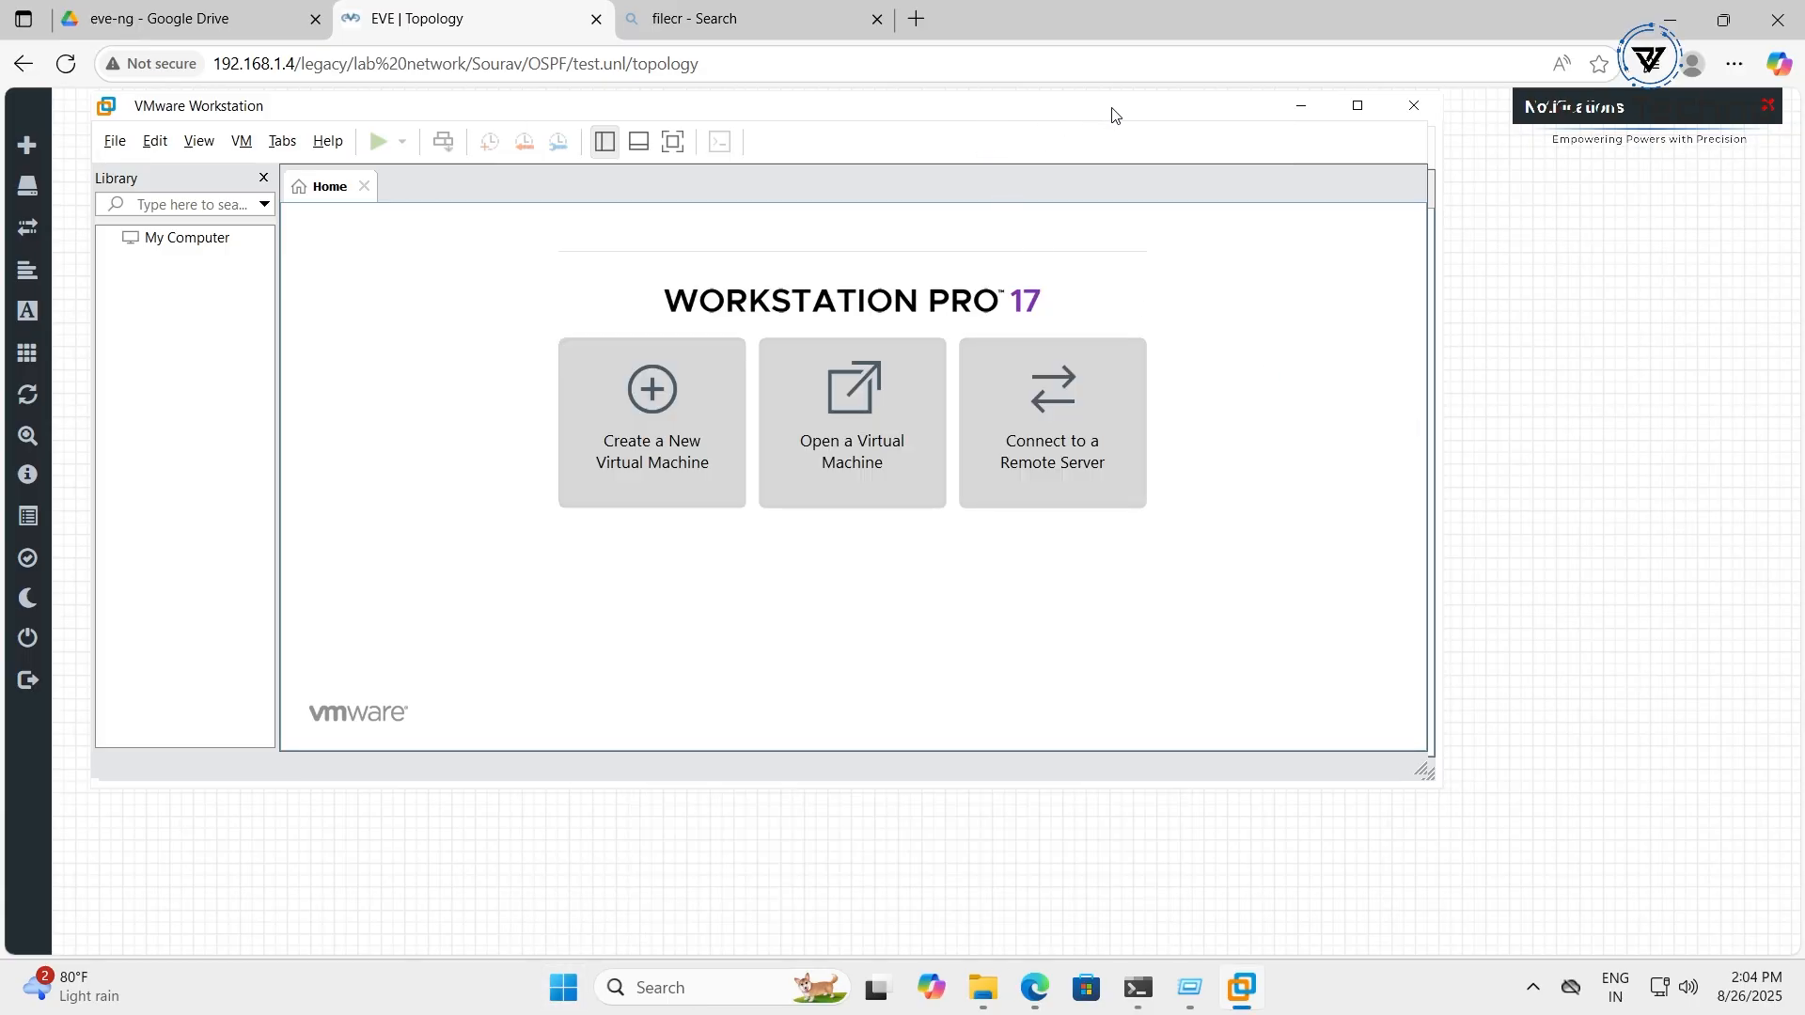
left_click_drag(1111, 114, 1313, 298)
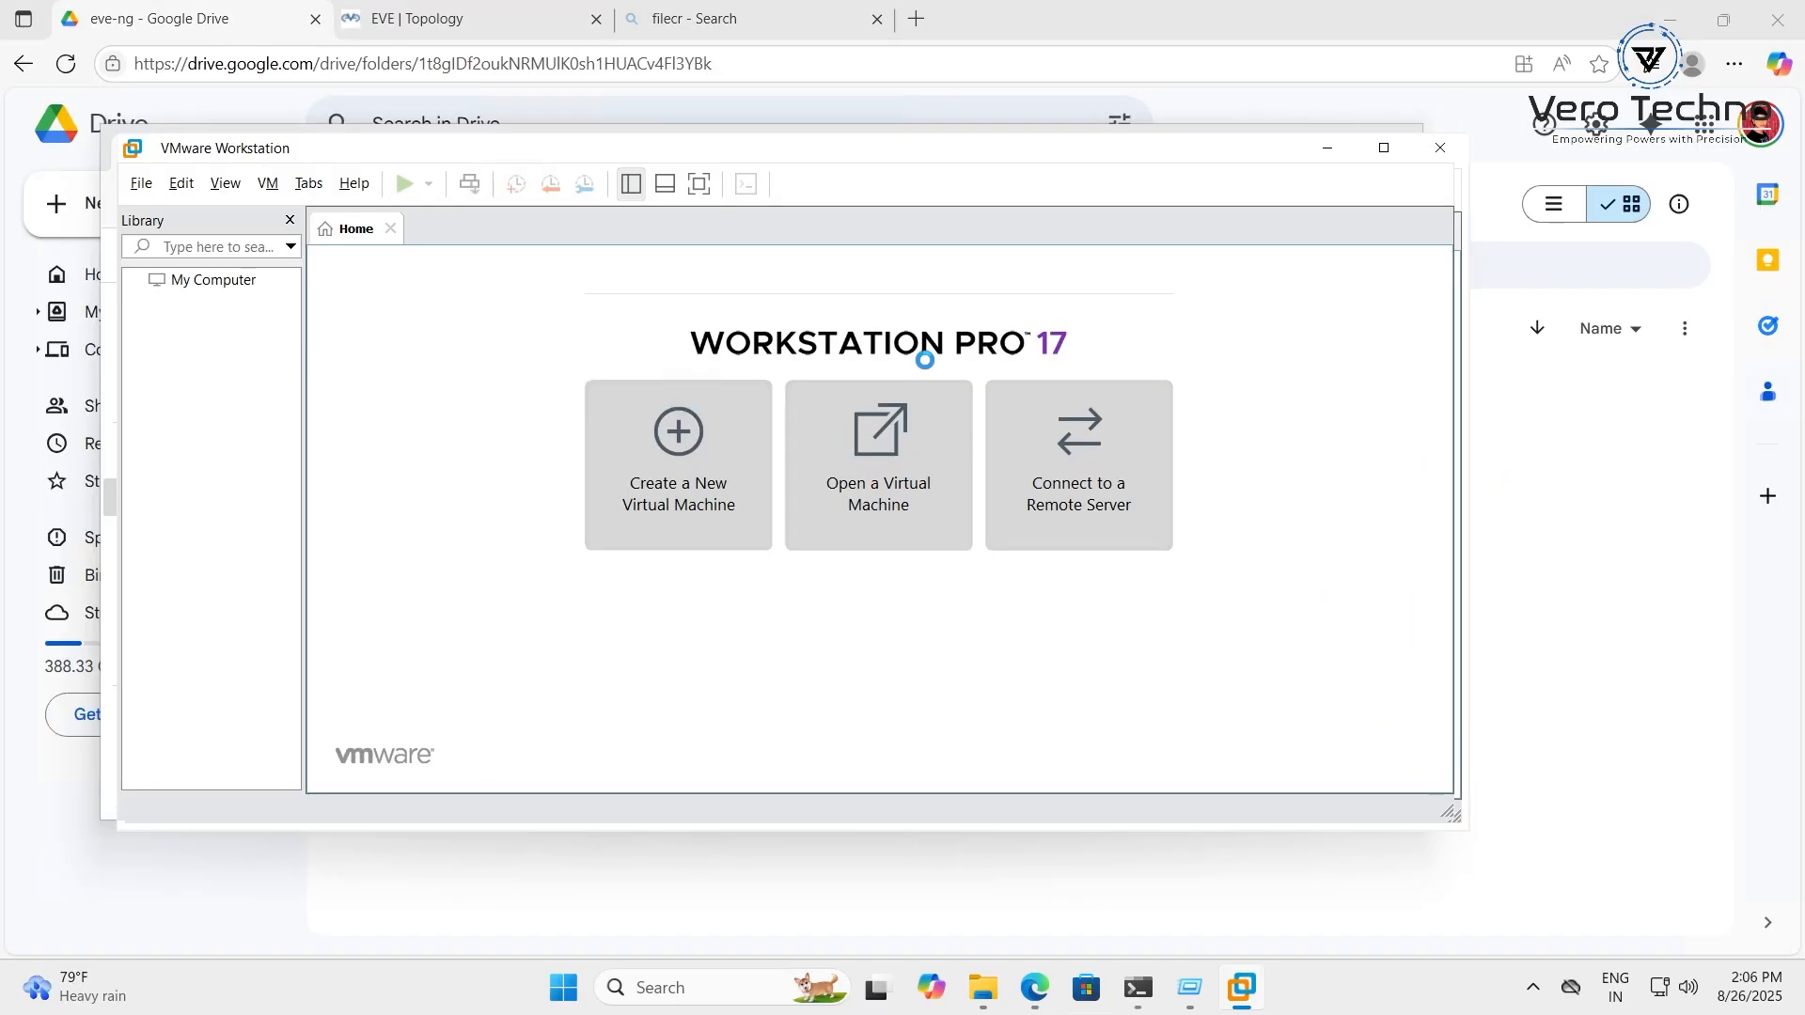
left_click(926, 371)
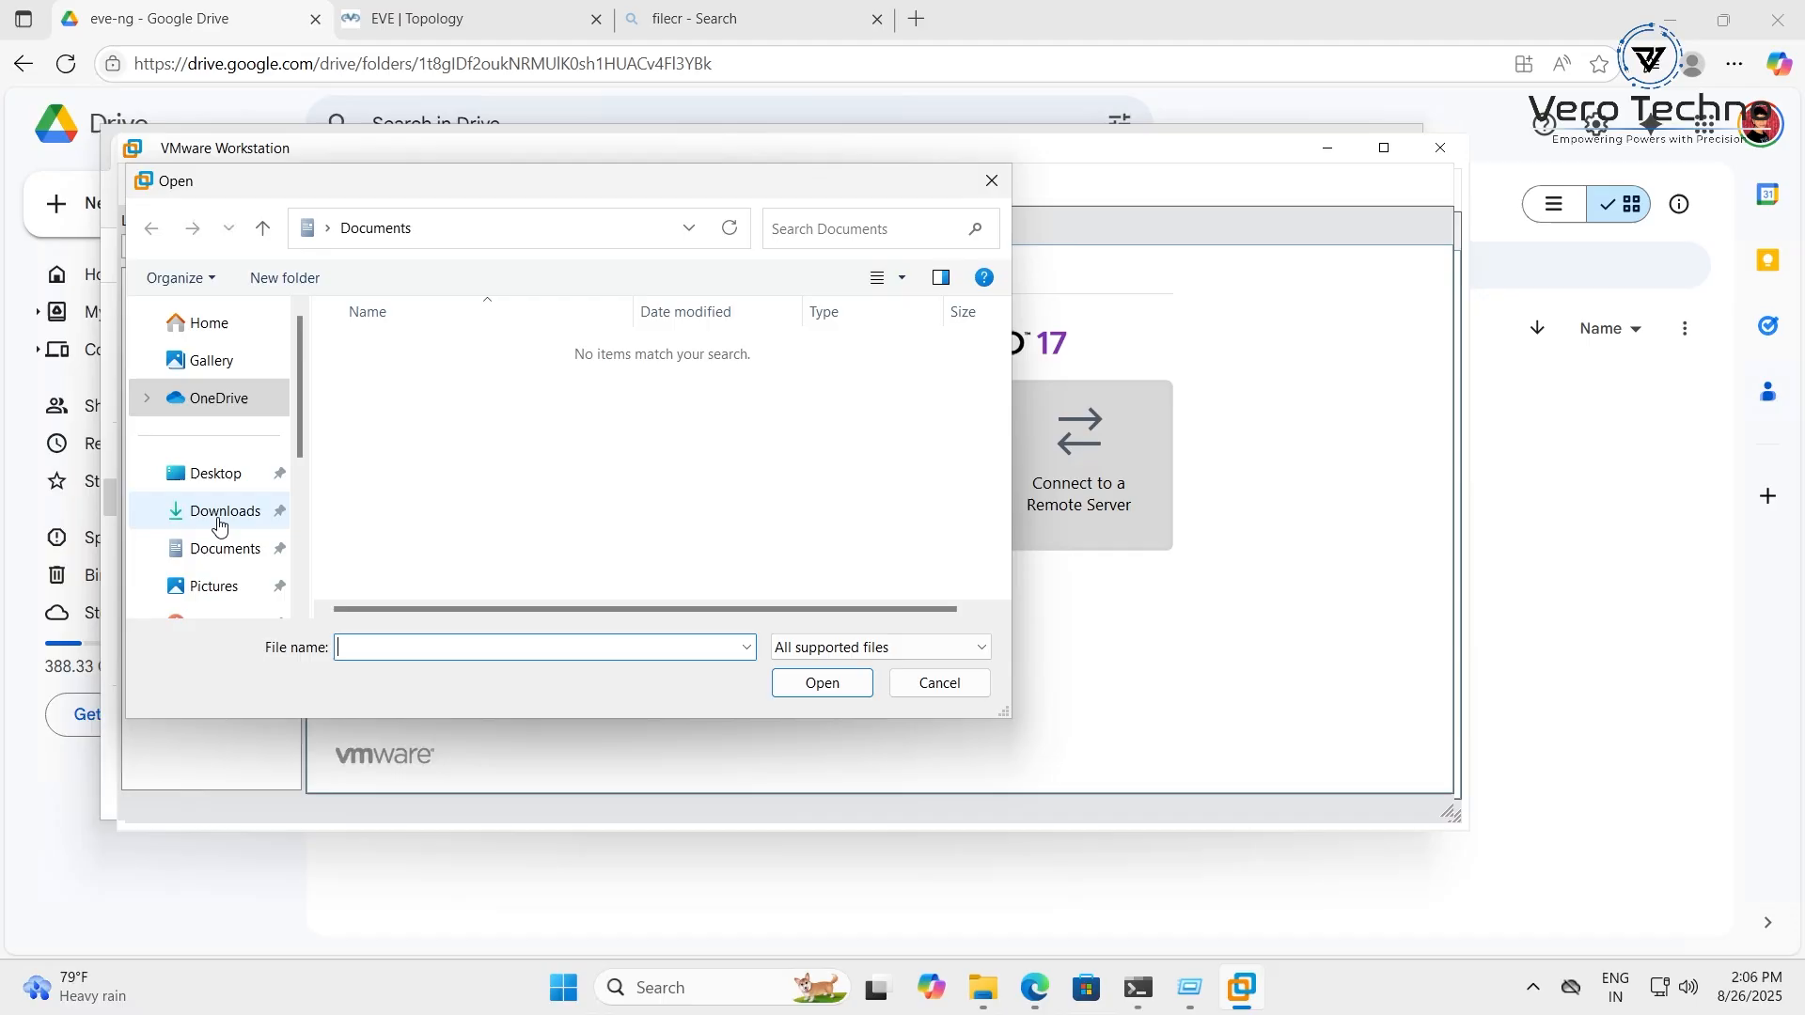
Open the eve-ng full pack file from Downloads and name the imported machine EVE-ng
left_click(222, 512)
left_click(446, 386)
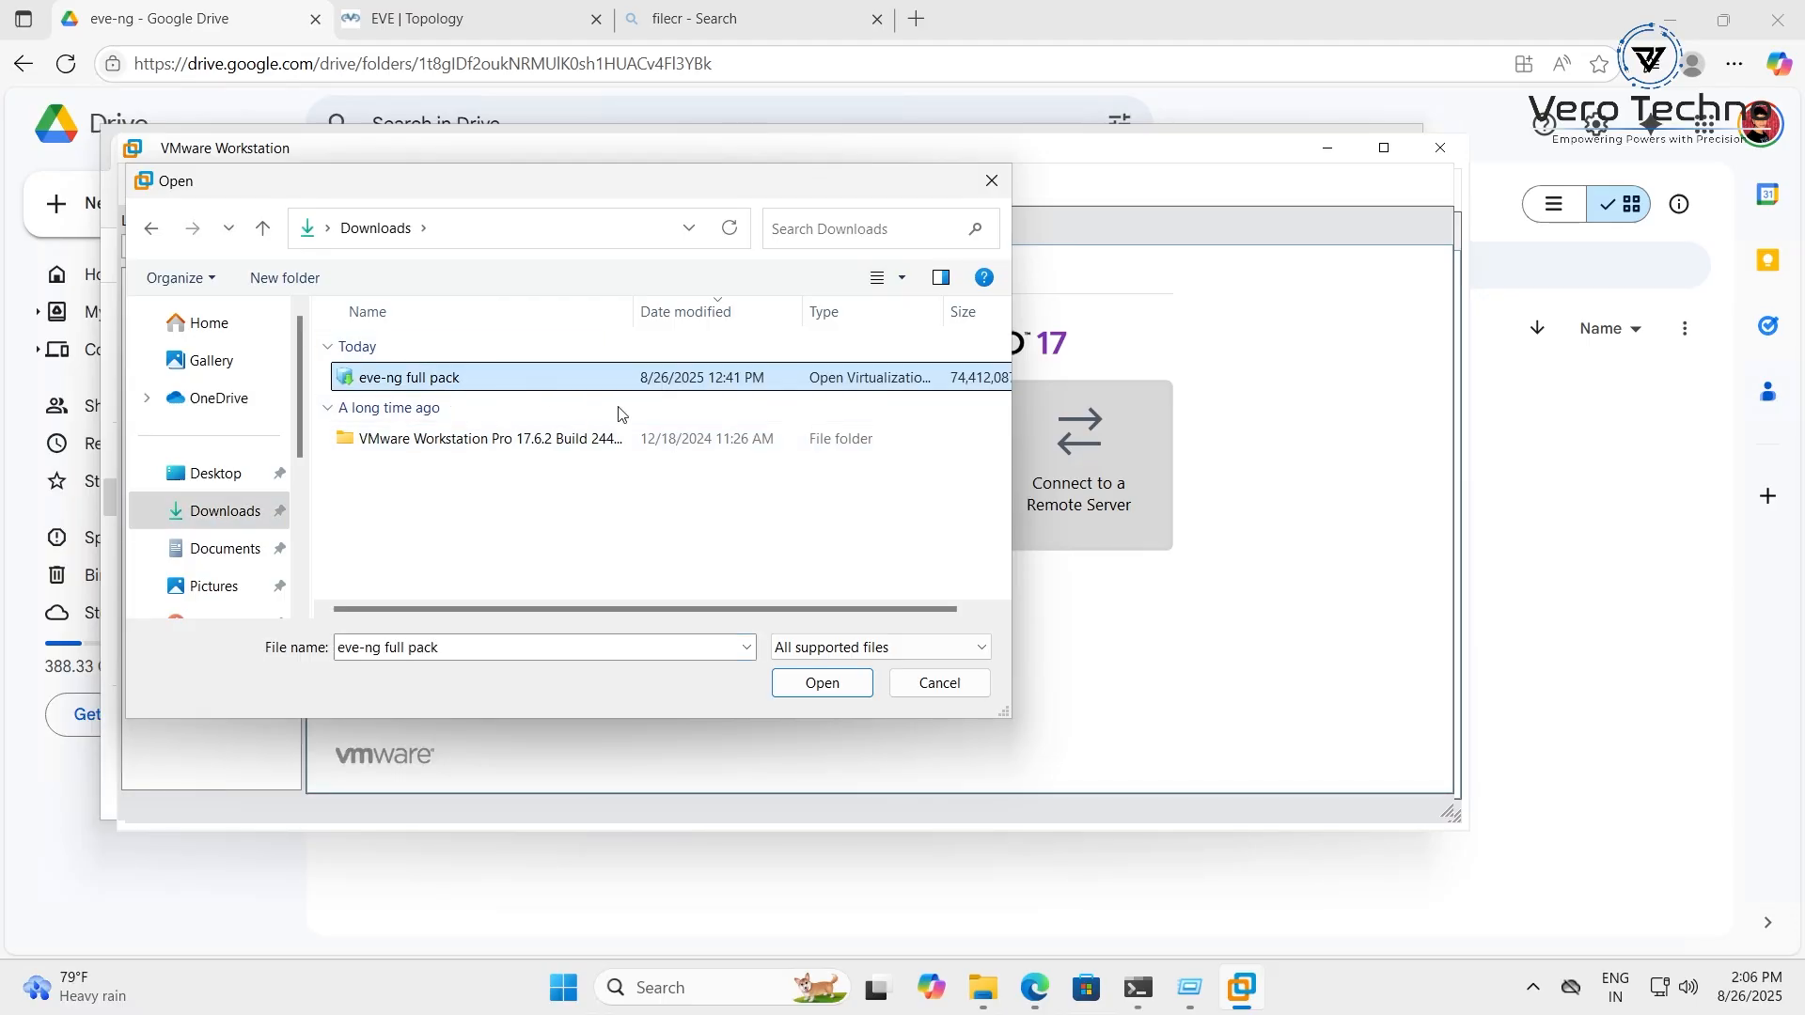
left_click(818, 683)
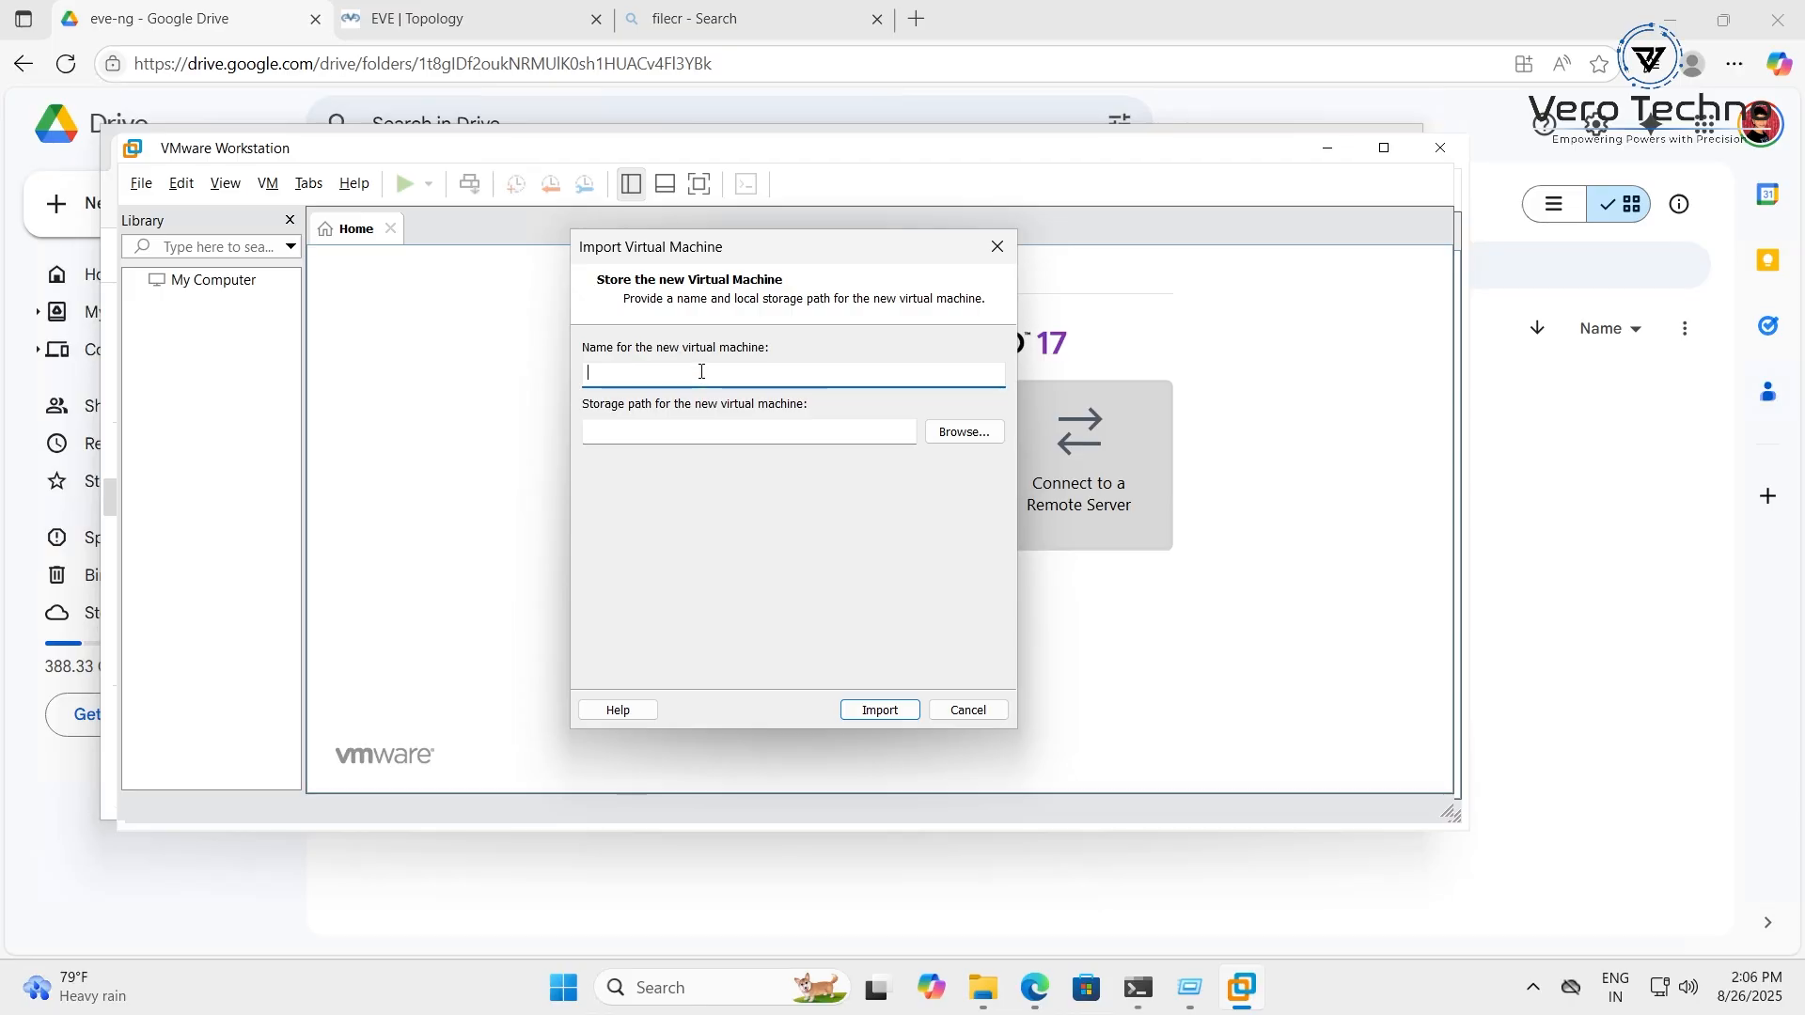
type("EVE")
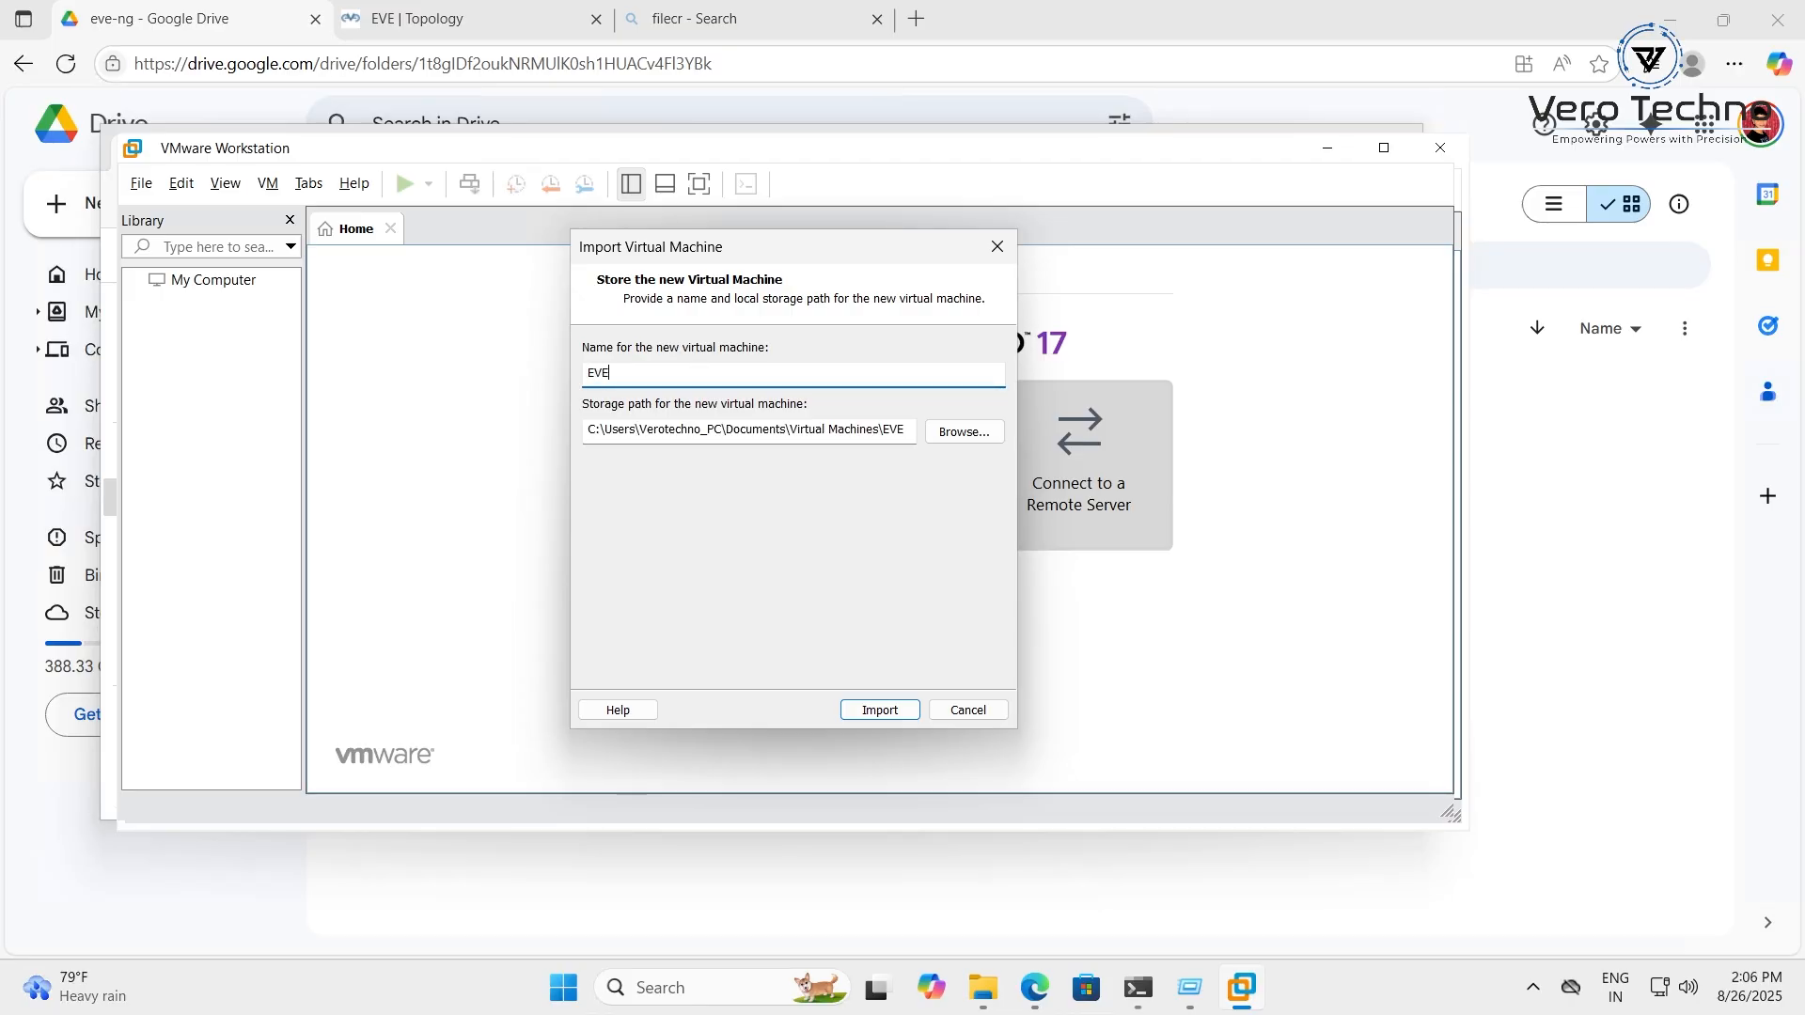
type("-ng")
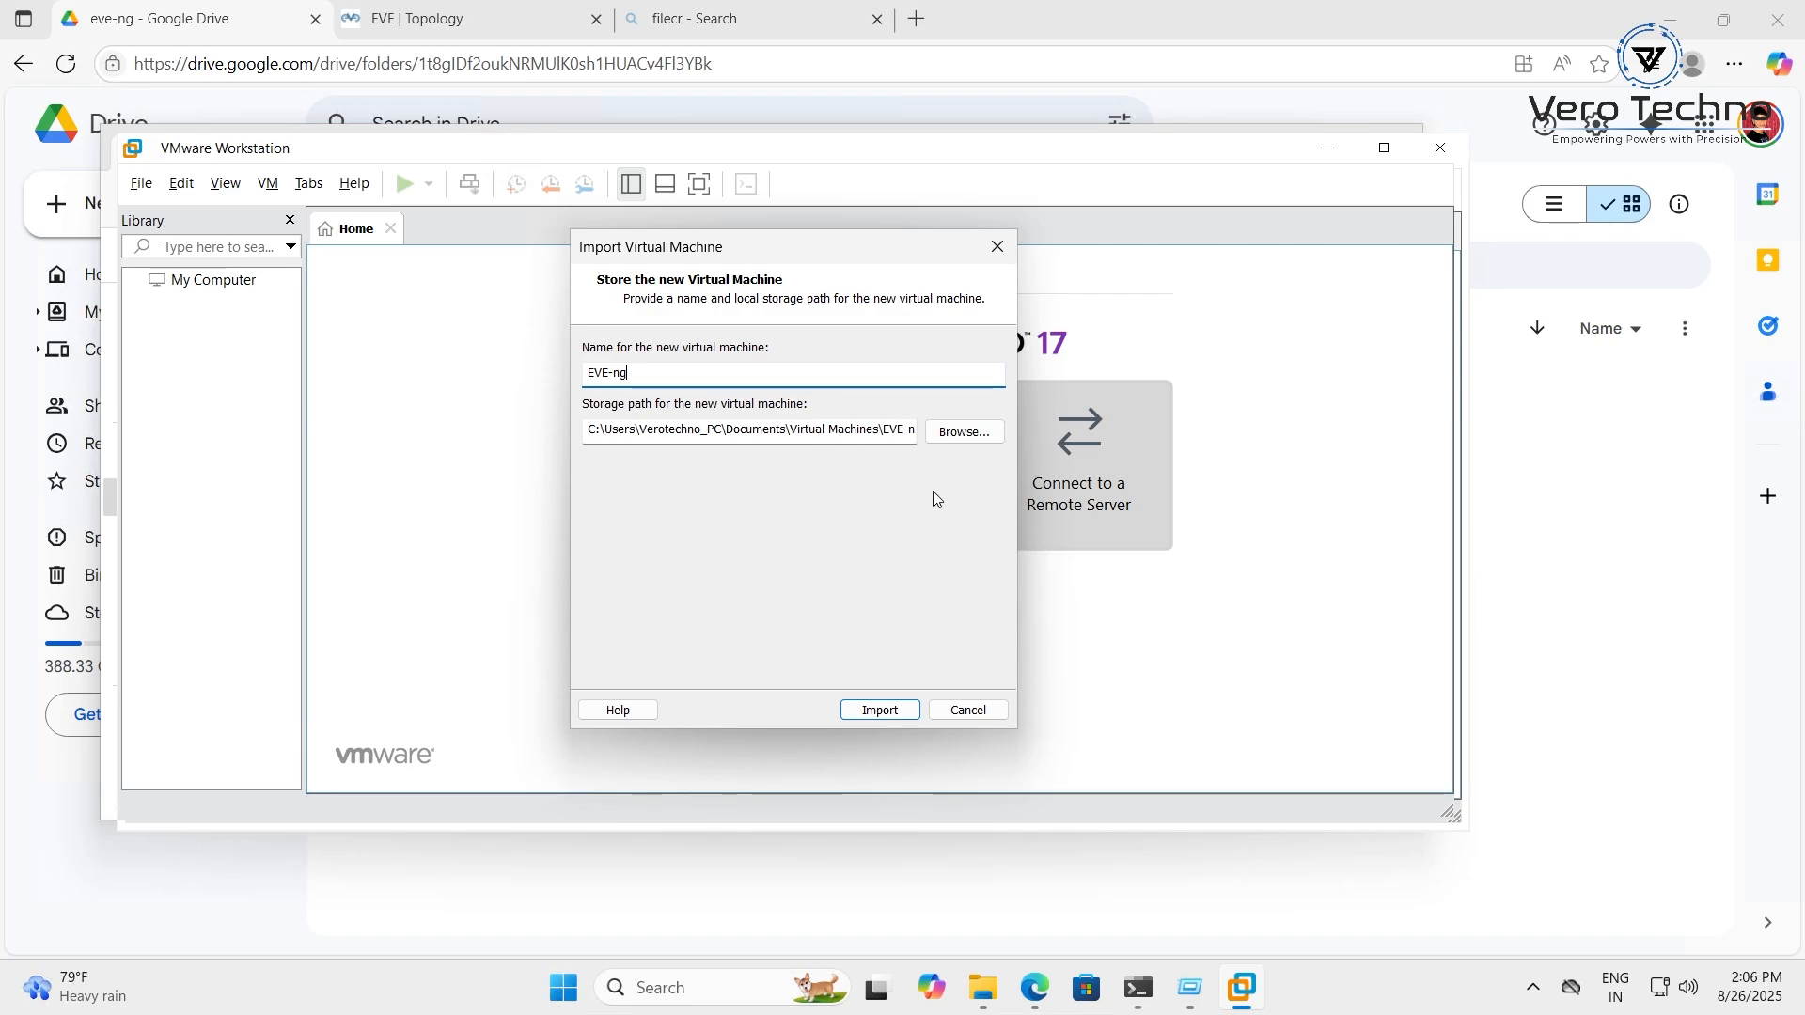
Import the EVE-ng virtual machine into the VMware library
left_click(880, 710)
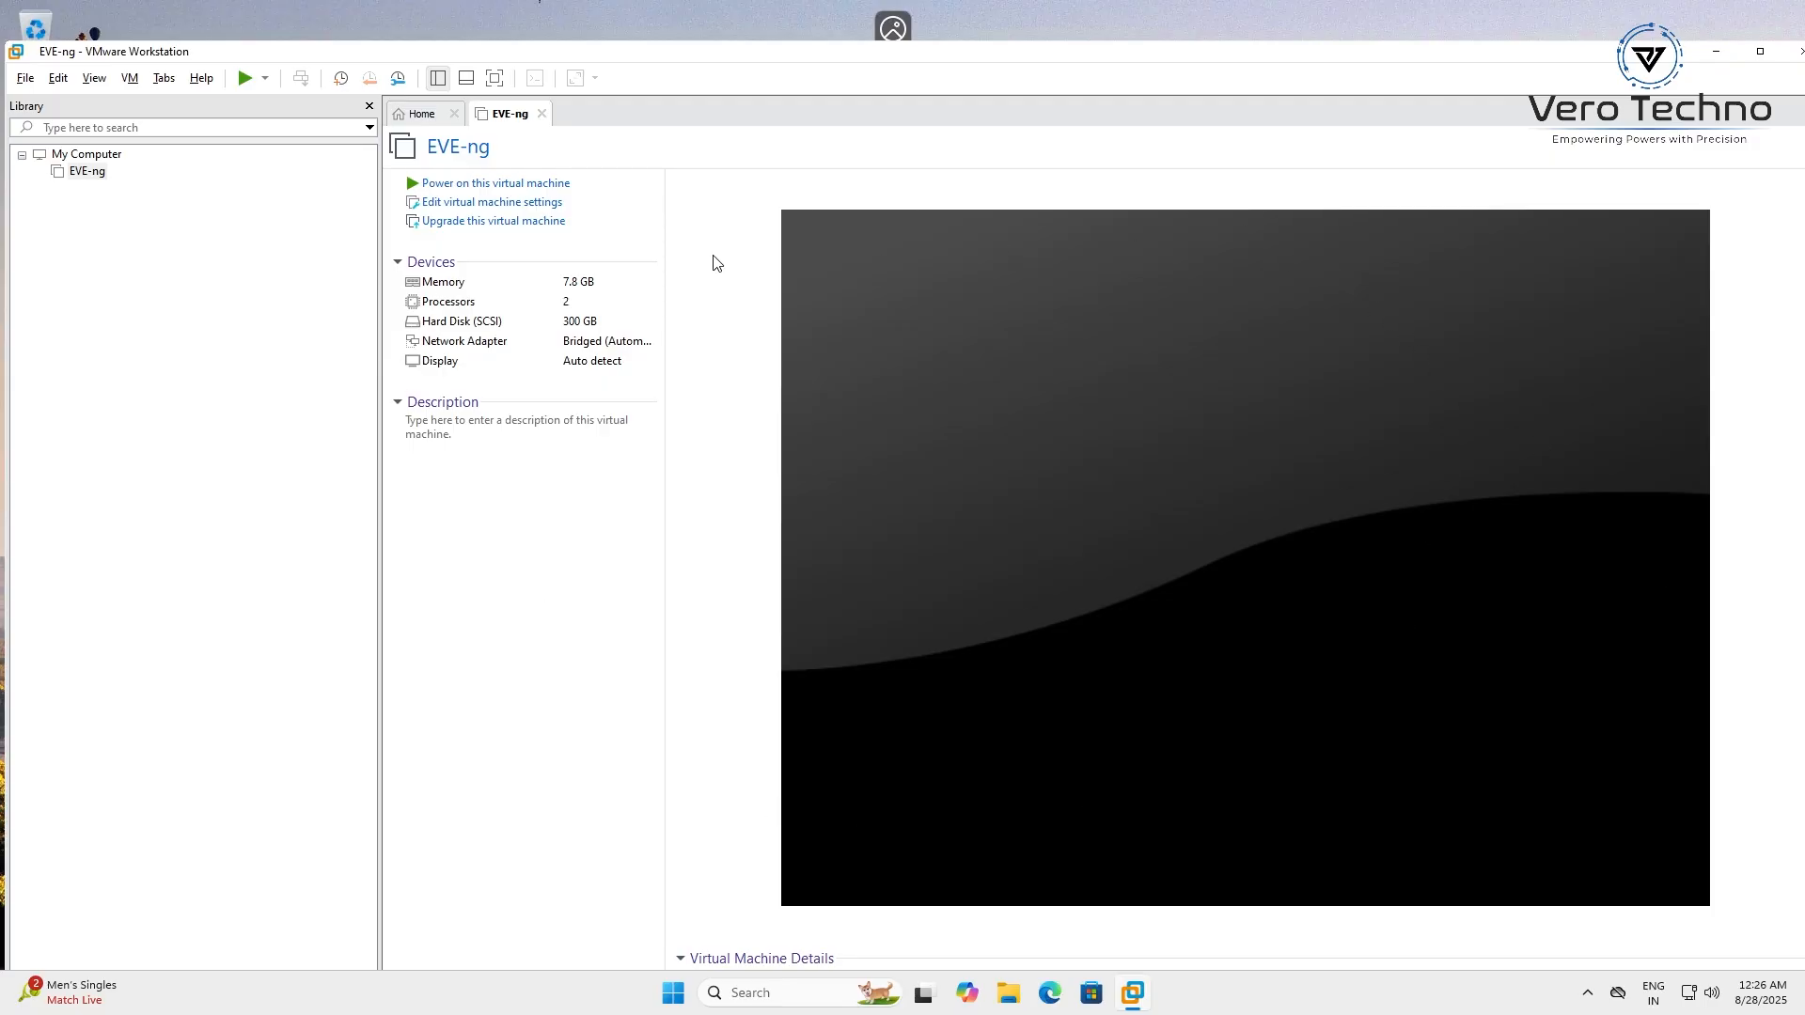
Show EVE-ng's Processors settings: 1 processor, 2 cores, Intel VT-x/EPT enabled
left_click(449, 203)
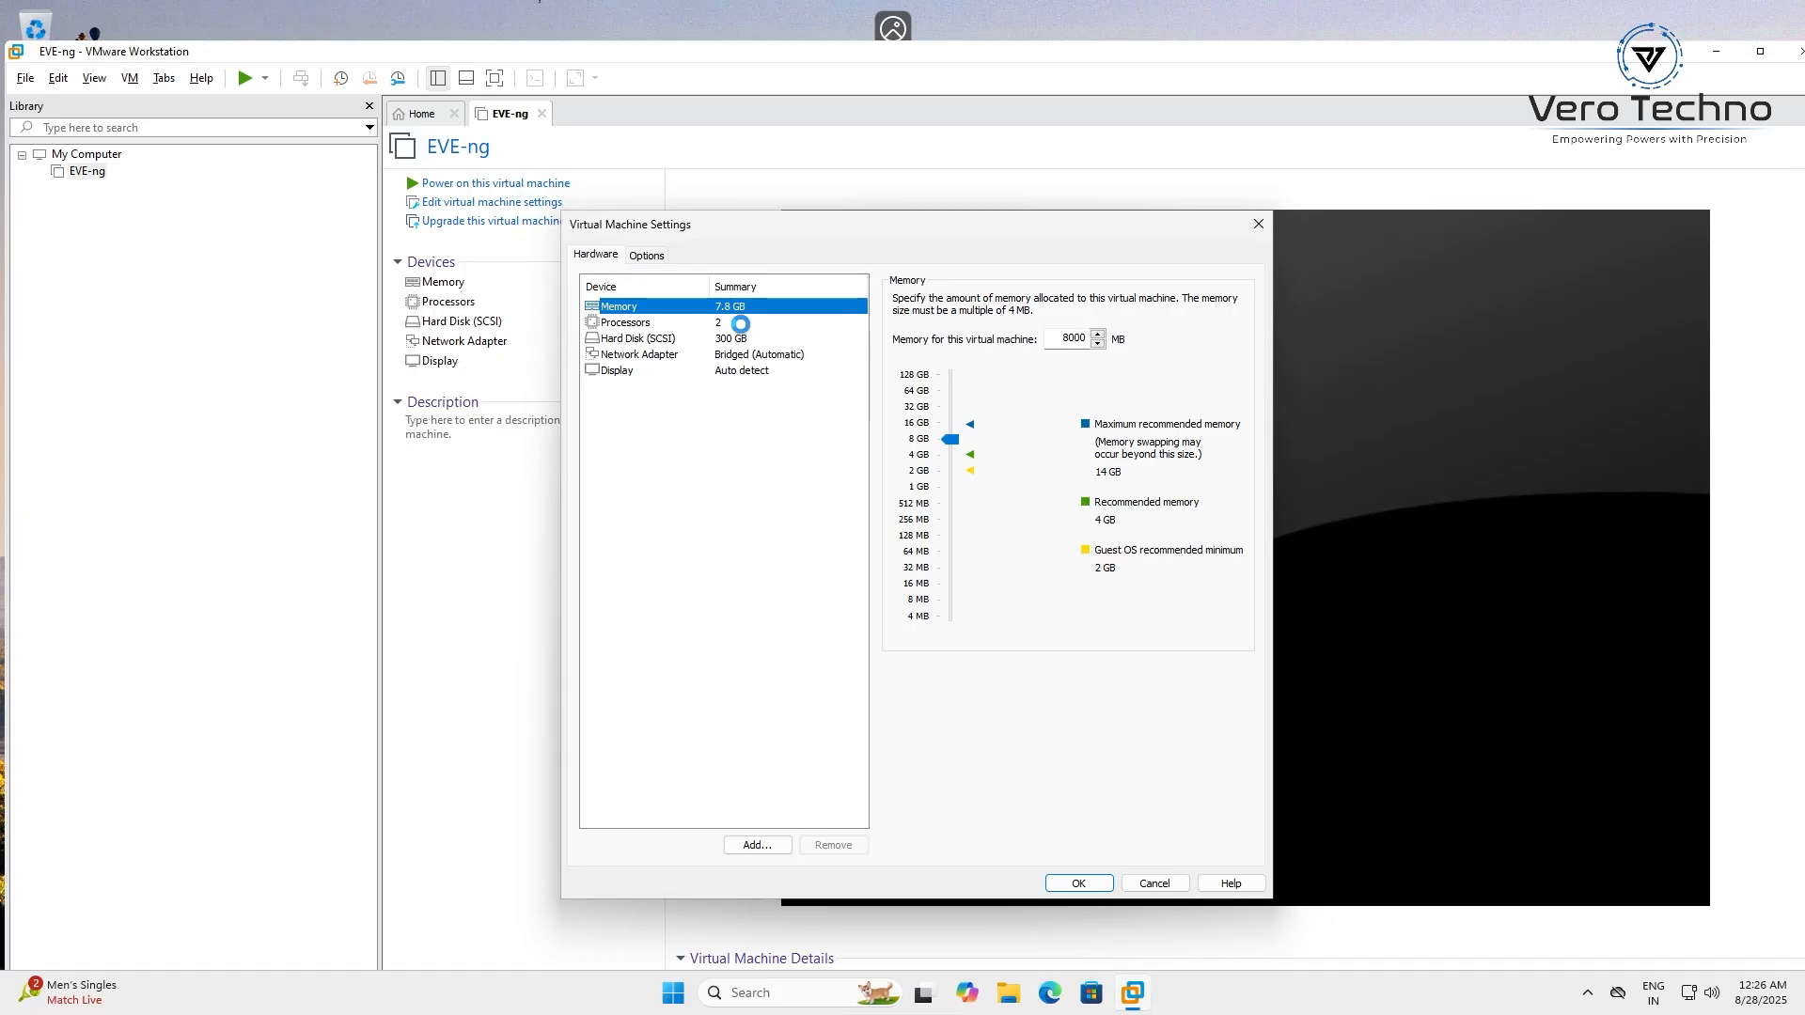
left_click(741, 323)
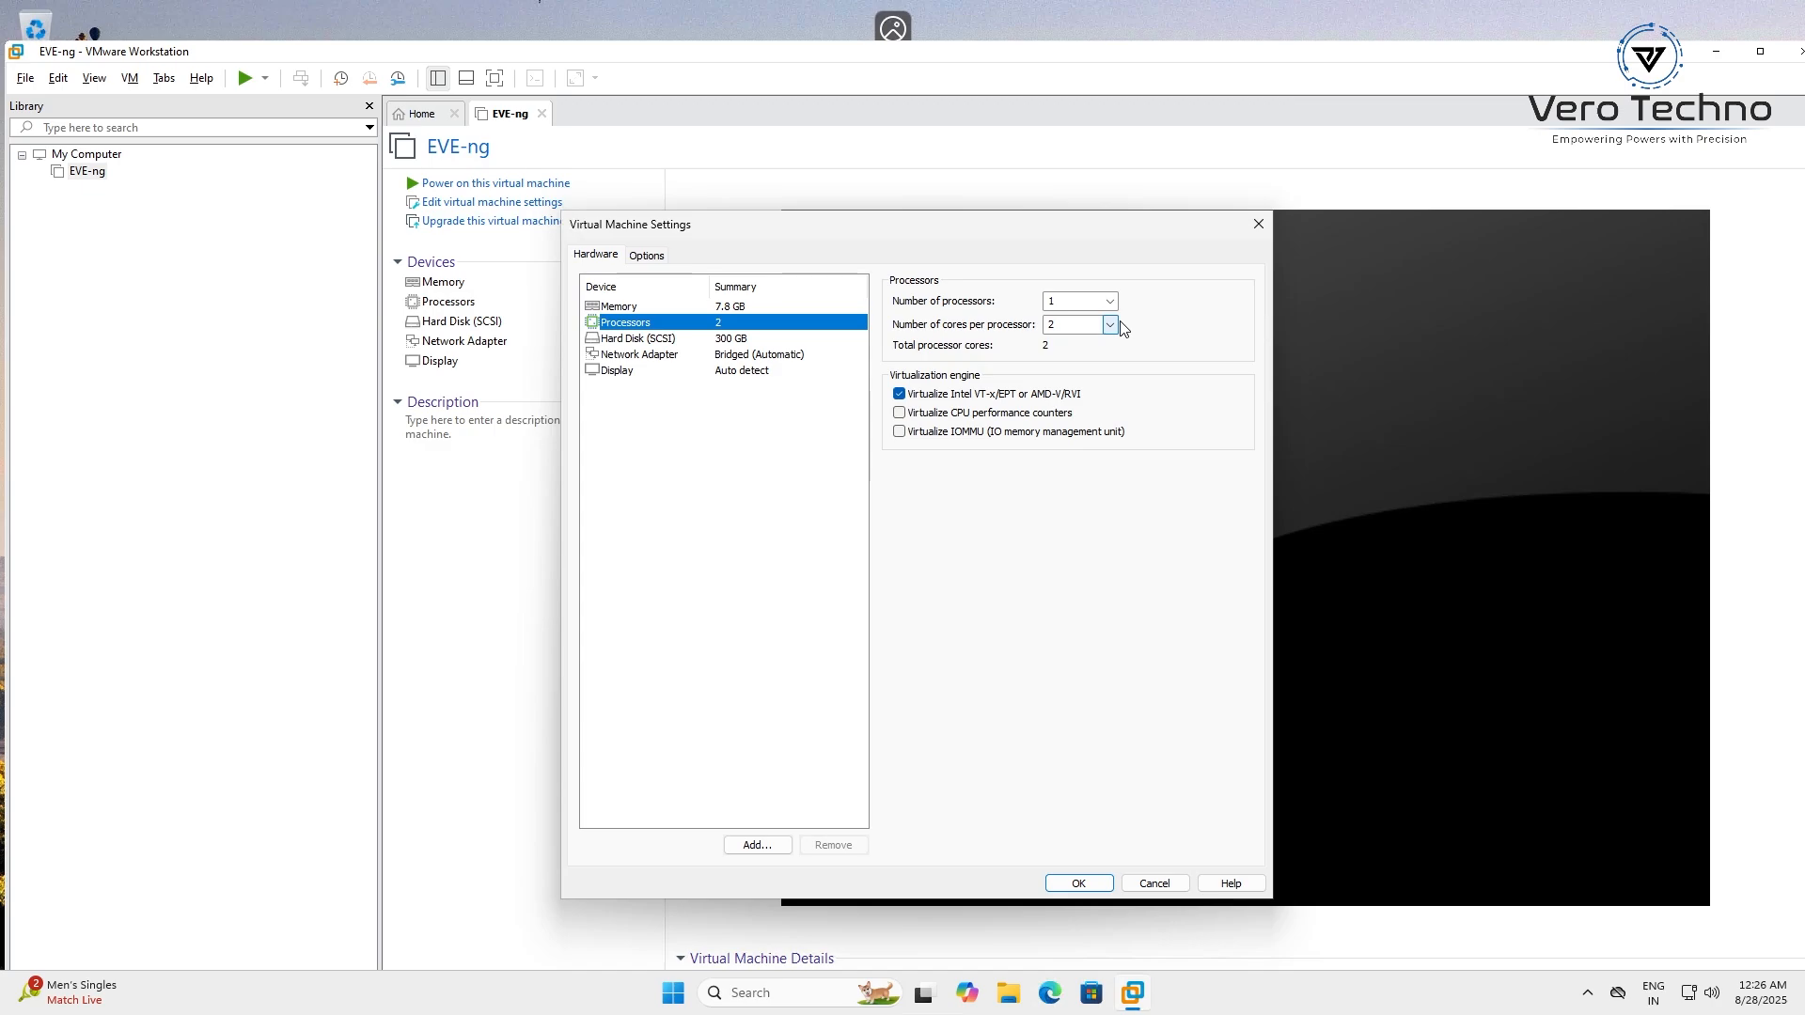
Check the host CPU (Xeon E5-2697 v4, 2 virtual processors) in Task Manager's Performance view, then close it
left_click(675, 1001)
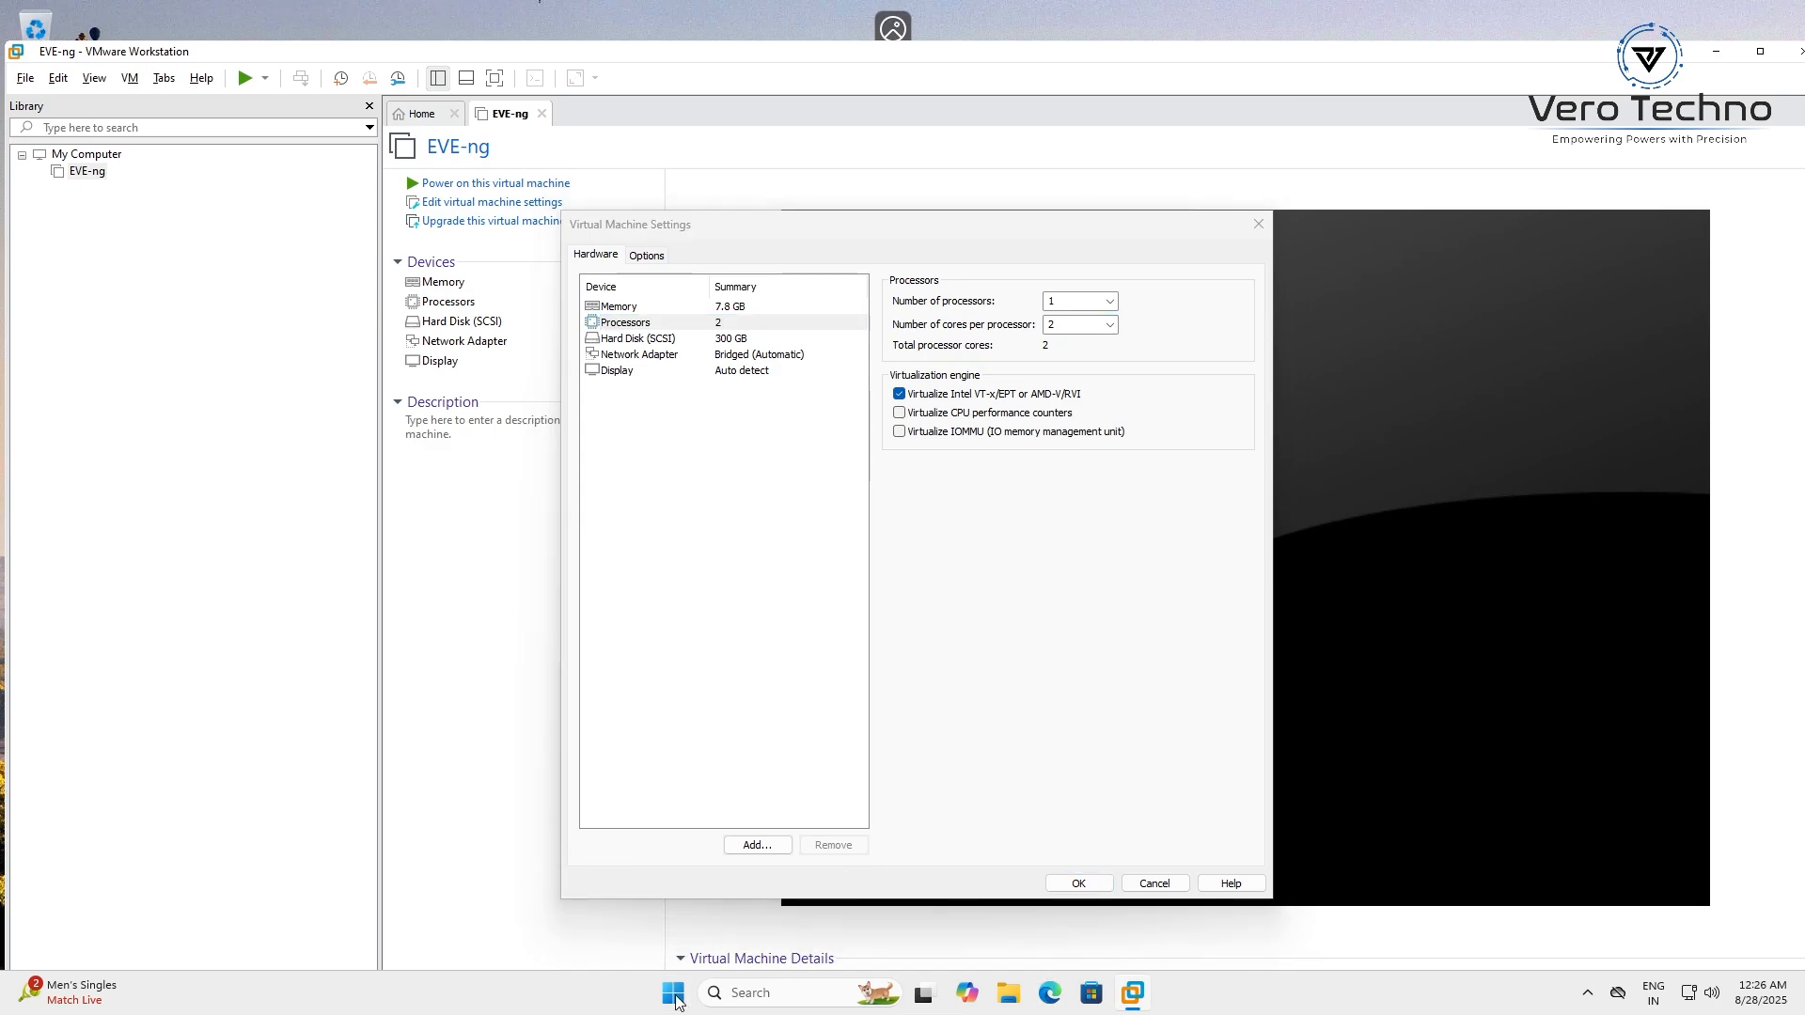
right_click(676, 1002)
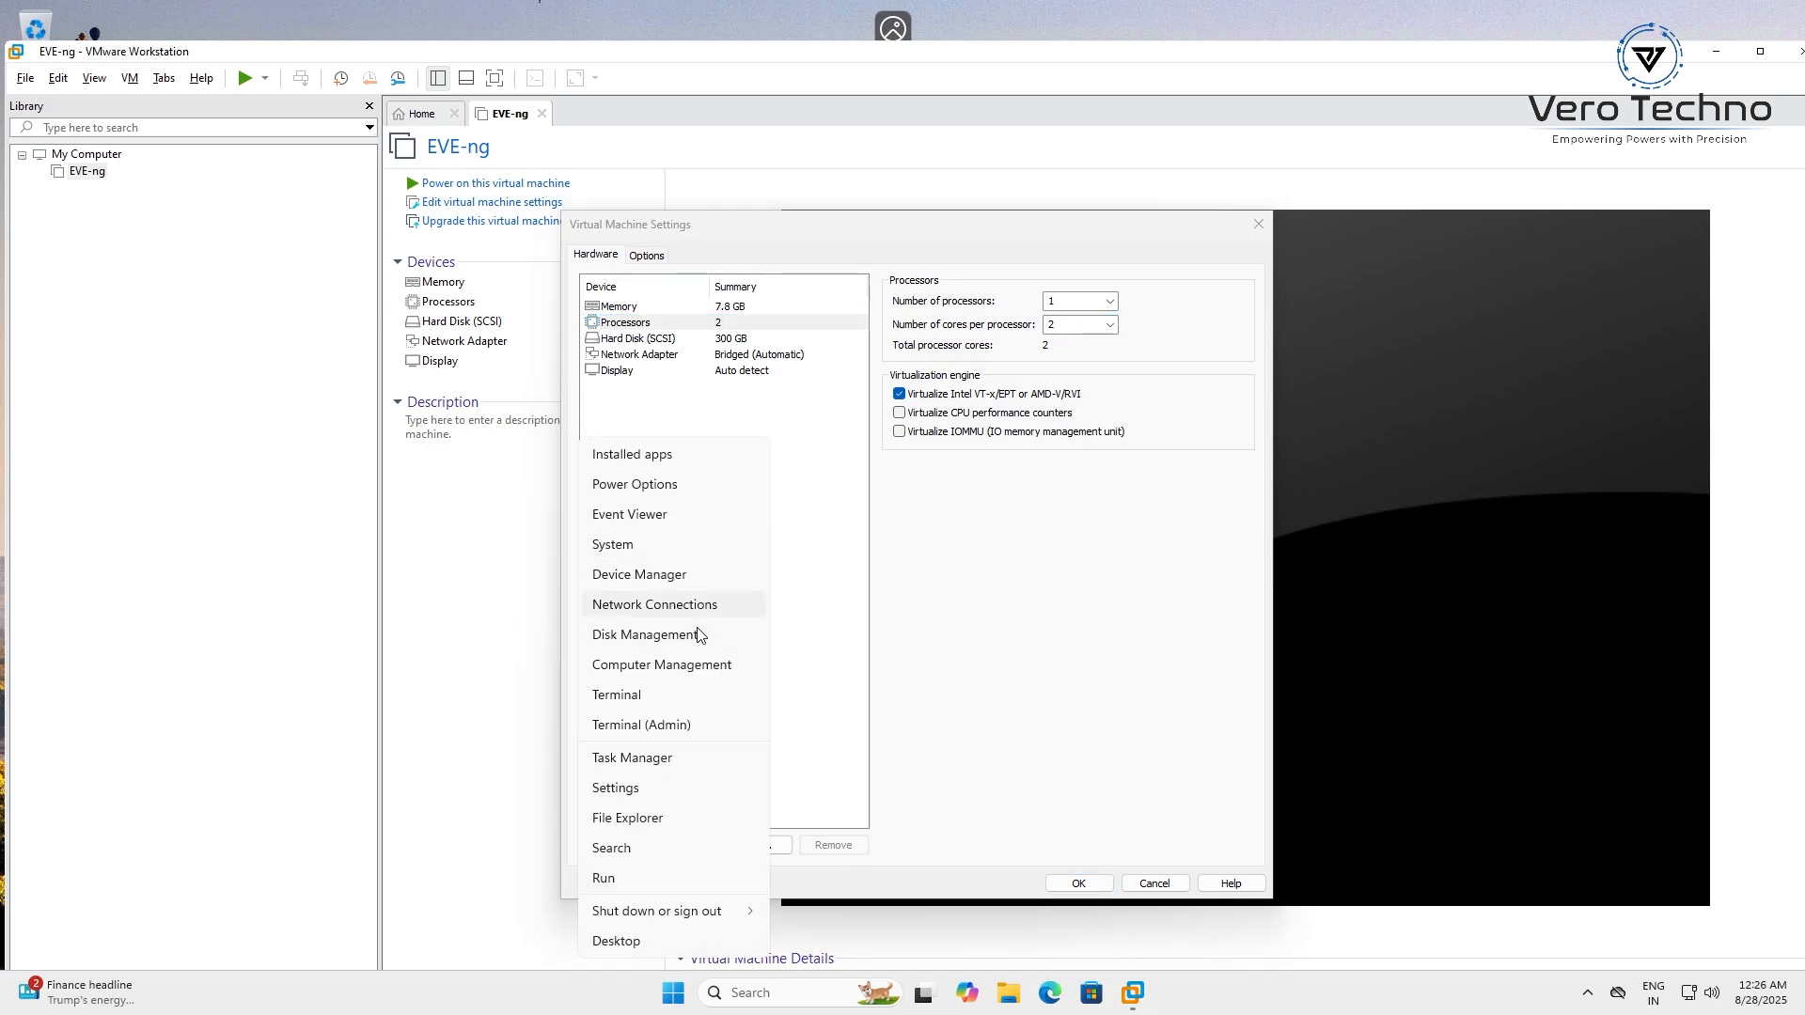
left_click(675, 759)
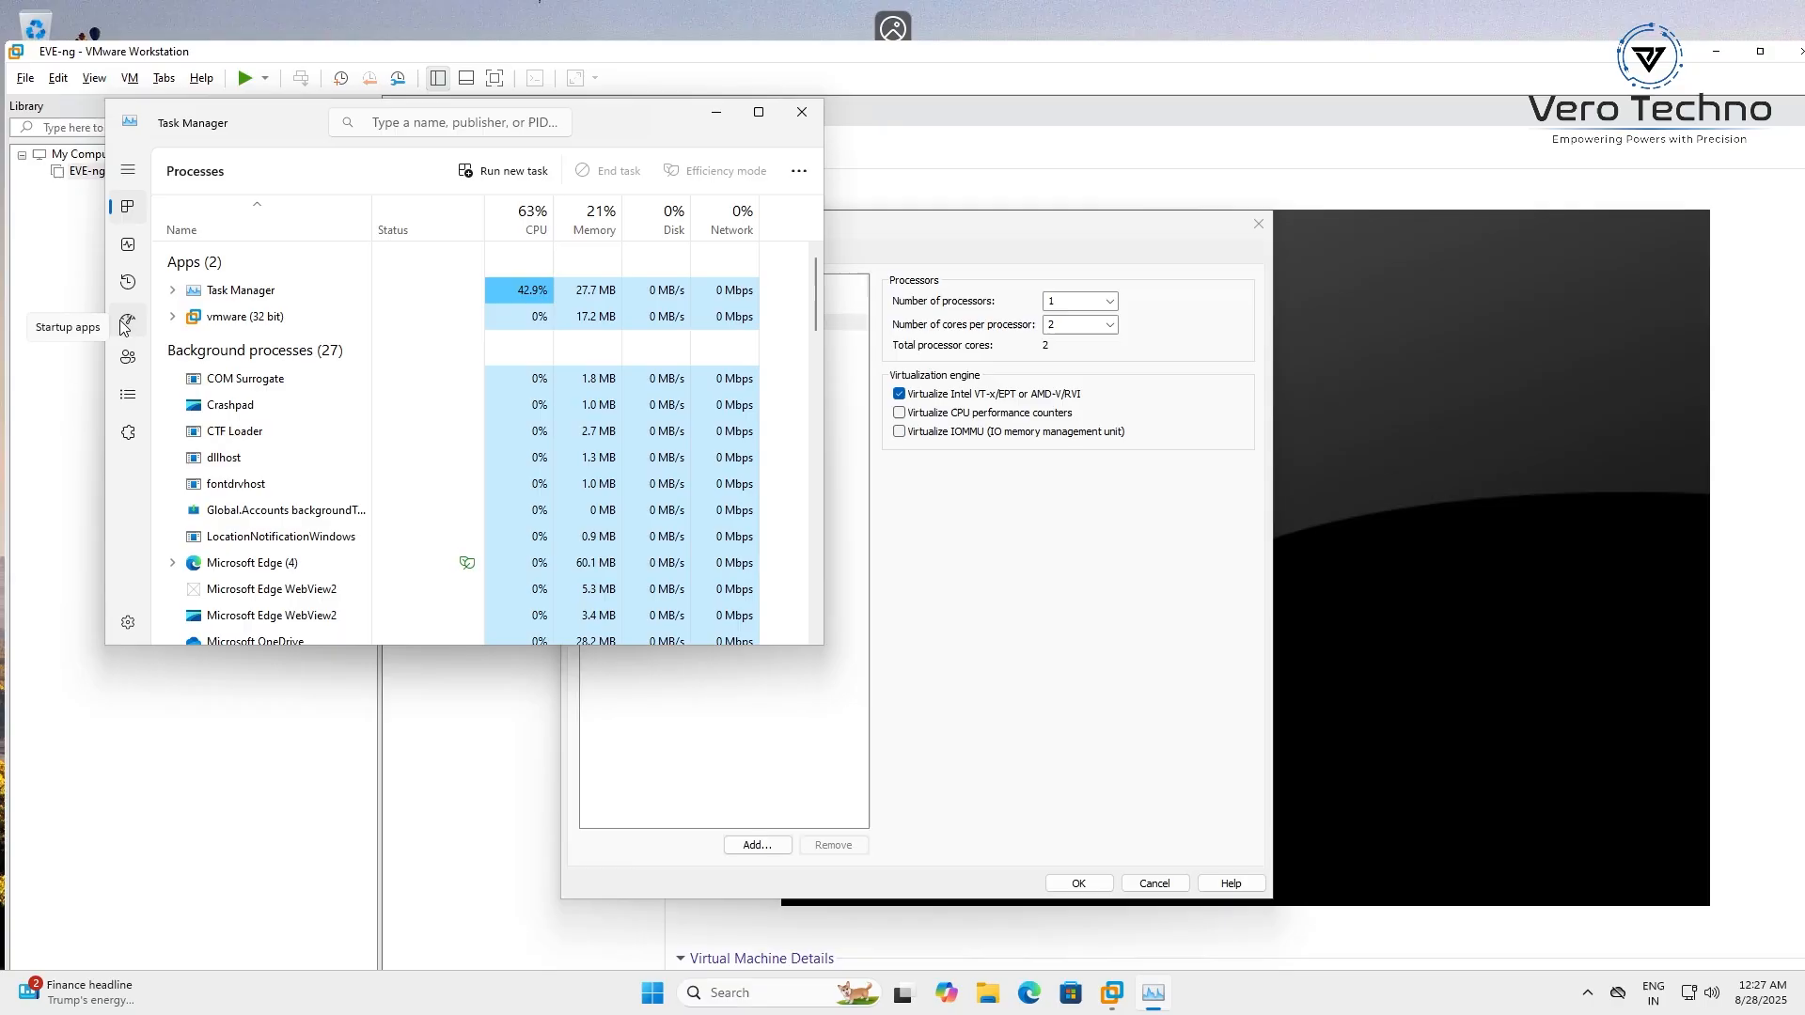
left_click(129, 247)
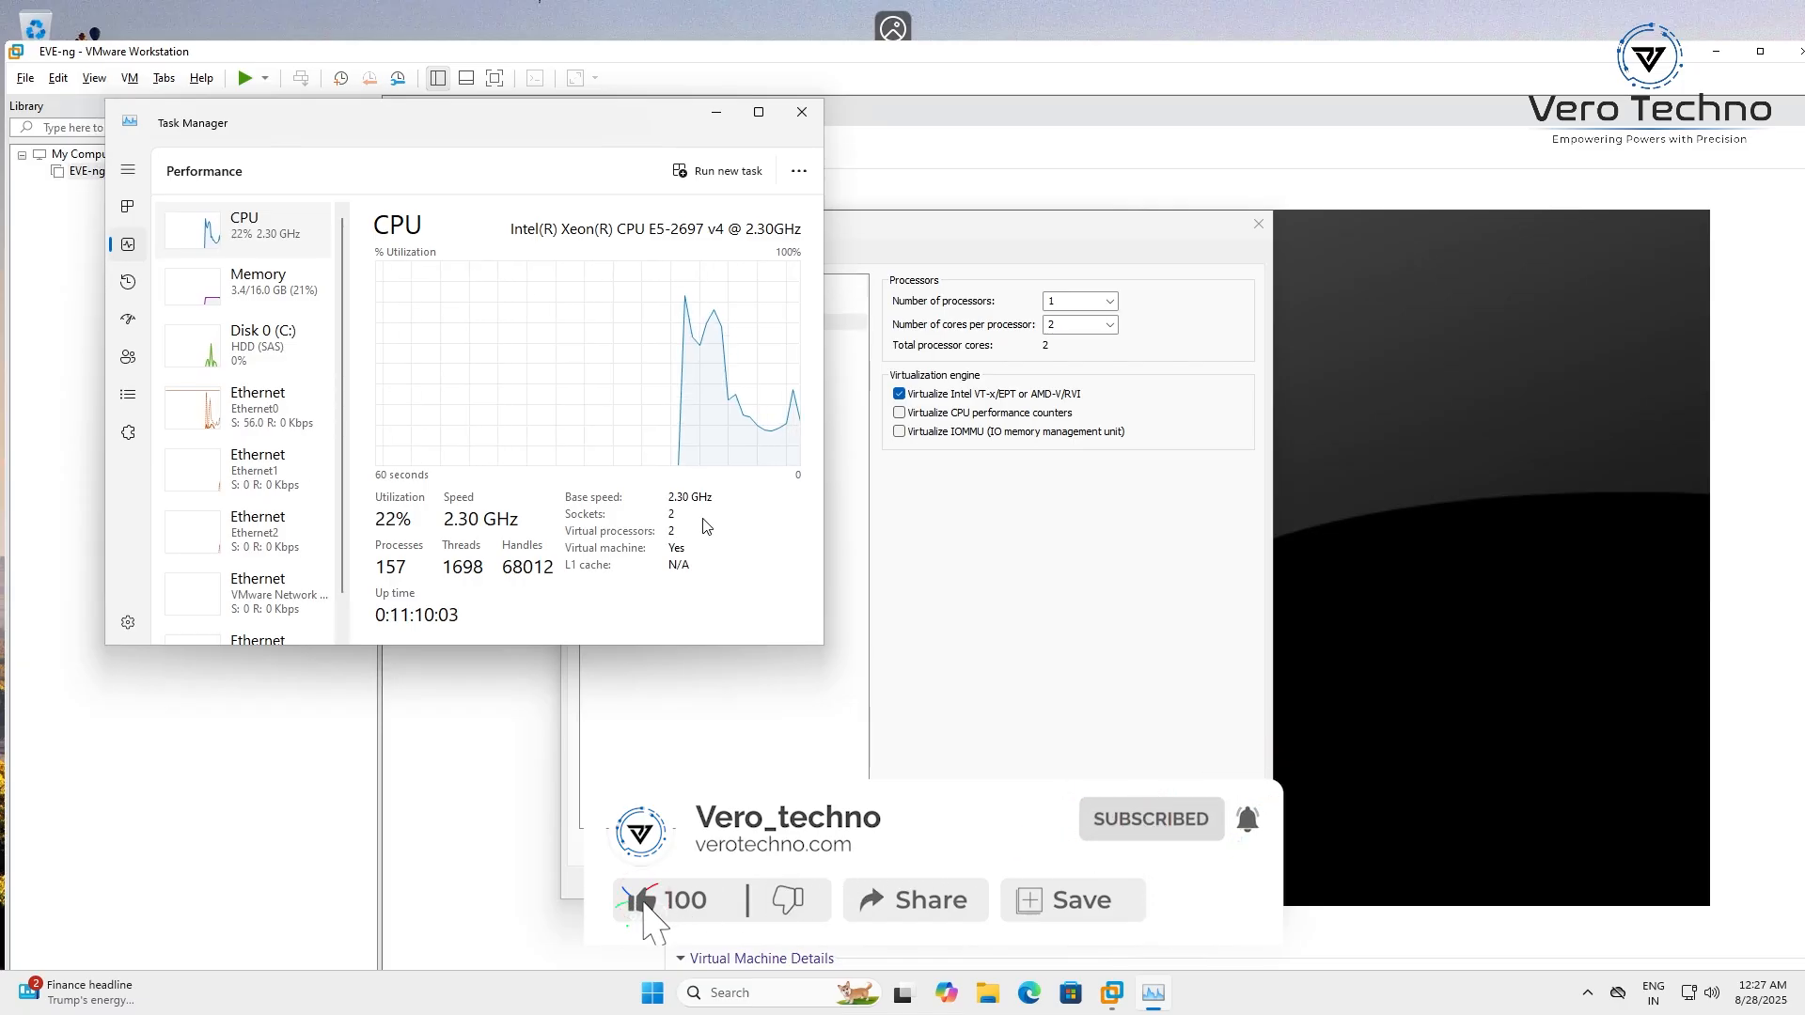
left_click(799, 115)
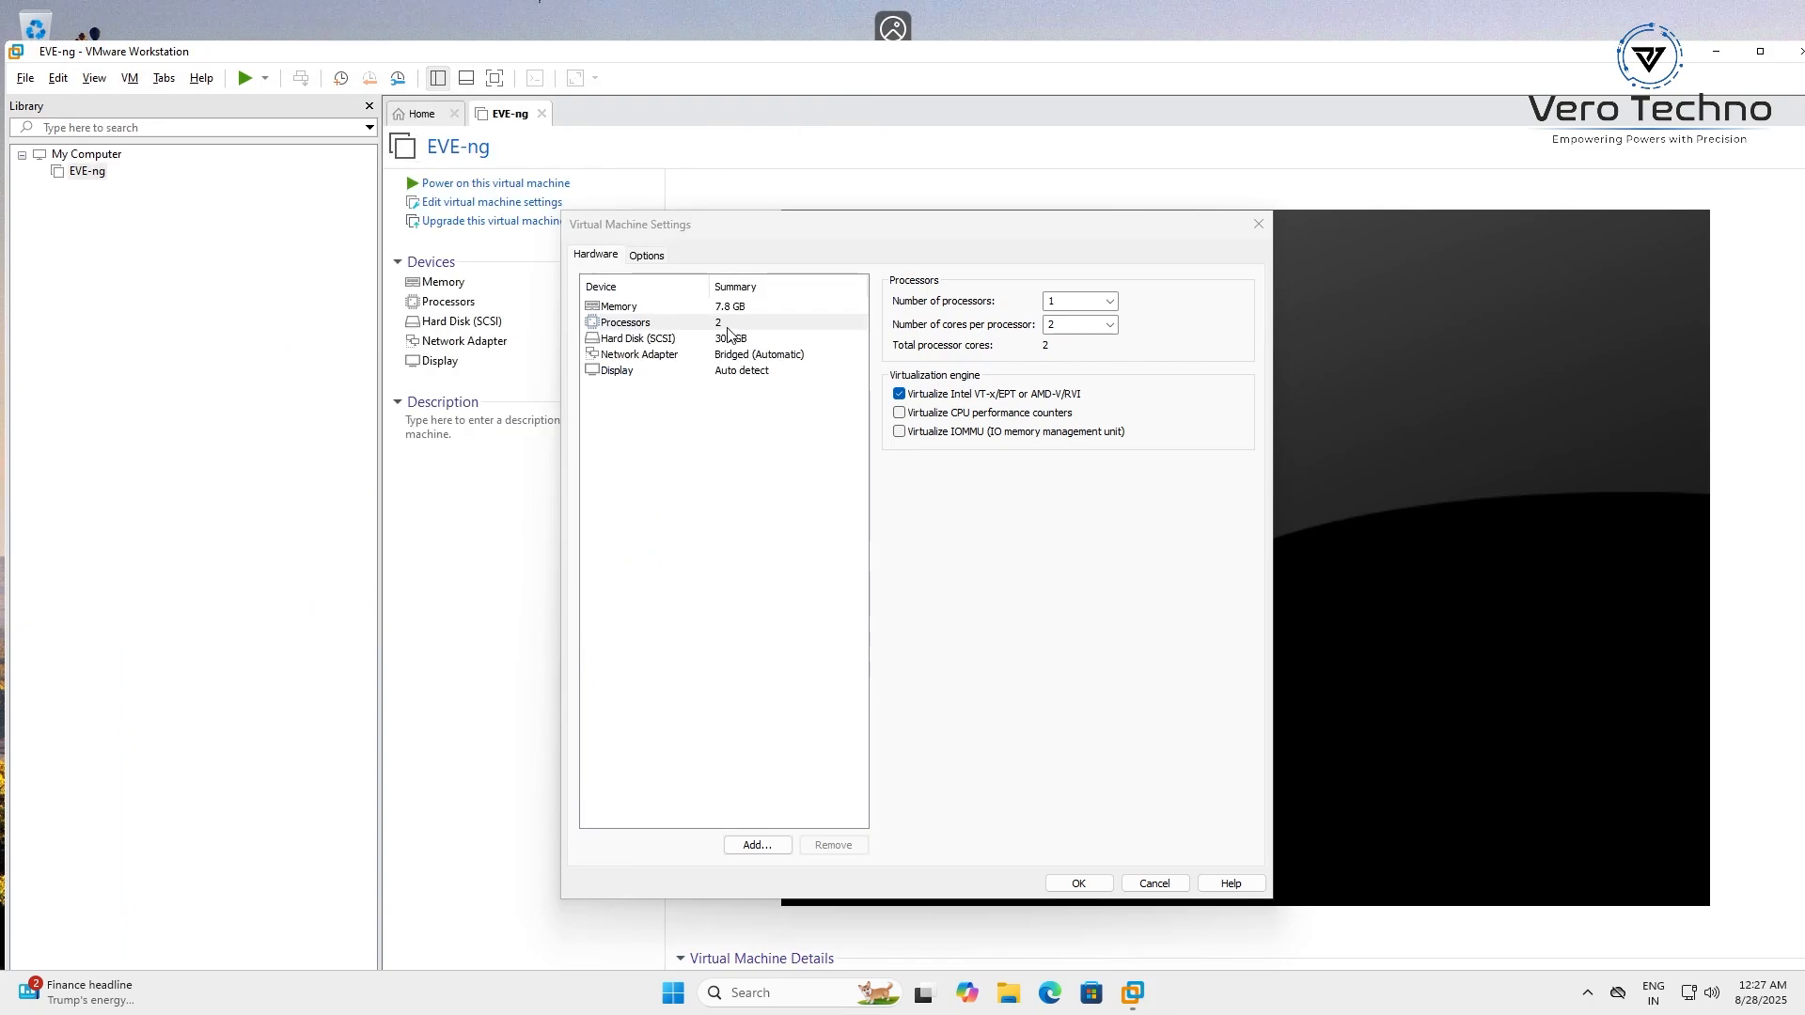
Review EVE-ng's hard disk, 8000 MB memory and 2-core processor settings, leaving them unchanged
left_click(670, 342)
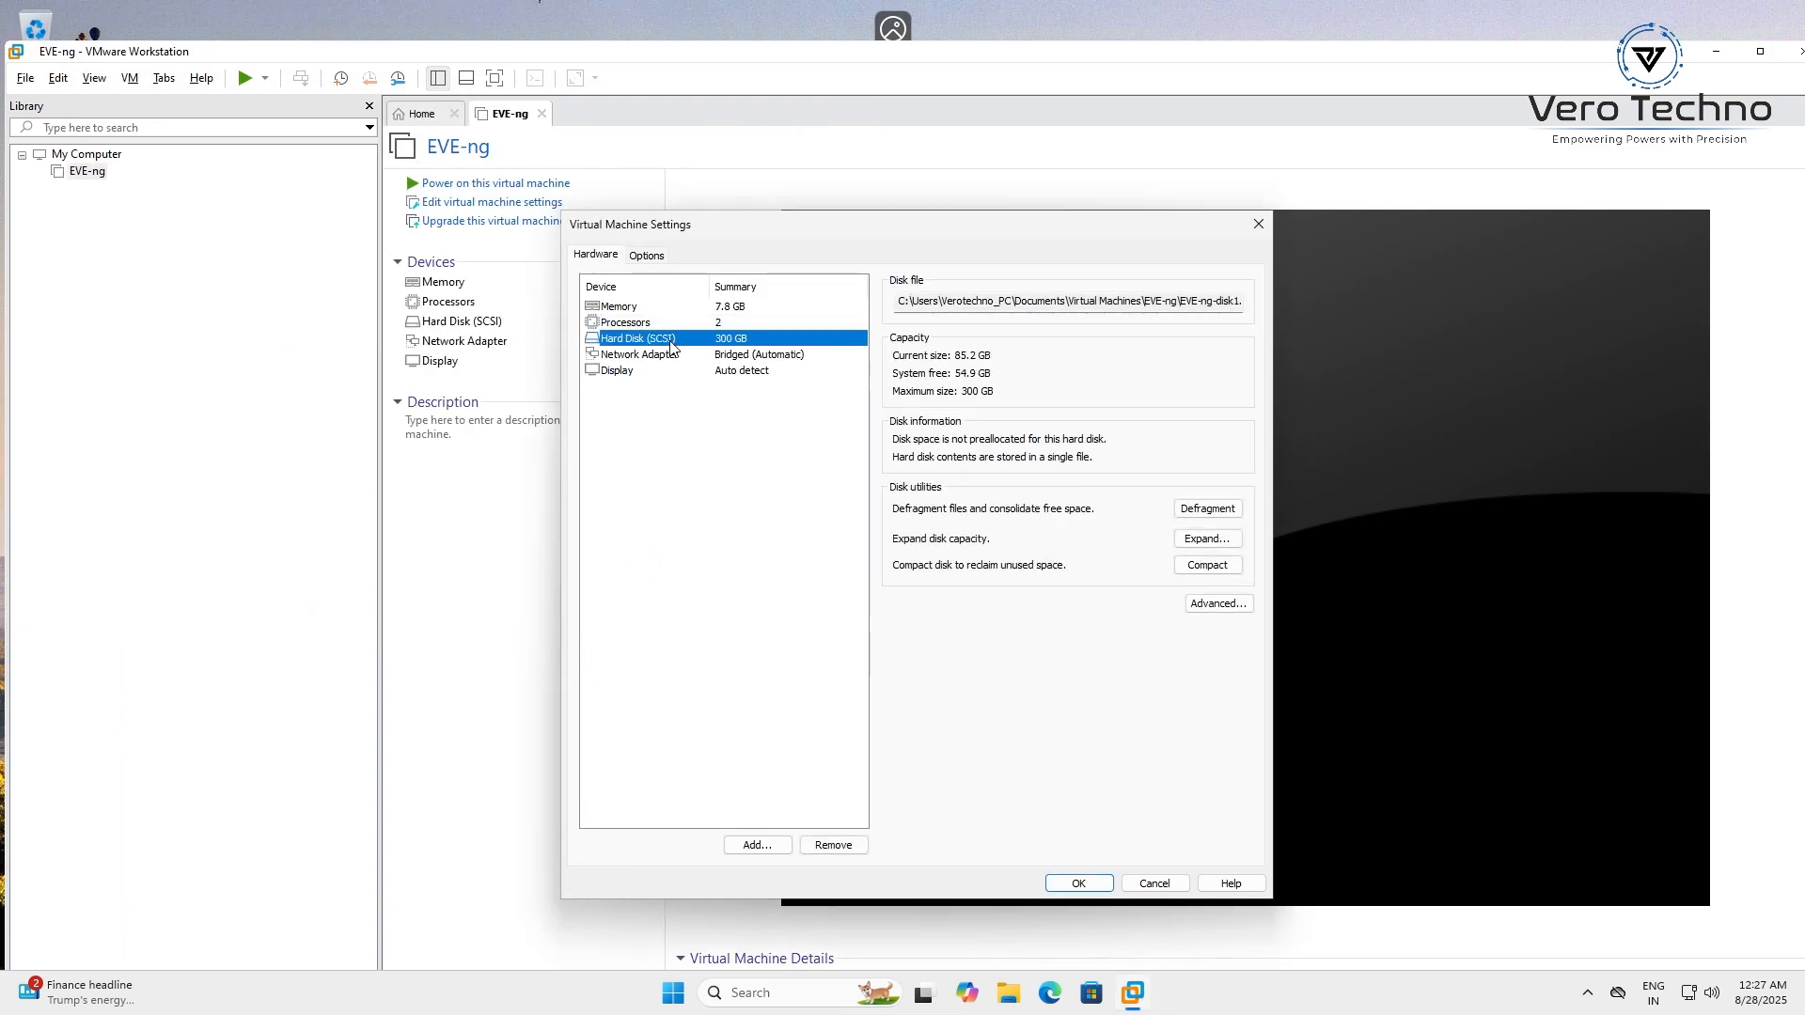
left_click(717, 322)
left_click(703, 309)
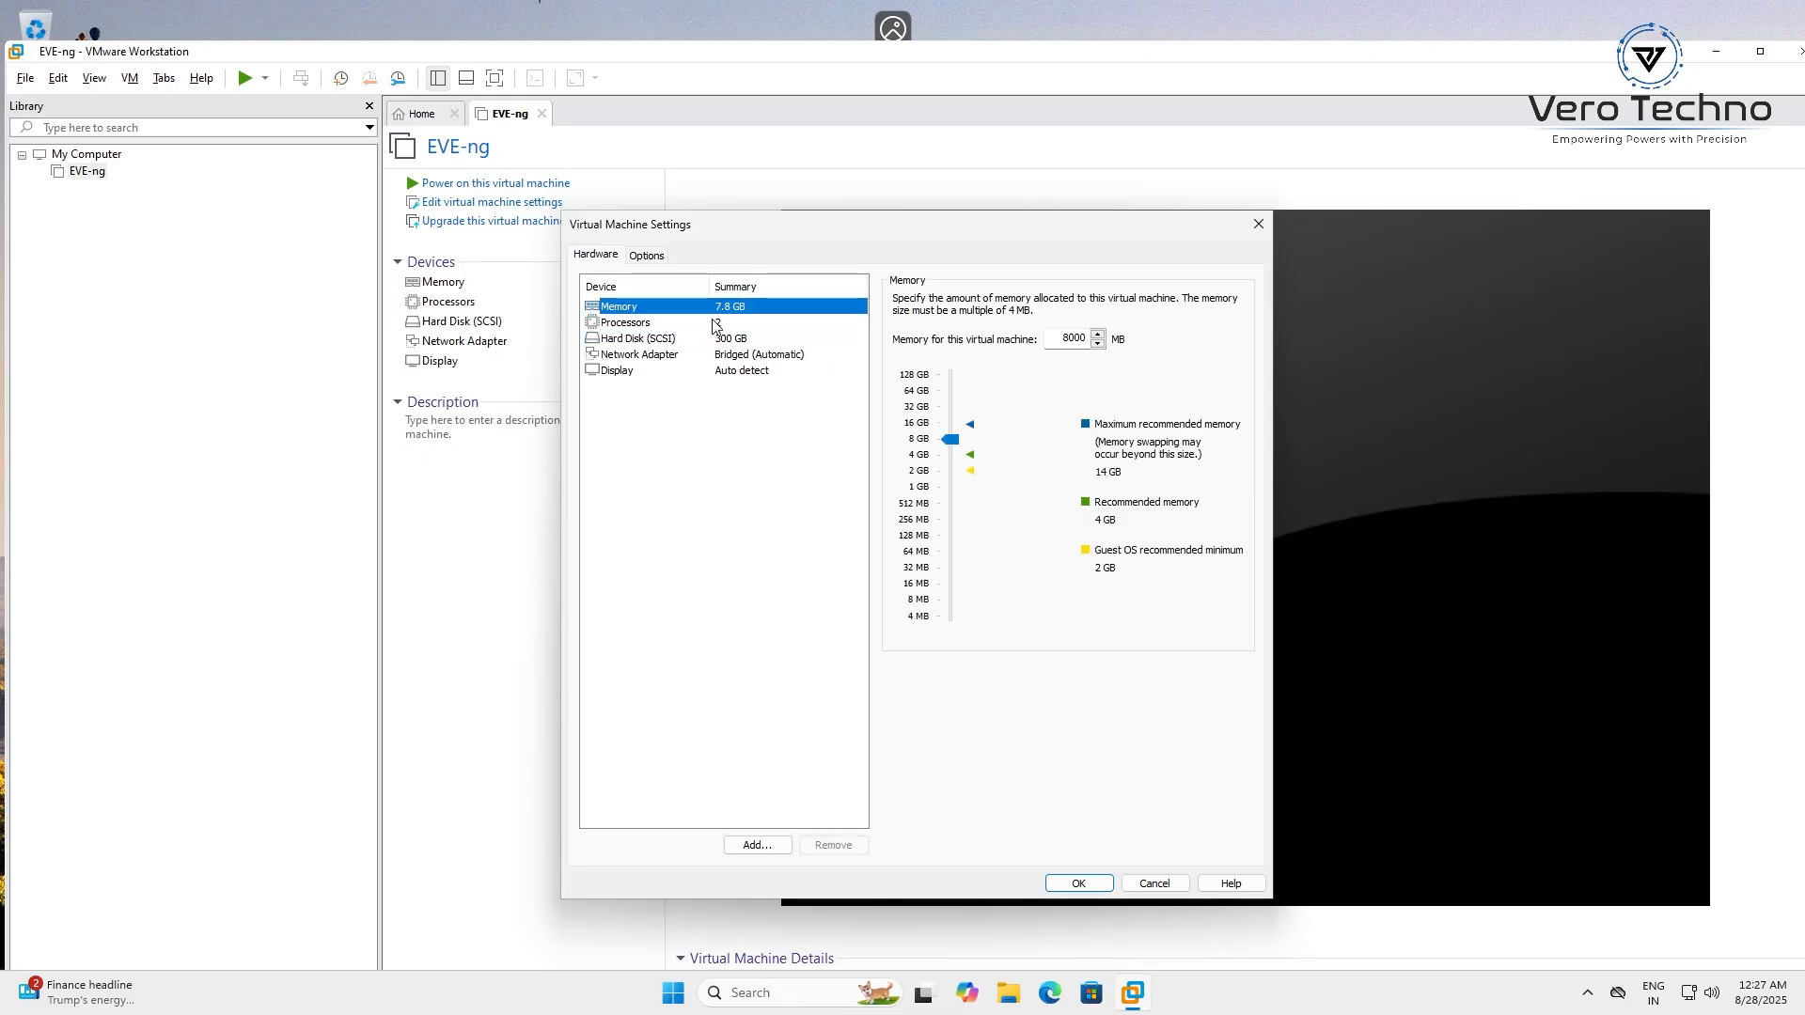
left_click(715, 323)
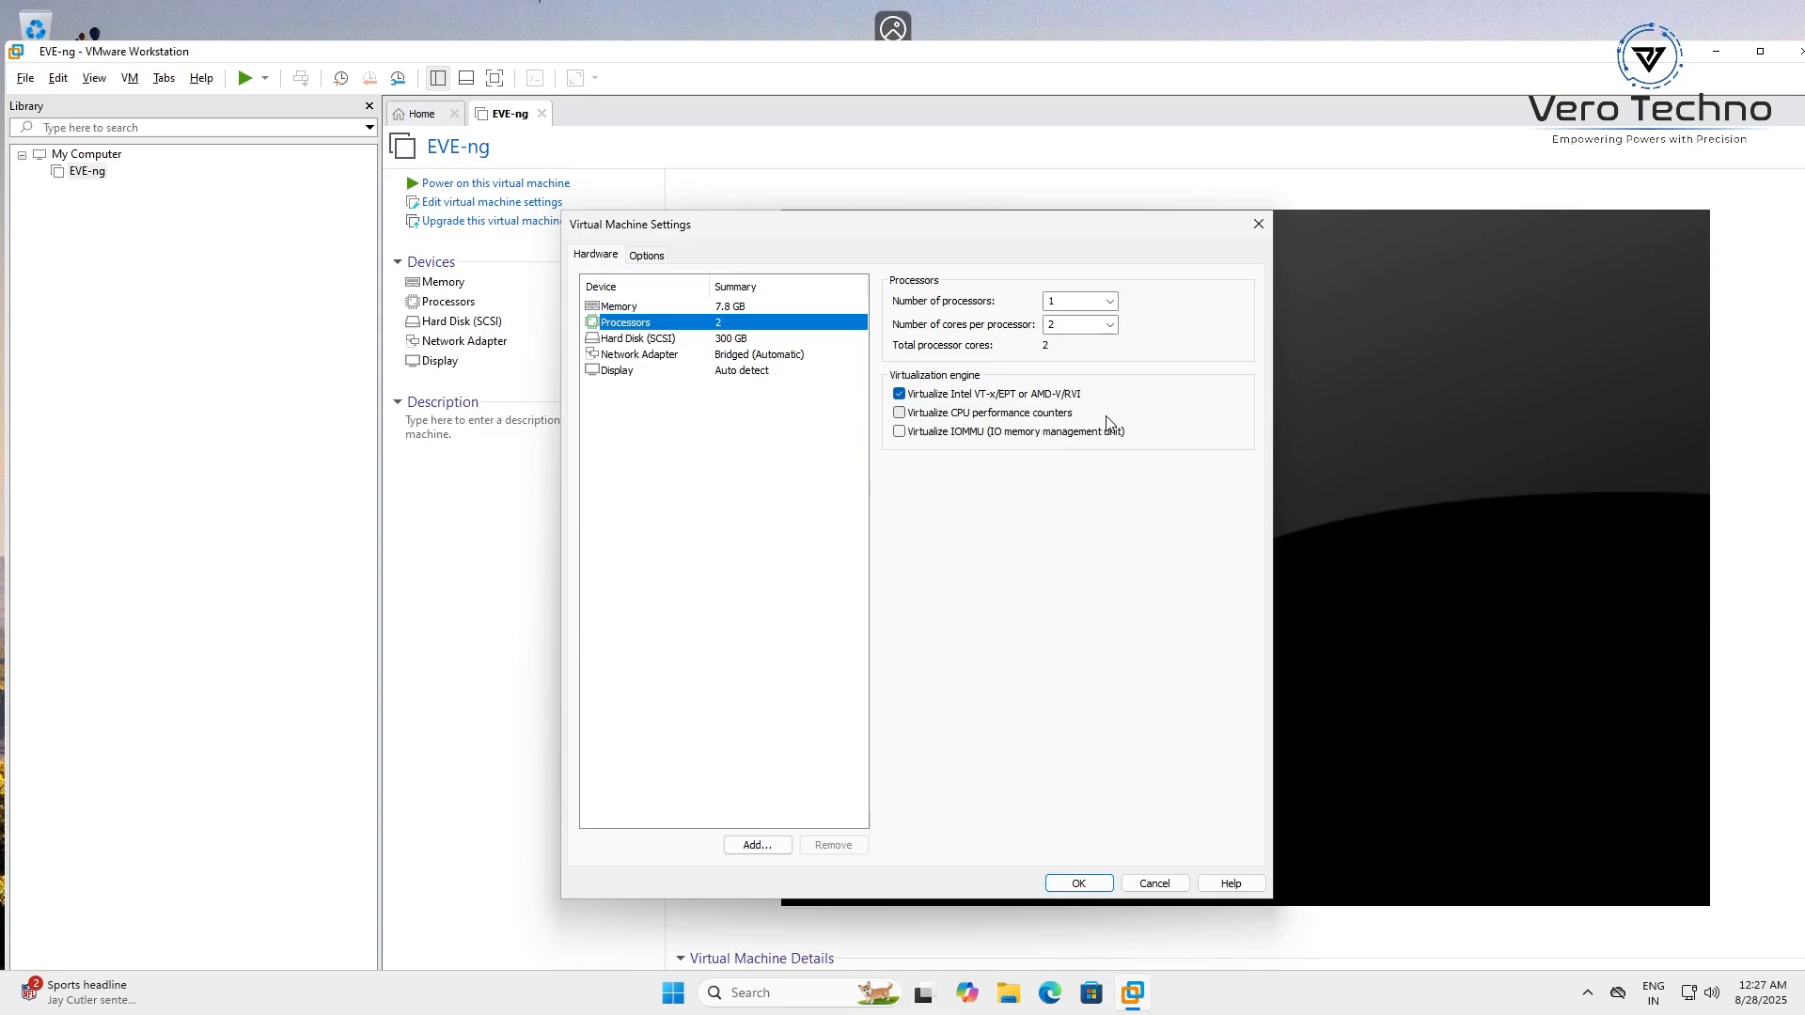
Power on the EVE-ng VM past the degraded-performance warning and centre the VMware window
left_click(1091, 887)
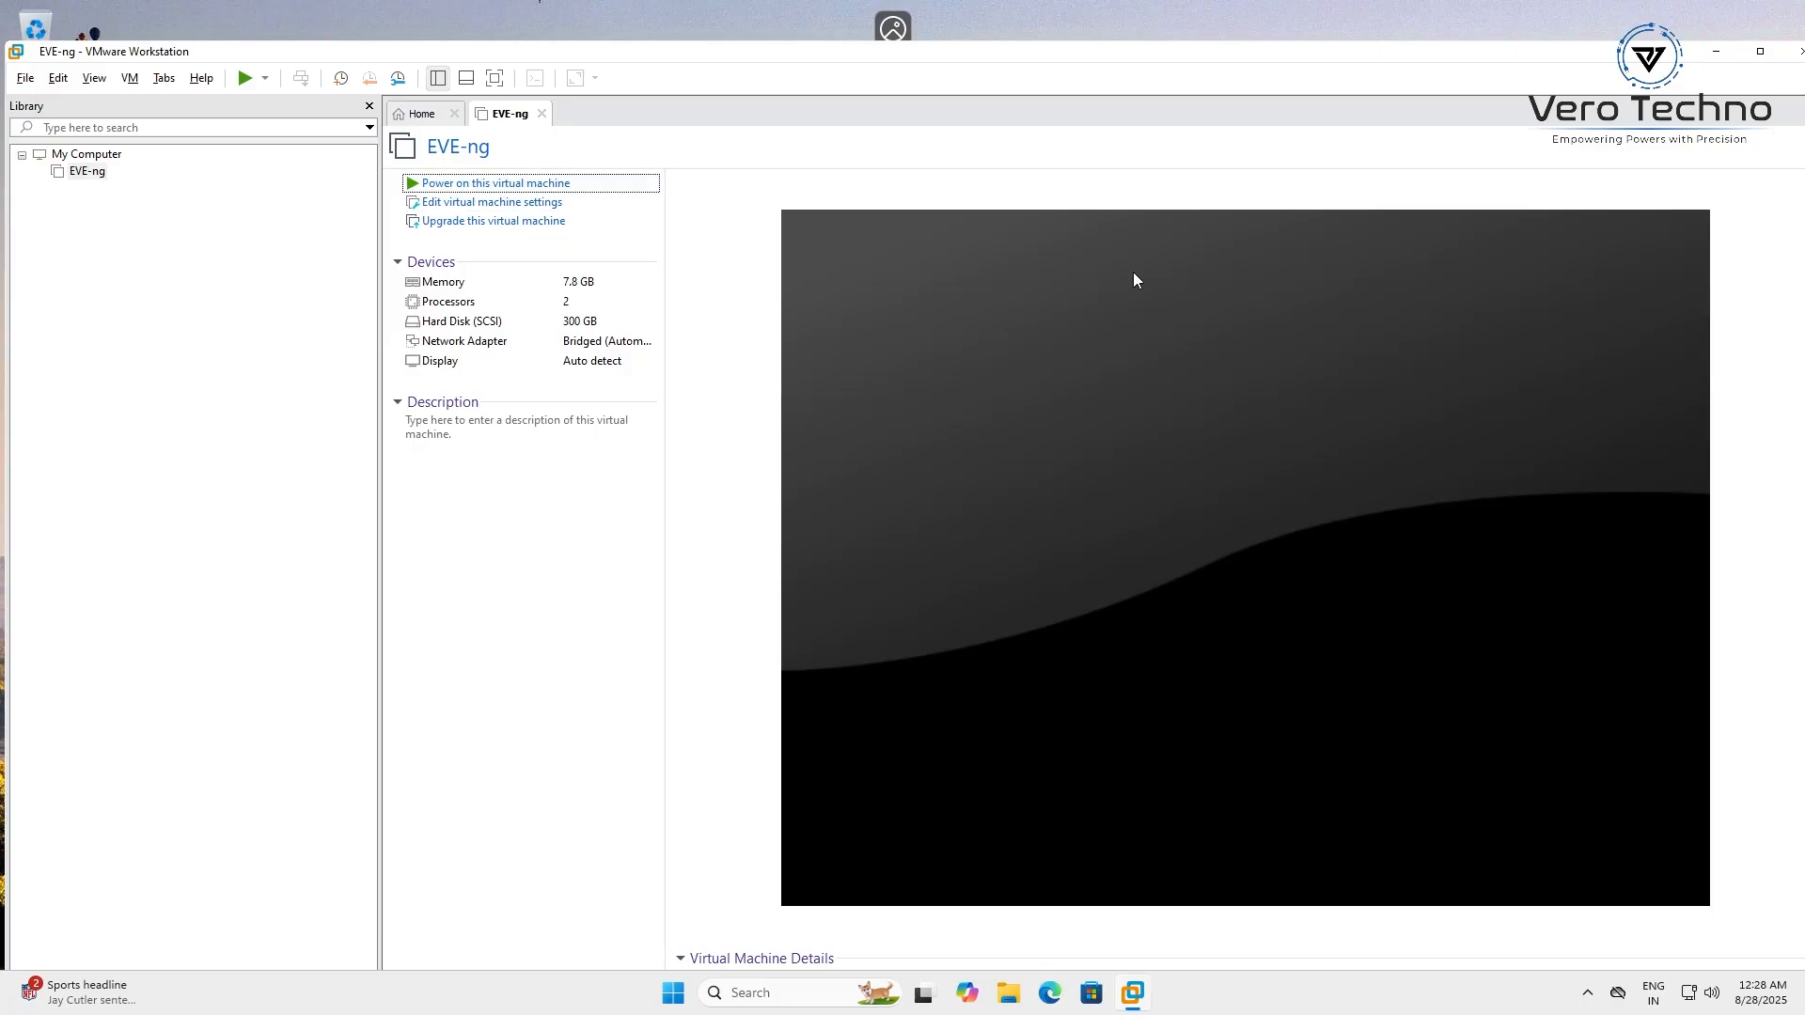
left_click(1131, 271)
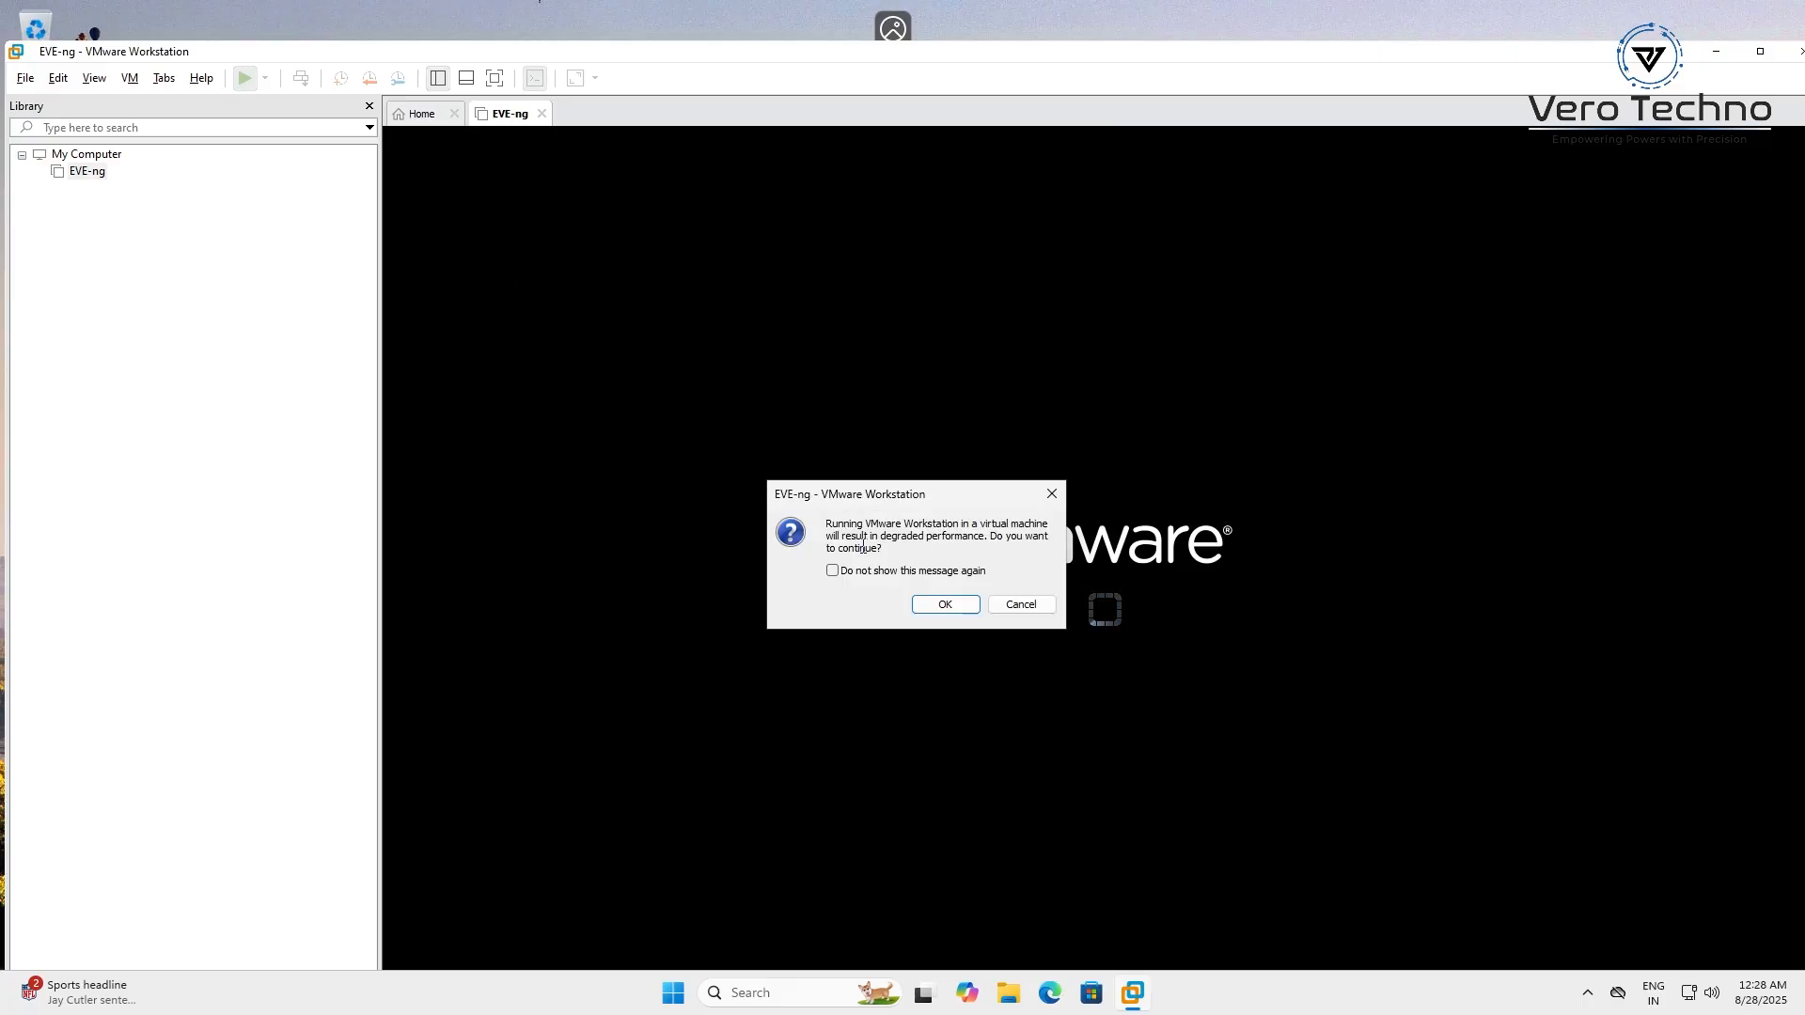
left_click(938, 607)
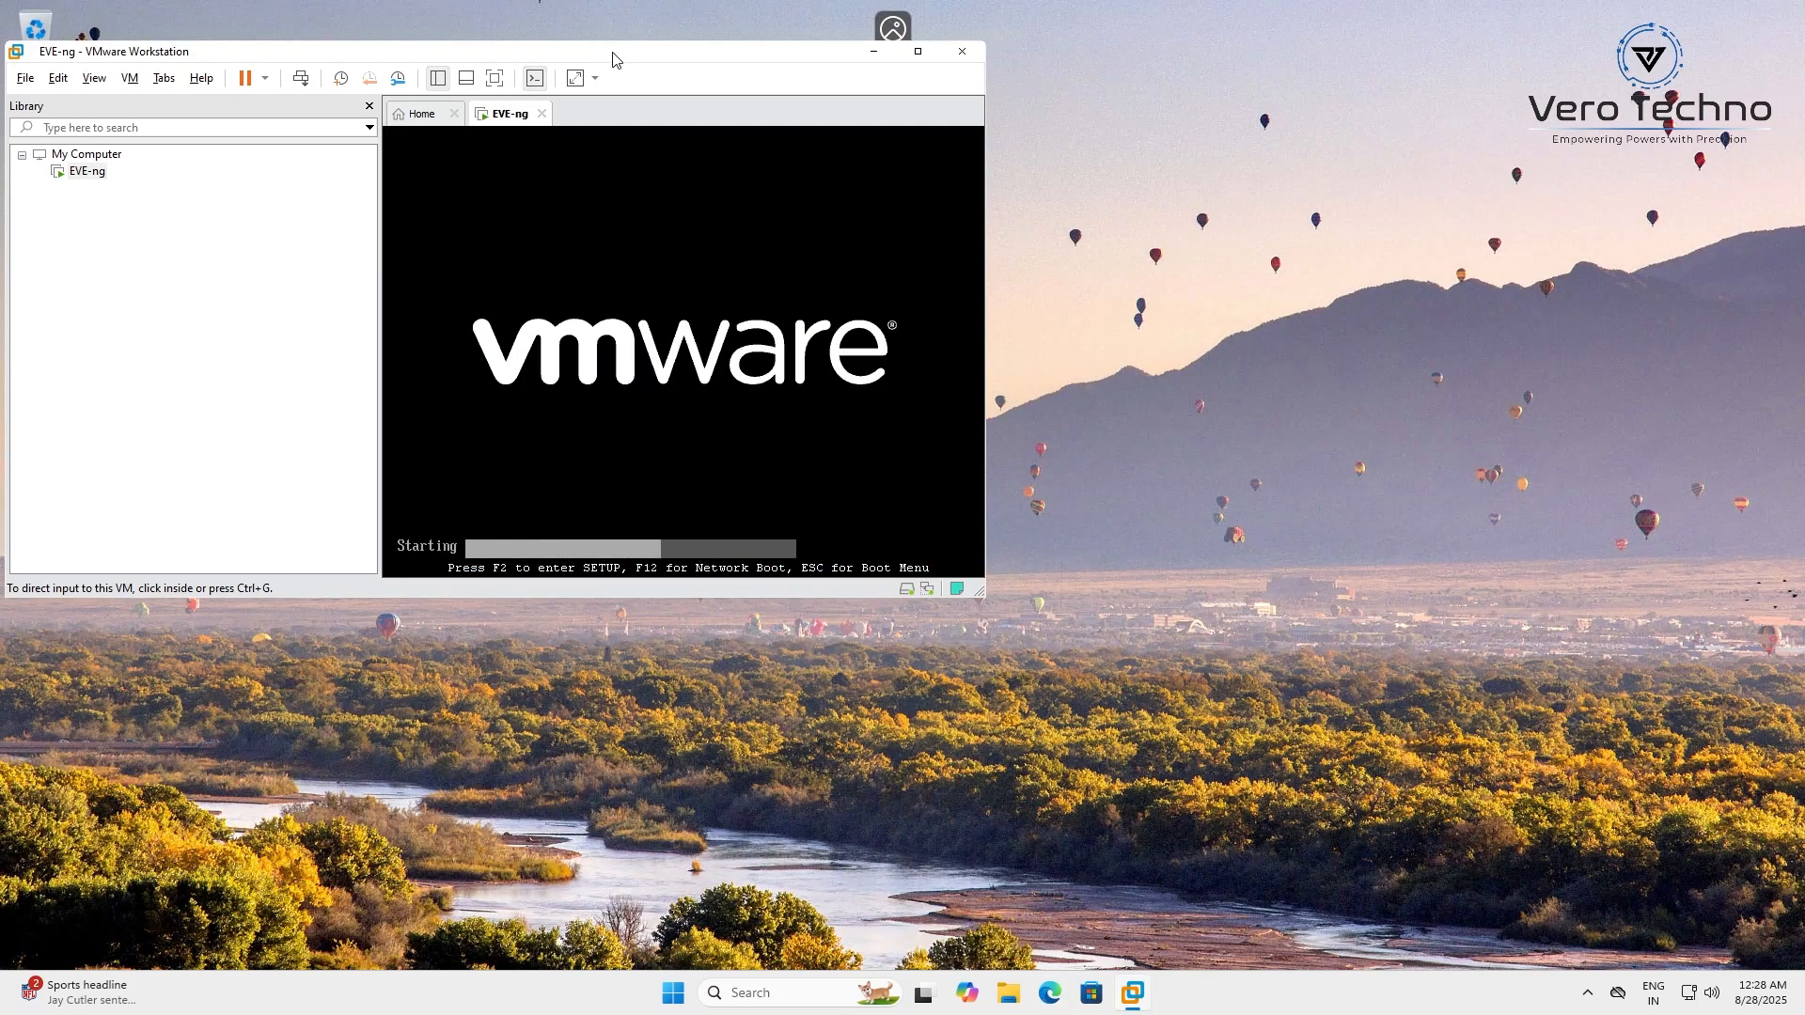
left_click_drag(612, 54, 1046, 192)
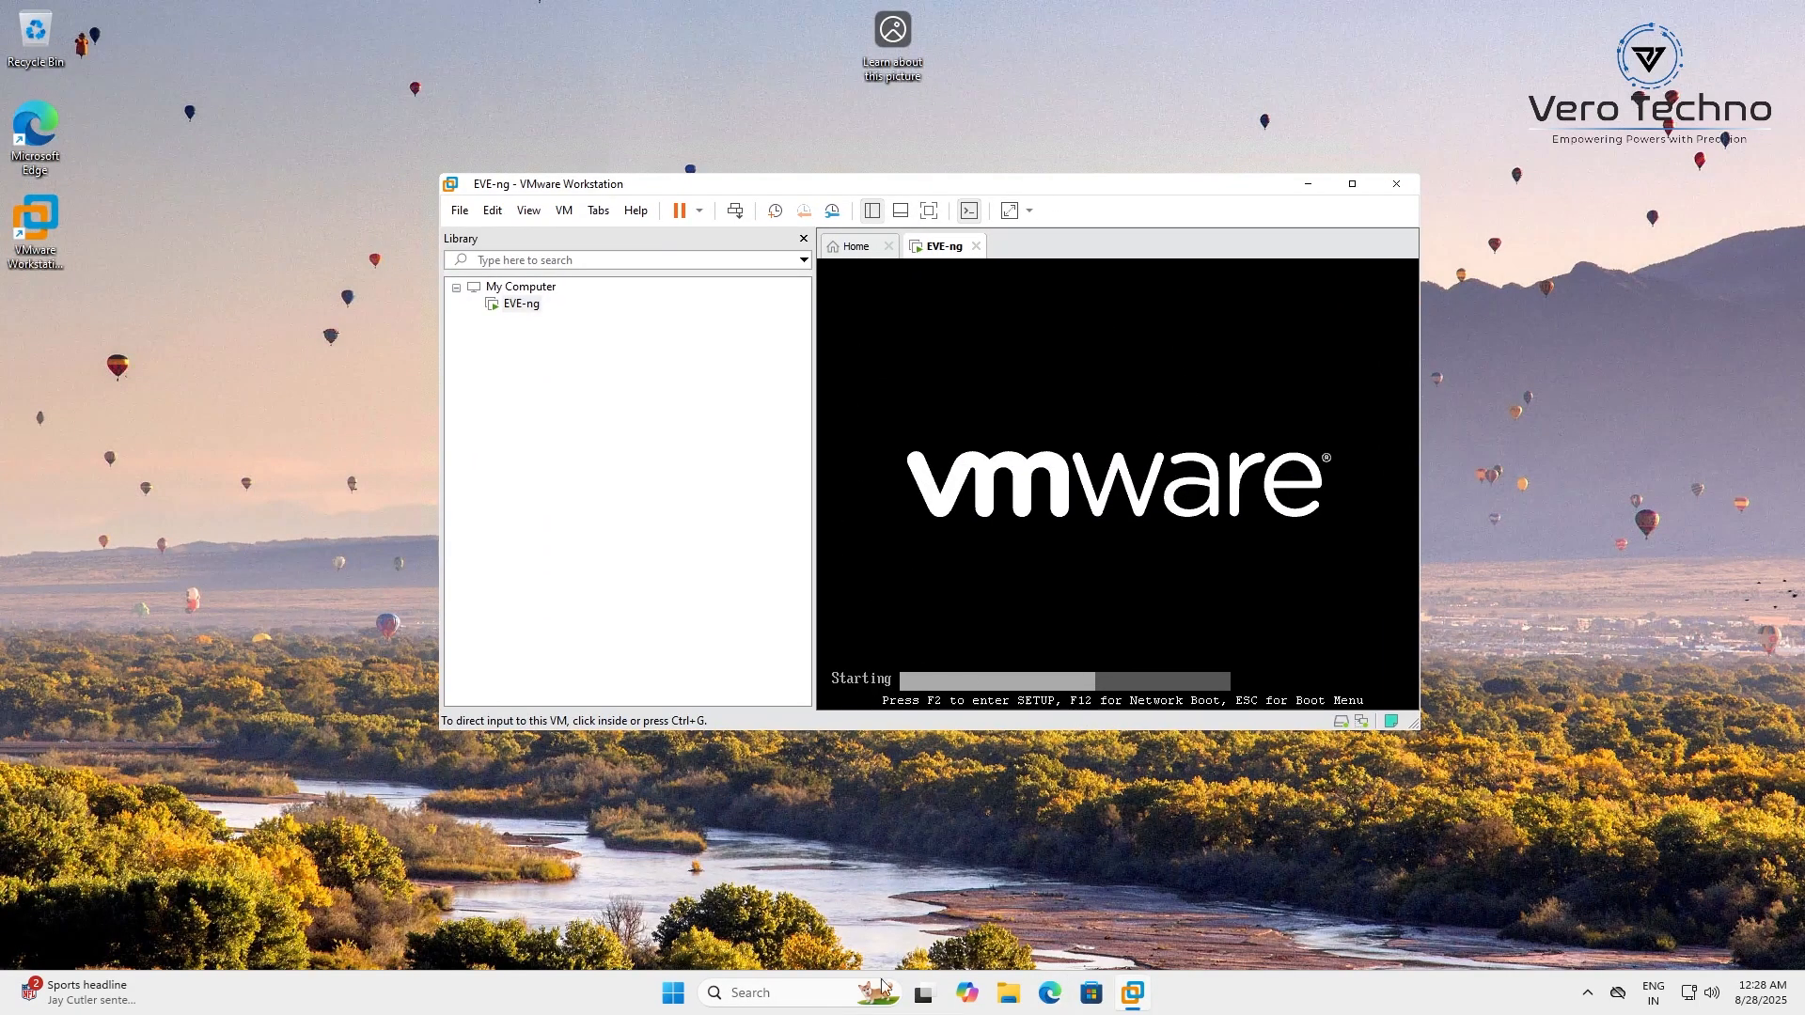
Search Bing for 'eve ng client pack' and open the Download - EVE-NG result
left_click(1057, 1004)
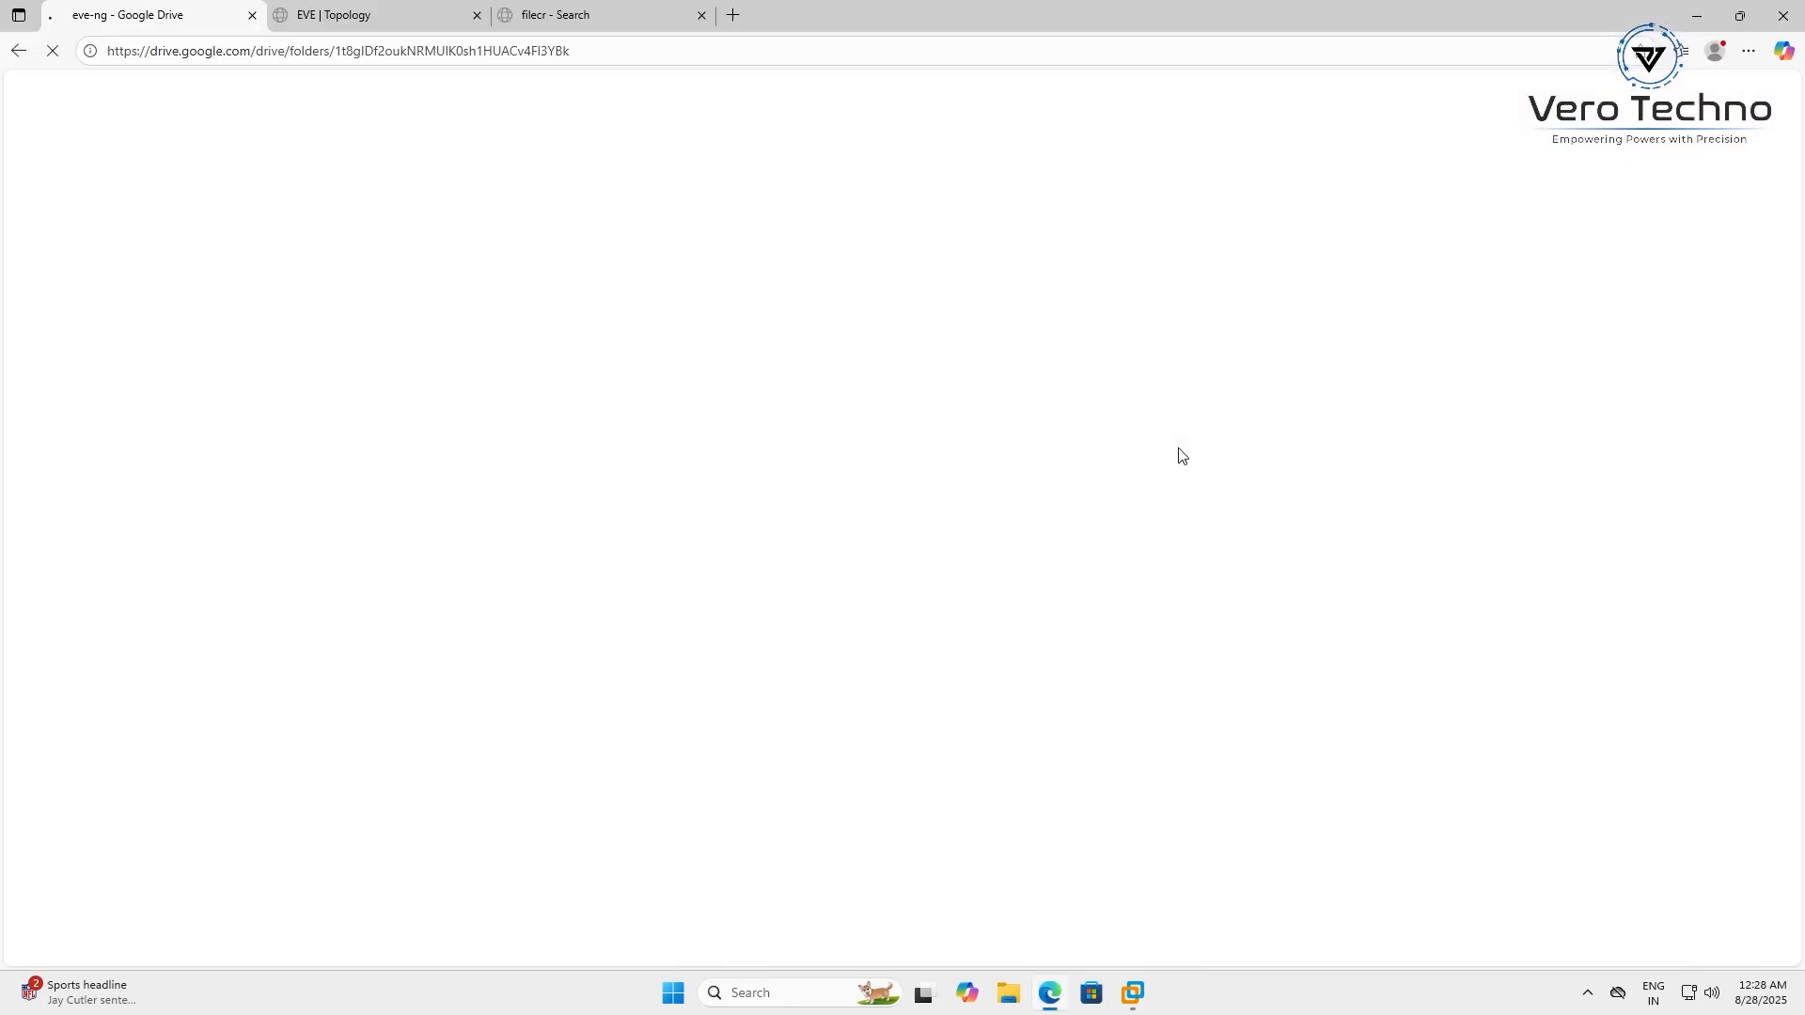
left_click(663, 50)
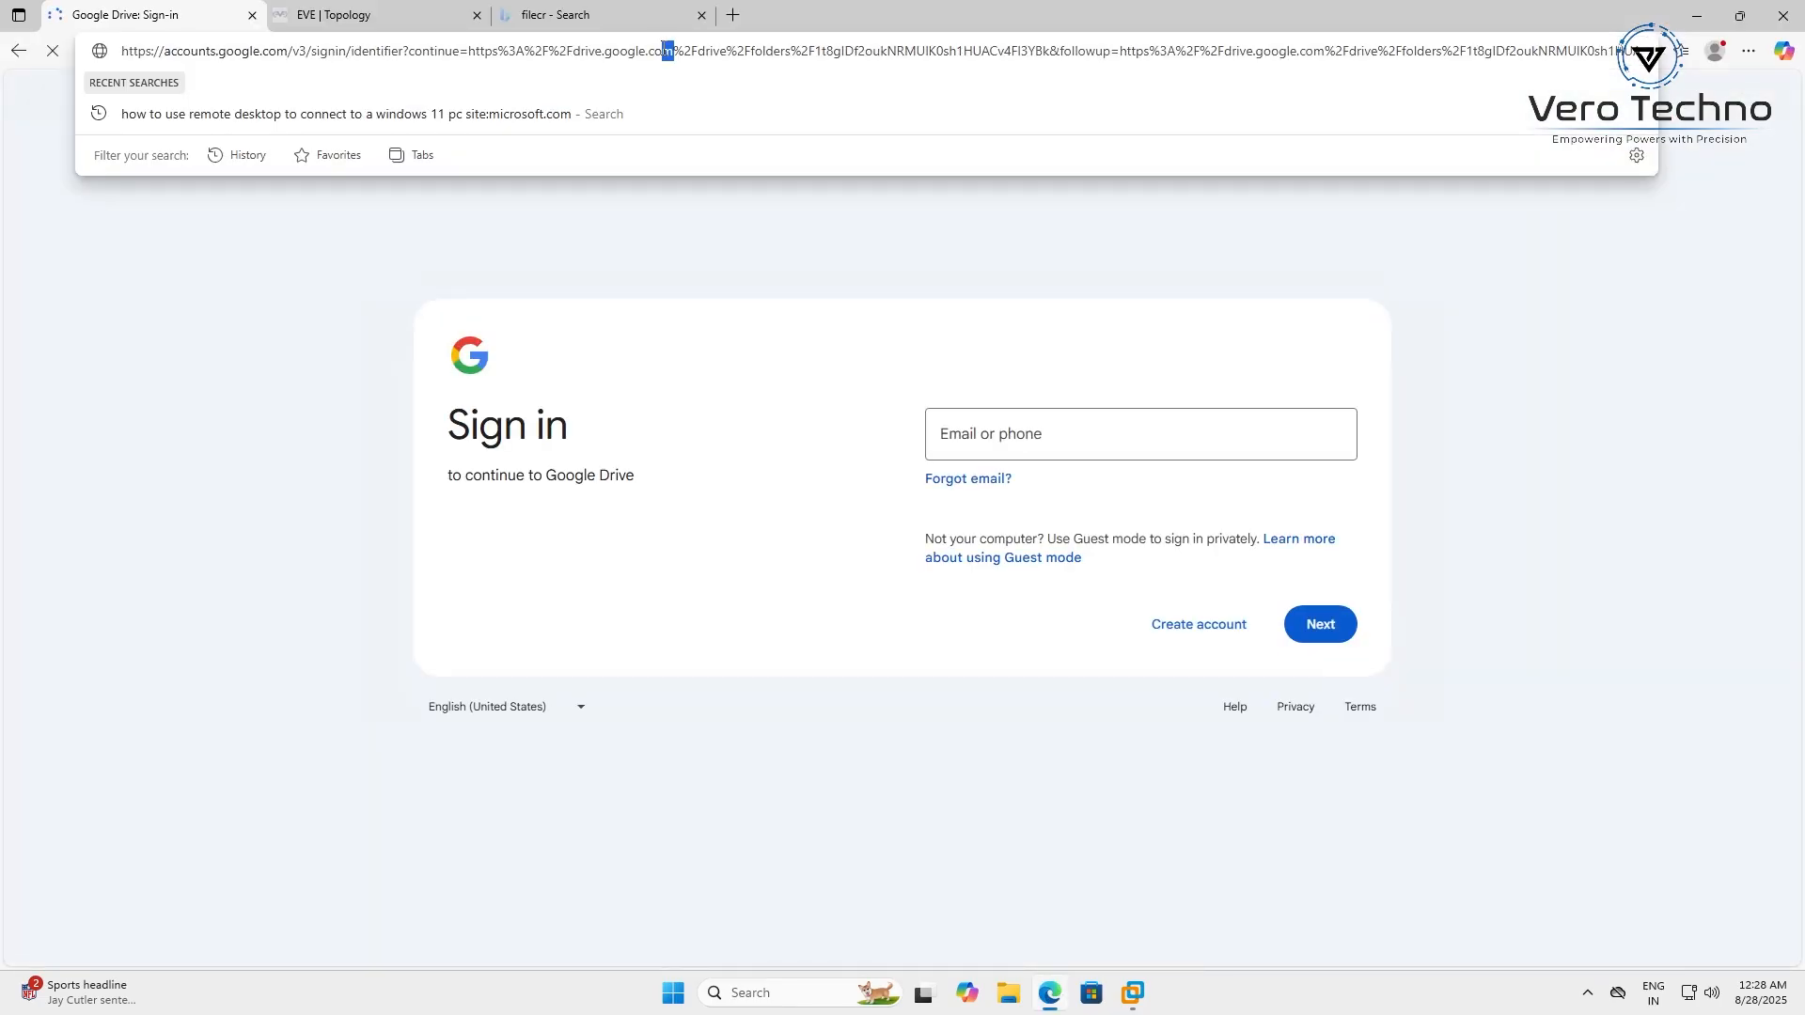
key("ctrl+a")
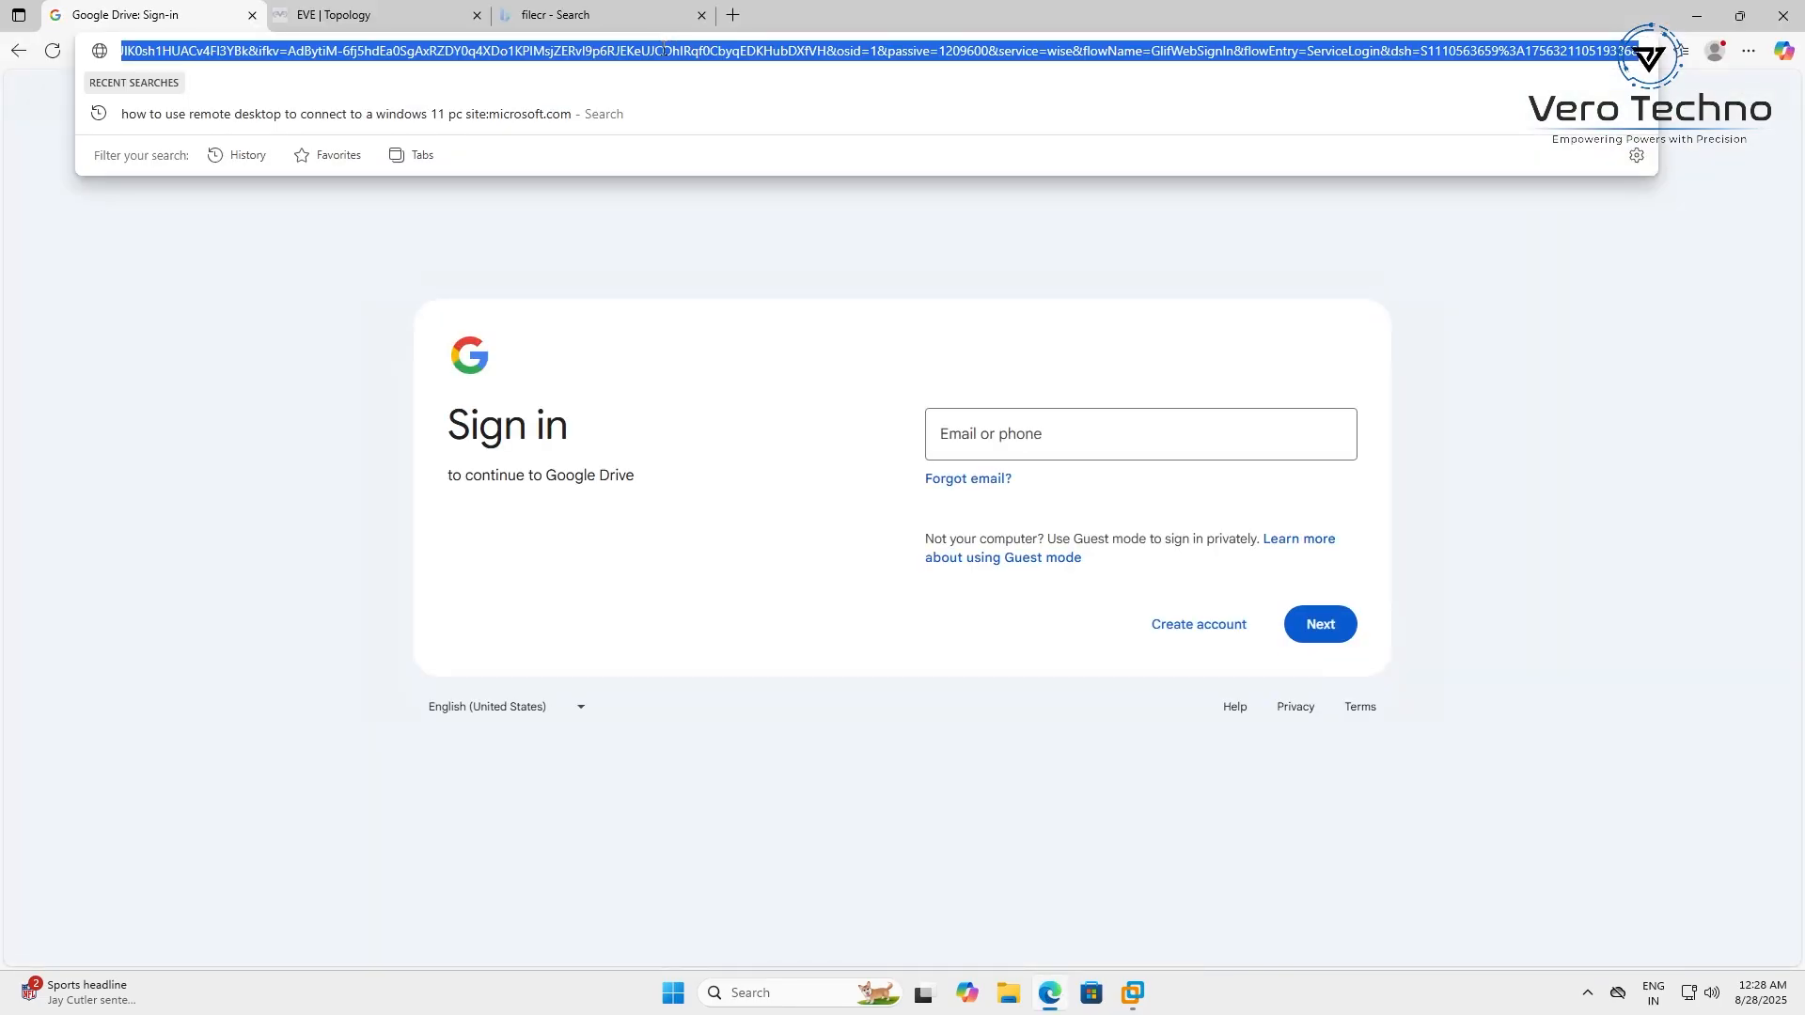
type("eve-")
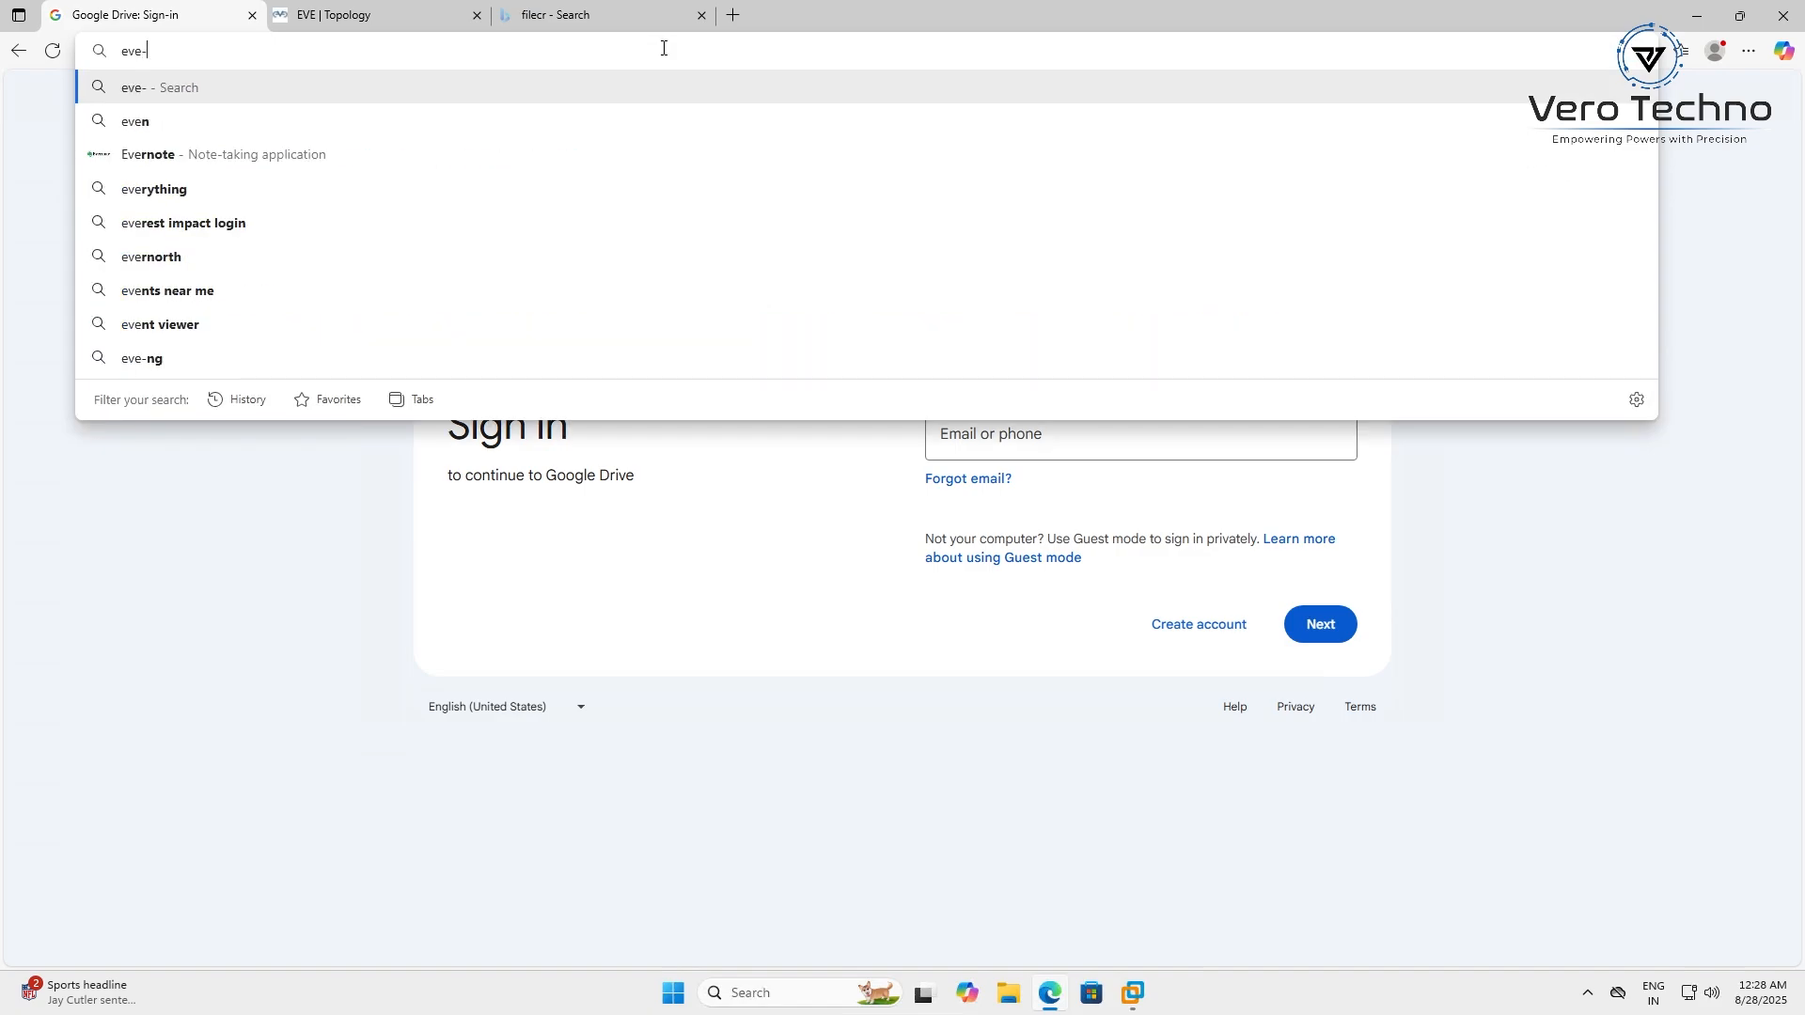
type("ng ")
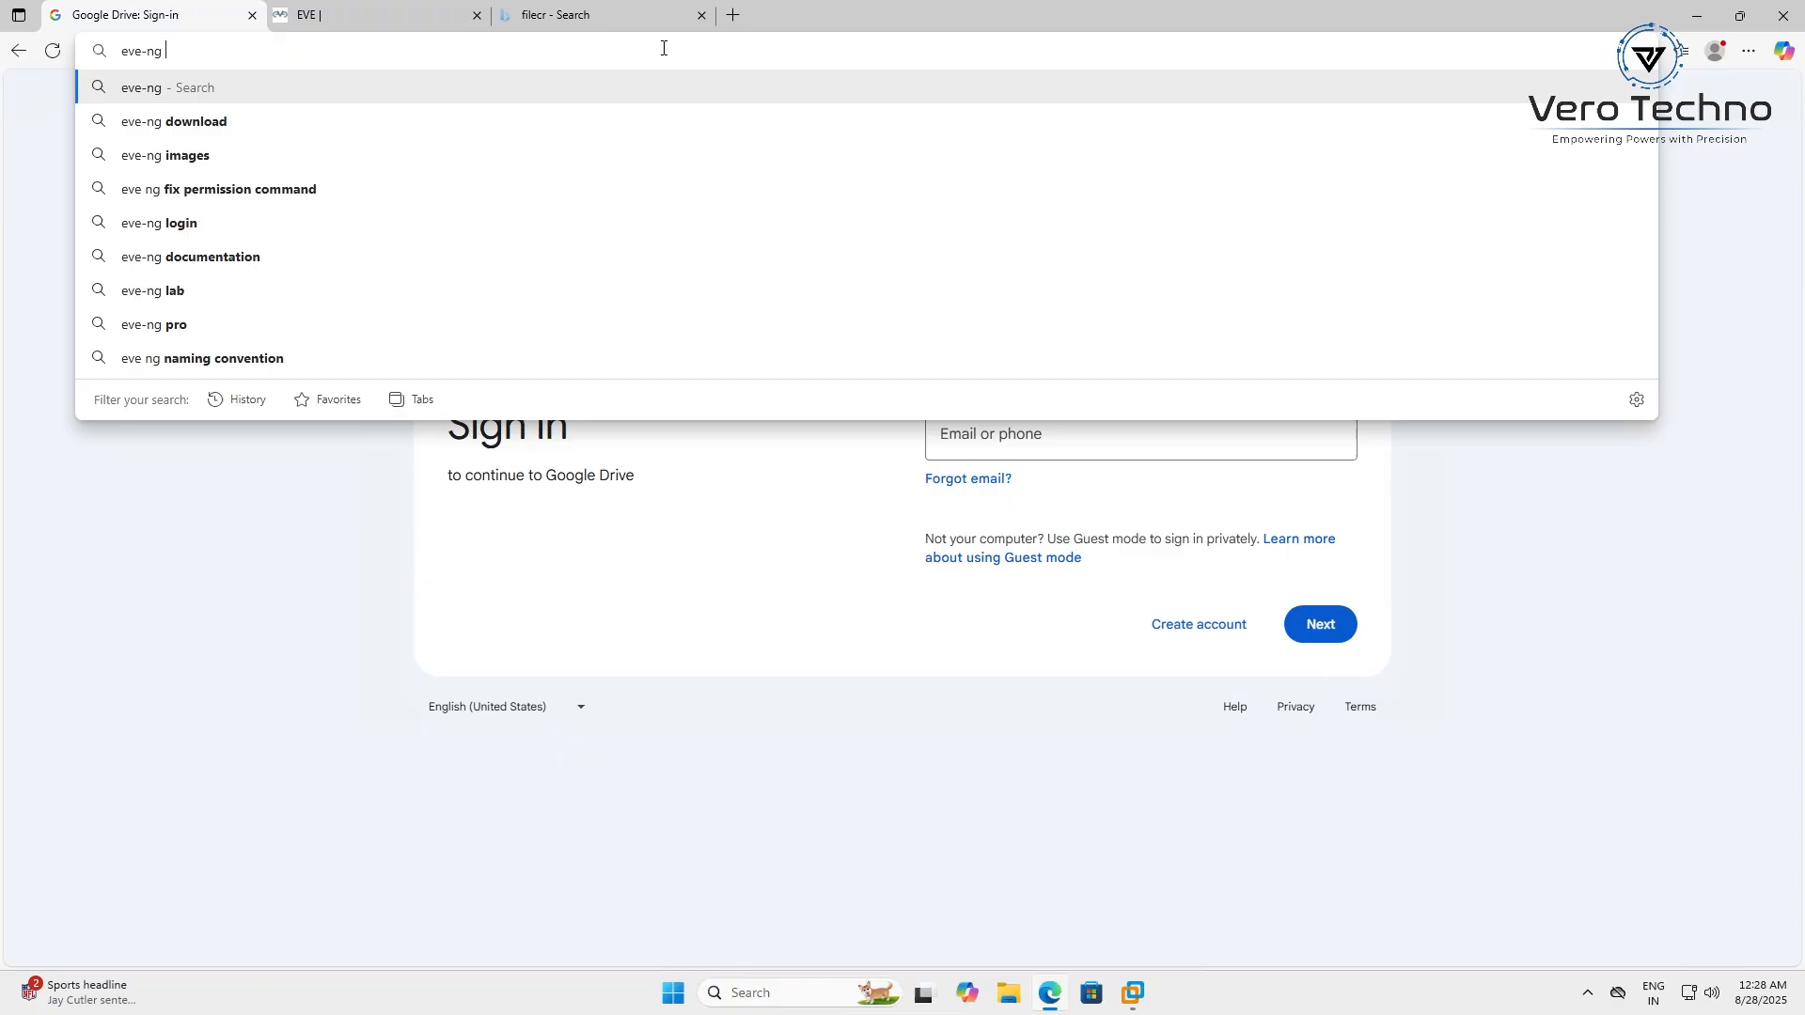
type("clint")
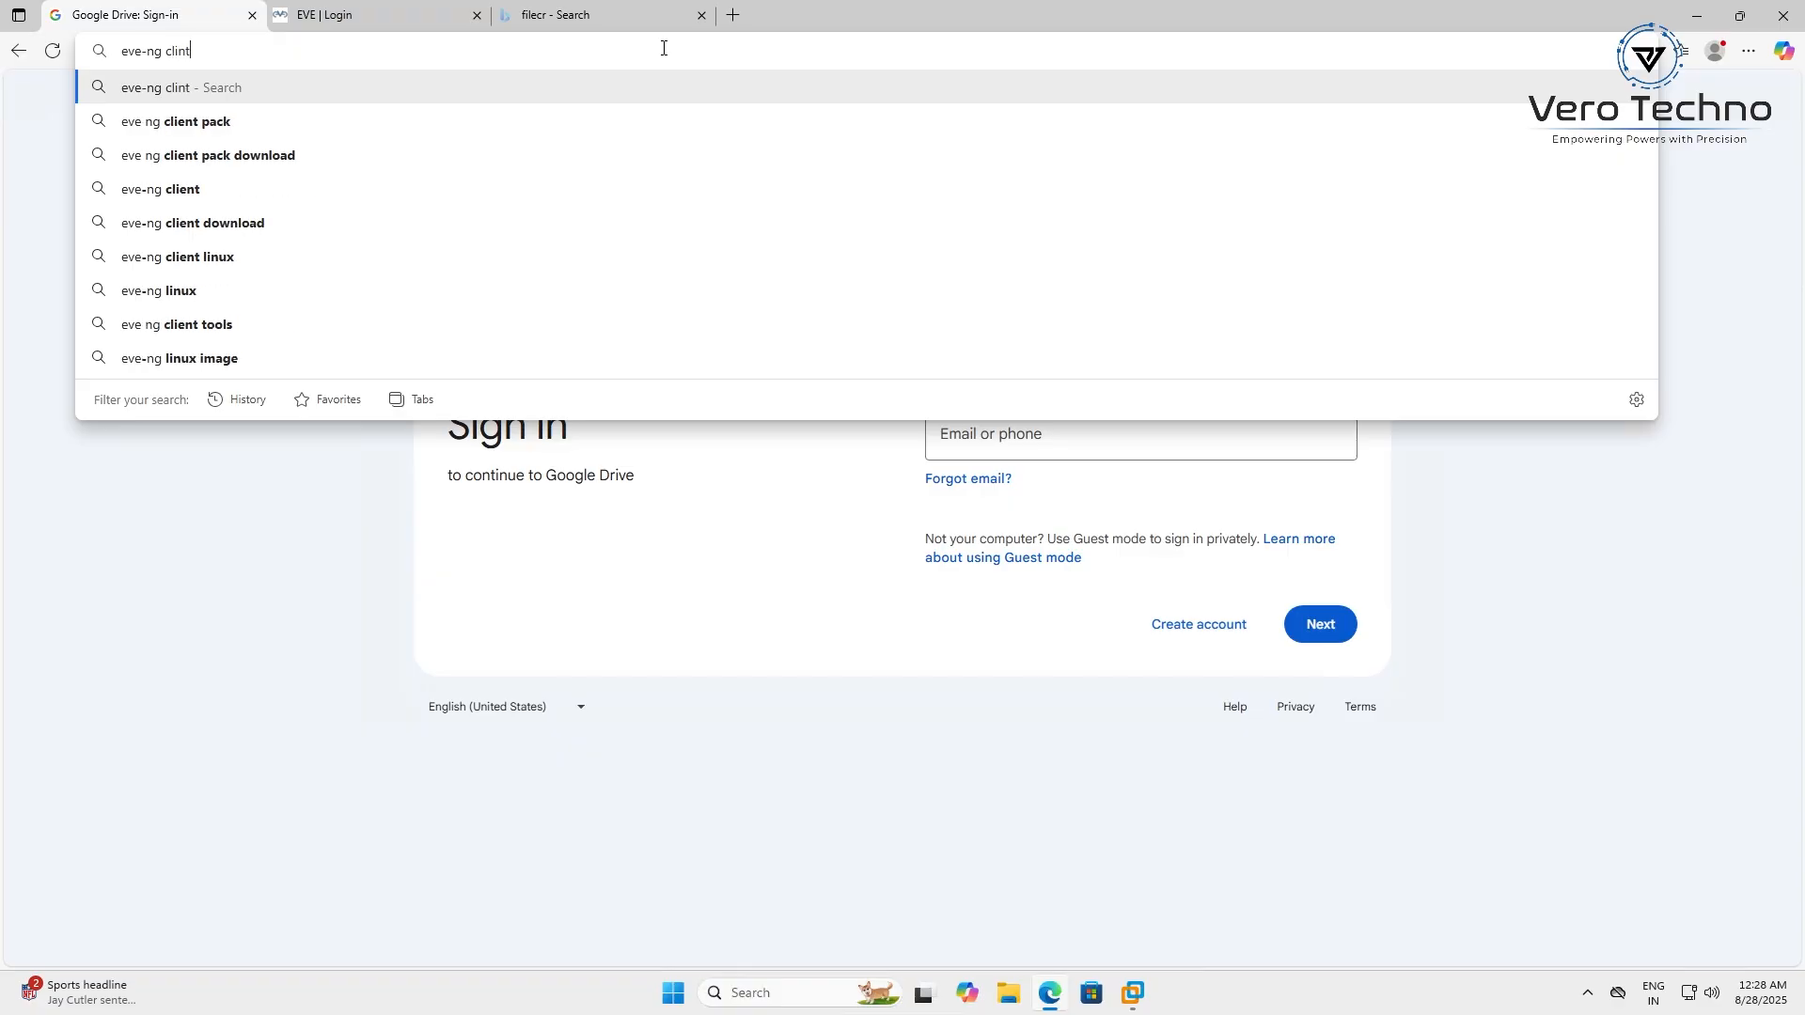
left_click(408, 119)
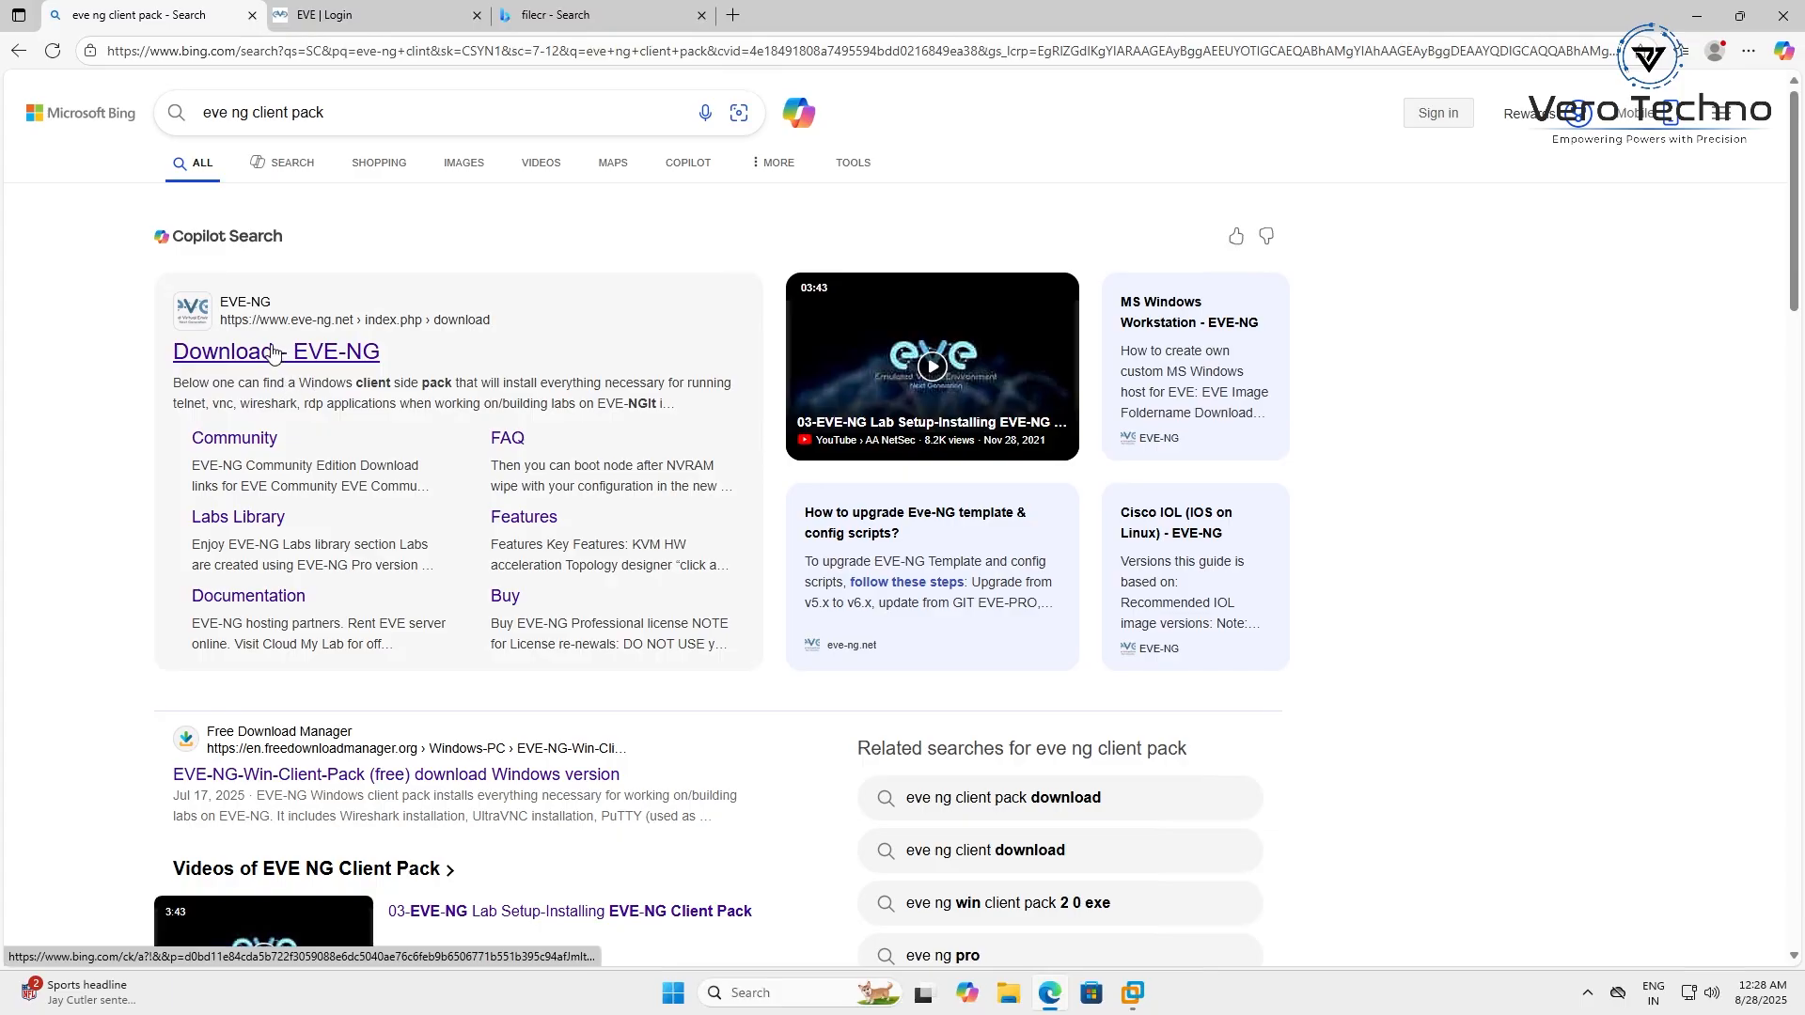
left_click(371, 348)
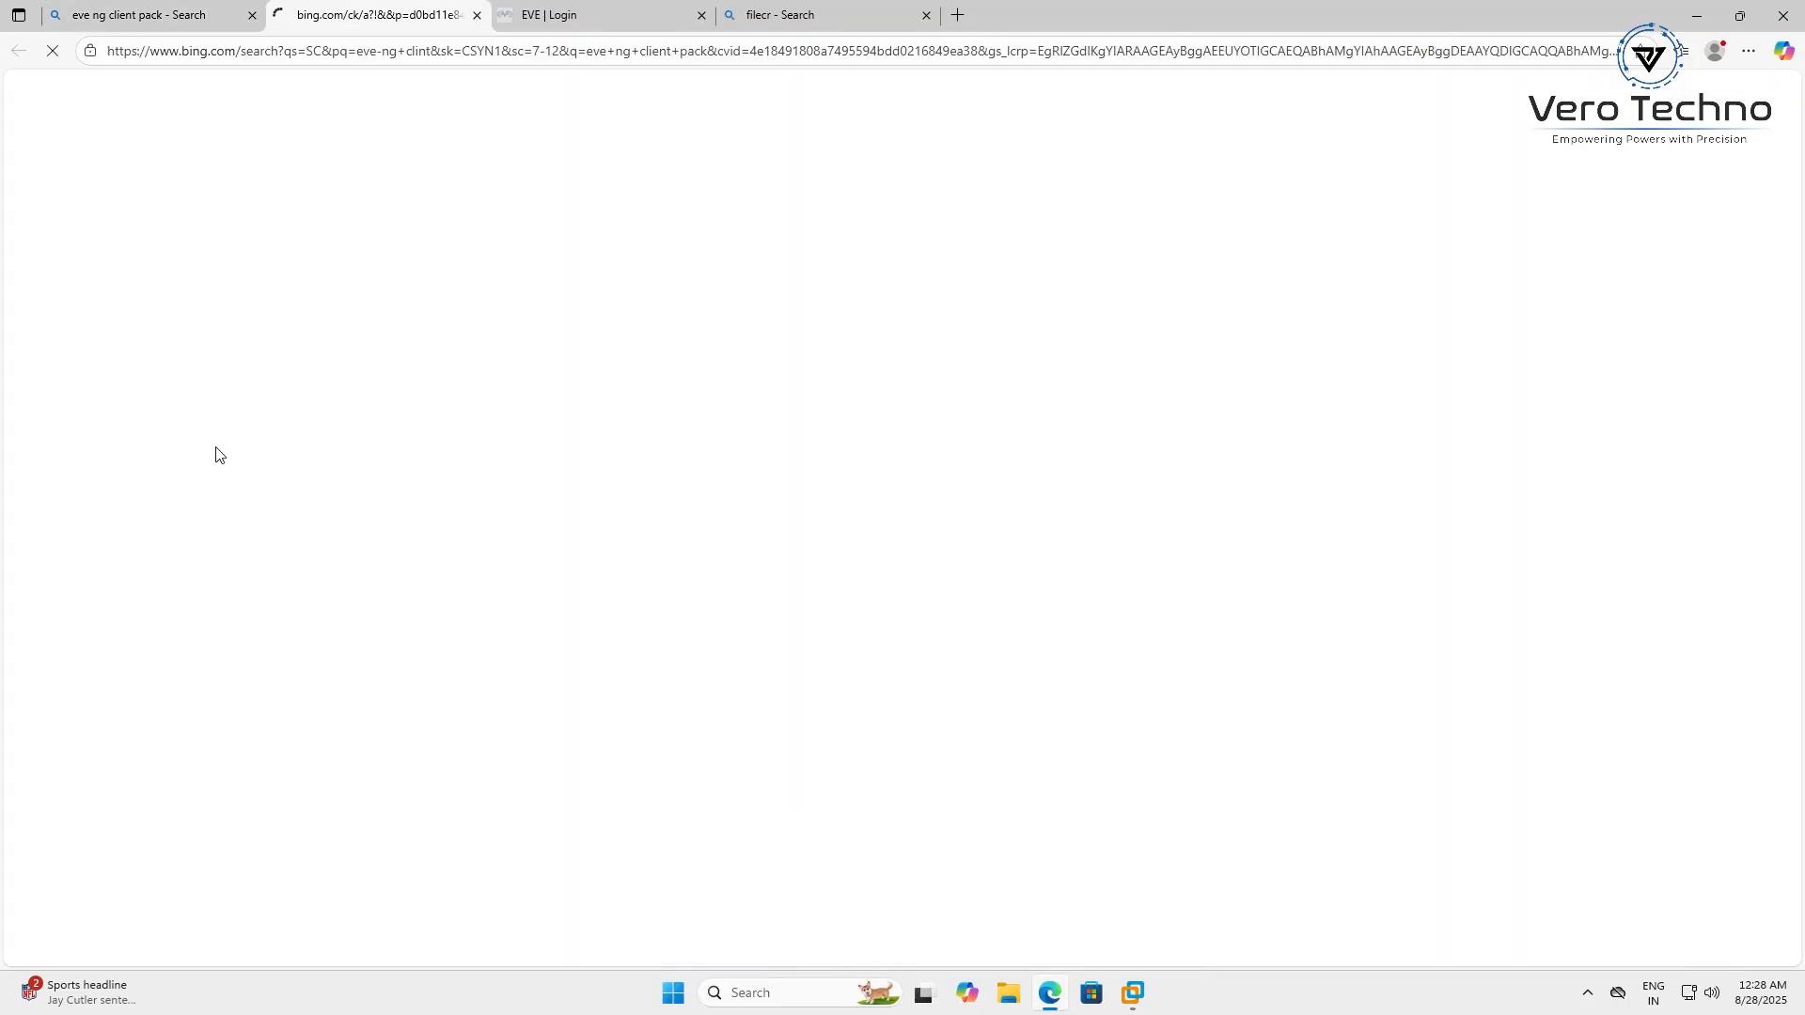
Open the Windows integration pack mirror from EVE-NG's Windows Client Side downloads
left_click(589, 14)
left_click(375, 20)
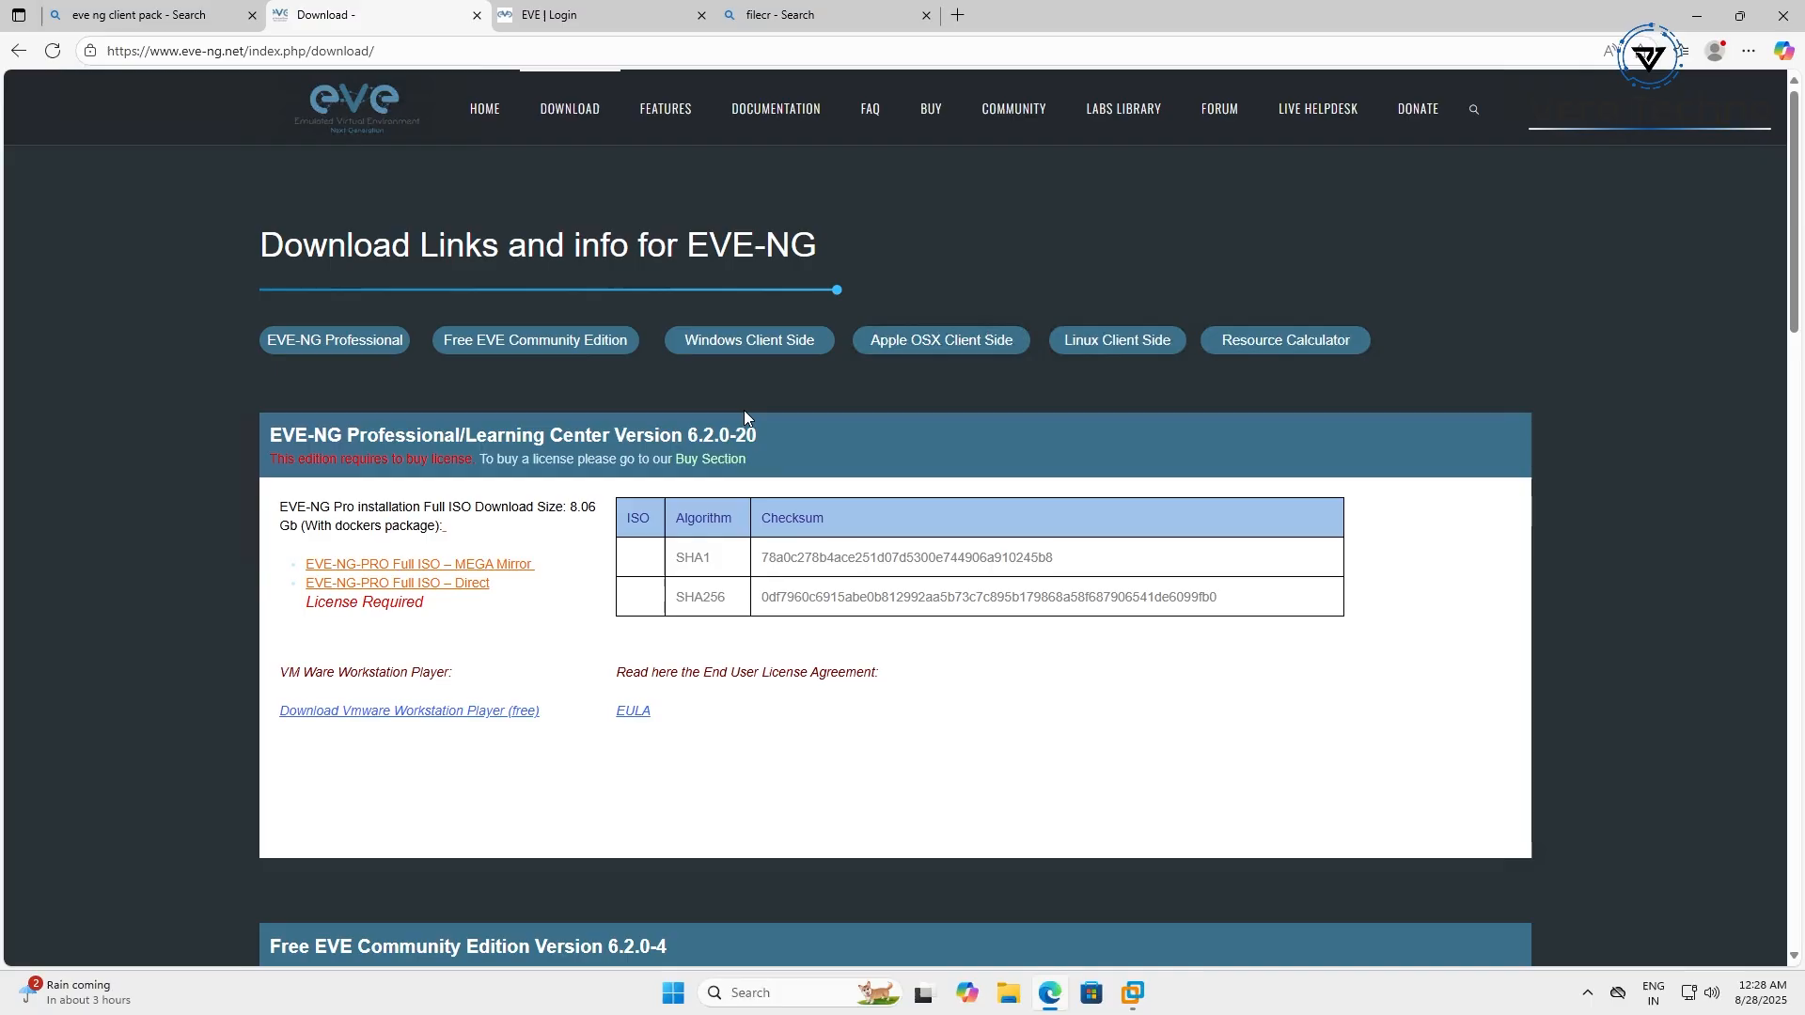
left_click(742, 344)
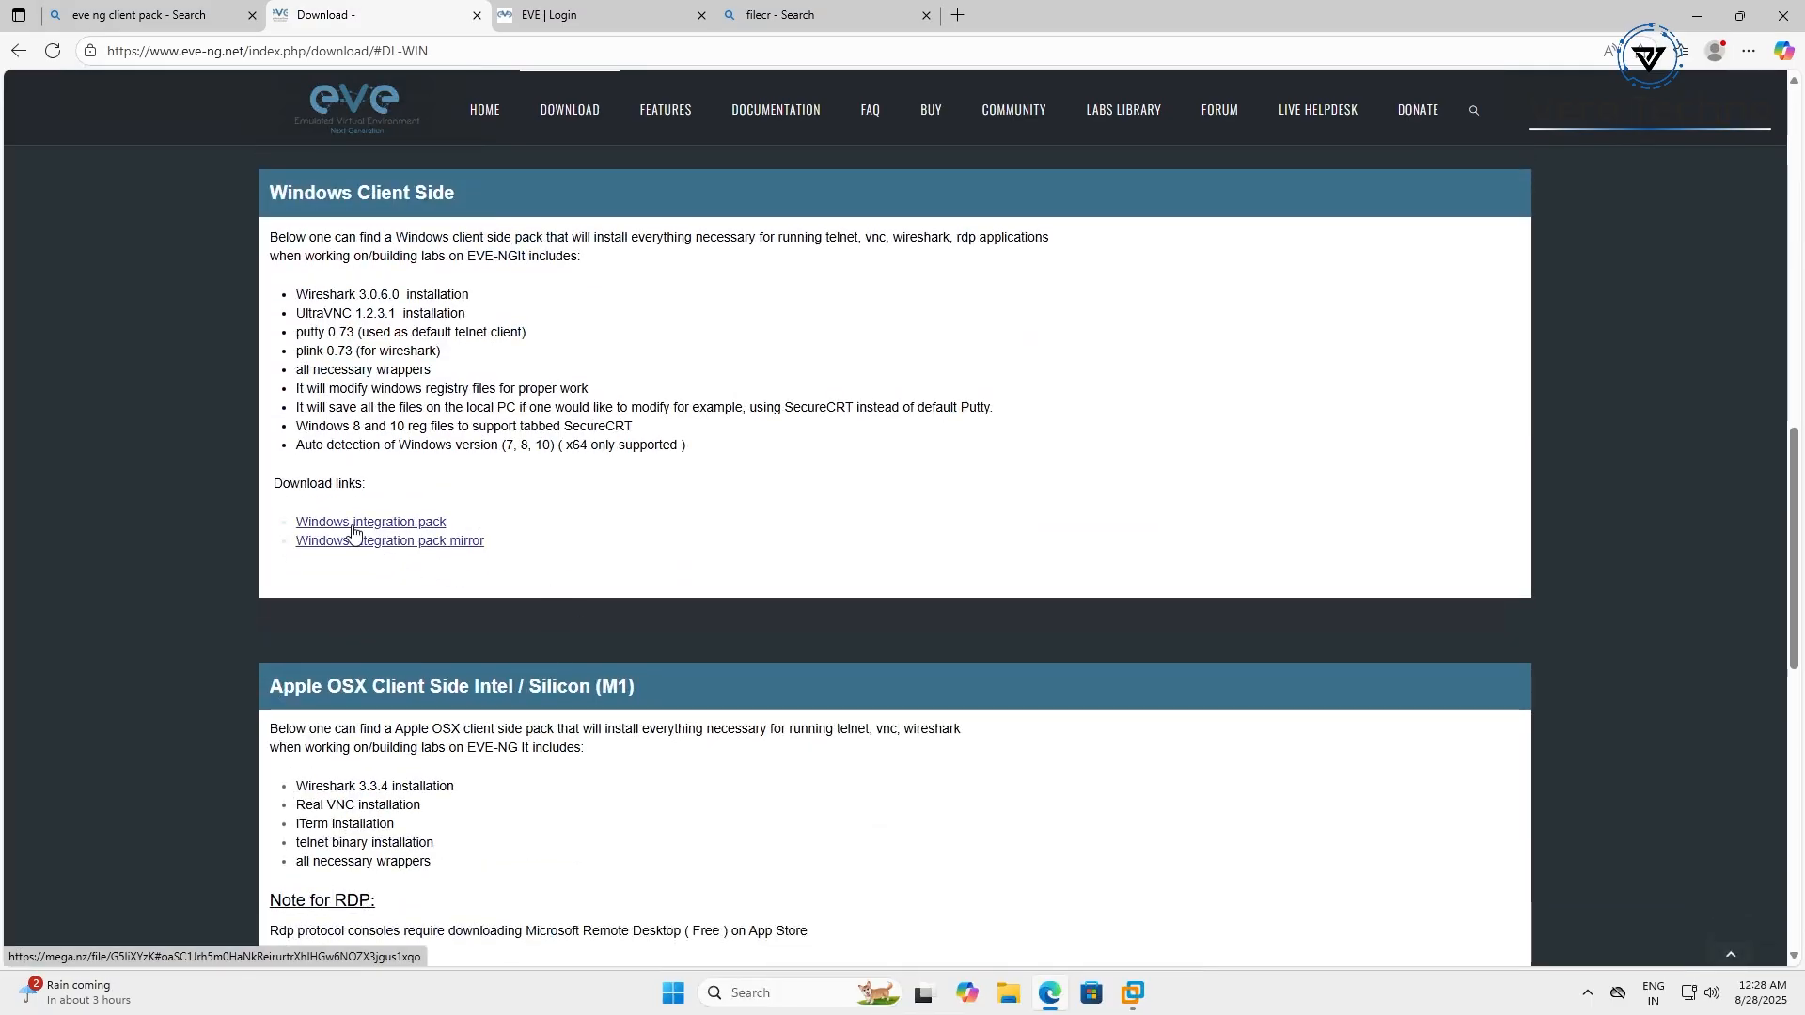
left_click(357, 541)
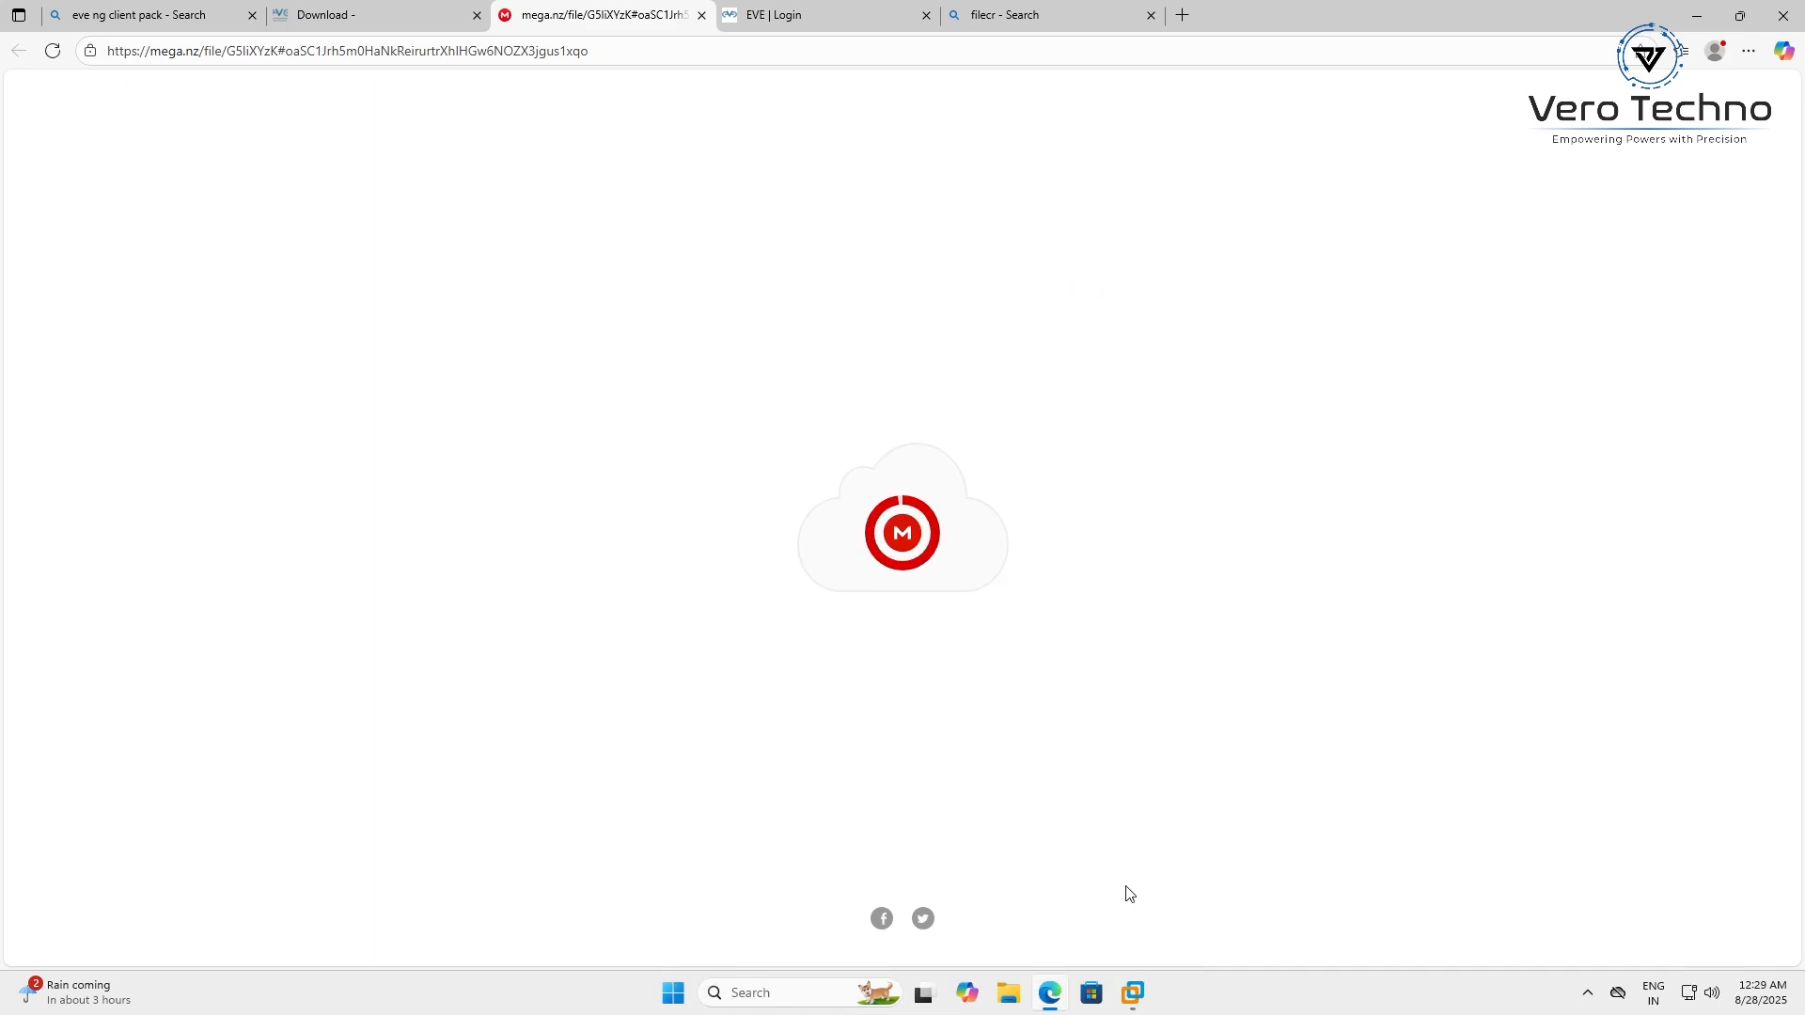
Let EVE-ng boot in the VMware console, then release input with Ctrl+Alt and nudge the window aside
left_click(1123, 1010)
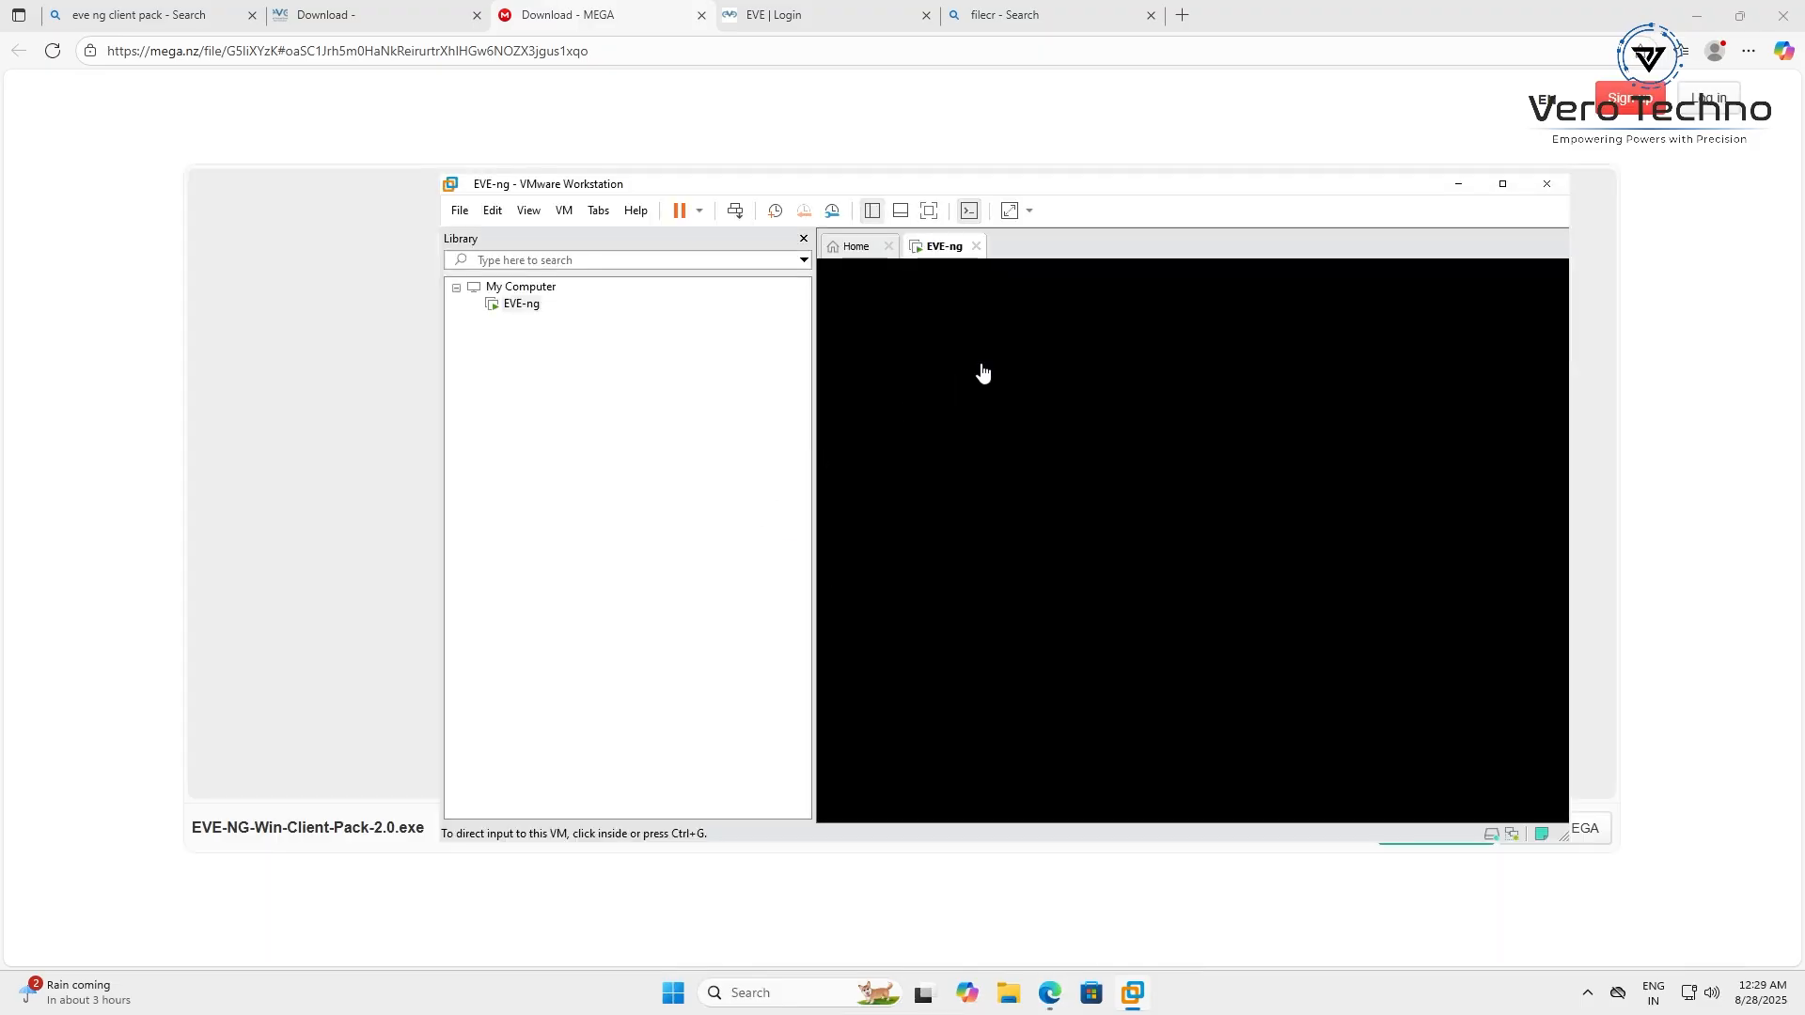
left_click(980, 369)
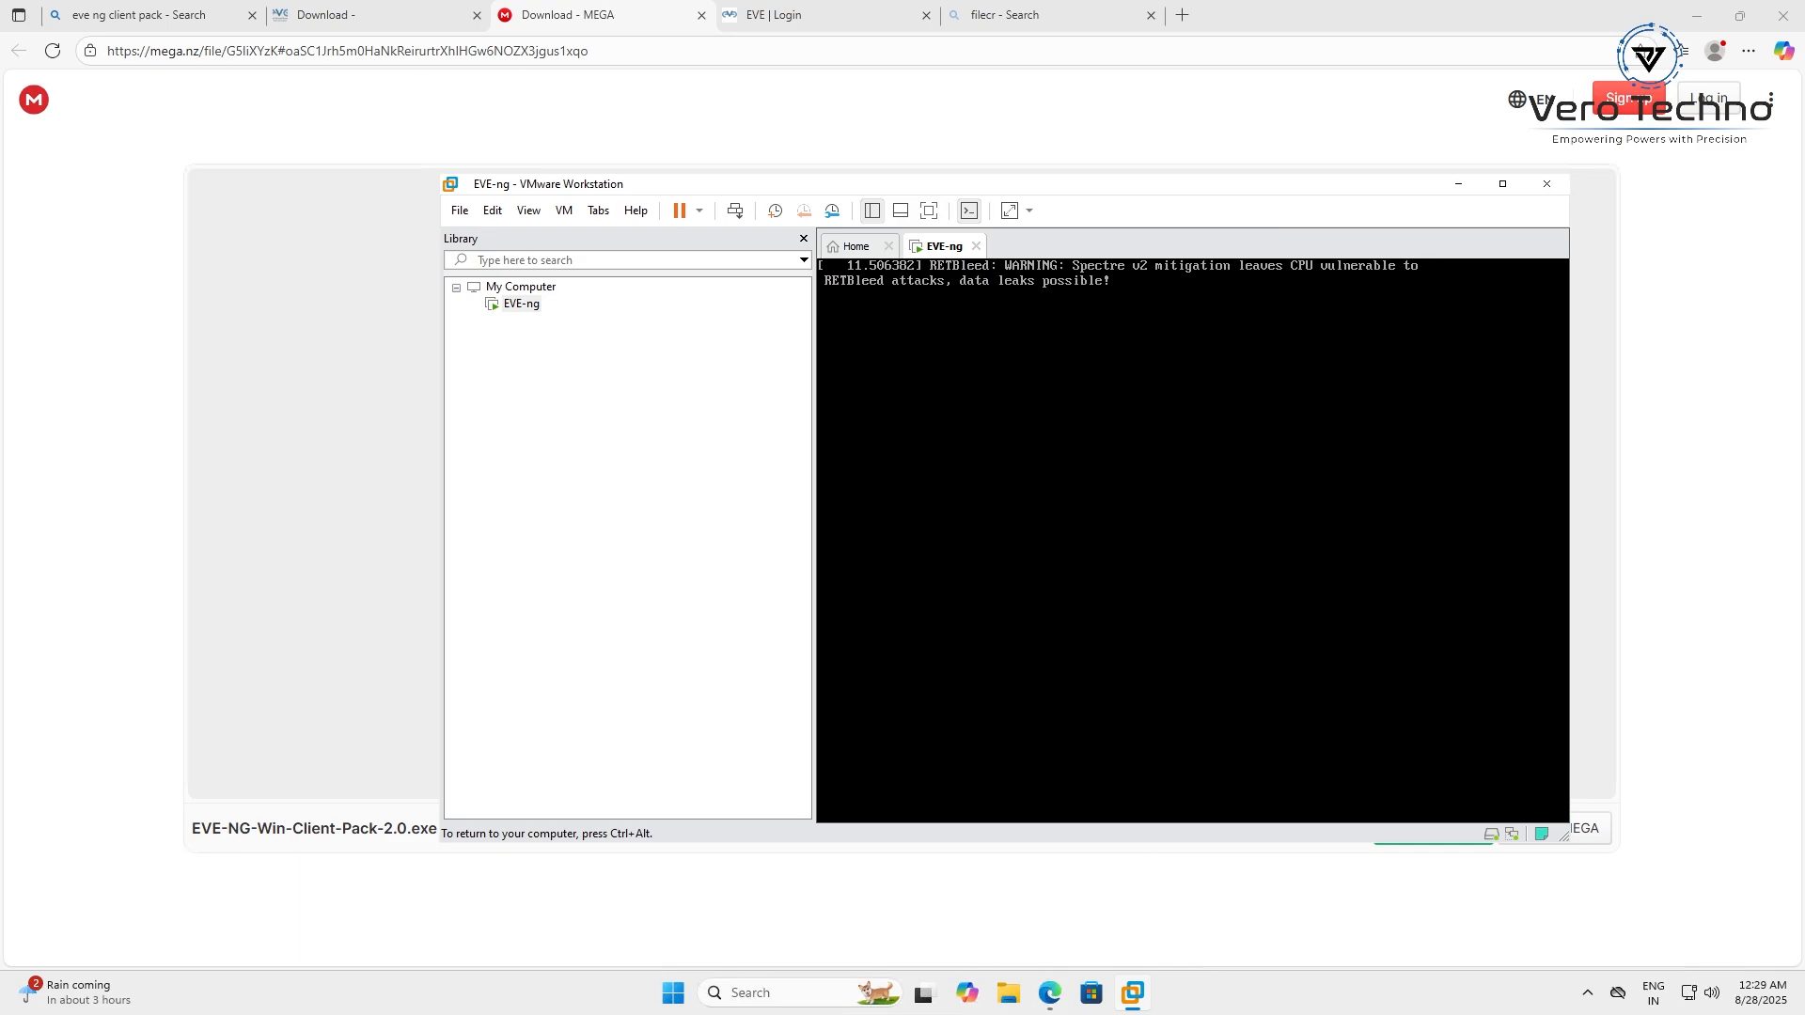
key("ctrl+alt")
mouse_move(1090, 191)
left_mouse_down()
mouse_move(960, 195)
mouse_move(1086, 179)
left_mouse_up()
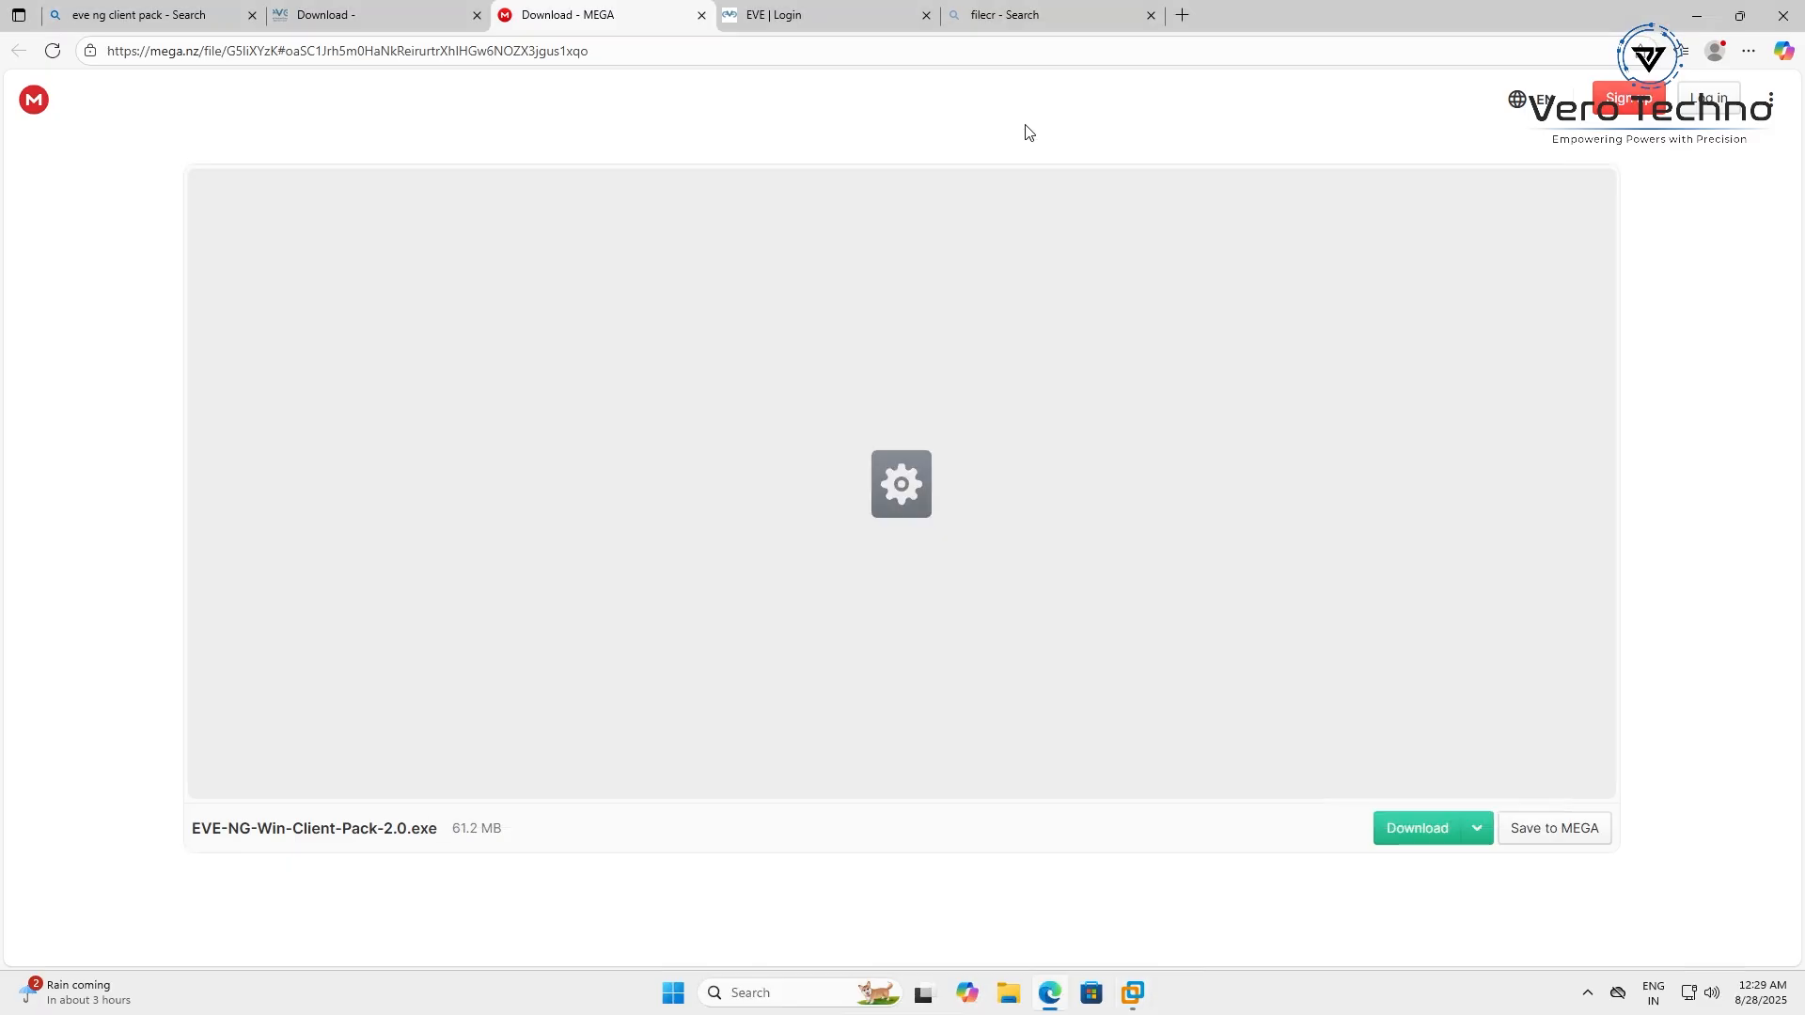
Download EVE-NG-Win-Client-Pack-2.0.exe (61.2 MB) from the MEGA page
left_click(1025, 129)
left_click(1427, 829)
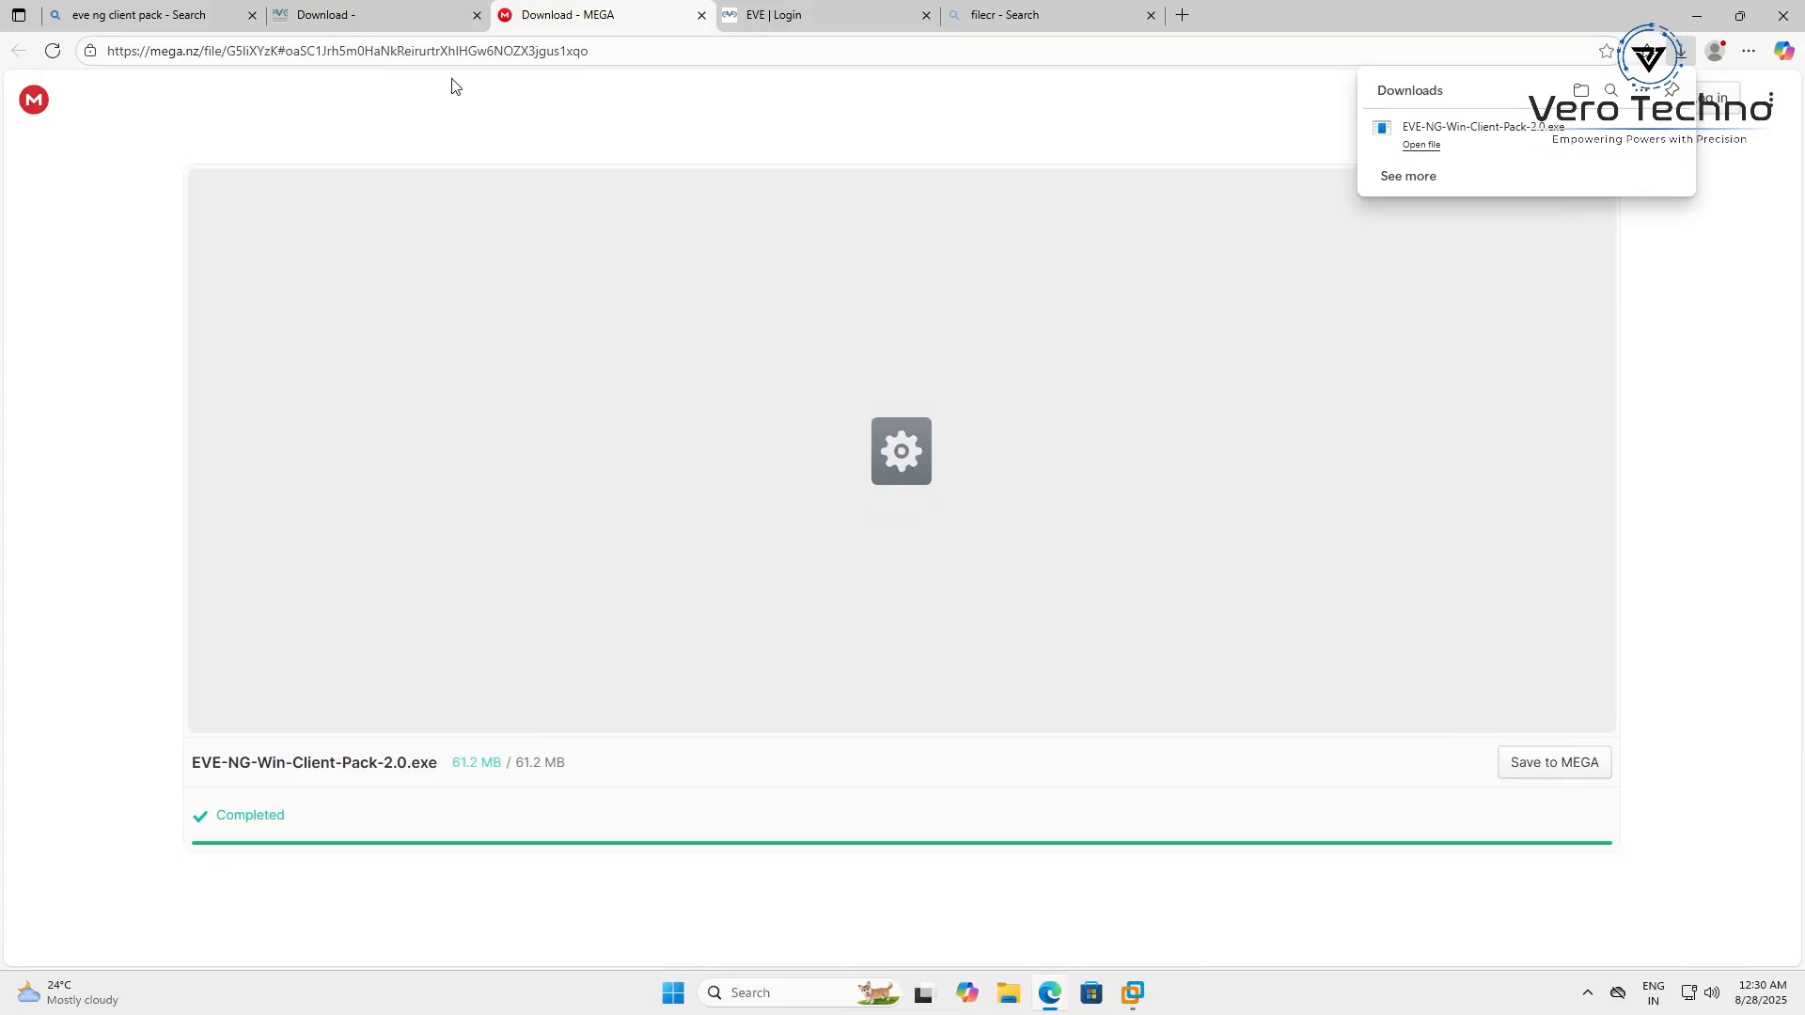
Run the downloaded client pack installer and install it with Wireshark and UltraVNC included
left_click(1415, 147)
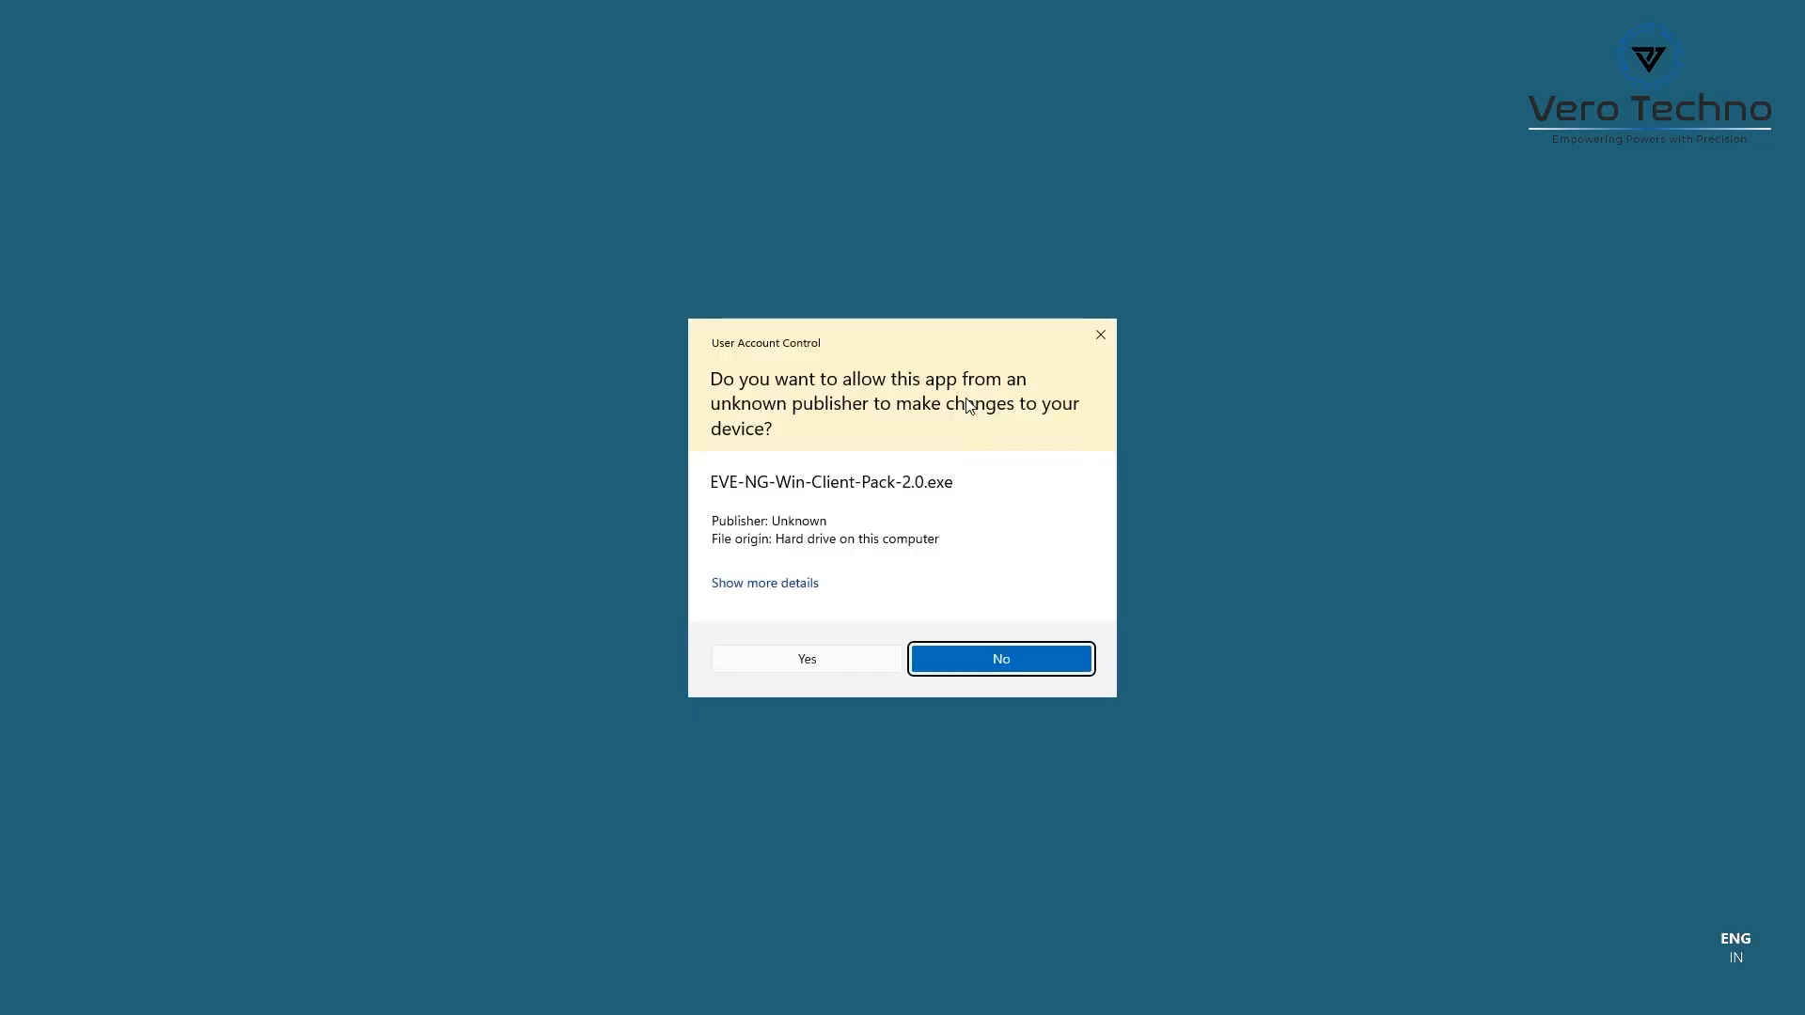
left_click(807, 661)
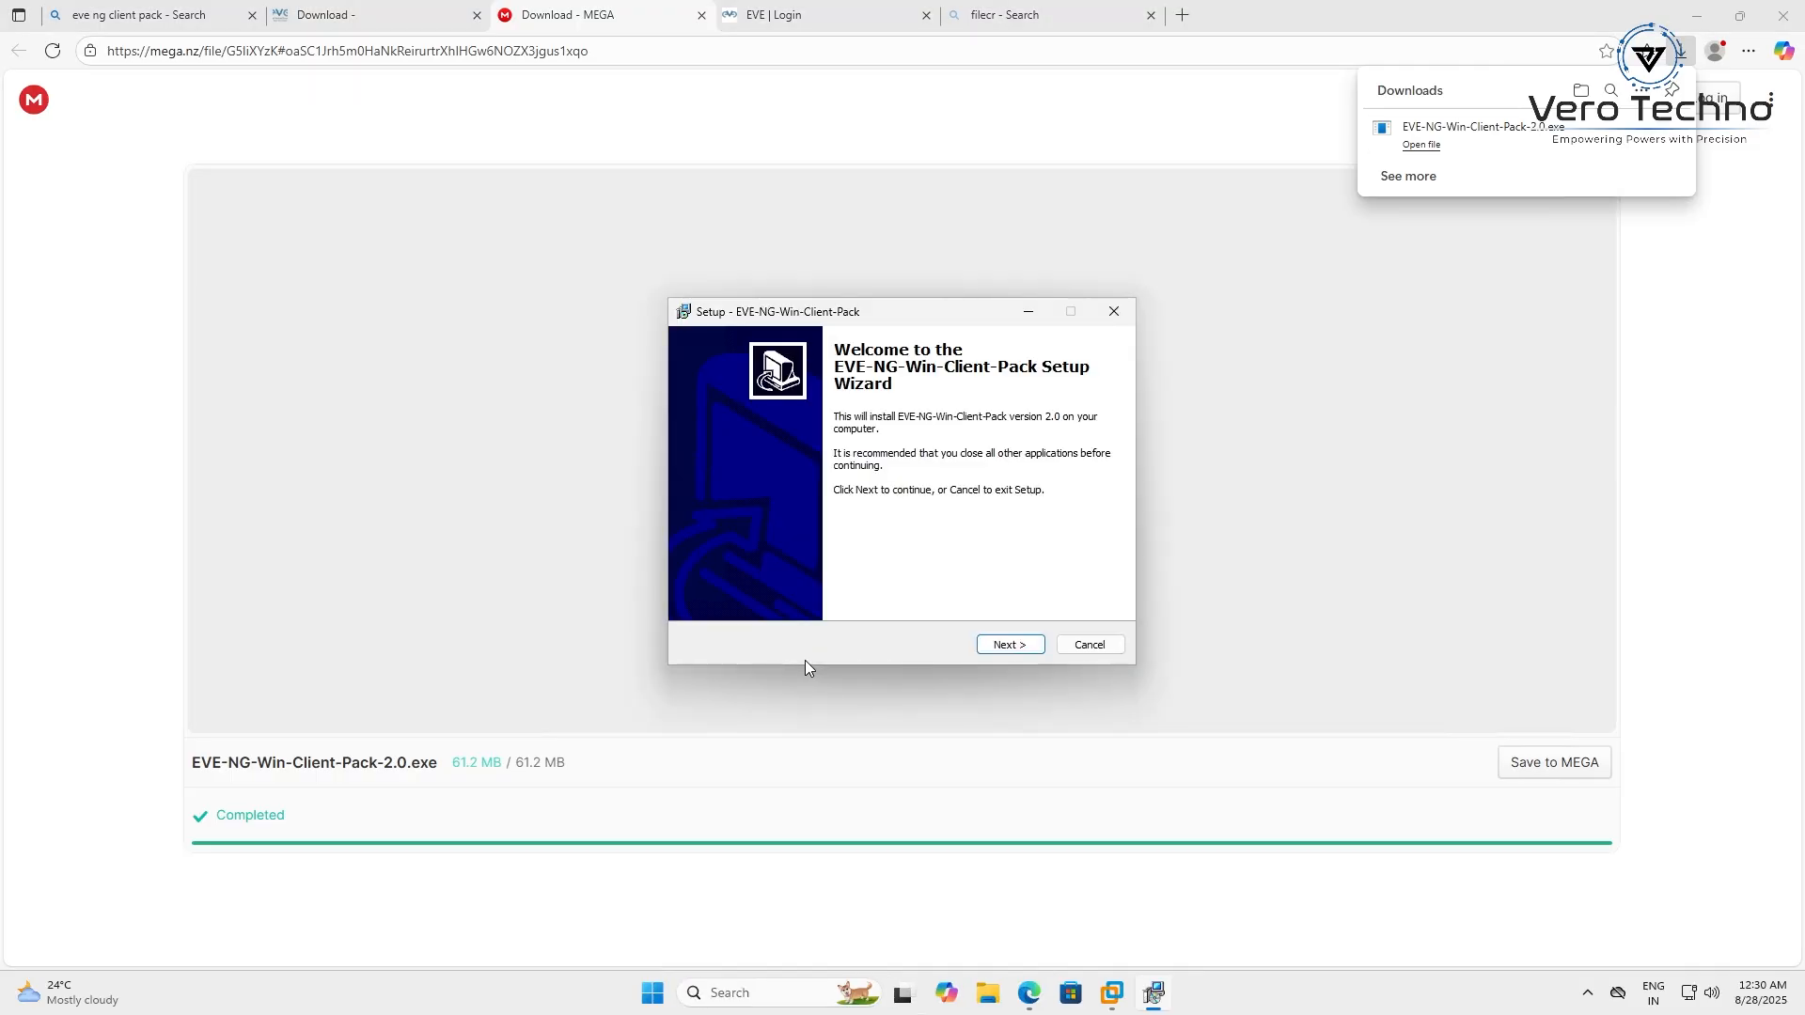
left_click(1006, 651)
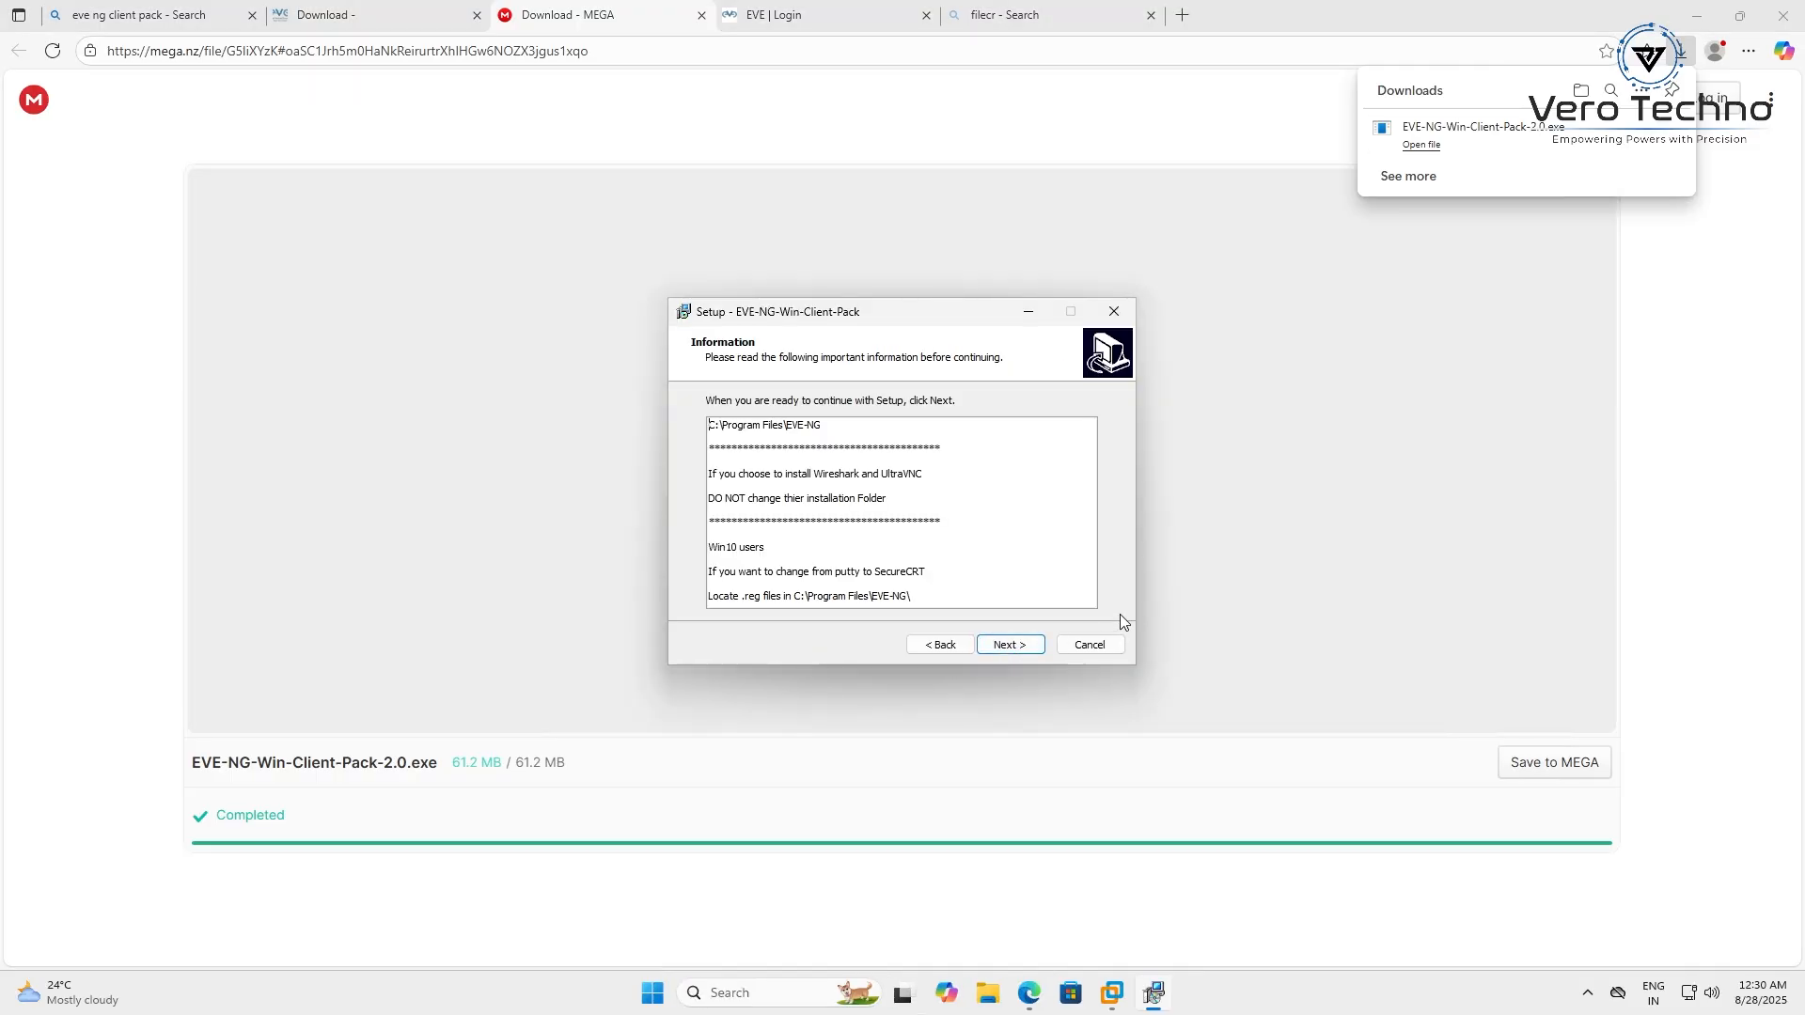
left_click(1024, 648)
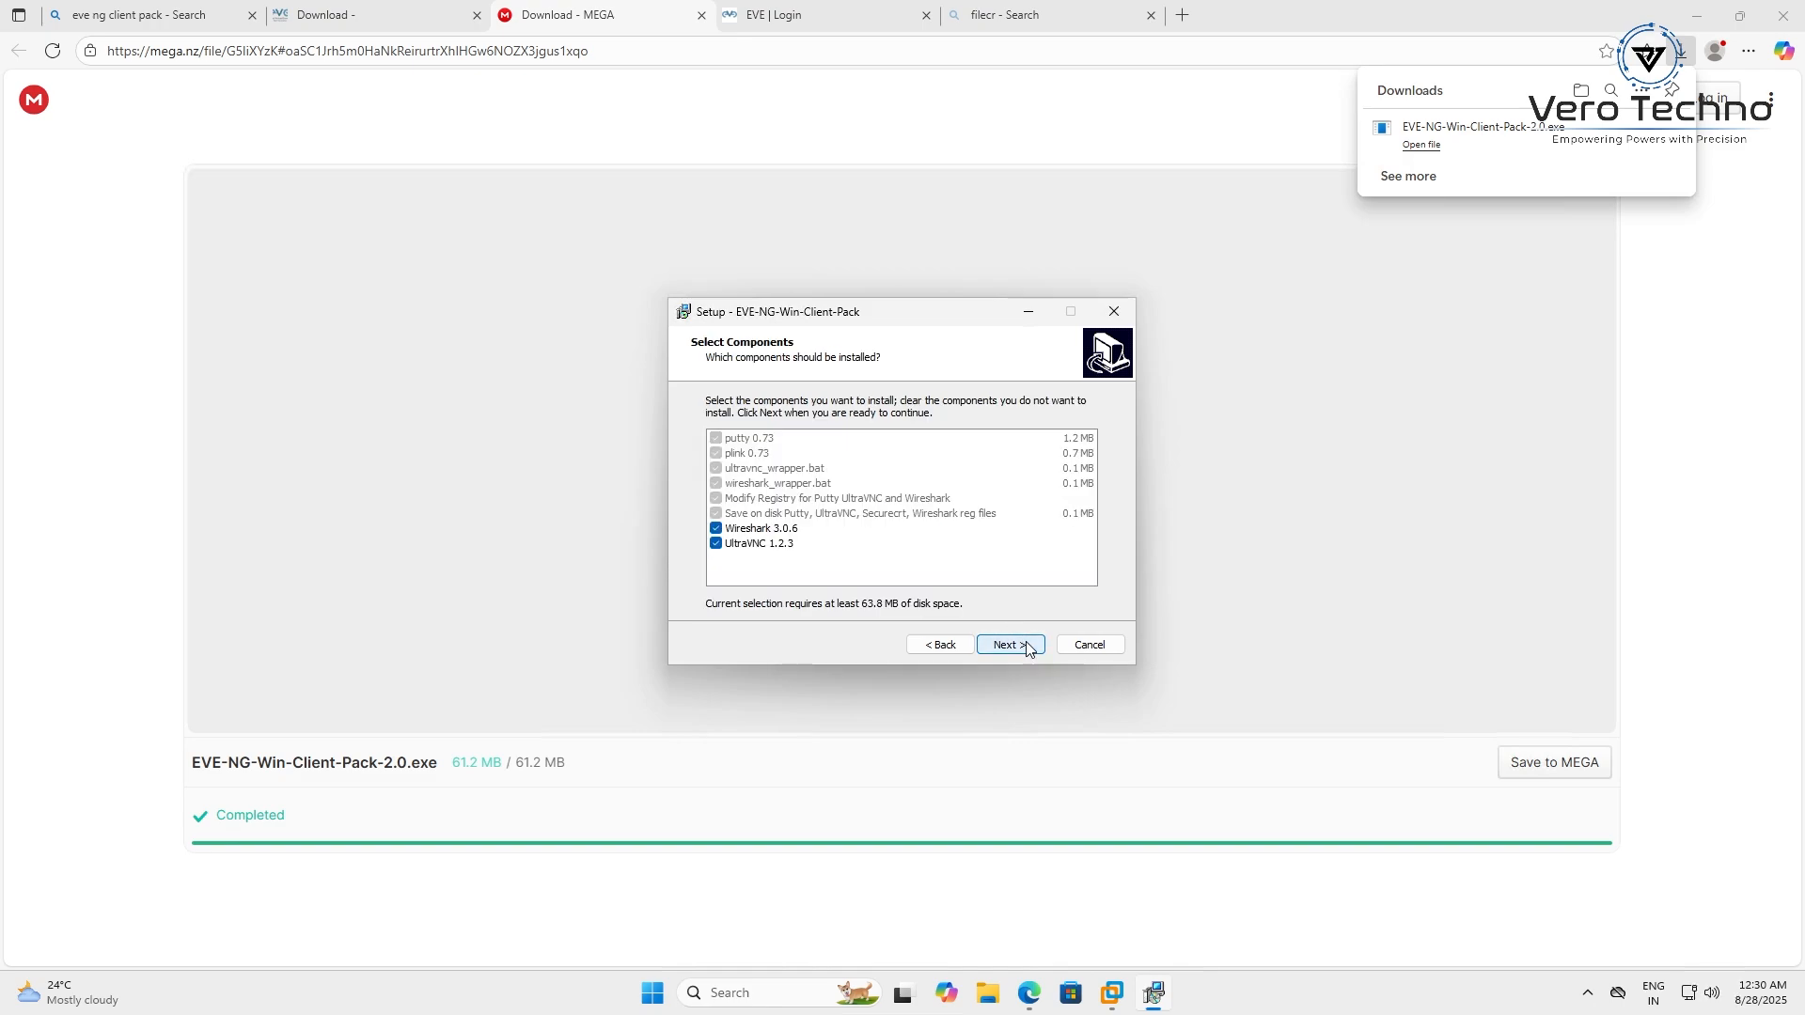
left_click(1009, 645)
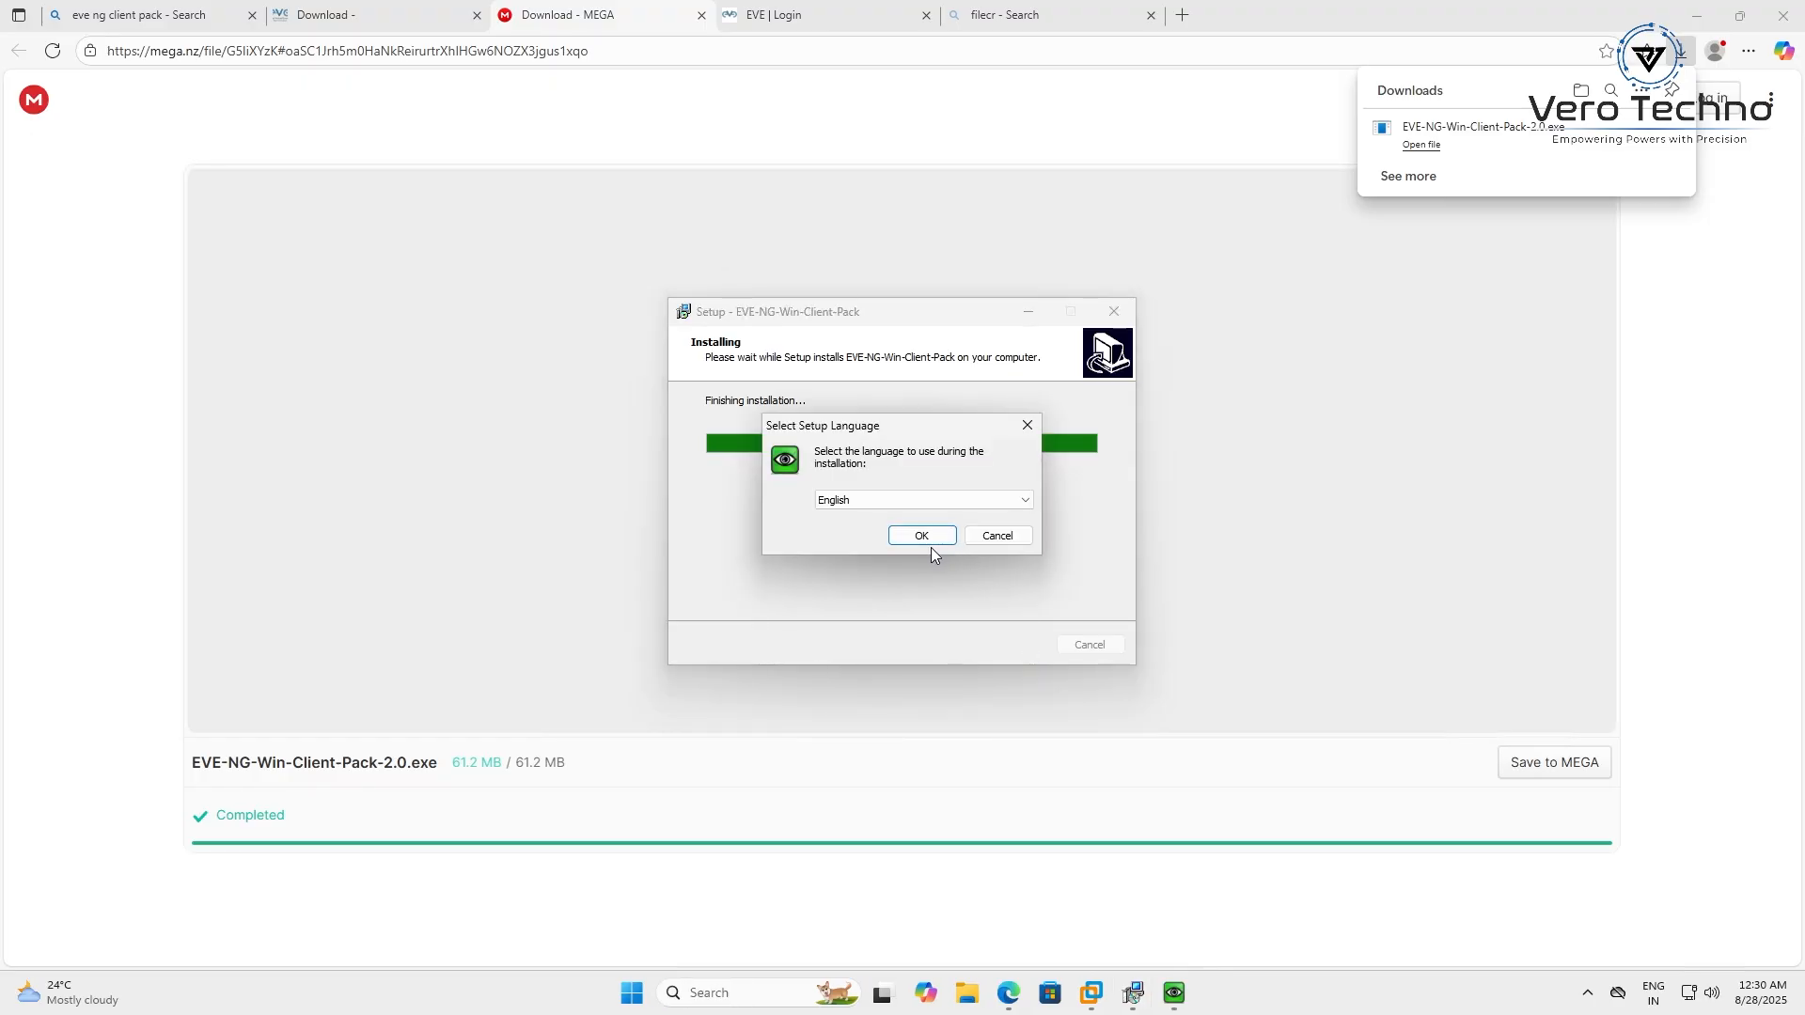
Install UltraVNC in English with default components, folder and tasks, then show the EVE-ng console at 192.168.200.7
left_click(932, 543)
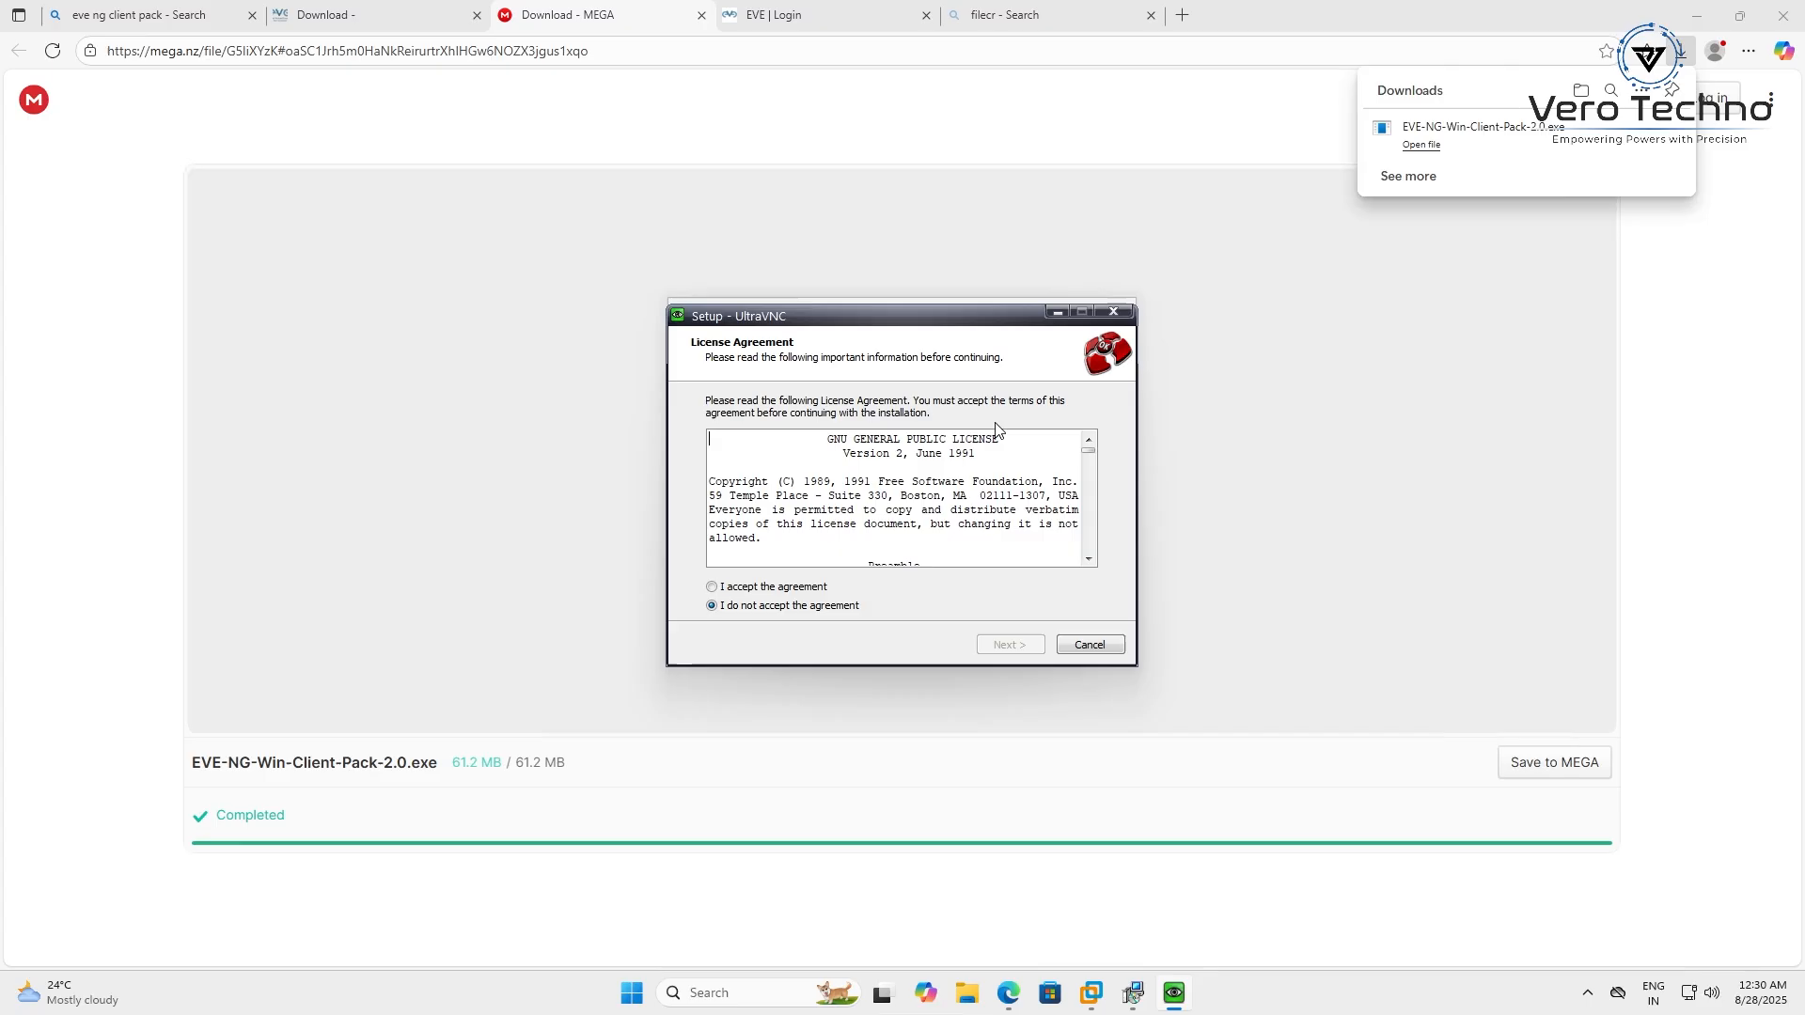
left_click(750, 587)
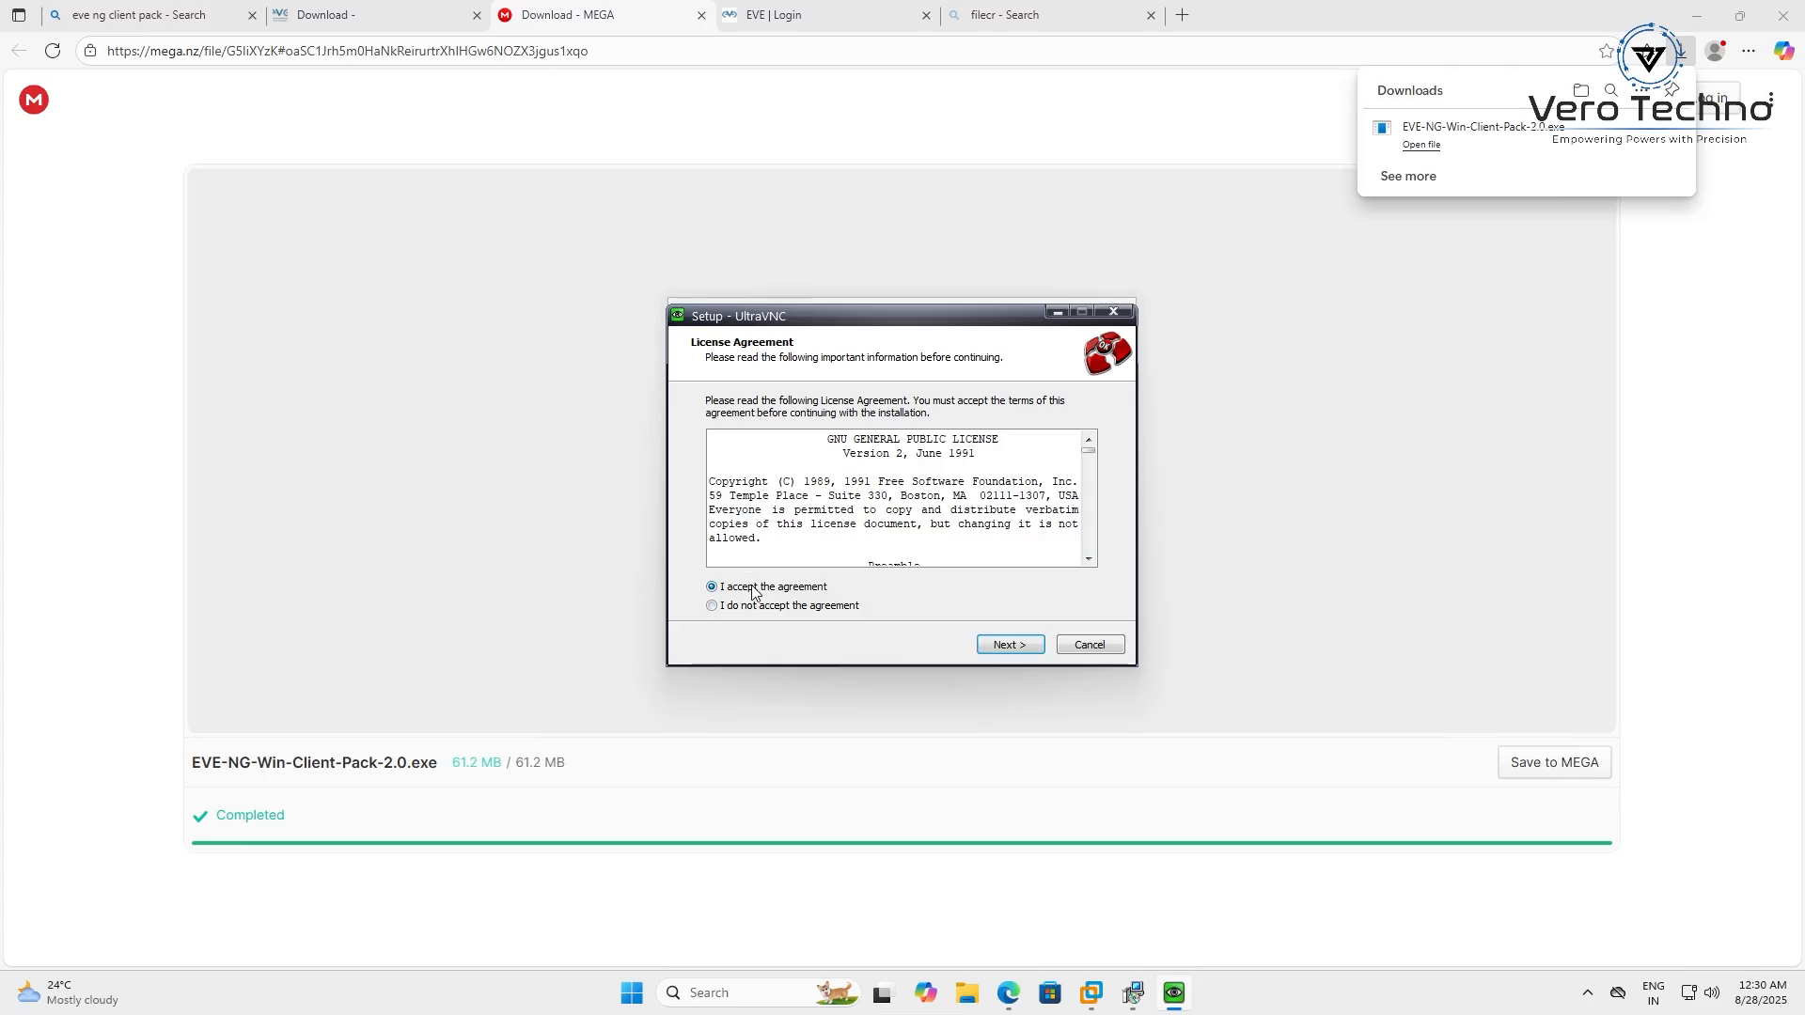
left_click(1027, 640)
left_click(1029, 640)
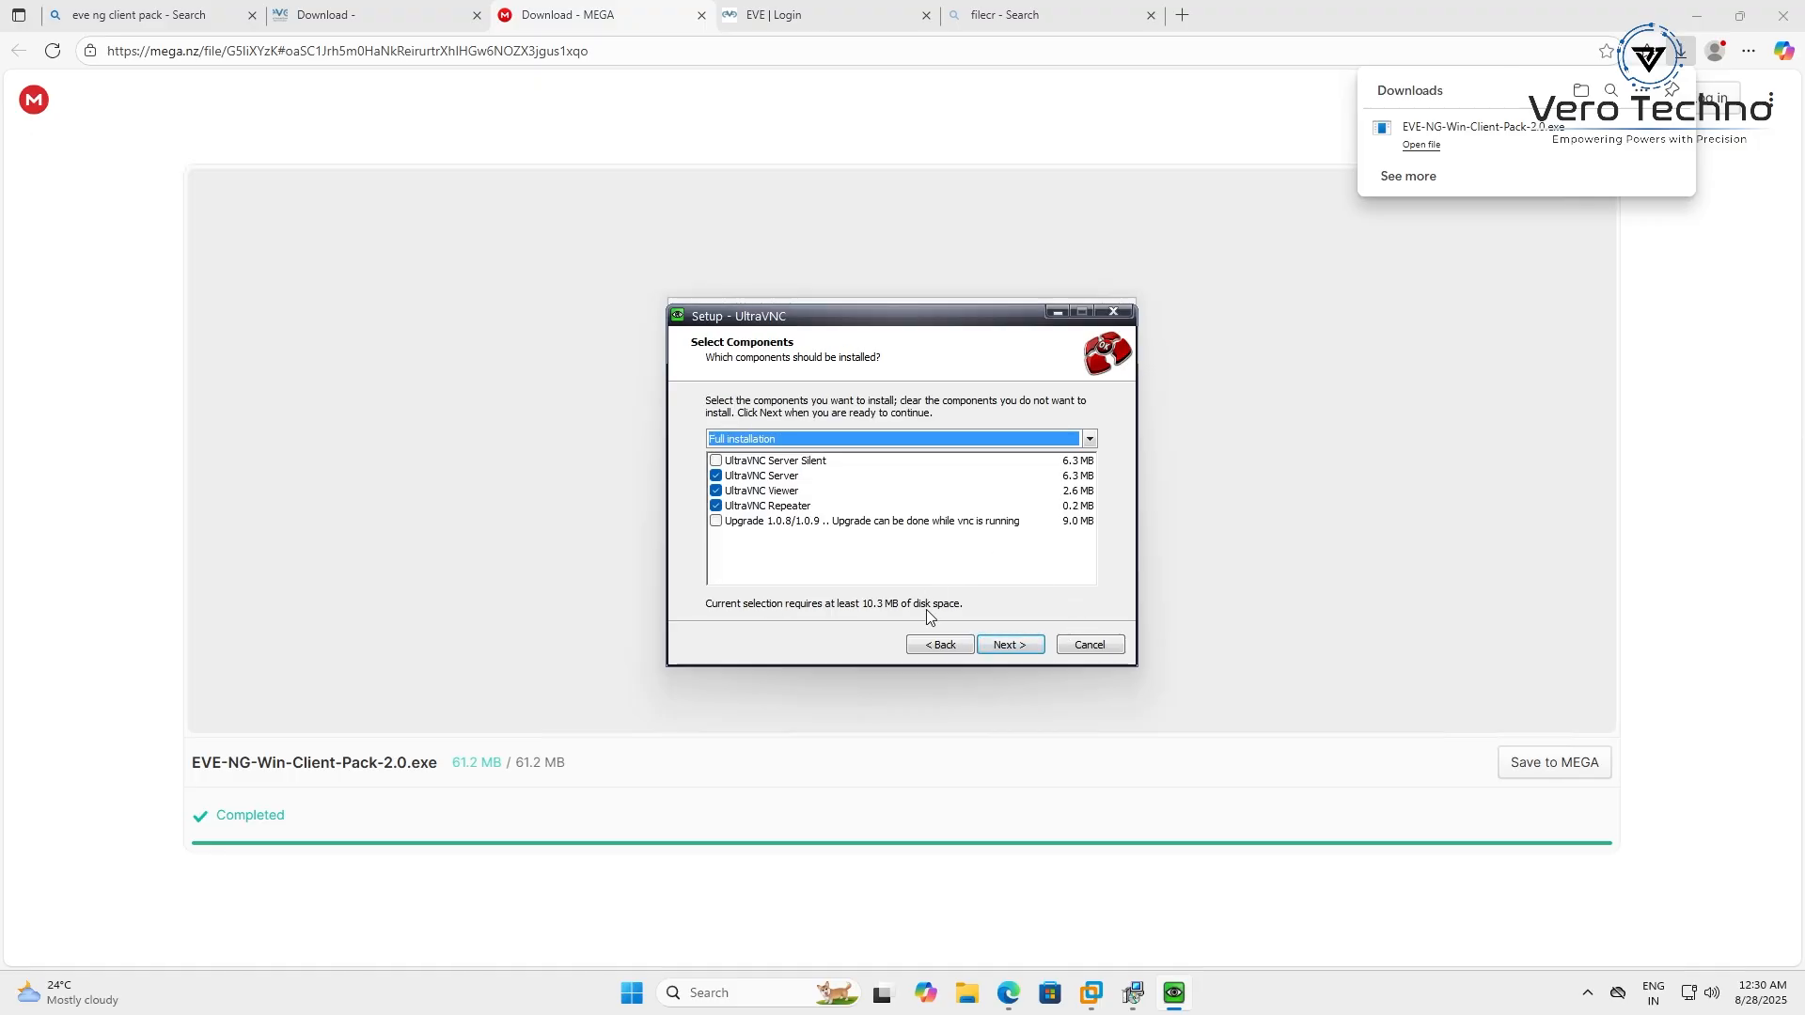
left_click(1009, 645)
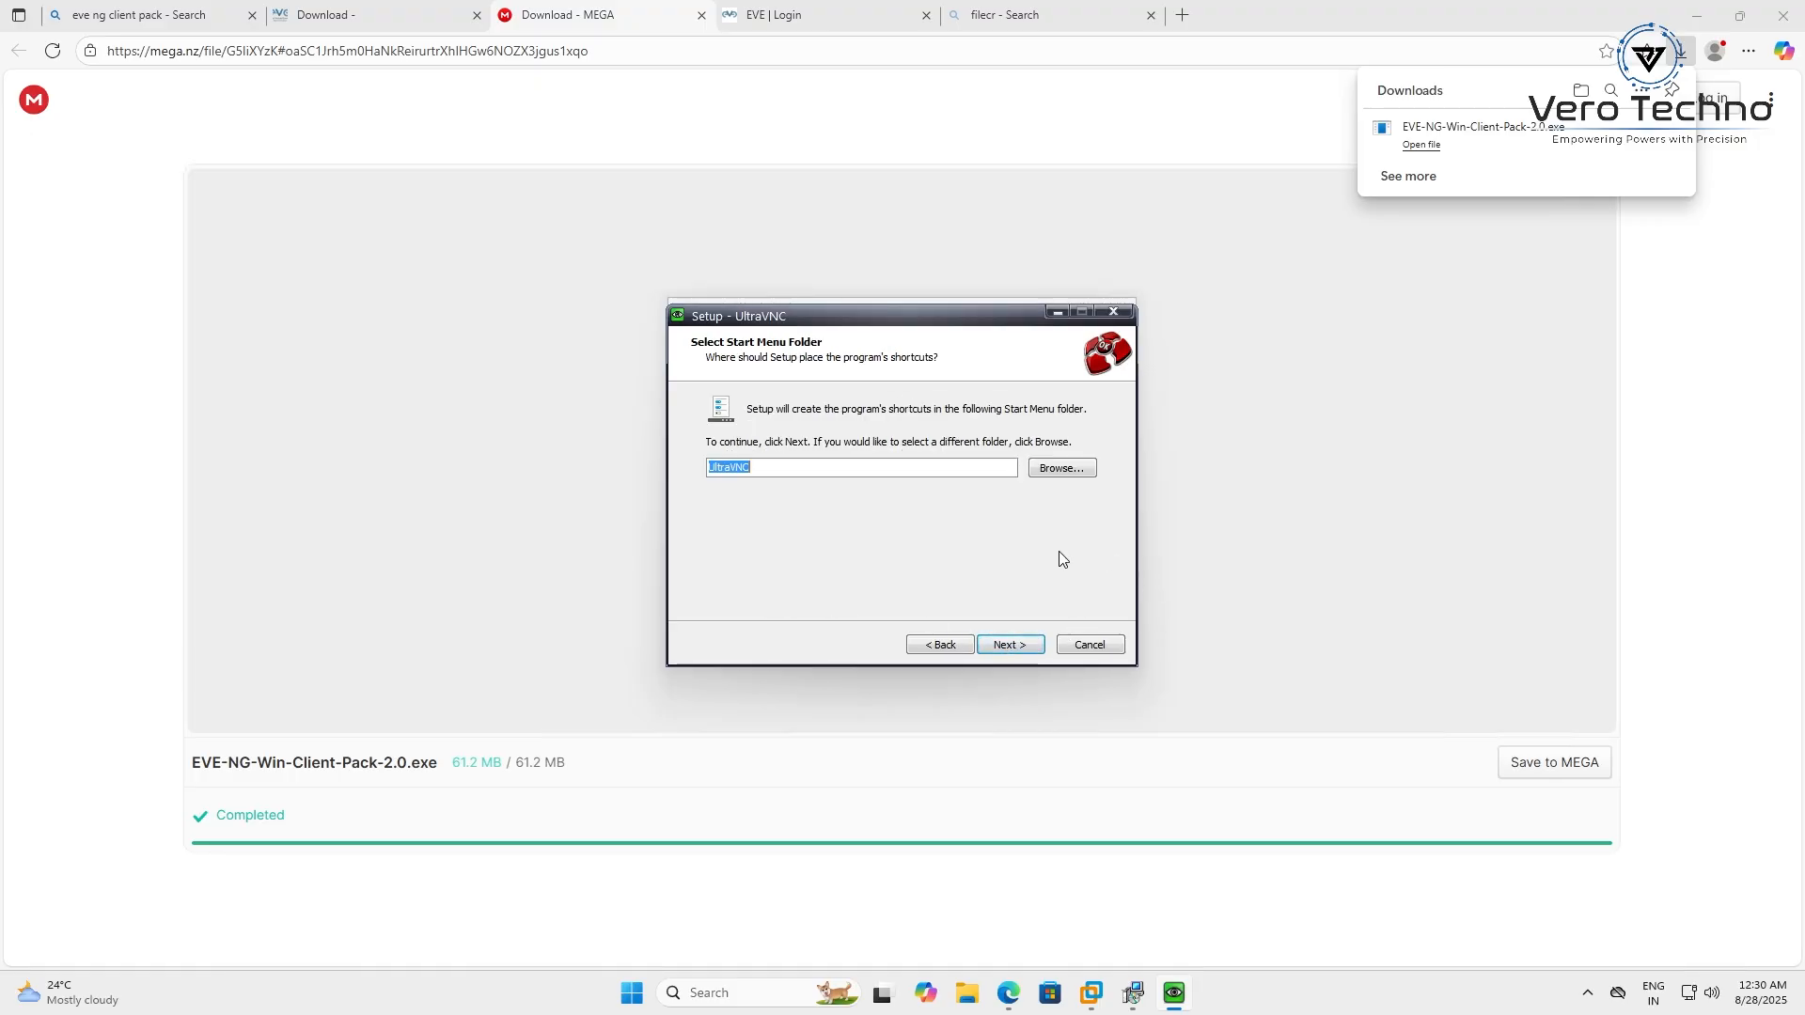
left_click(1018, 645)
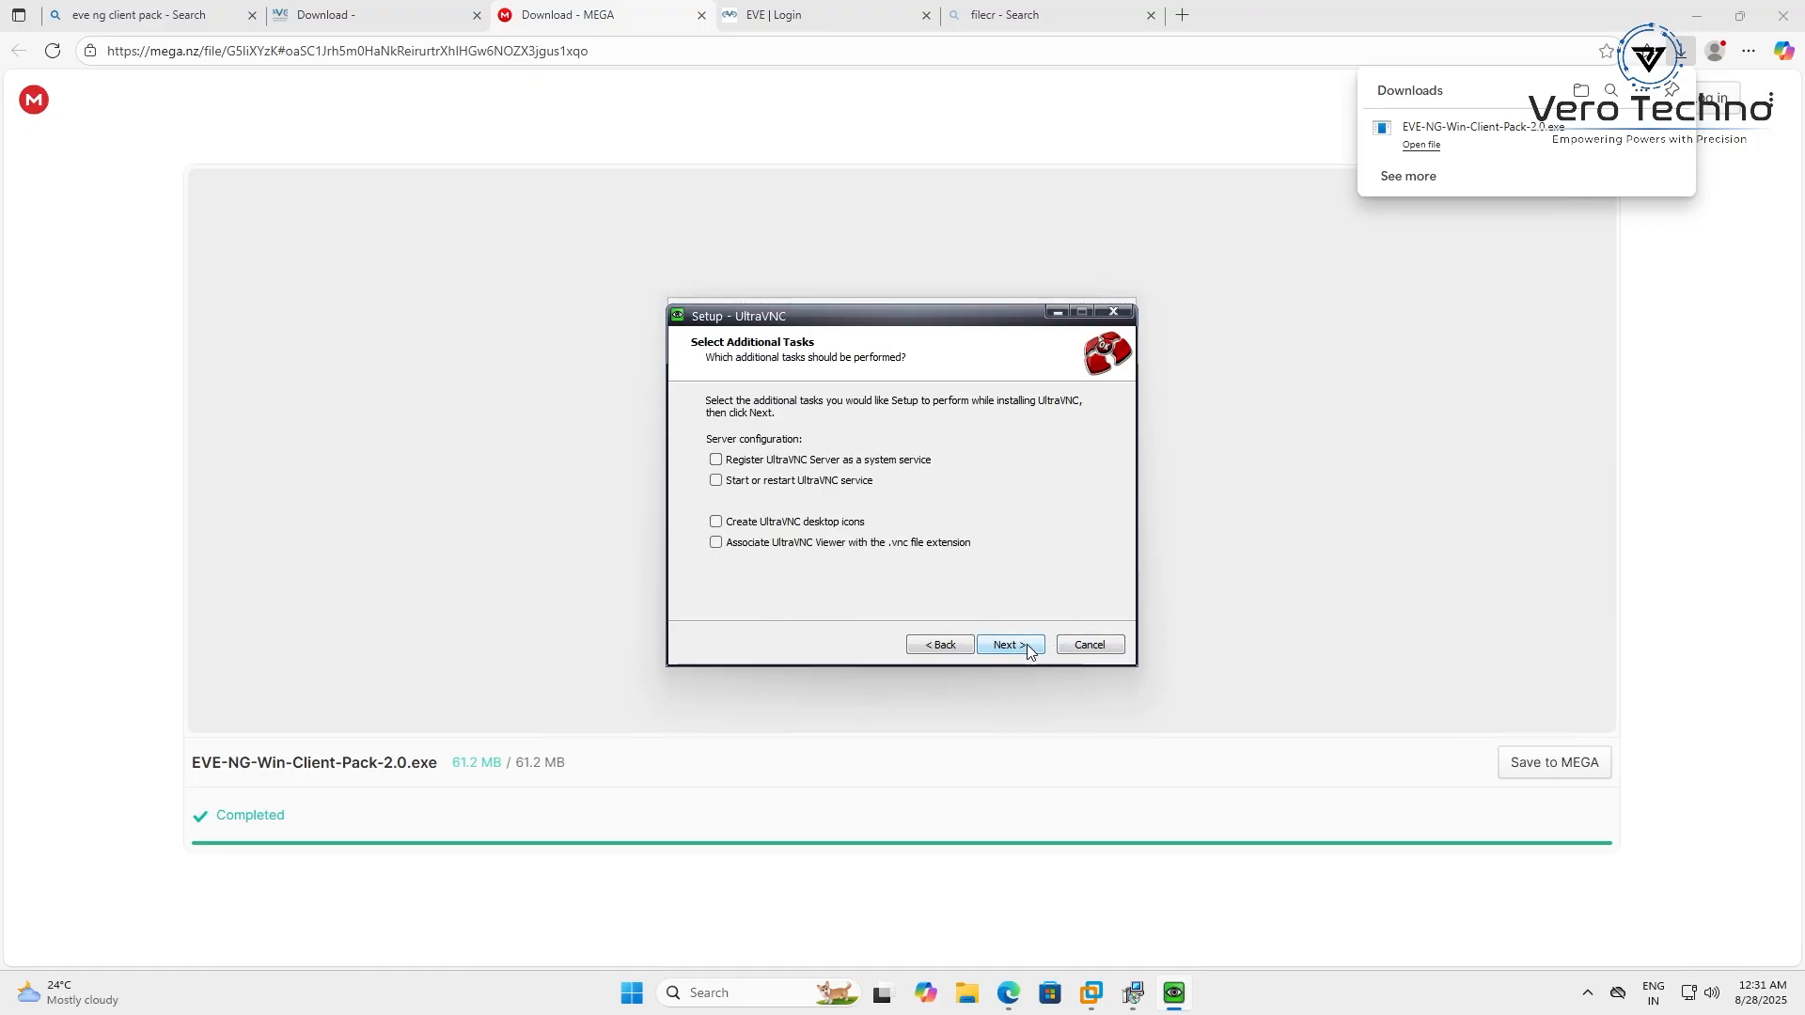
left_click(1026, 644)
left_click(1027, 644)
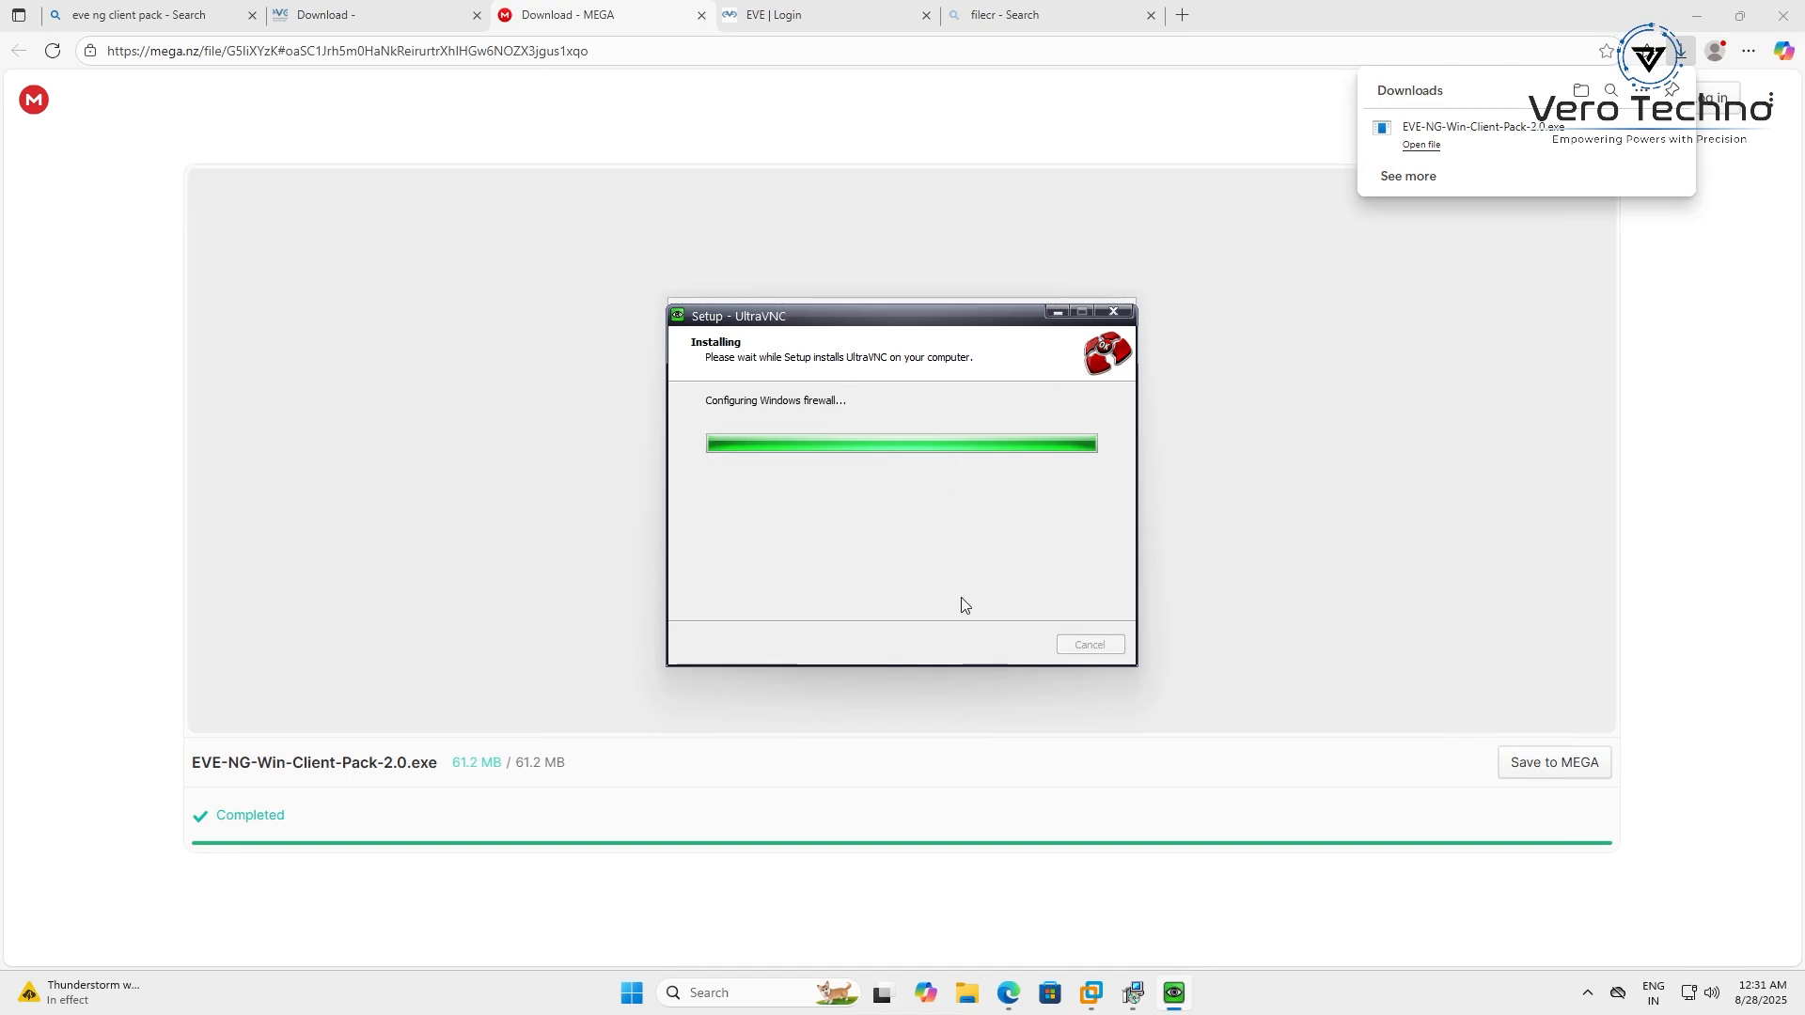
mouse_move(1128, 1000)
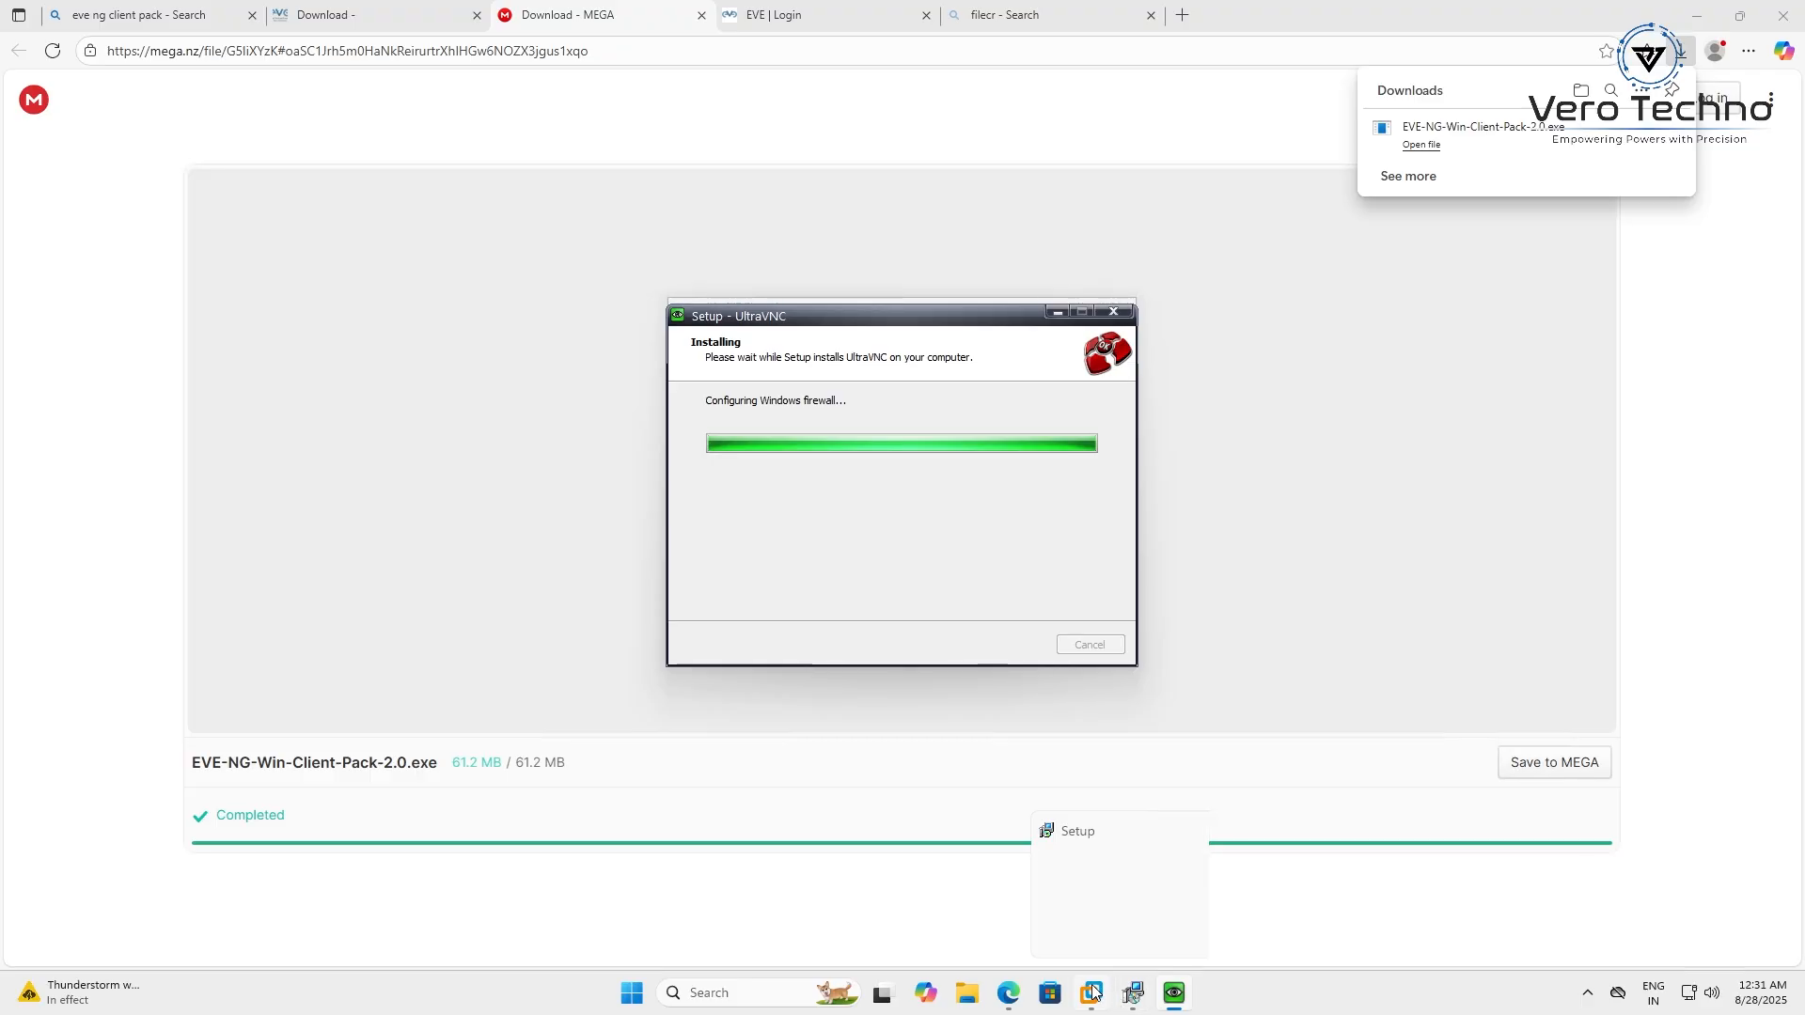
left_click(1182, 874)
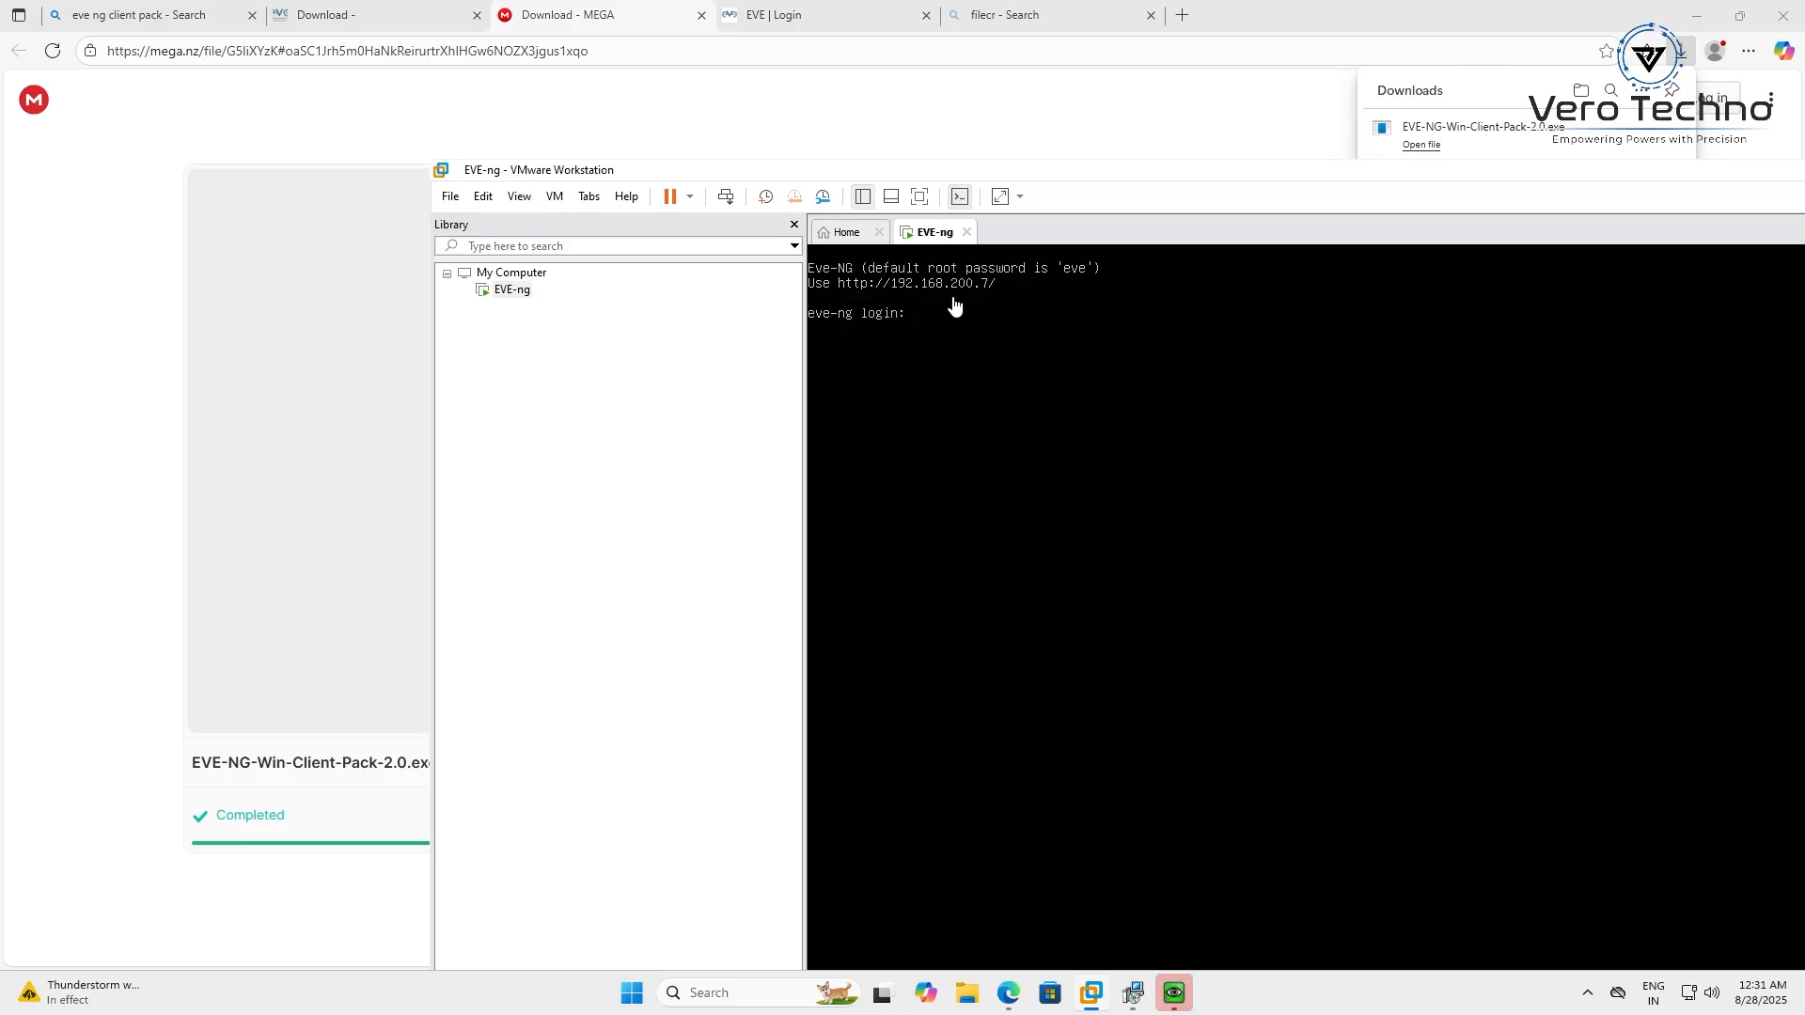
Load the EVE-NG web interface at 192.168.200.7 in a new tab
left_click(1183, 19)
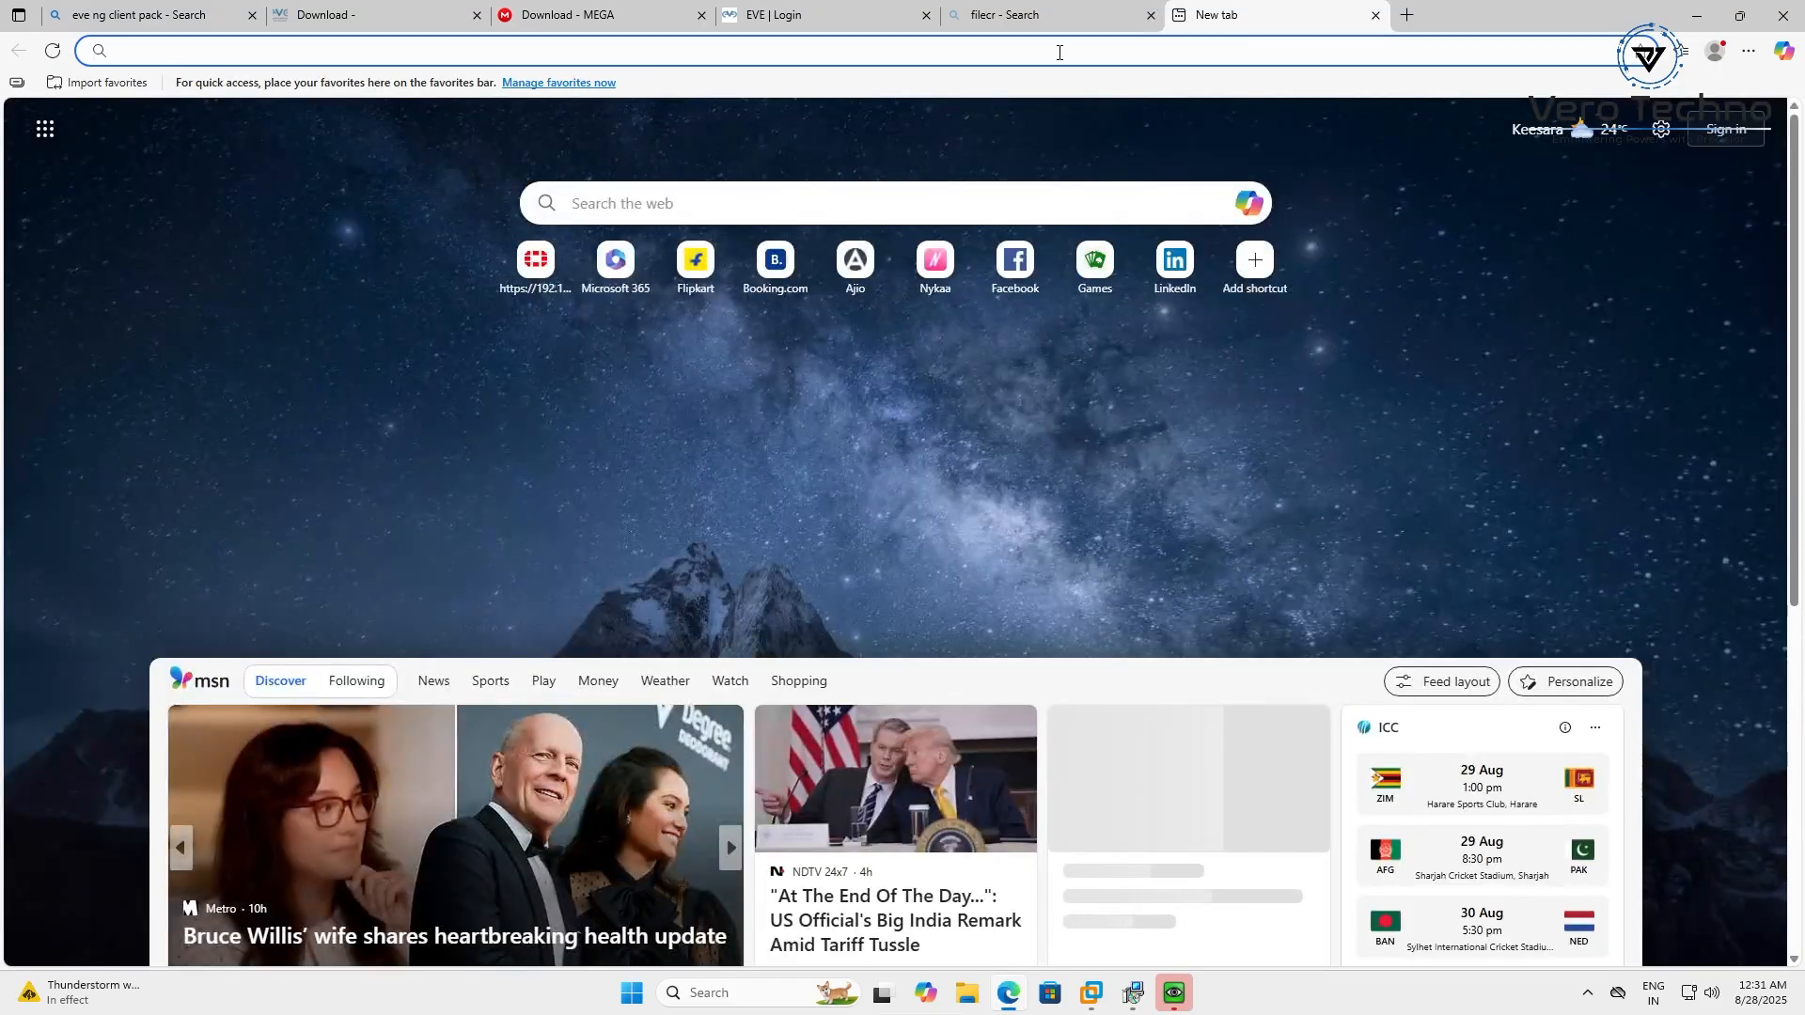
left_click(1060, 53)
type("192")
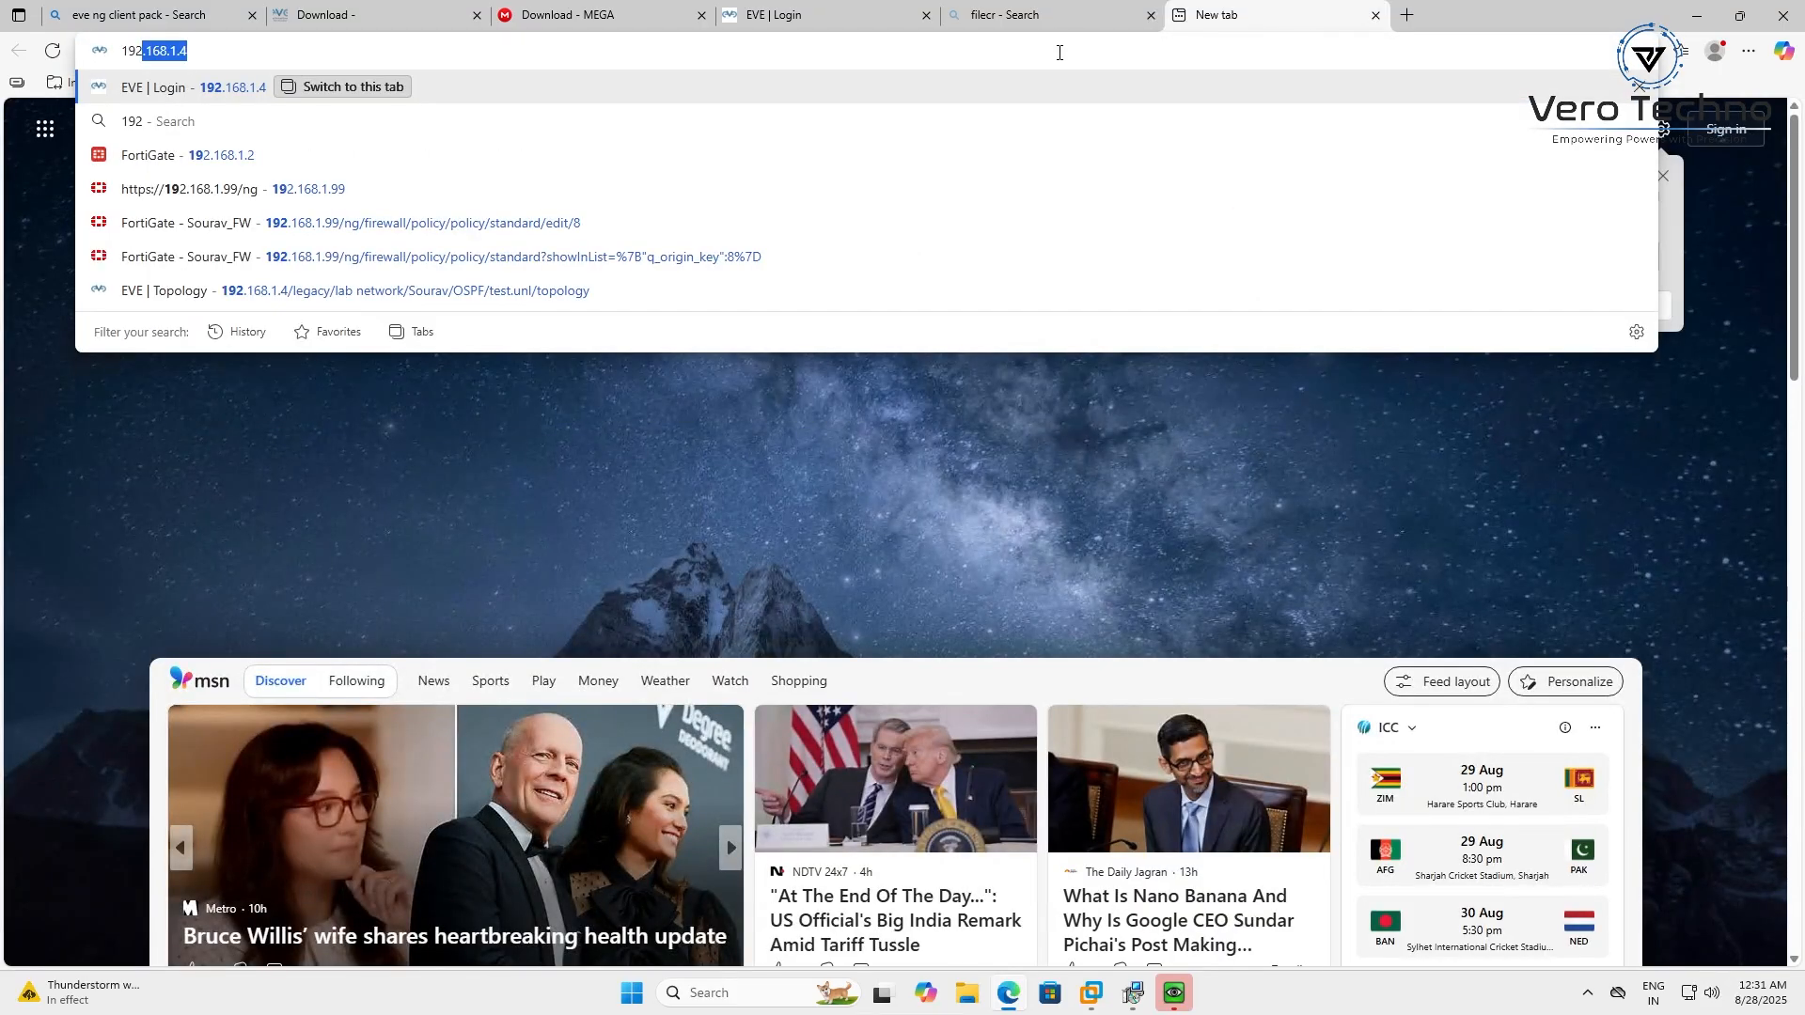
type(".168.200.7")
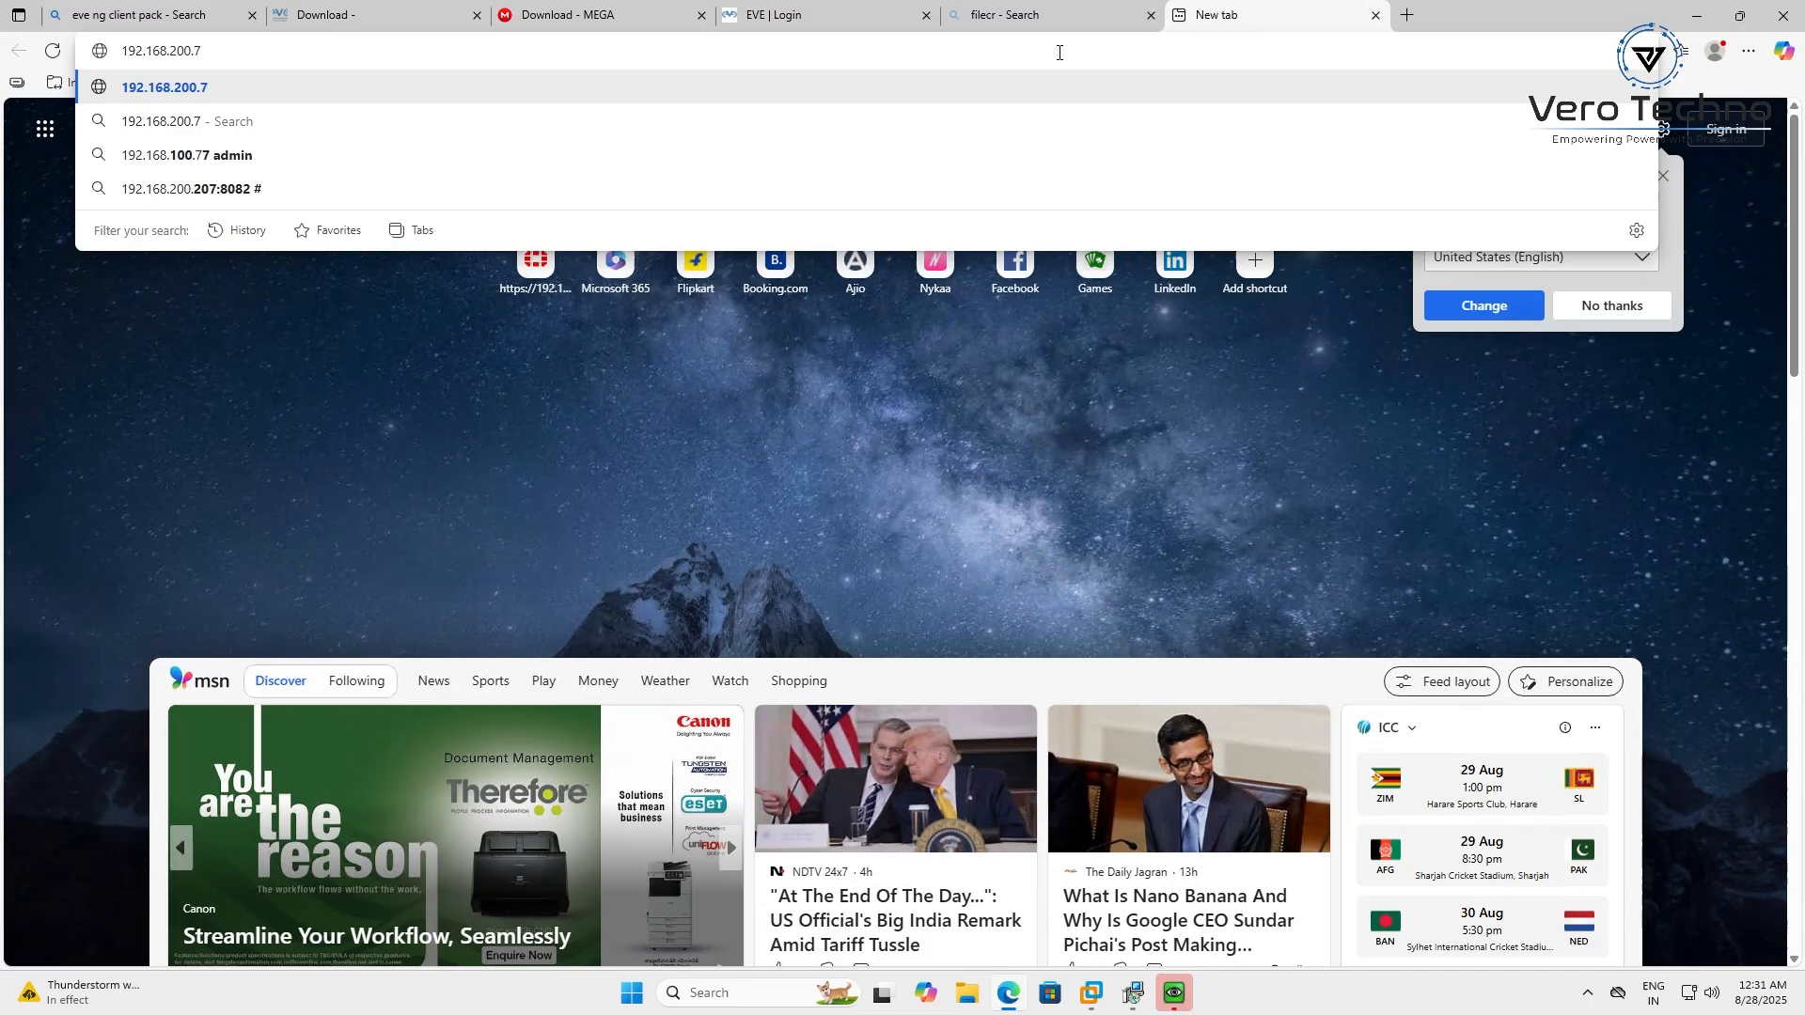
key("Return")
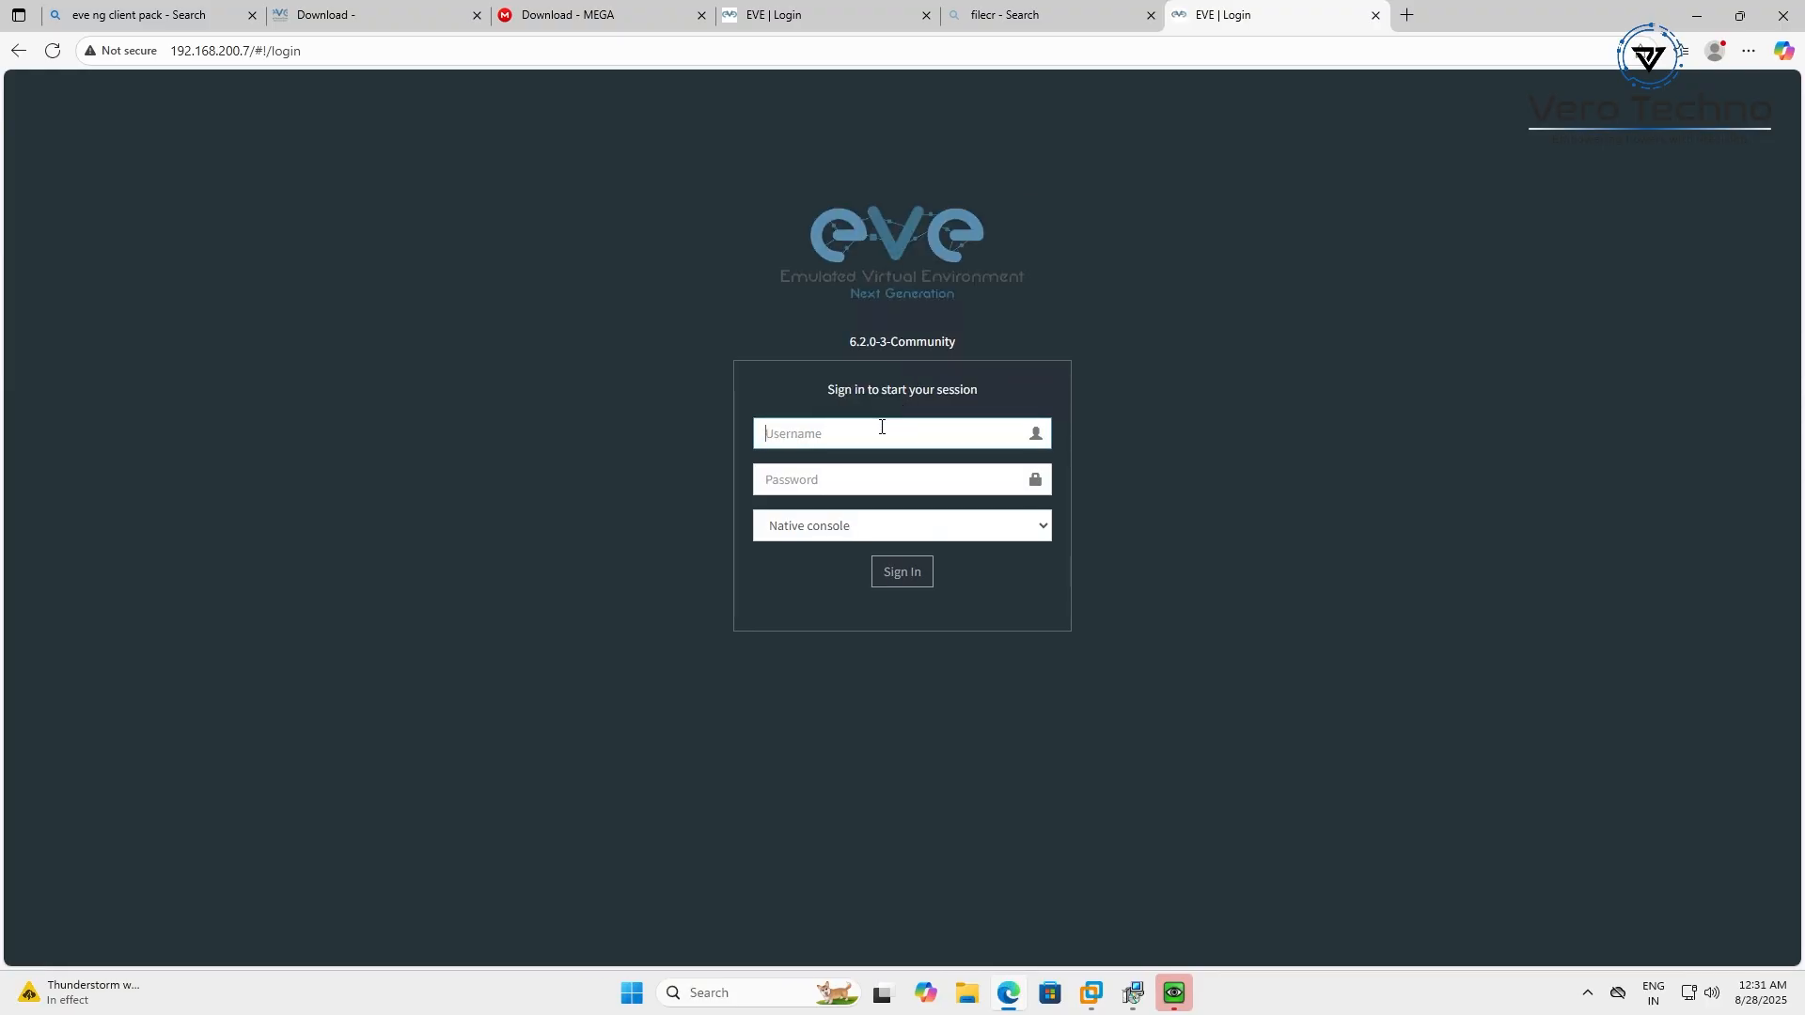
Fill in the EVE-NG username and password, try signing in, and return to UltraVNC setup
type("admin")
key("Tab")
type("e")
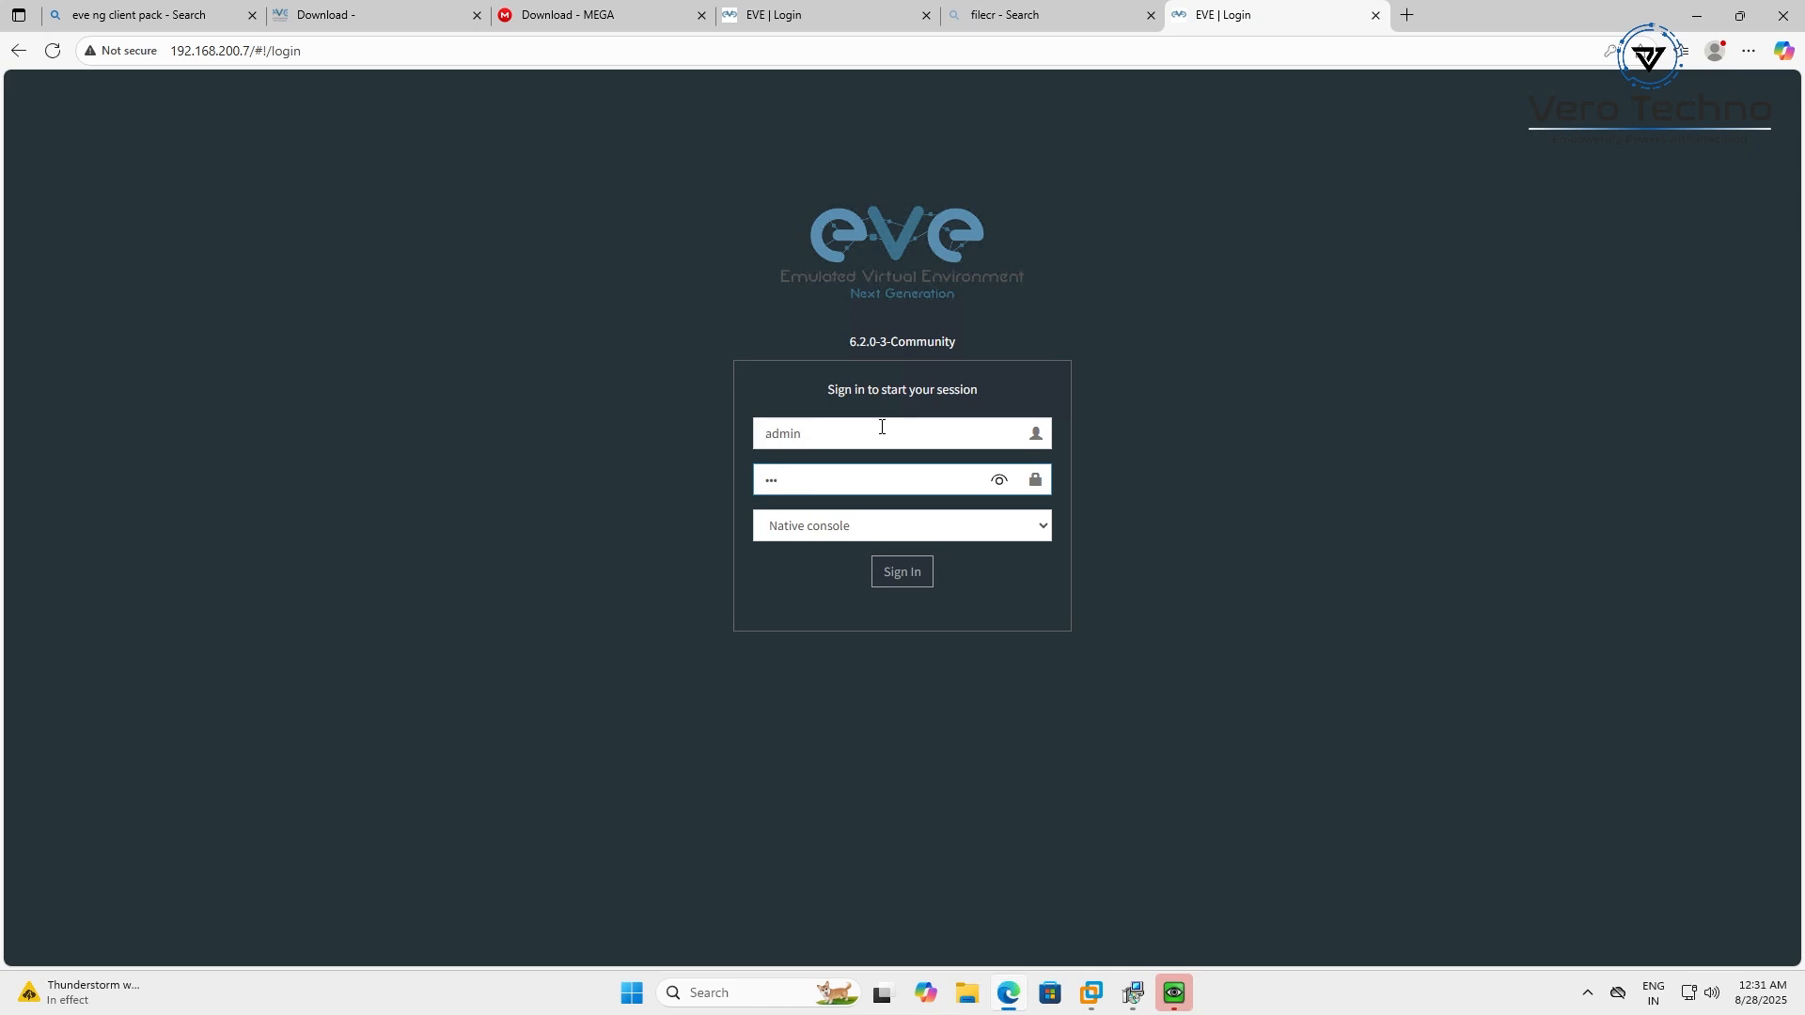
left_click(895, 581)
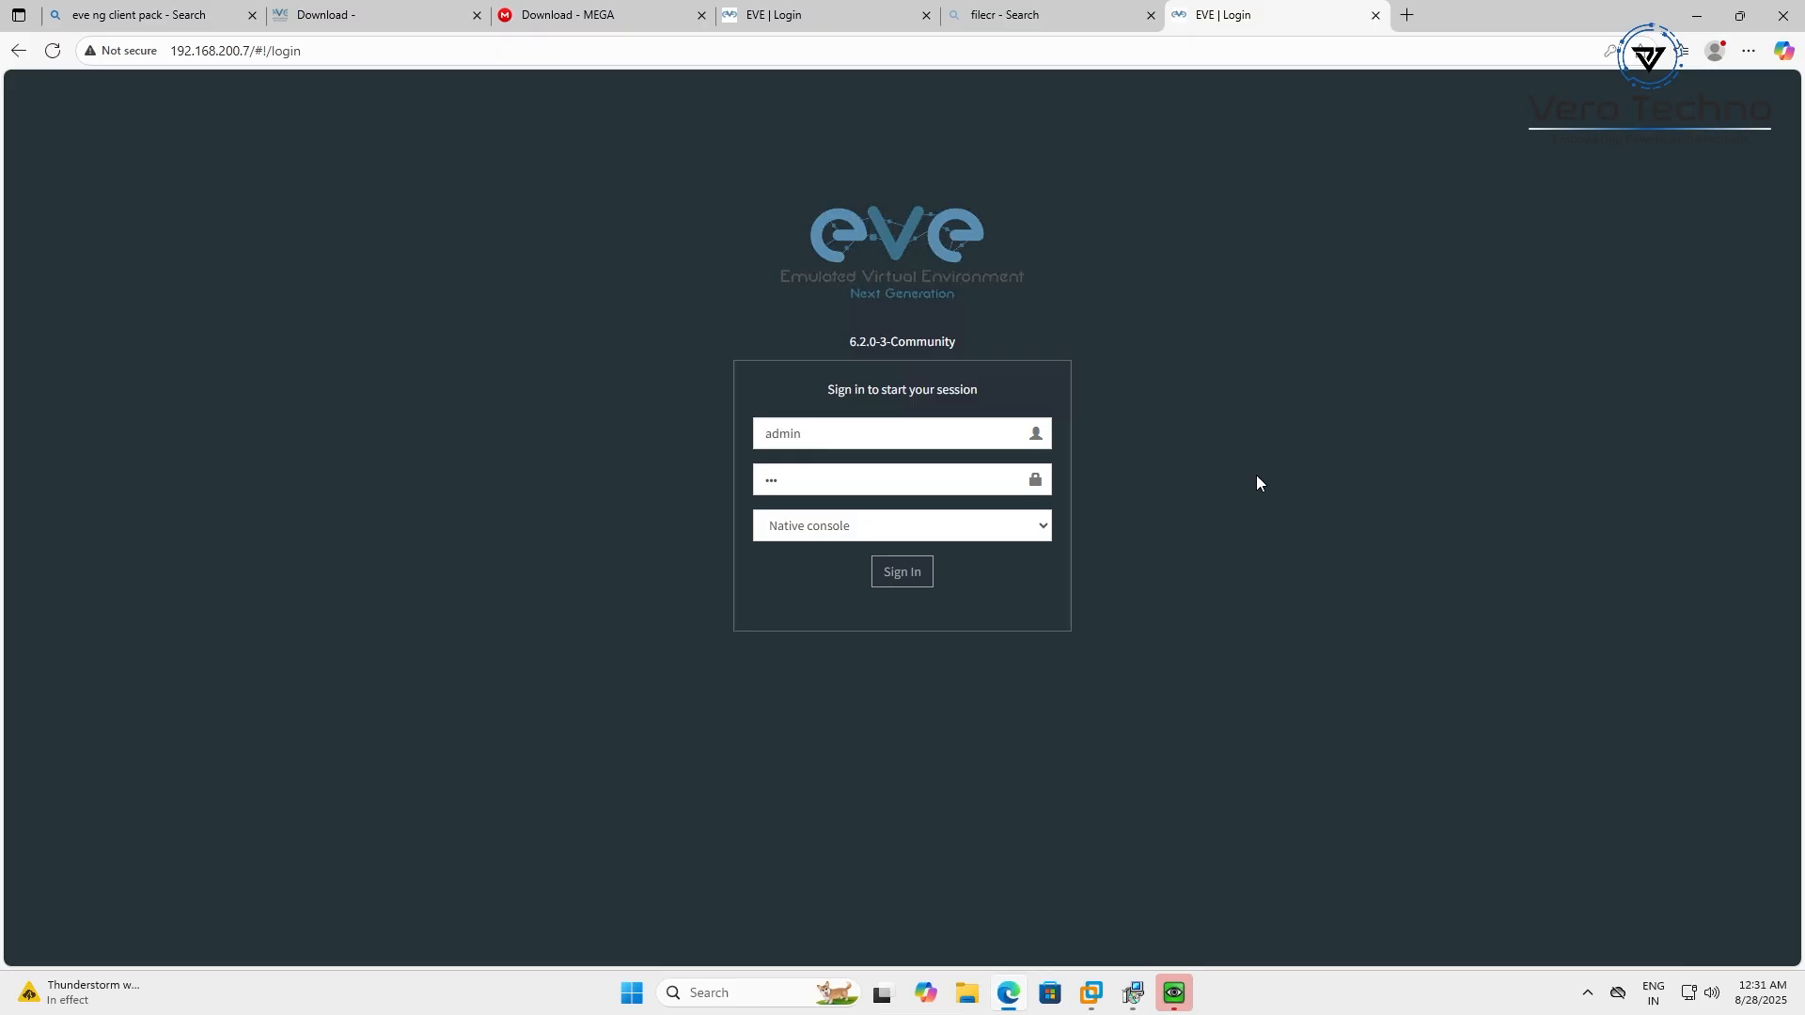
left_click(1173, 993)
Finish the UltraVNC setup and accept the Wireshark 3.0.6 licence agreement
left_click(1008, 648)
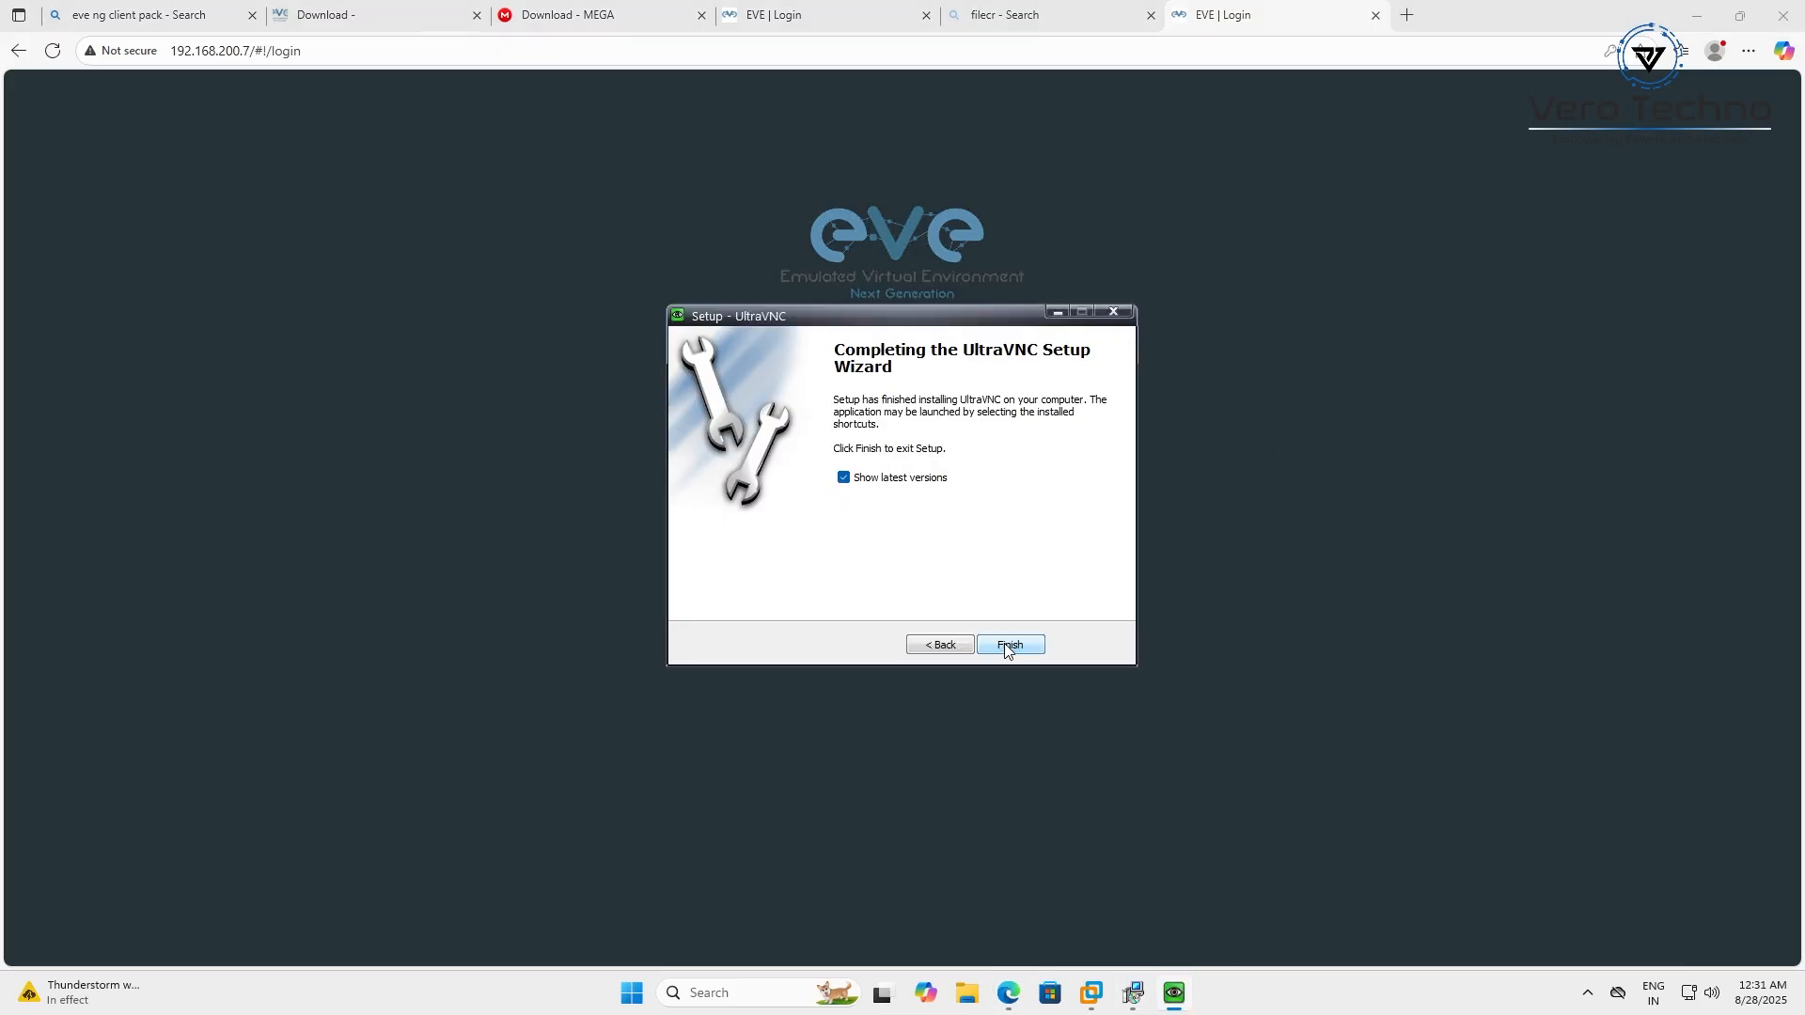
left_click(1007, 644)
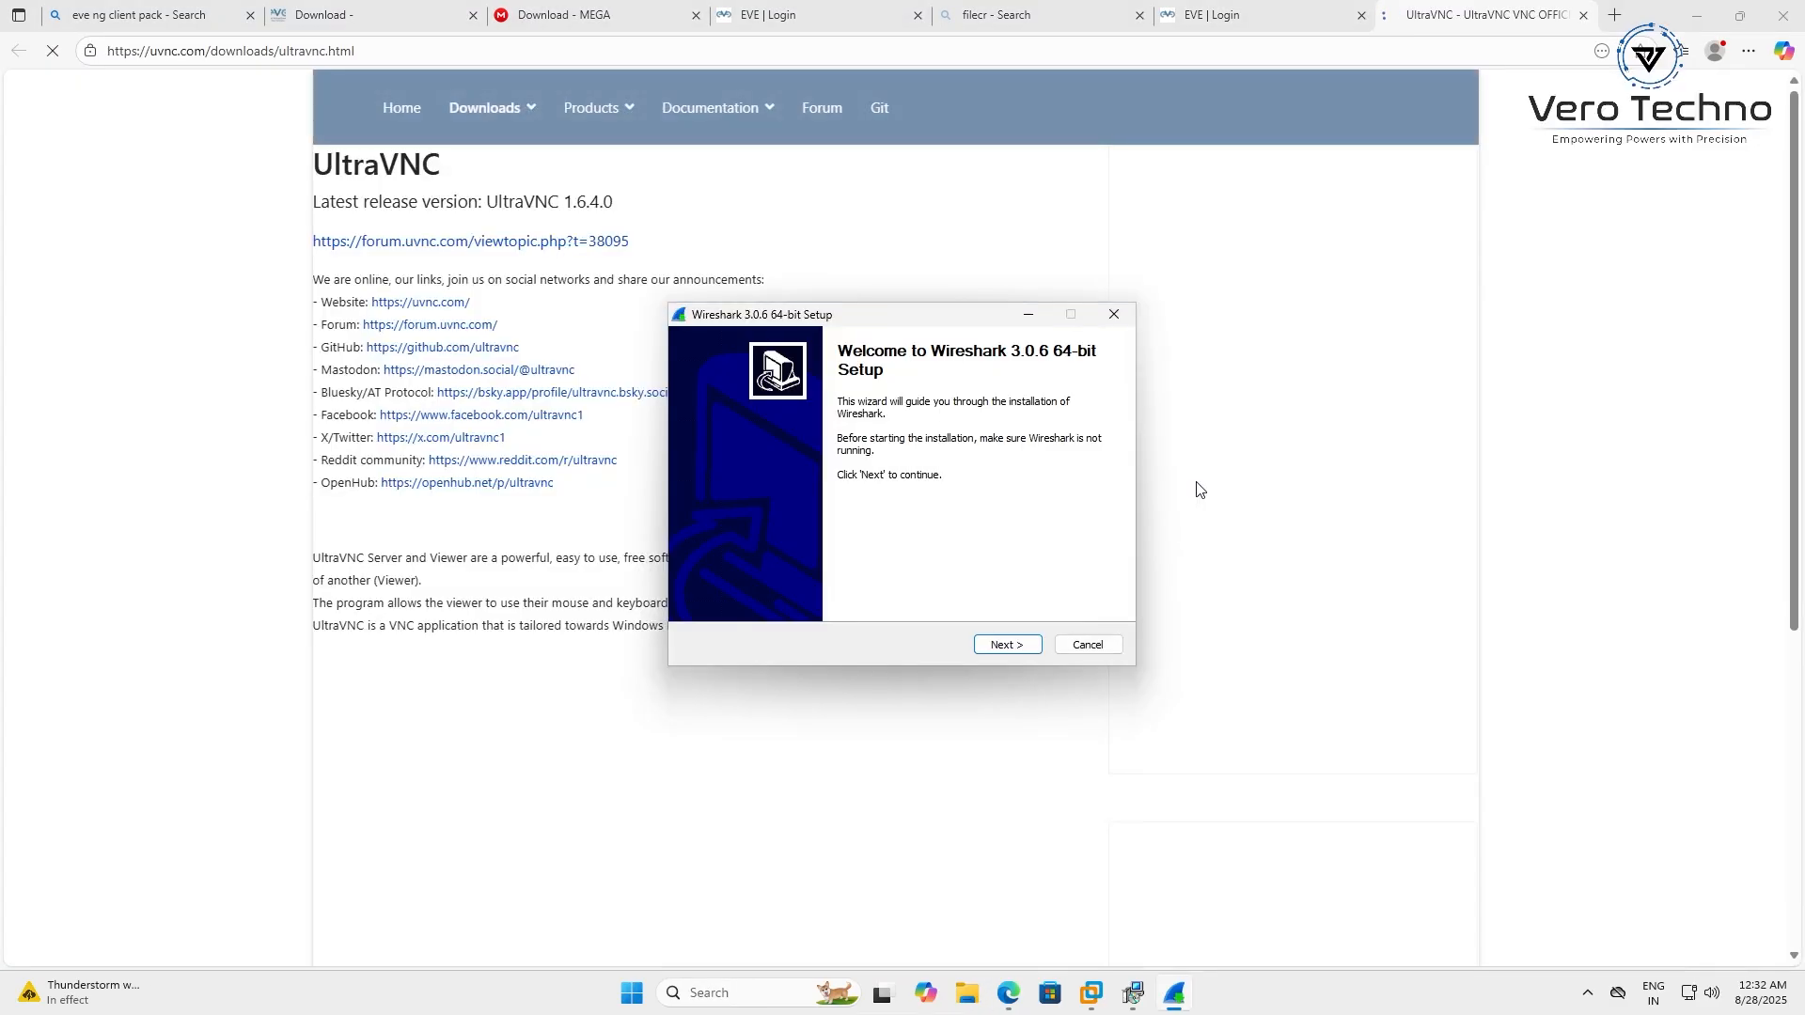
left_click(1006, 648)
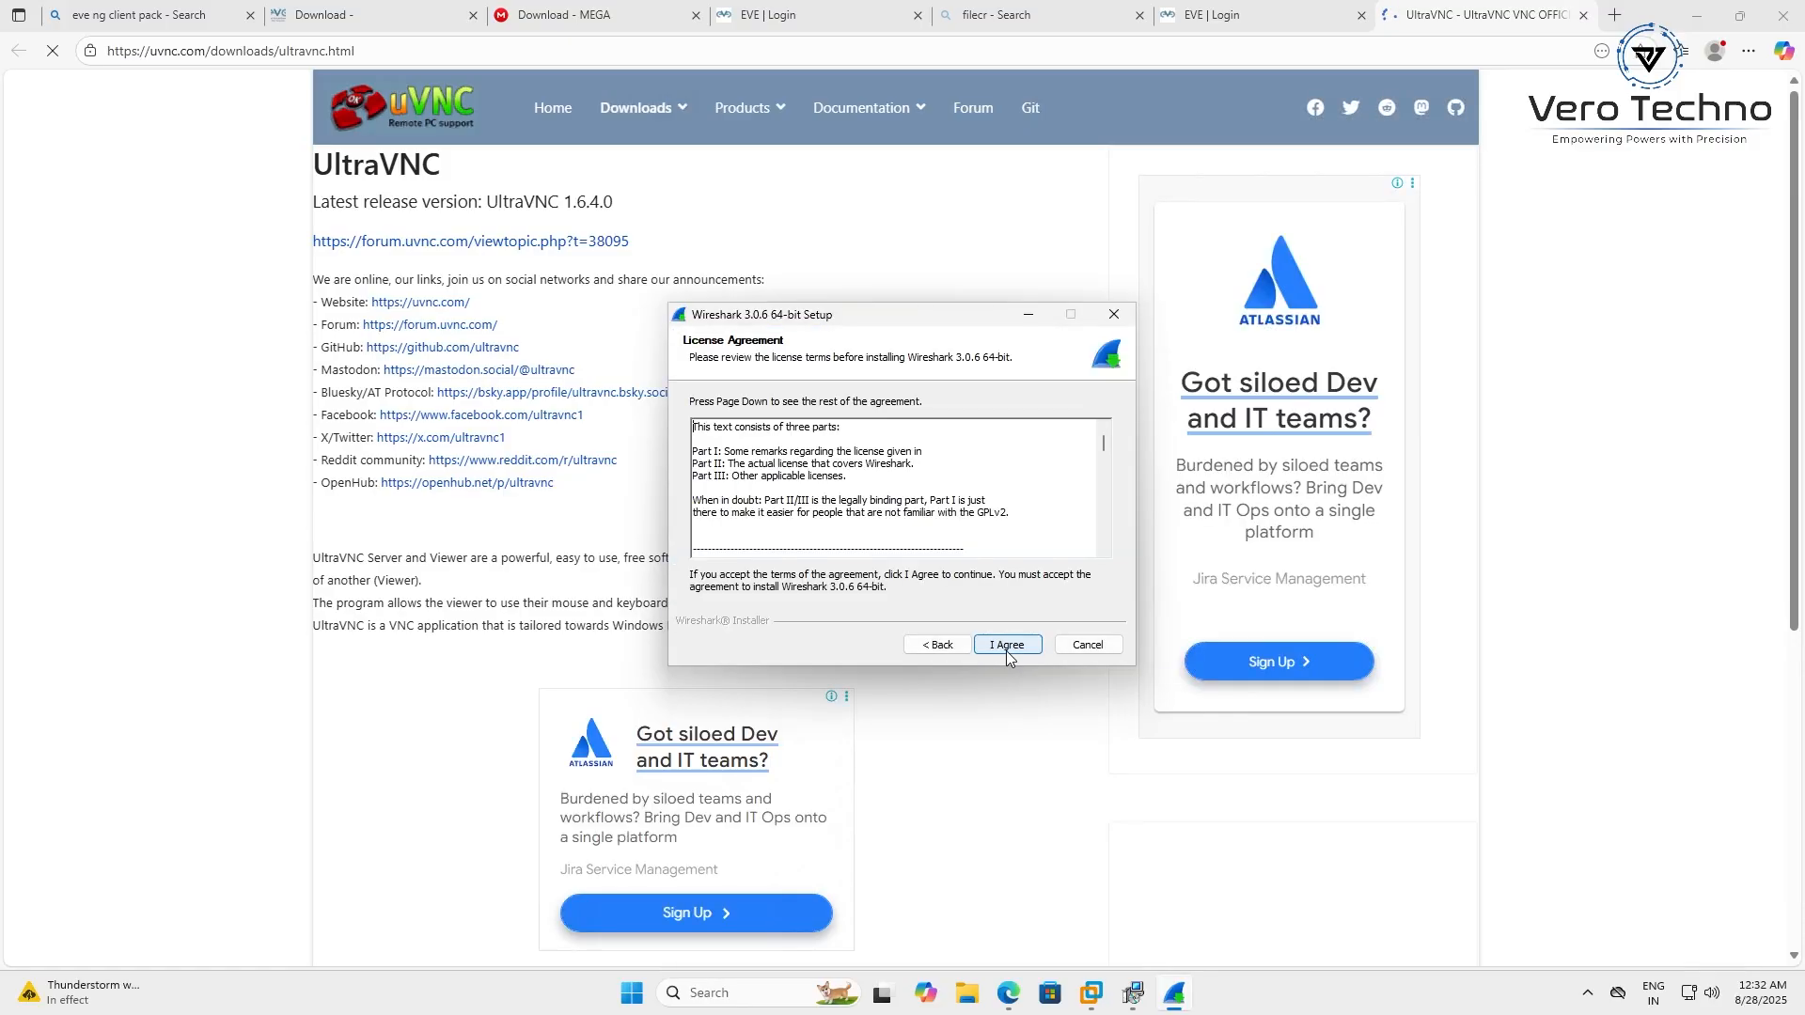
left_click(1005, 649)
Install Wireshark with default components, tasks and folder, without USBPcap
left_click(1006, 649)
left_click(1005, 649)
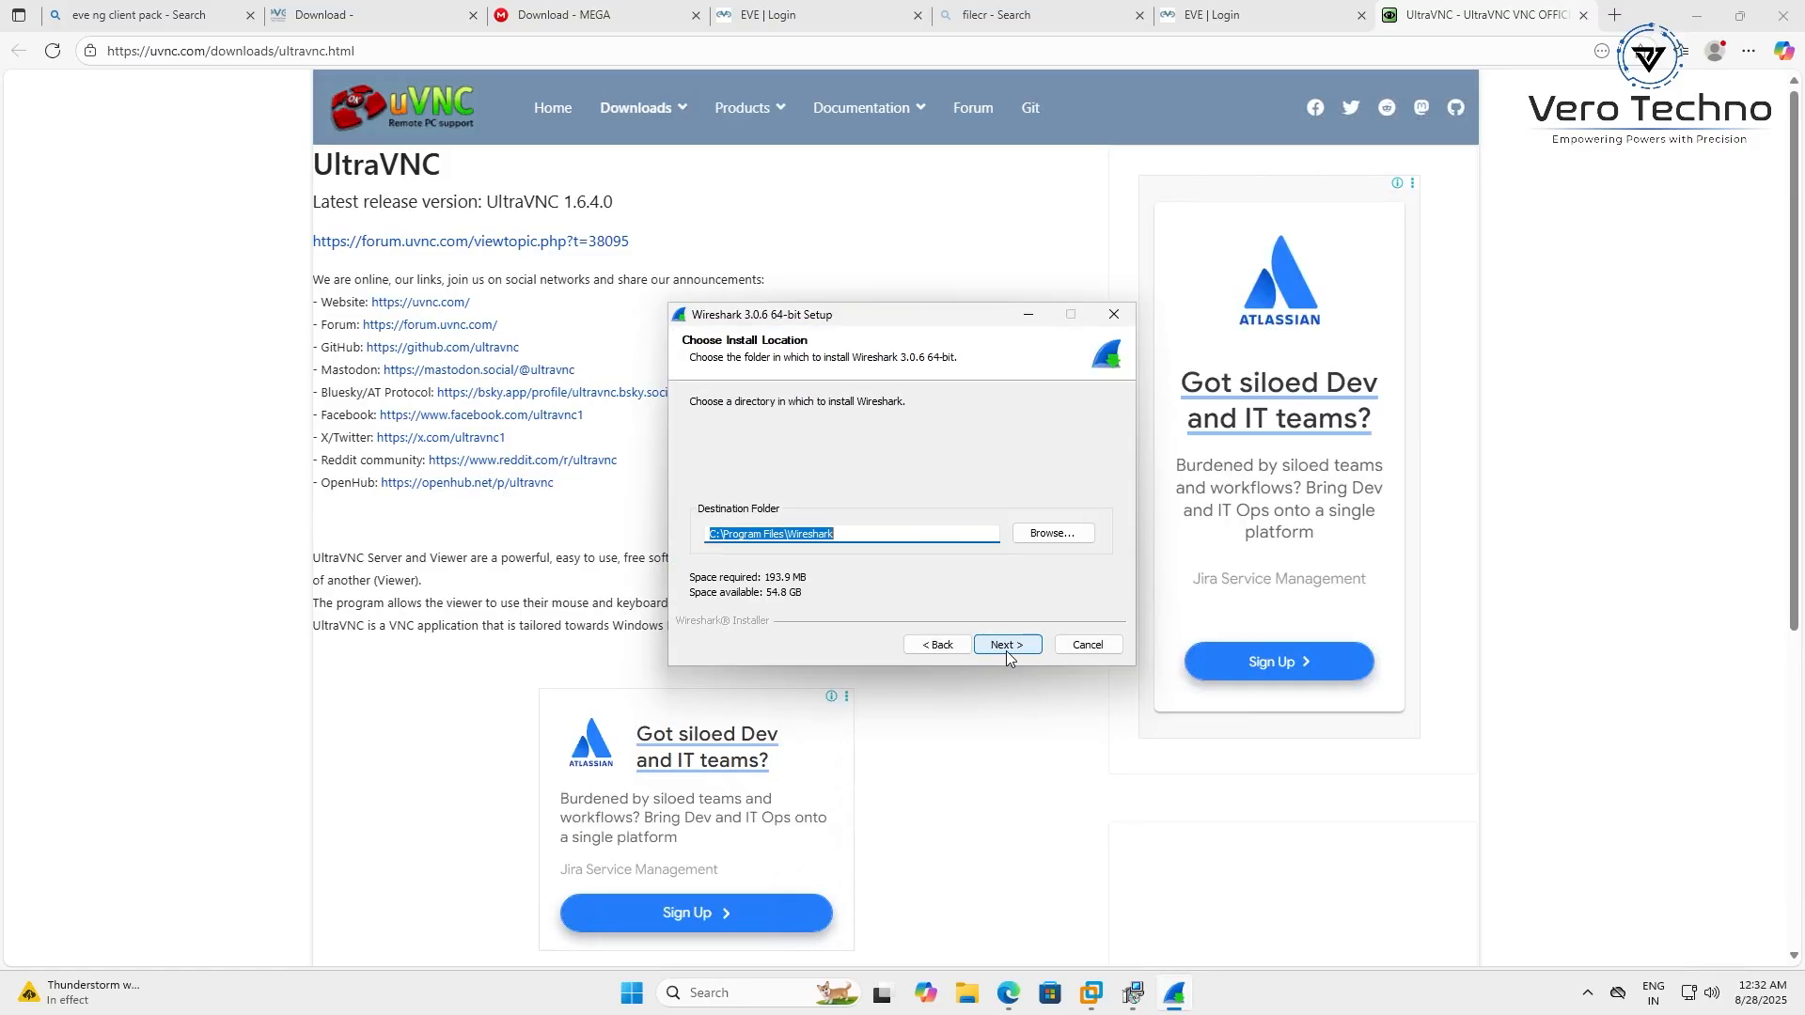
left_click(1006, 649)
left_click(1006, 649)
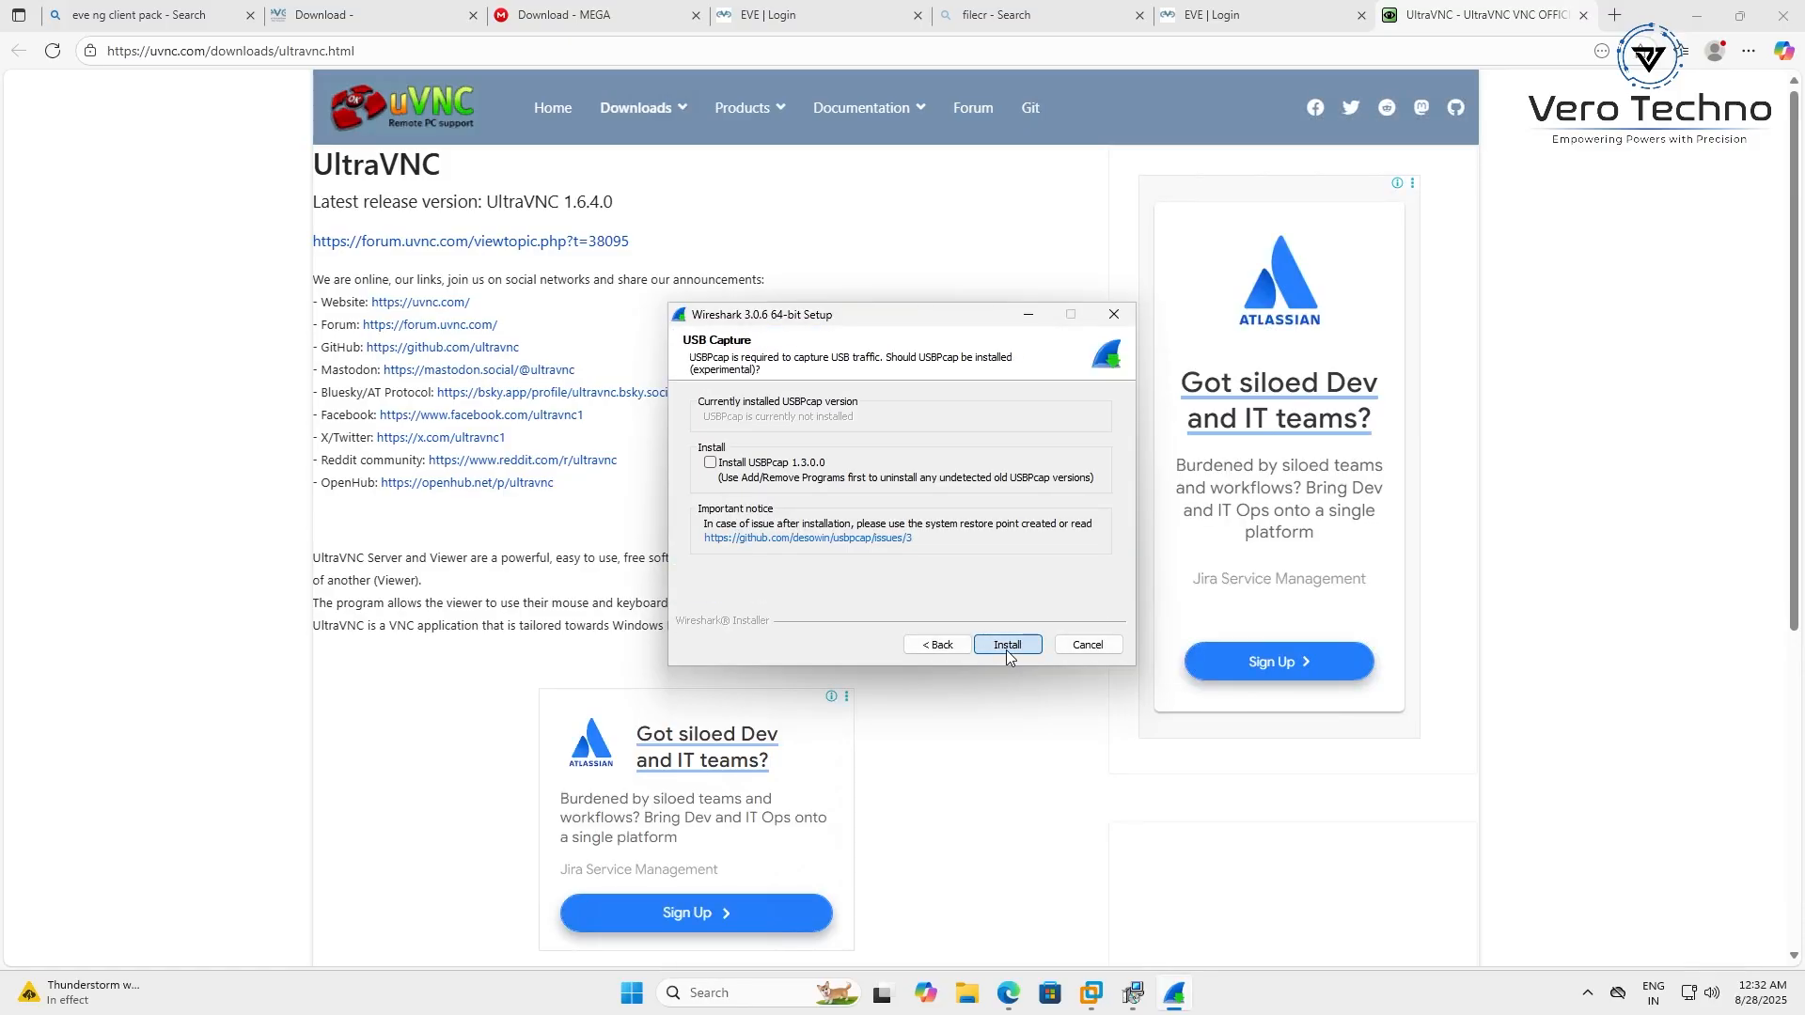
left_click(1006, 649)
Return to the EVE login tab and sign in to the EVE-NG web interface
left_click(1217, 15)
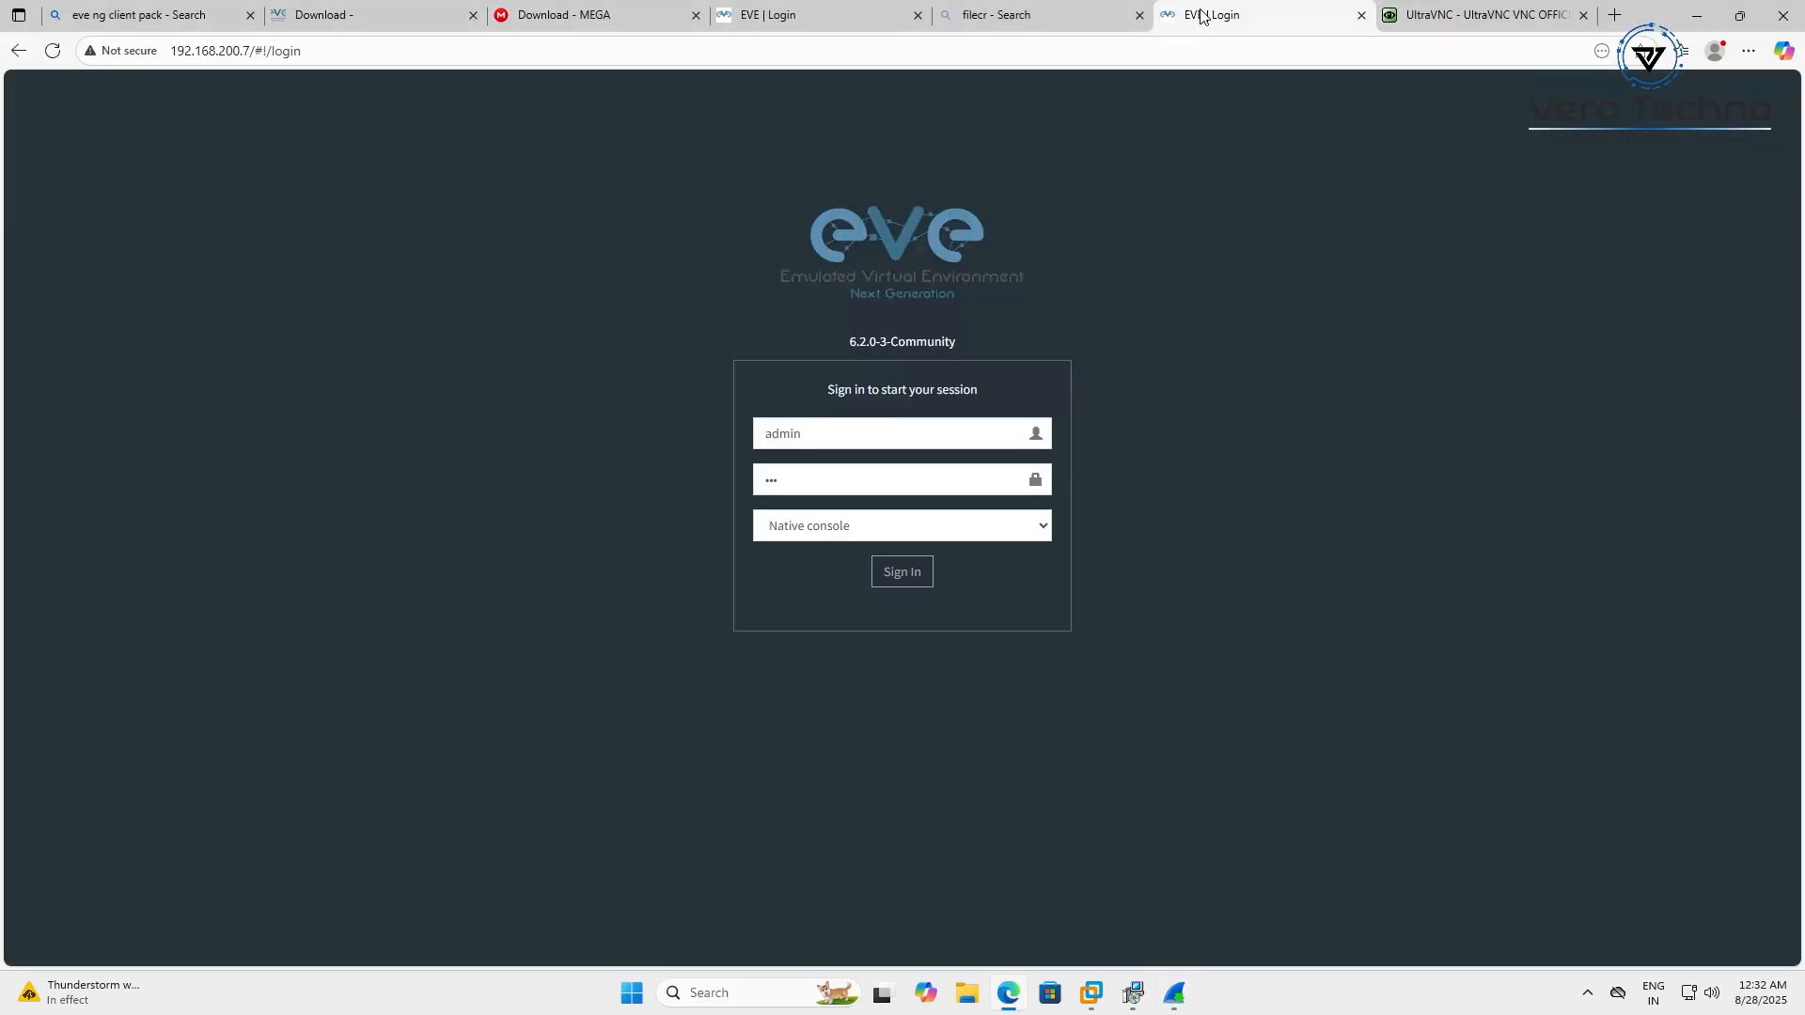
left_click(893, 480)
left_click(902, 581)
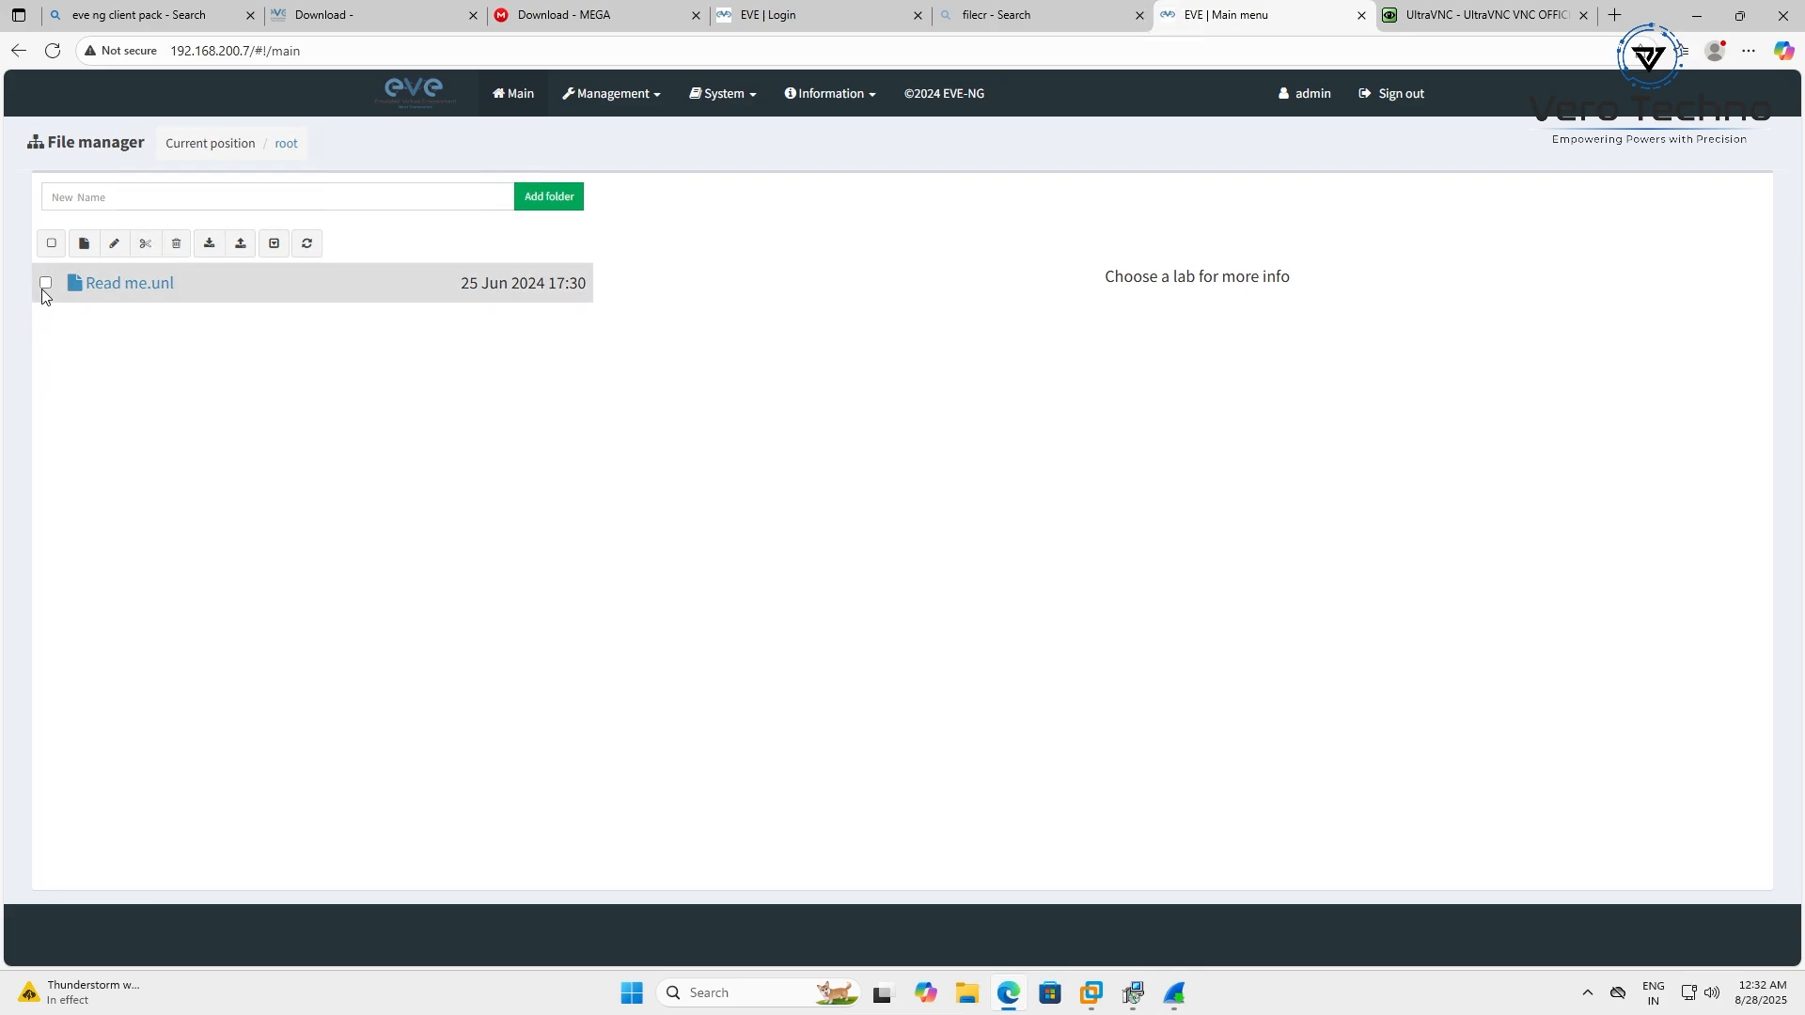
Create a new EVE-NG lab named 'test' and save it
left_click(83, 244)
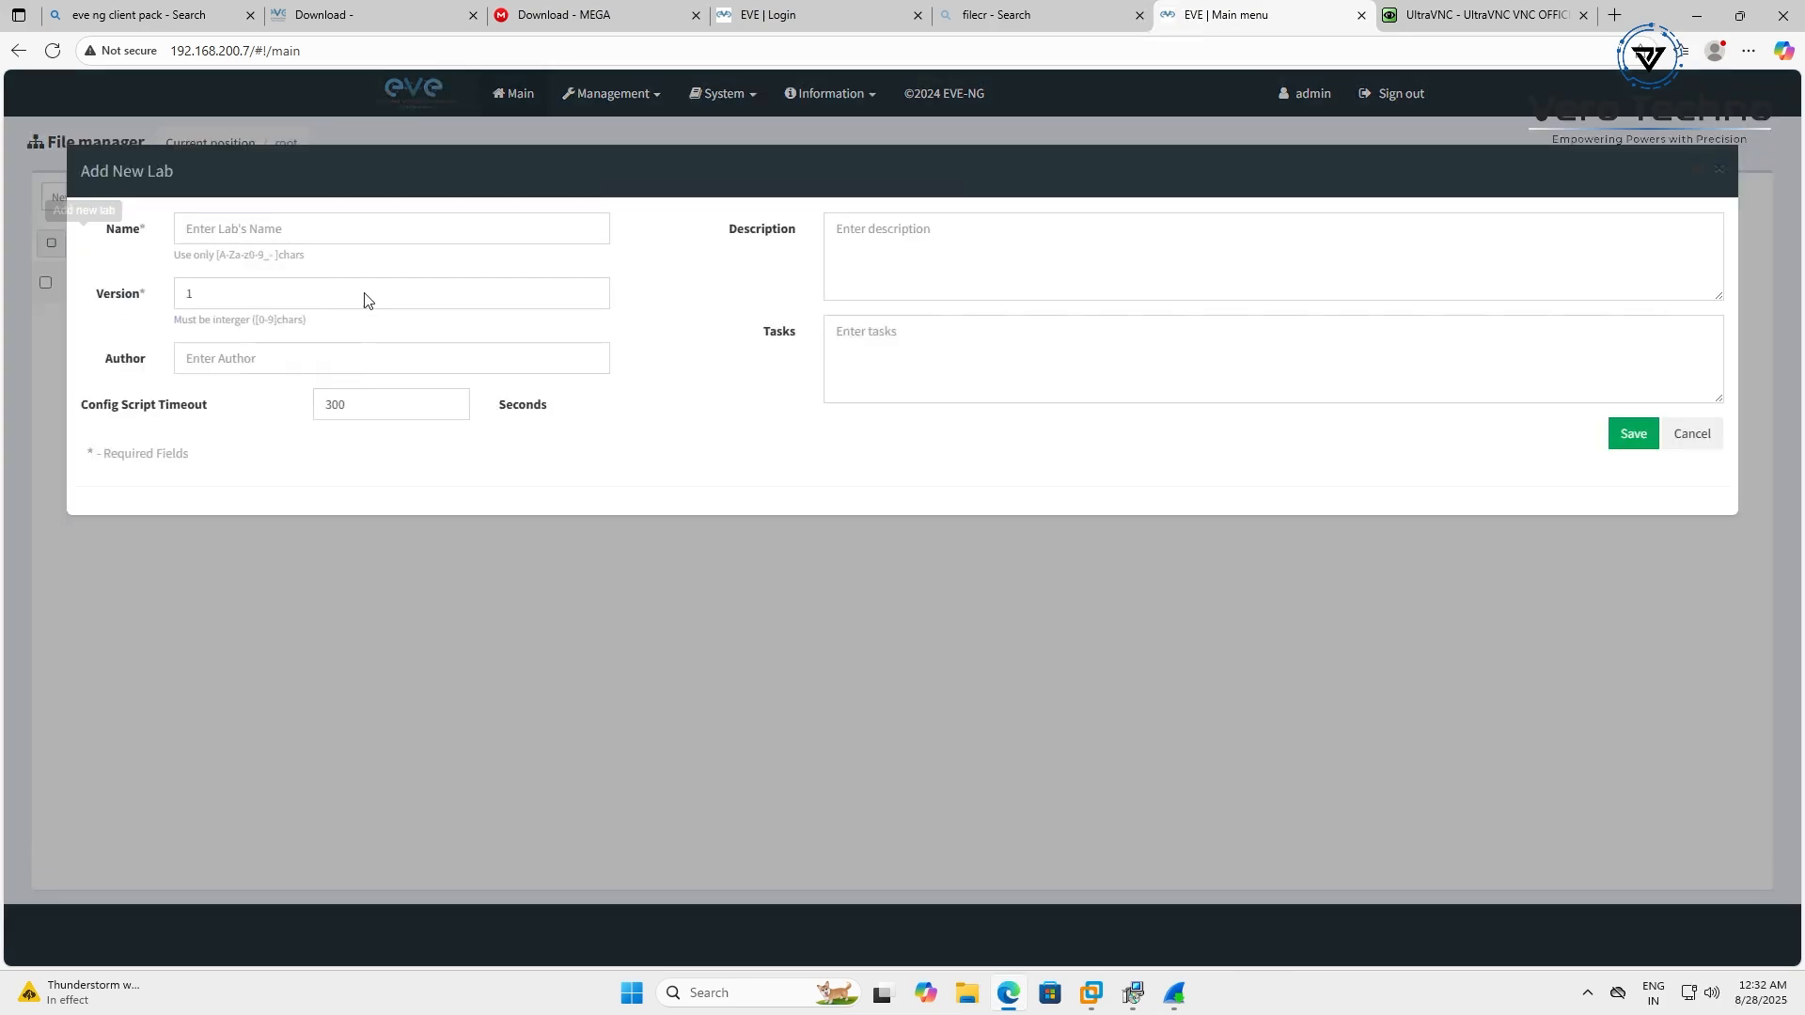
left_click(423, 227)
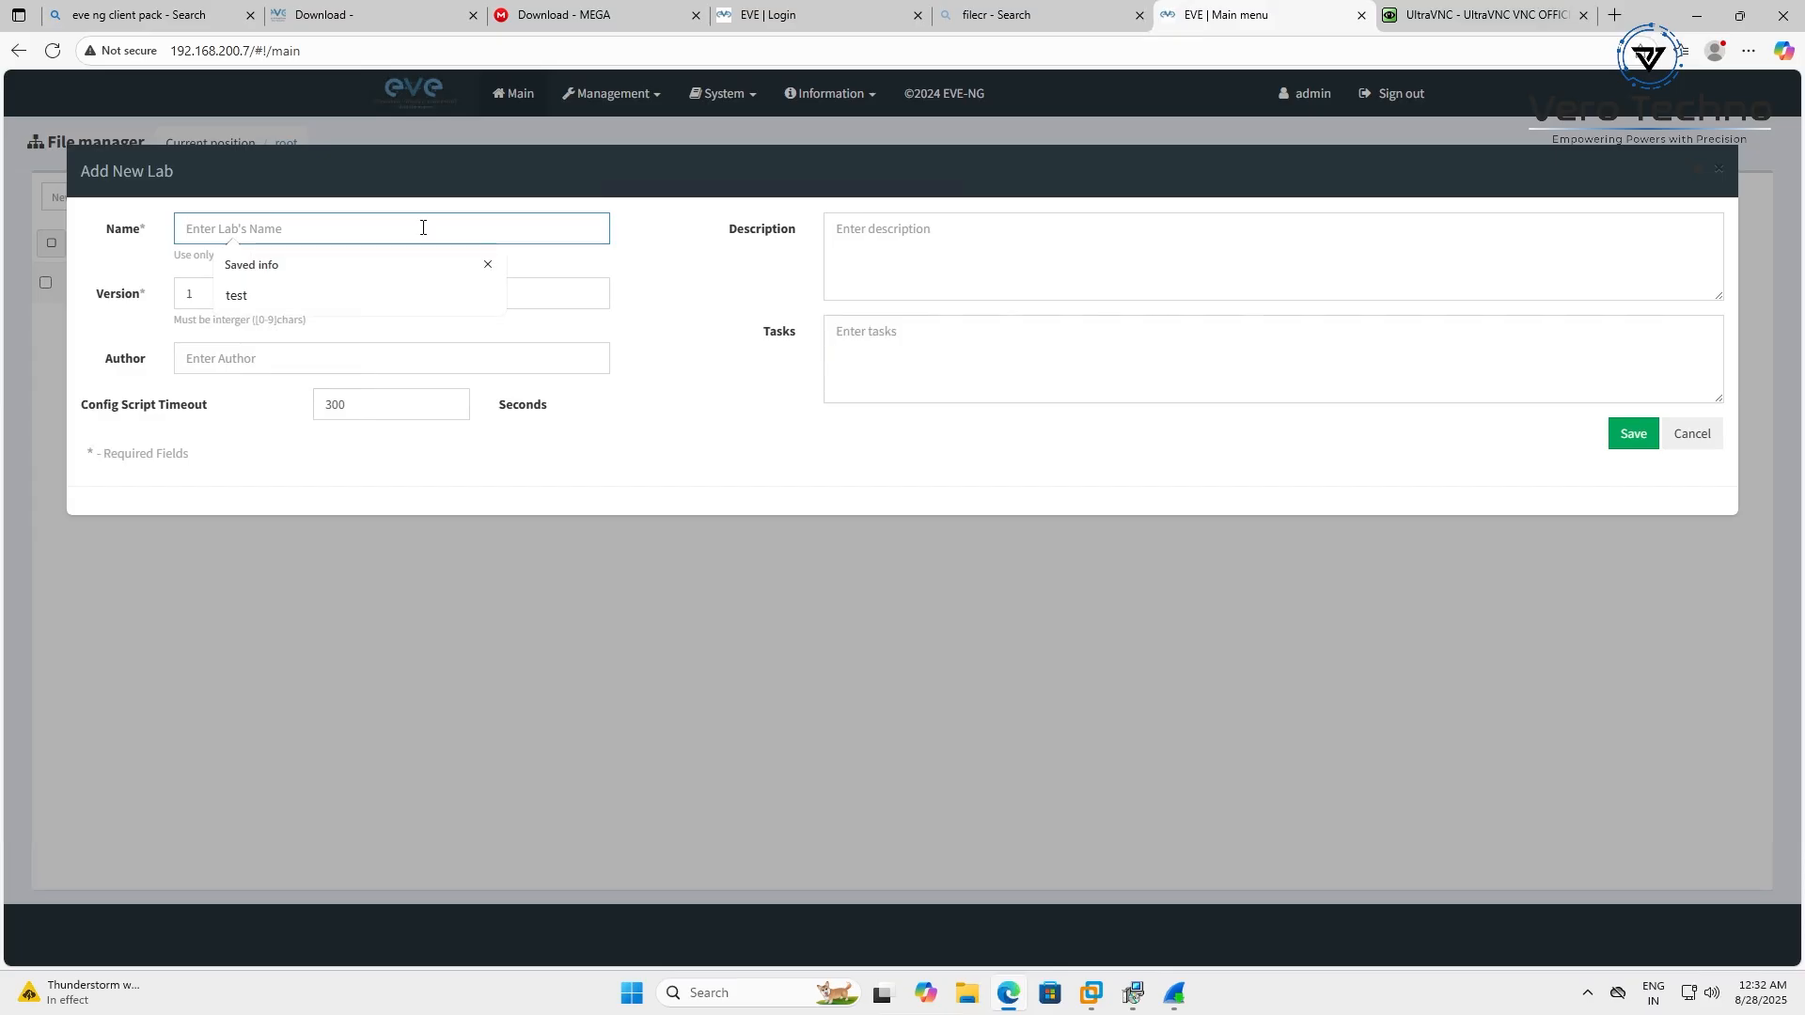
type("test")
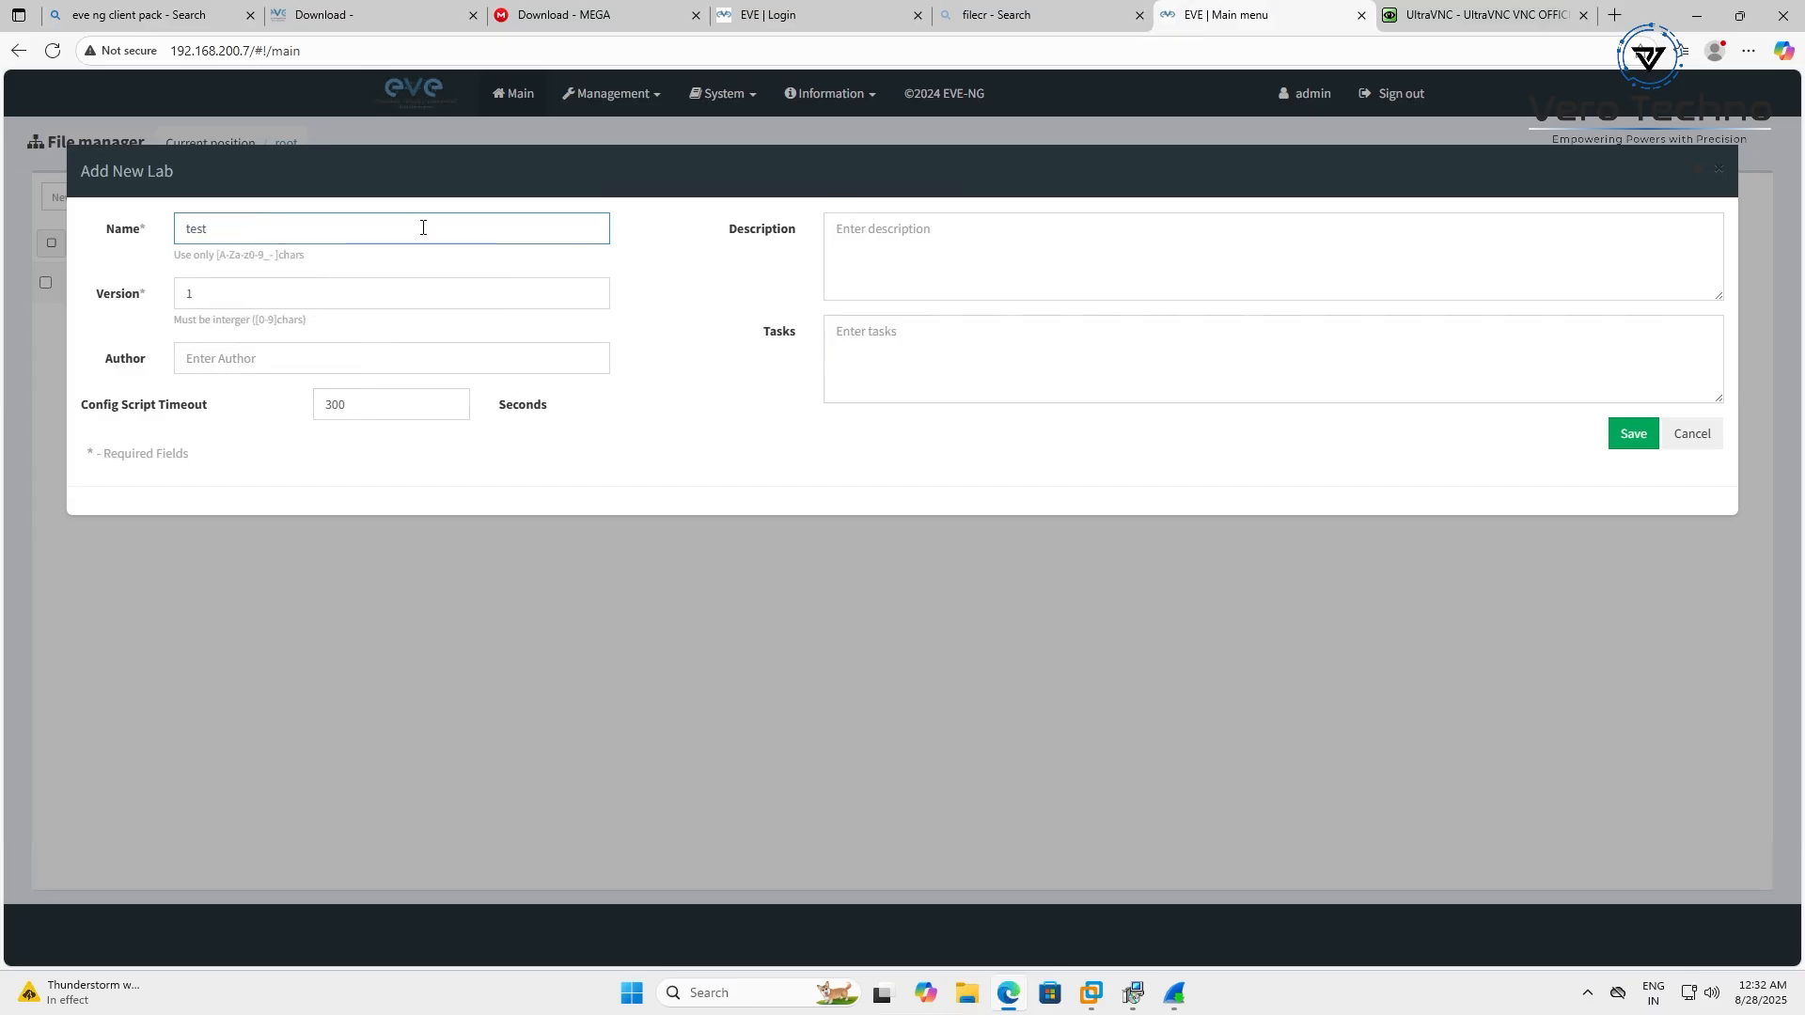
left_click(1633, 433)
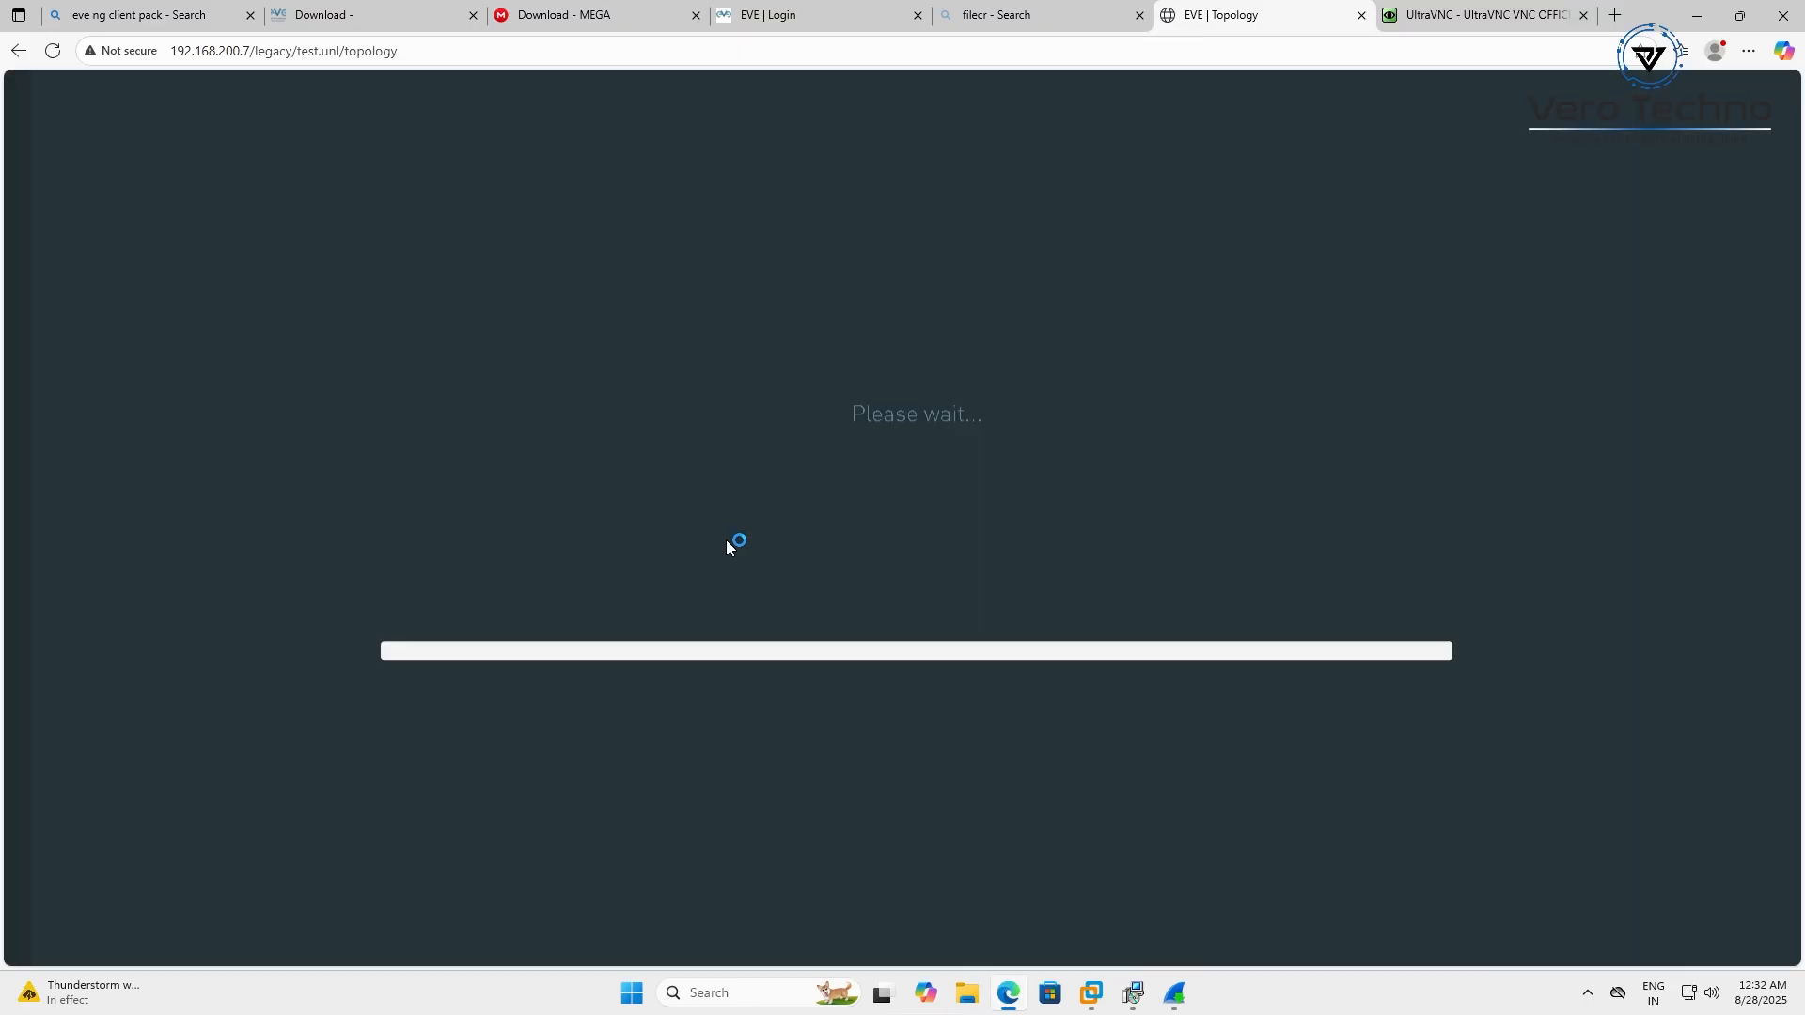
Accept the Npcap licence, install it with default options, and move the installer window aside
left_click(999, 649)
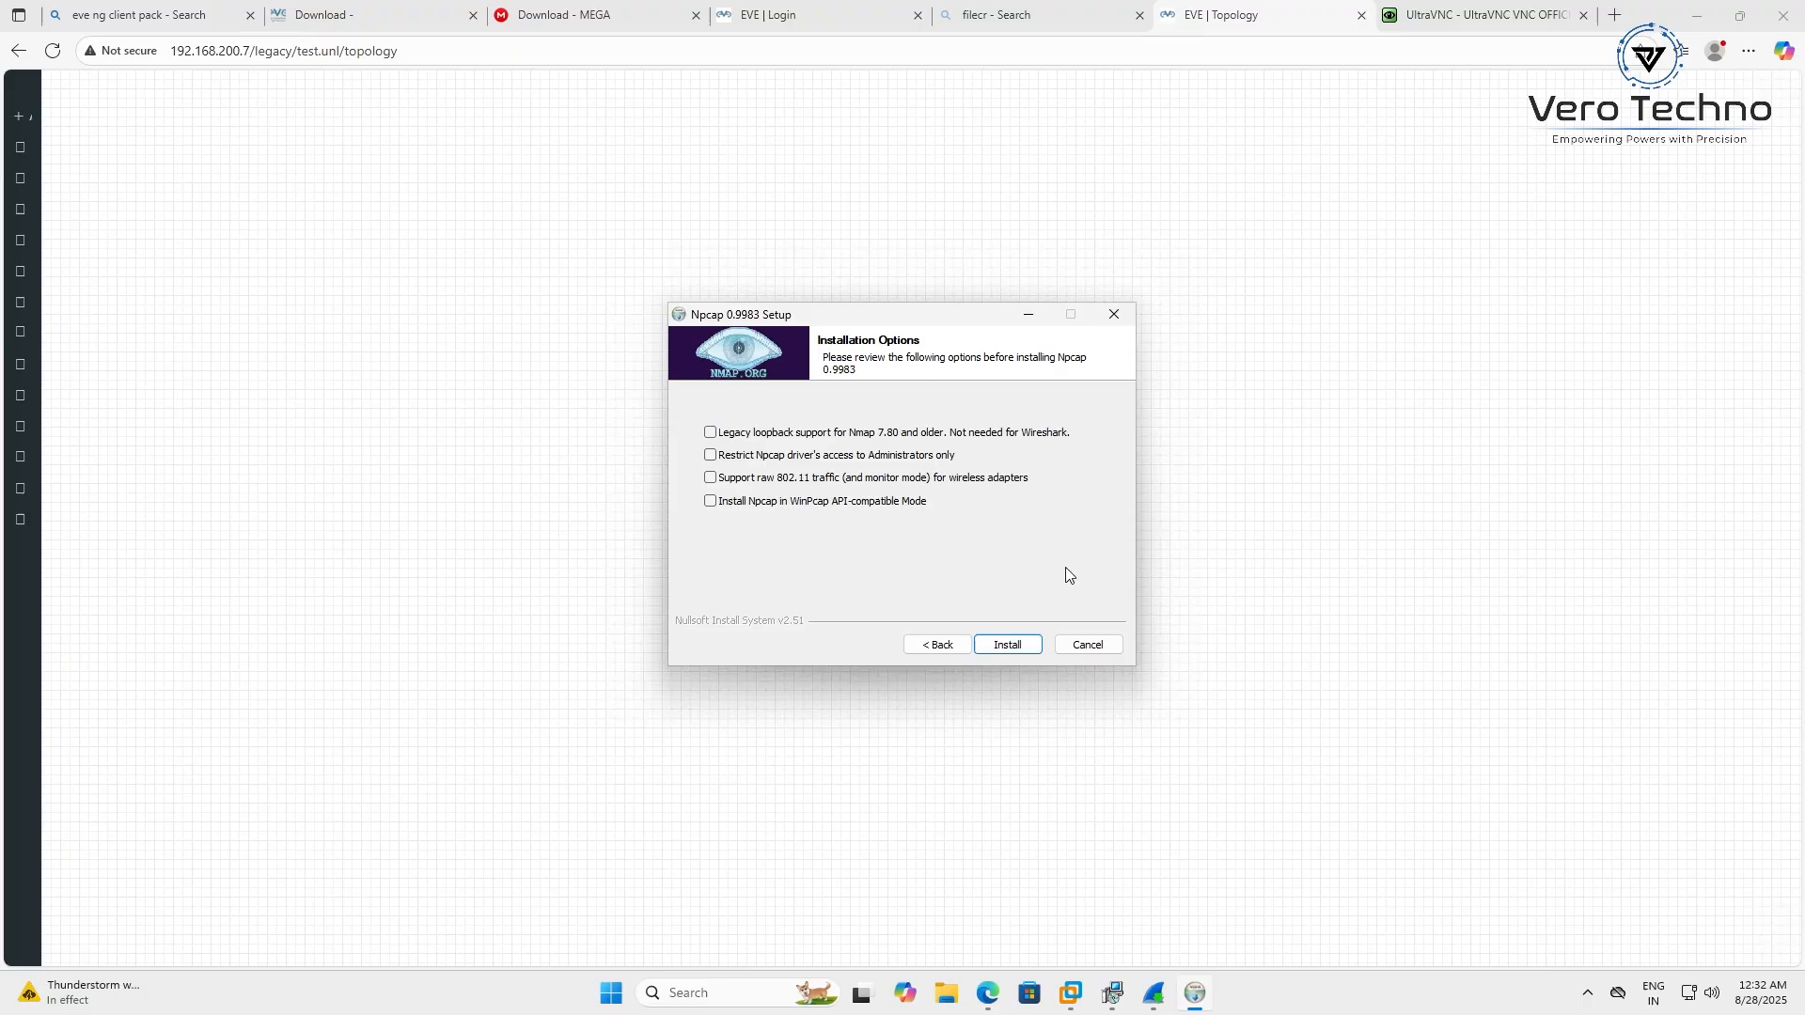
left_click(1032, 647)
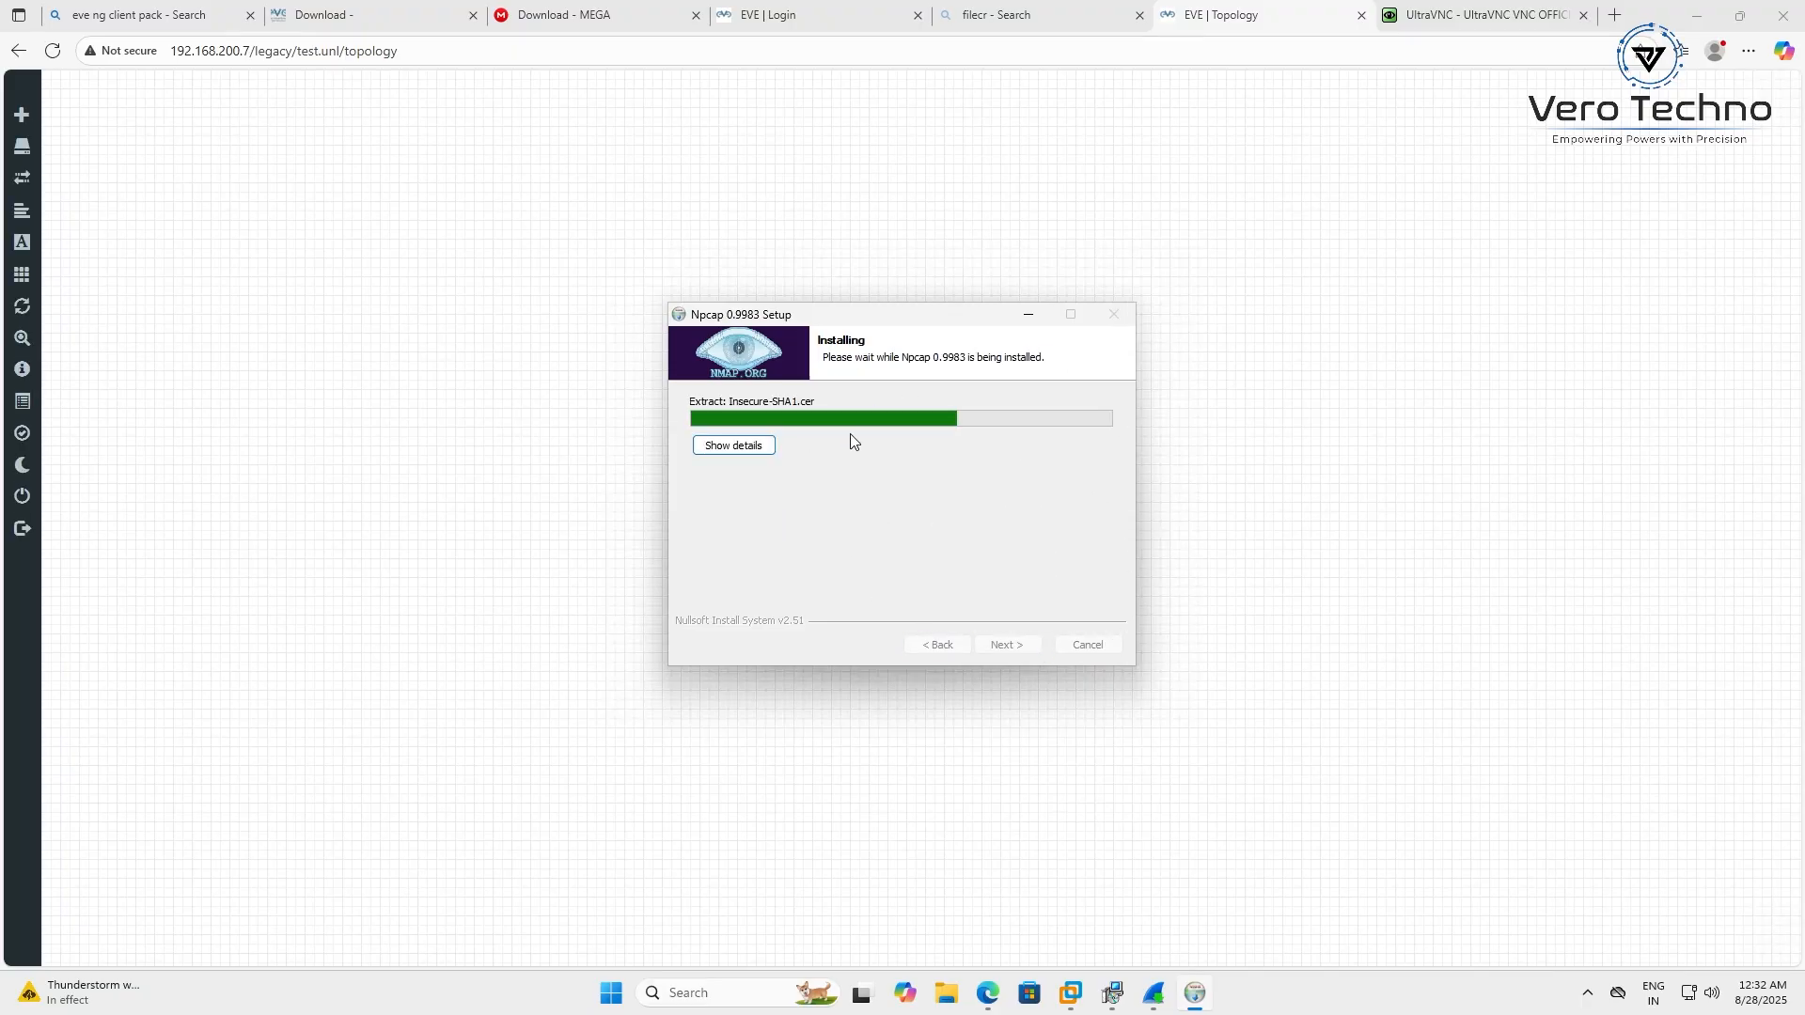
left_click_drag(869, 322, 1317, 335)
Browse the Add Node template list, then close it without adding a node
left_click(625, 340)
right_click(625, 340)
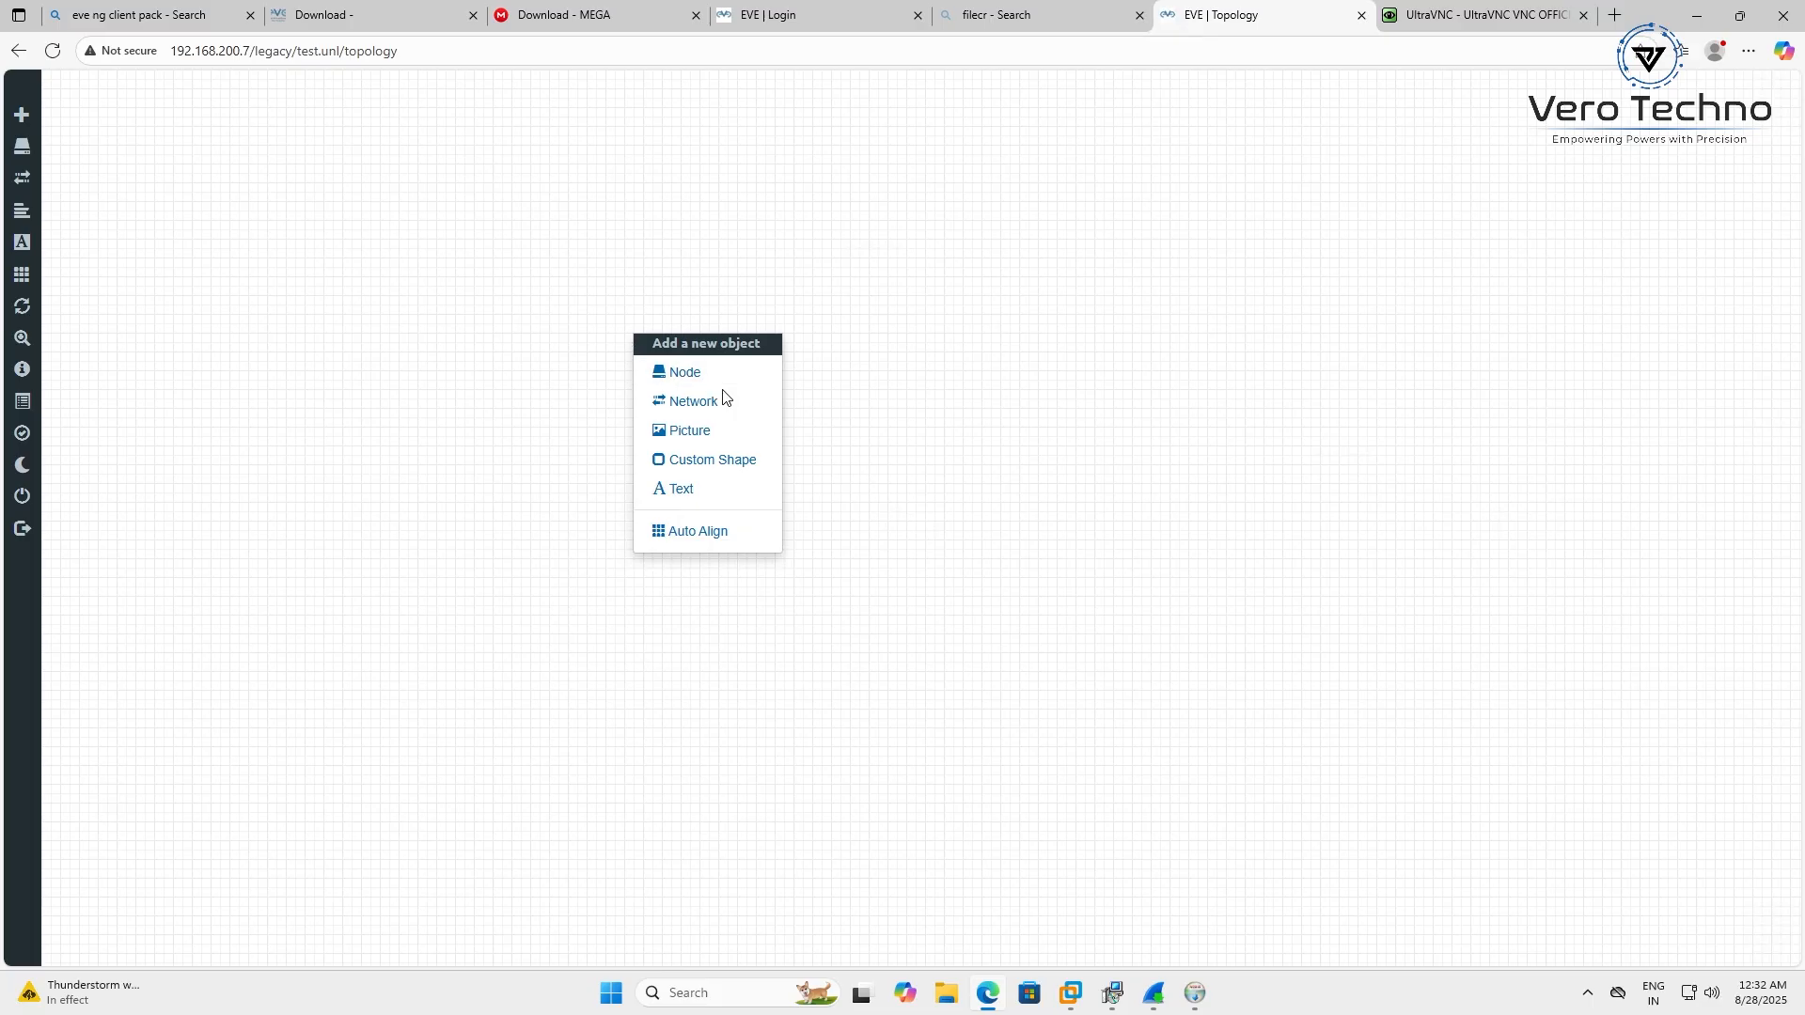
left_click(696, 376)
scroll(830, 644, "down", 4)
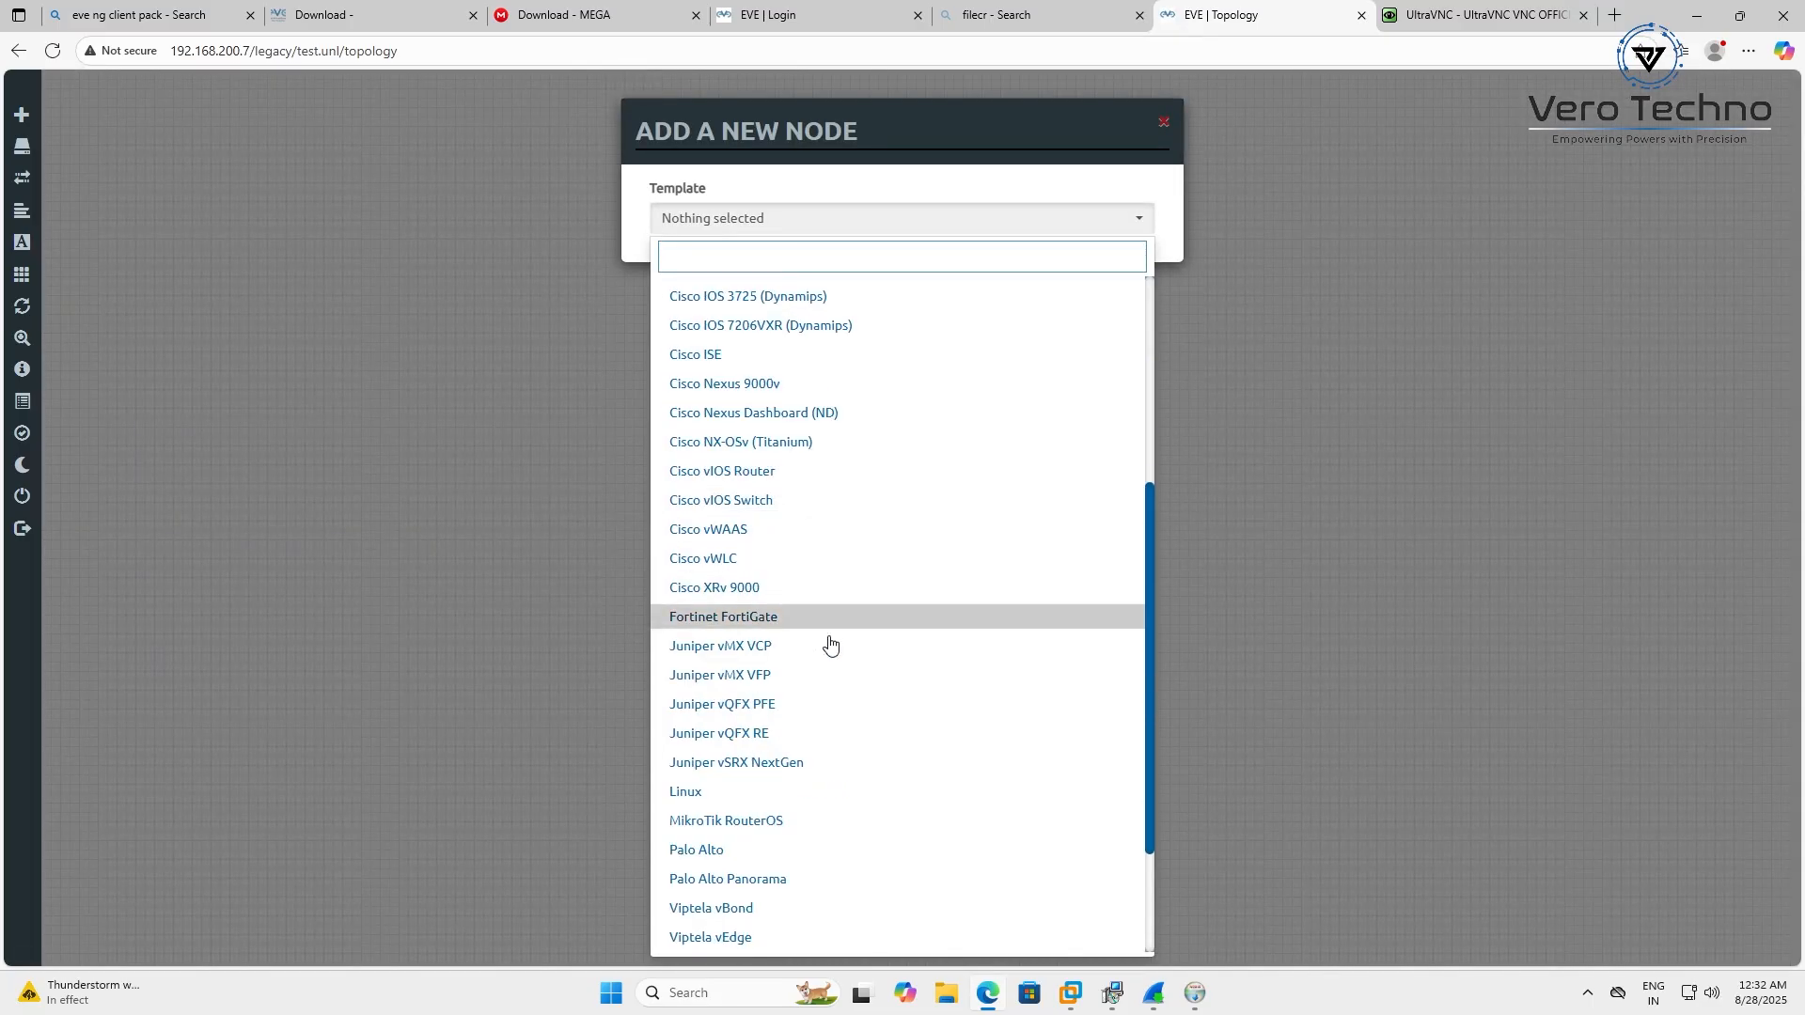
scroll(830, 644, "down", 2)
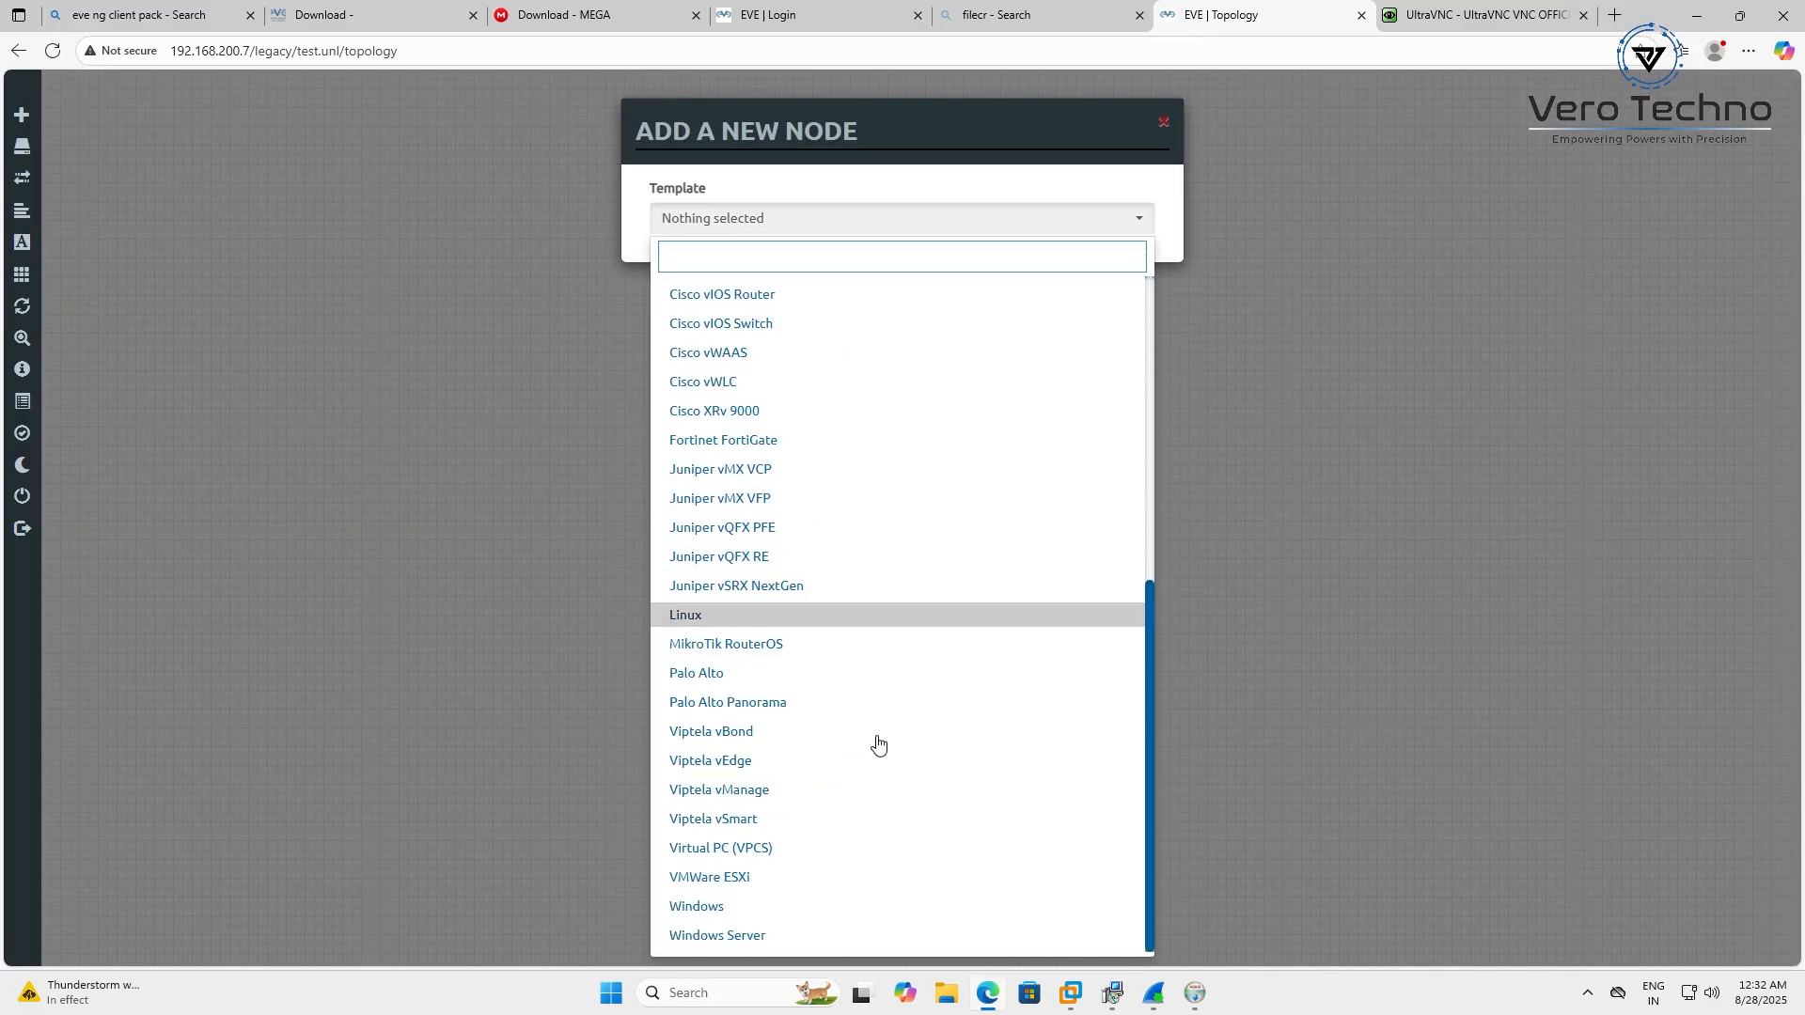
scroll(870, 890, "up", 5)
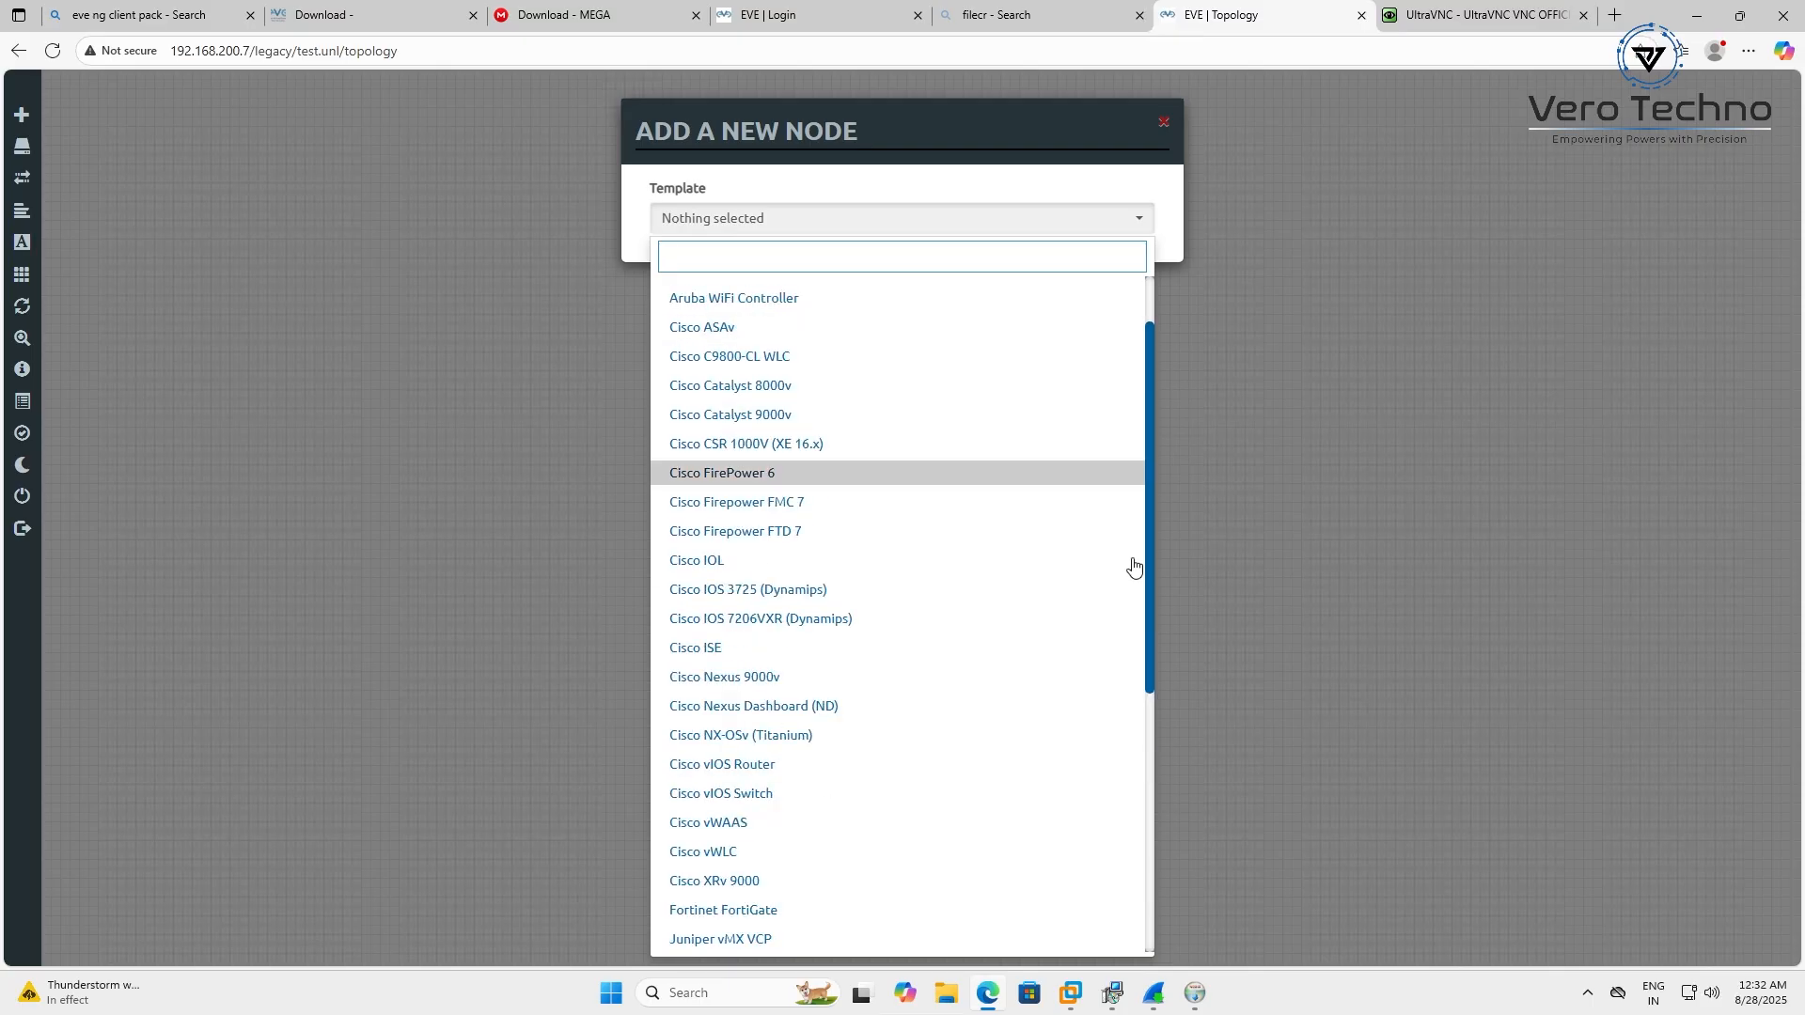
scroll(838, 818, "down", 3)
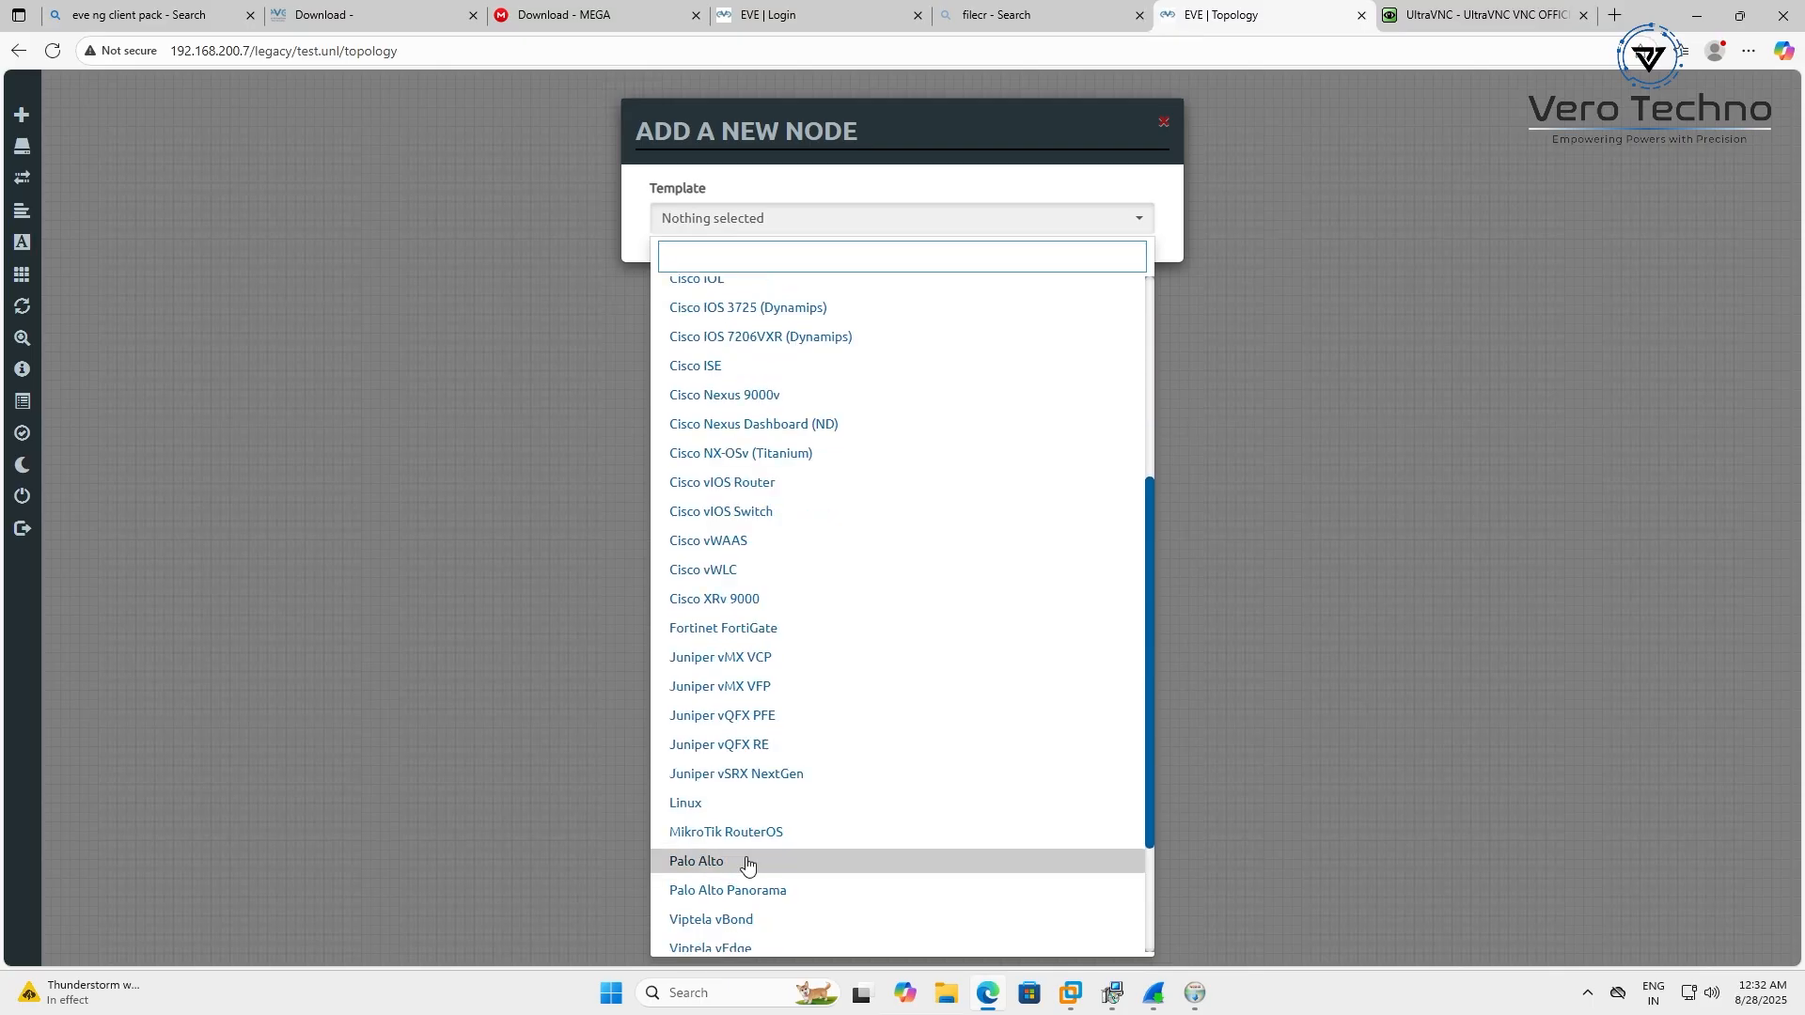
scroll(878, 729, "down", 2)
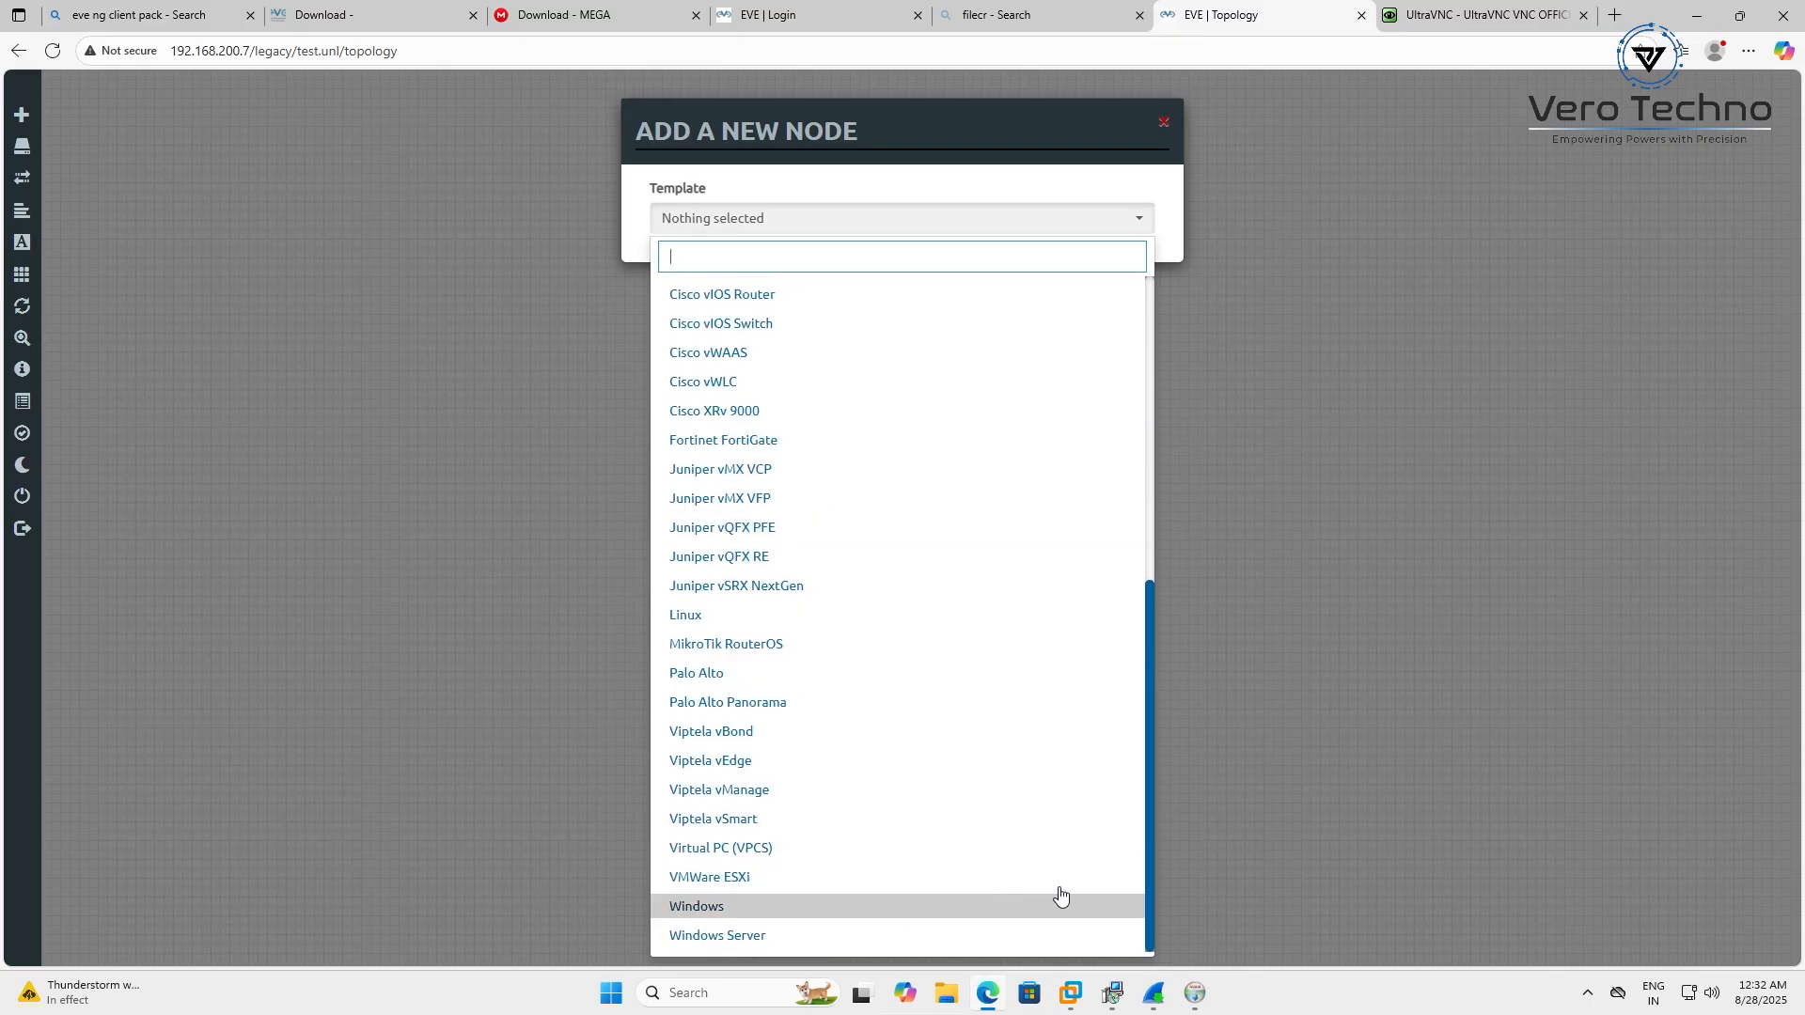
left_click(1430, 801)
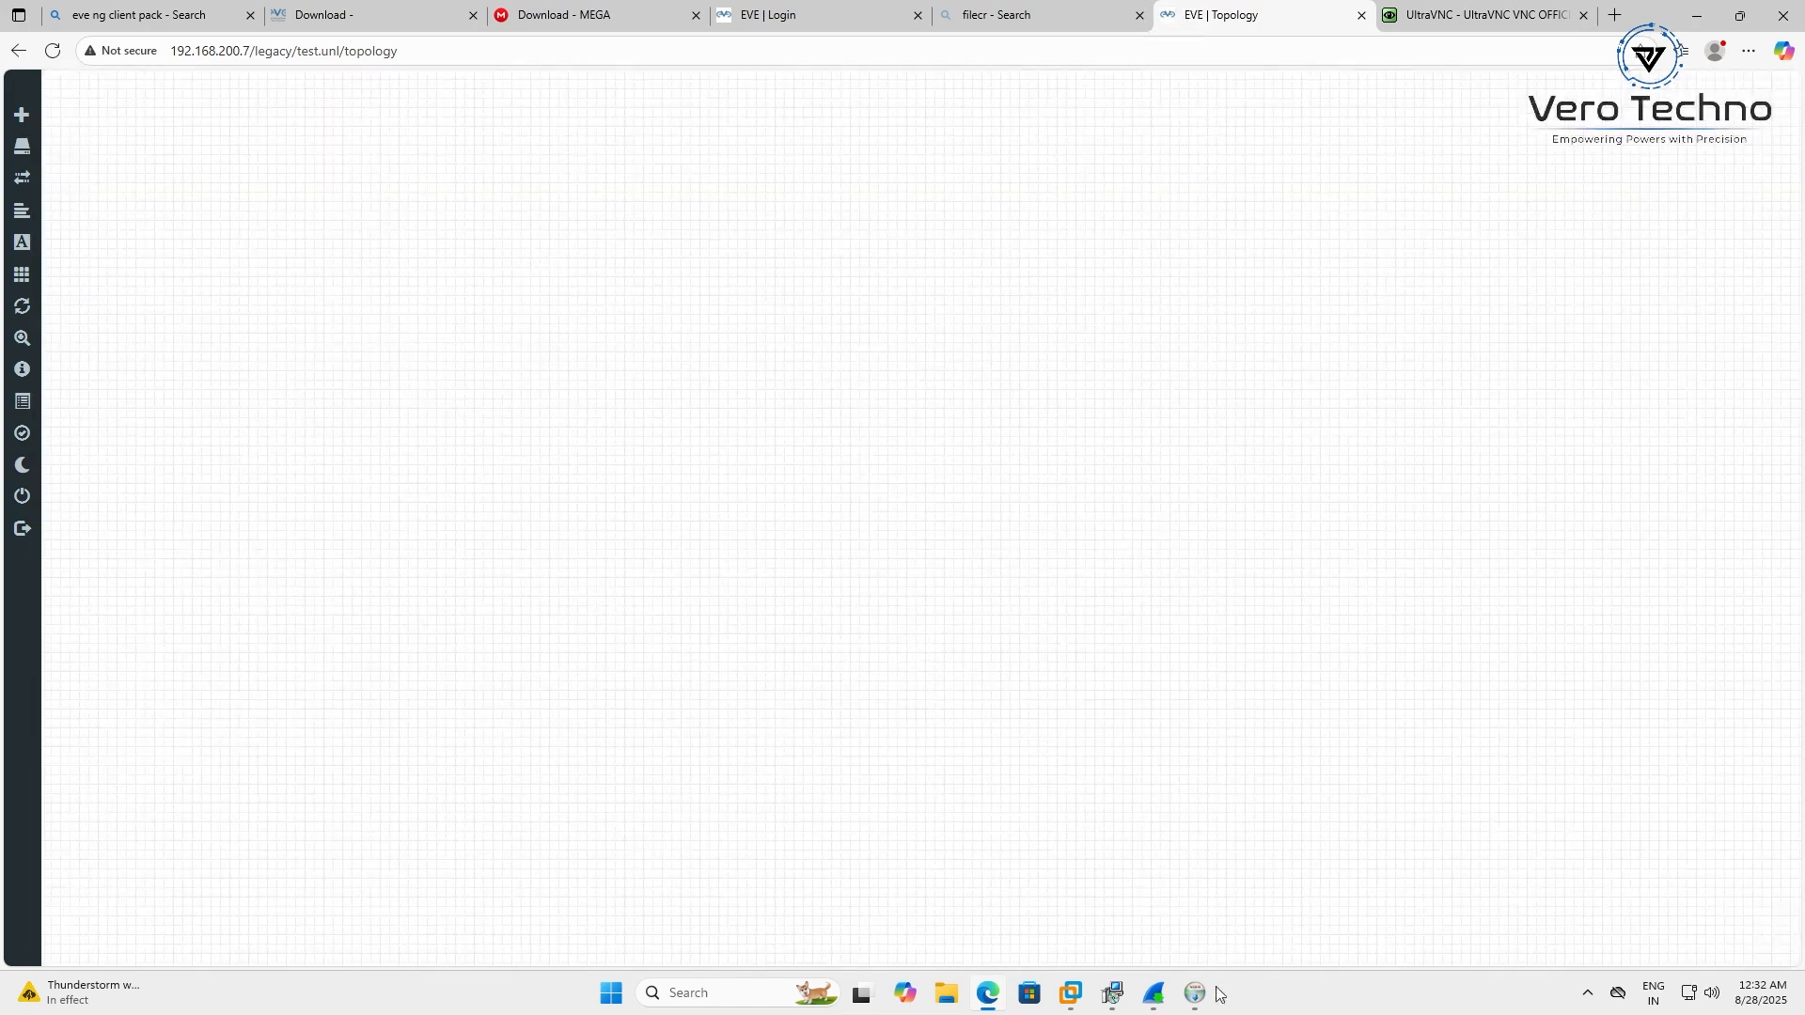
Add a Cisco IOL router node, R1, with default settings to the test lab
left_click(1195, 992)
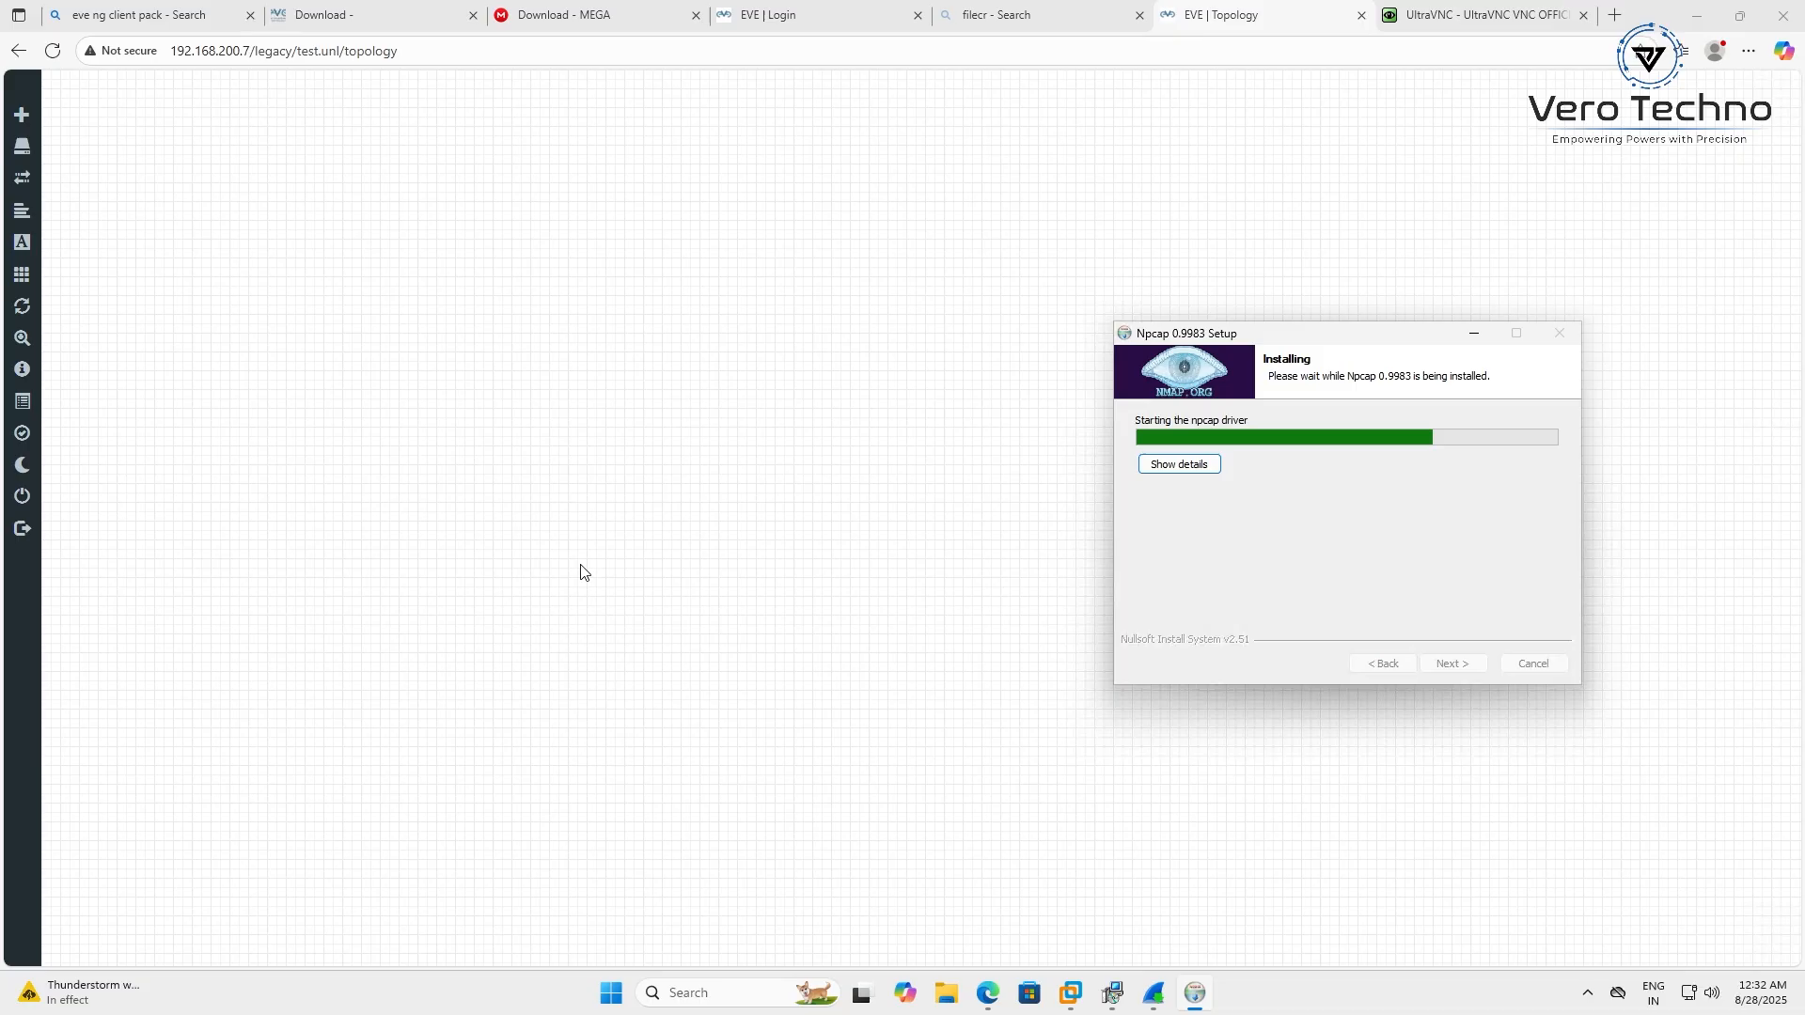
left_click(790, 13)
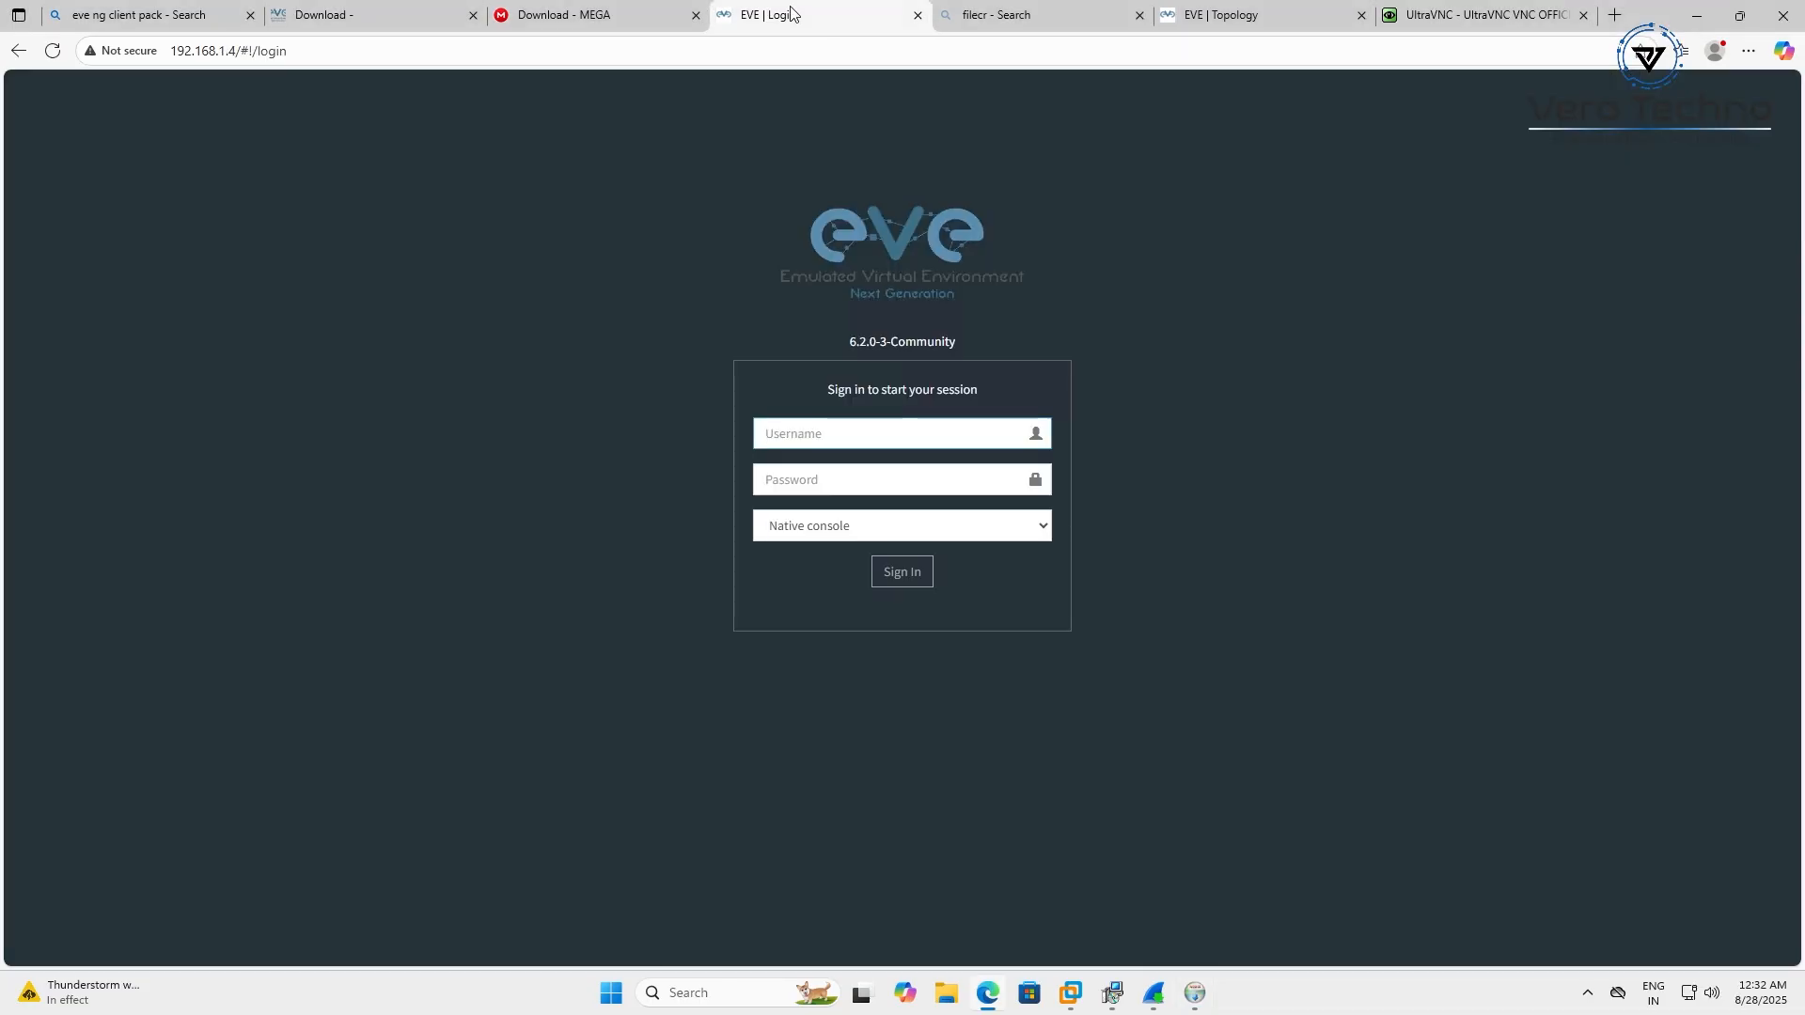
left_click(1260, 12)
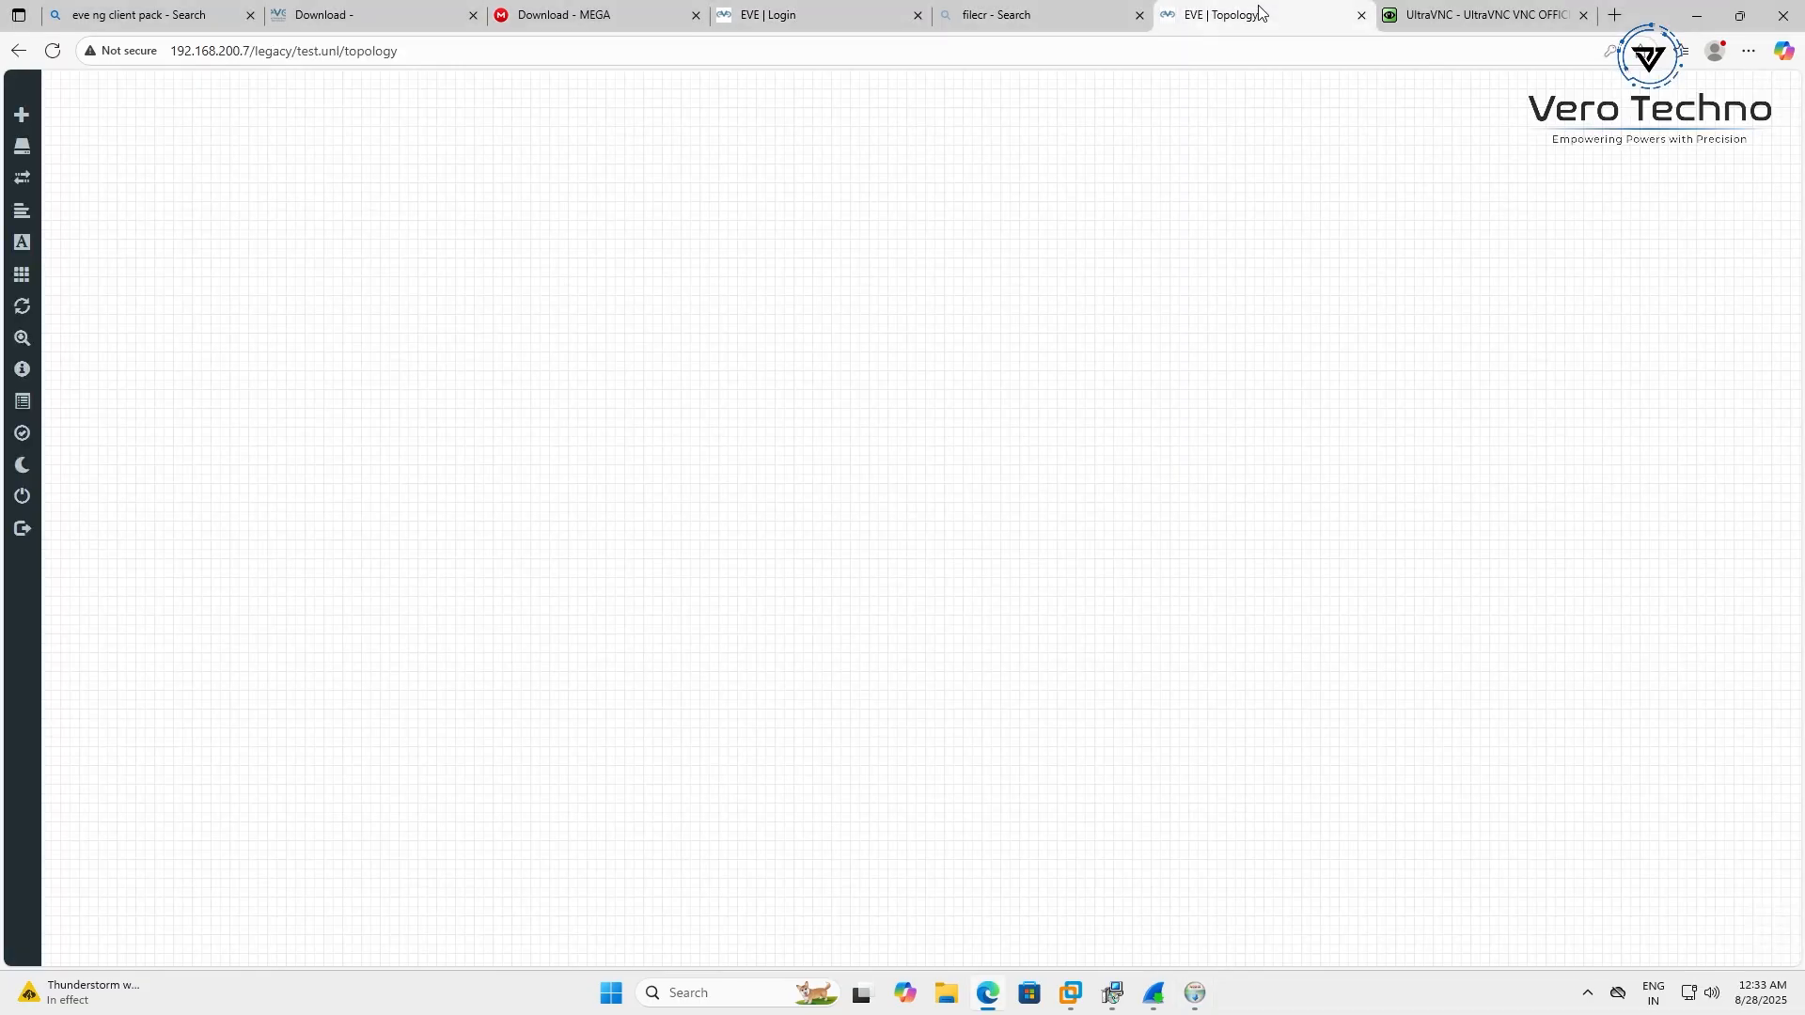
right_click(733, 401)
left_click(802, 419)
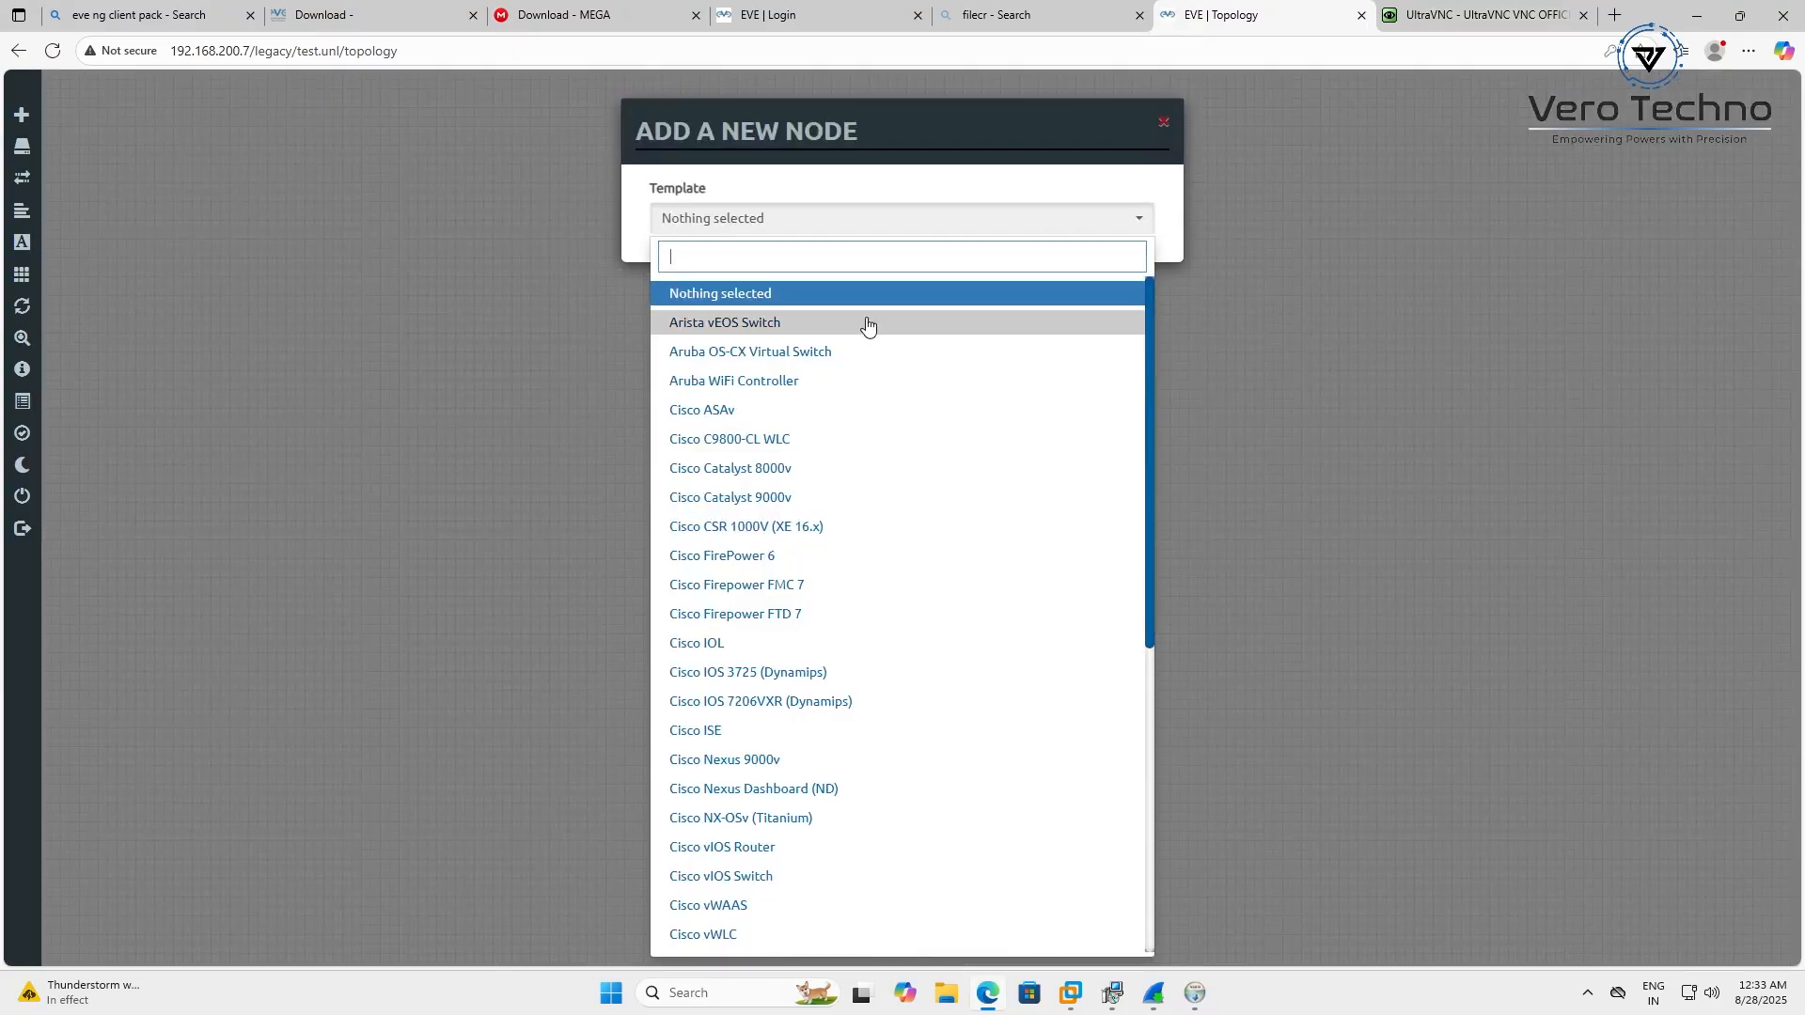
left_click(738, 645)
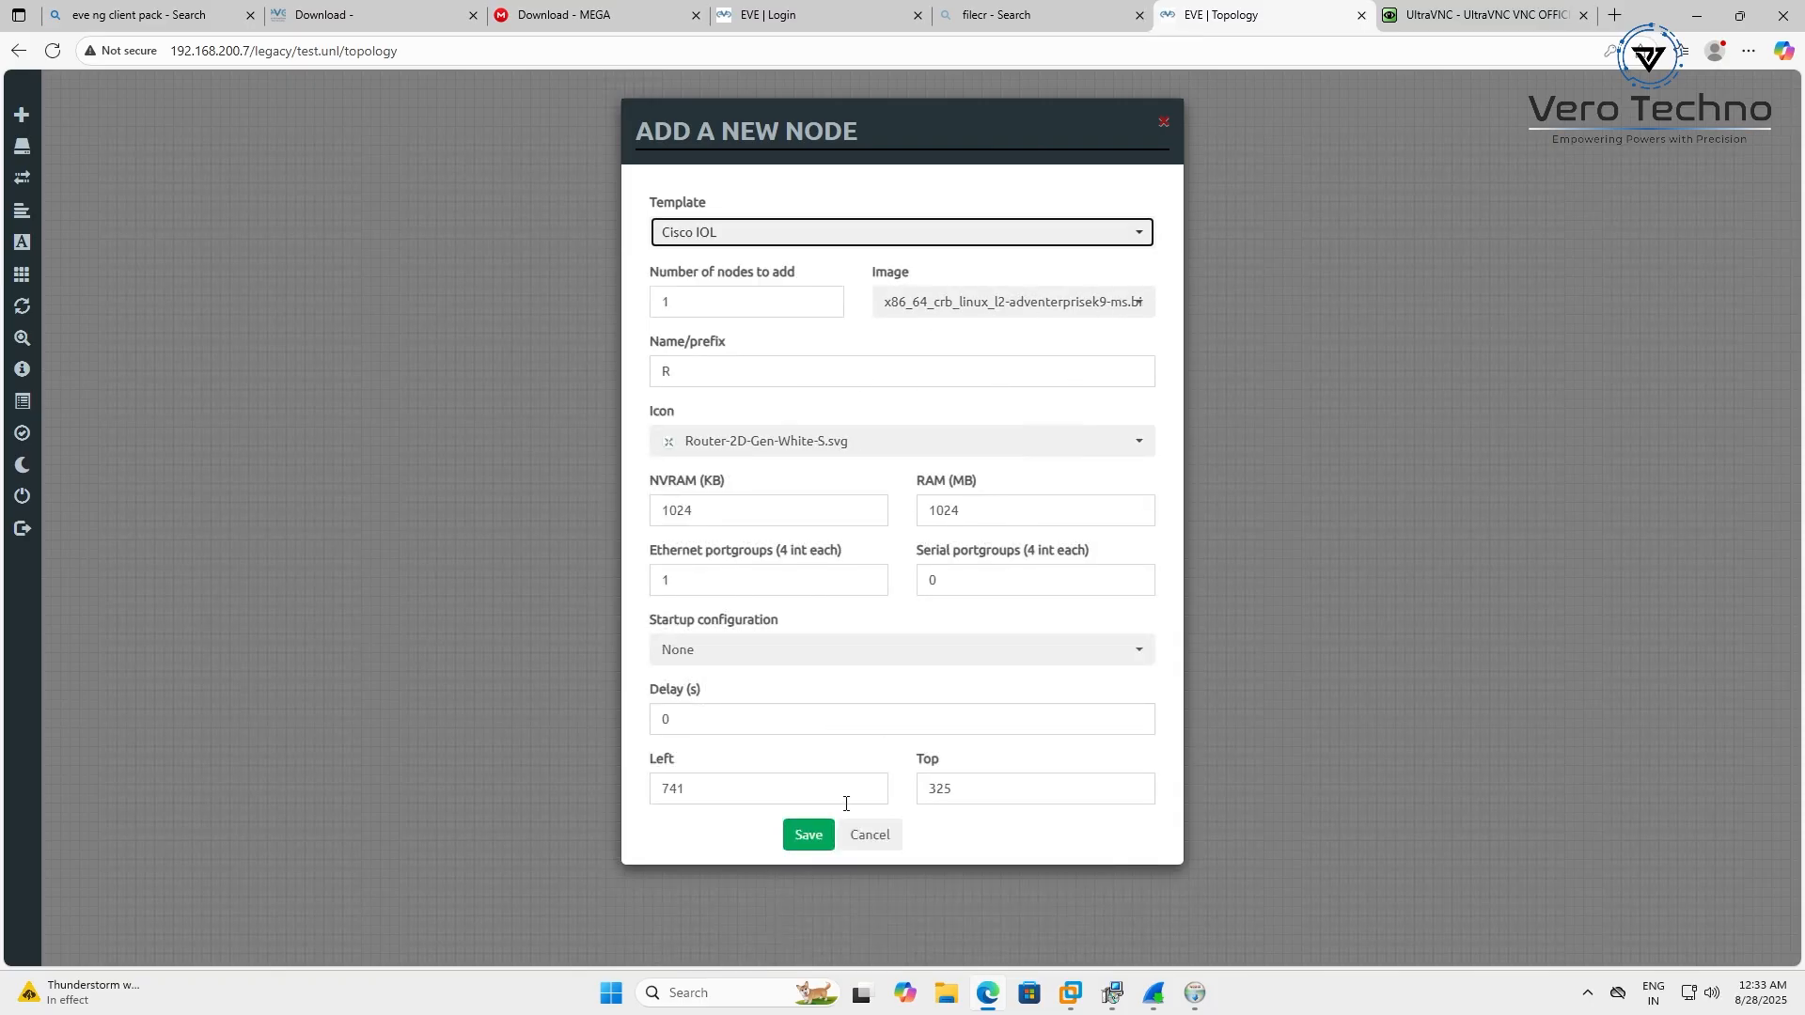
left_click(810, 835)
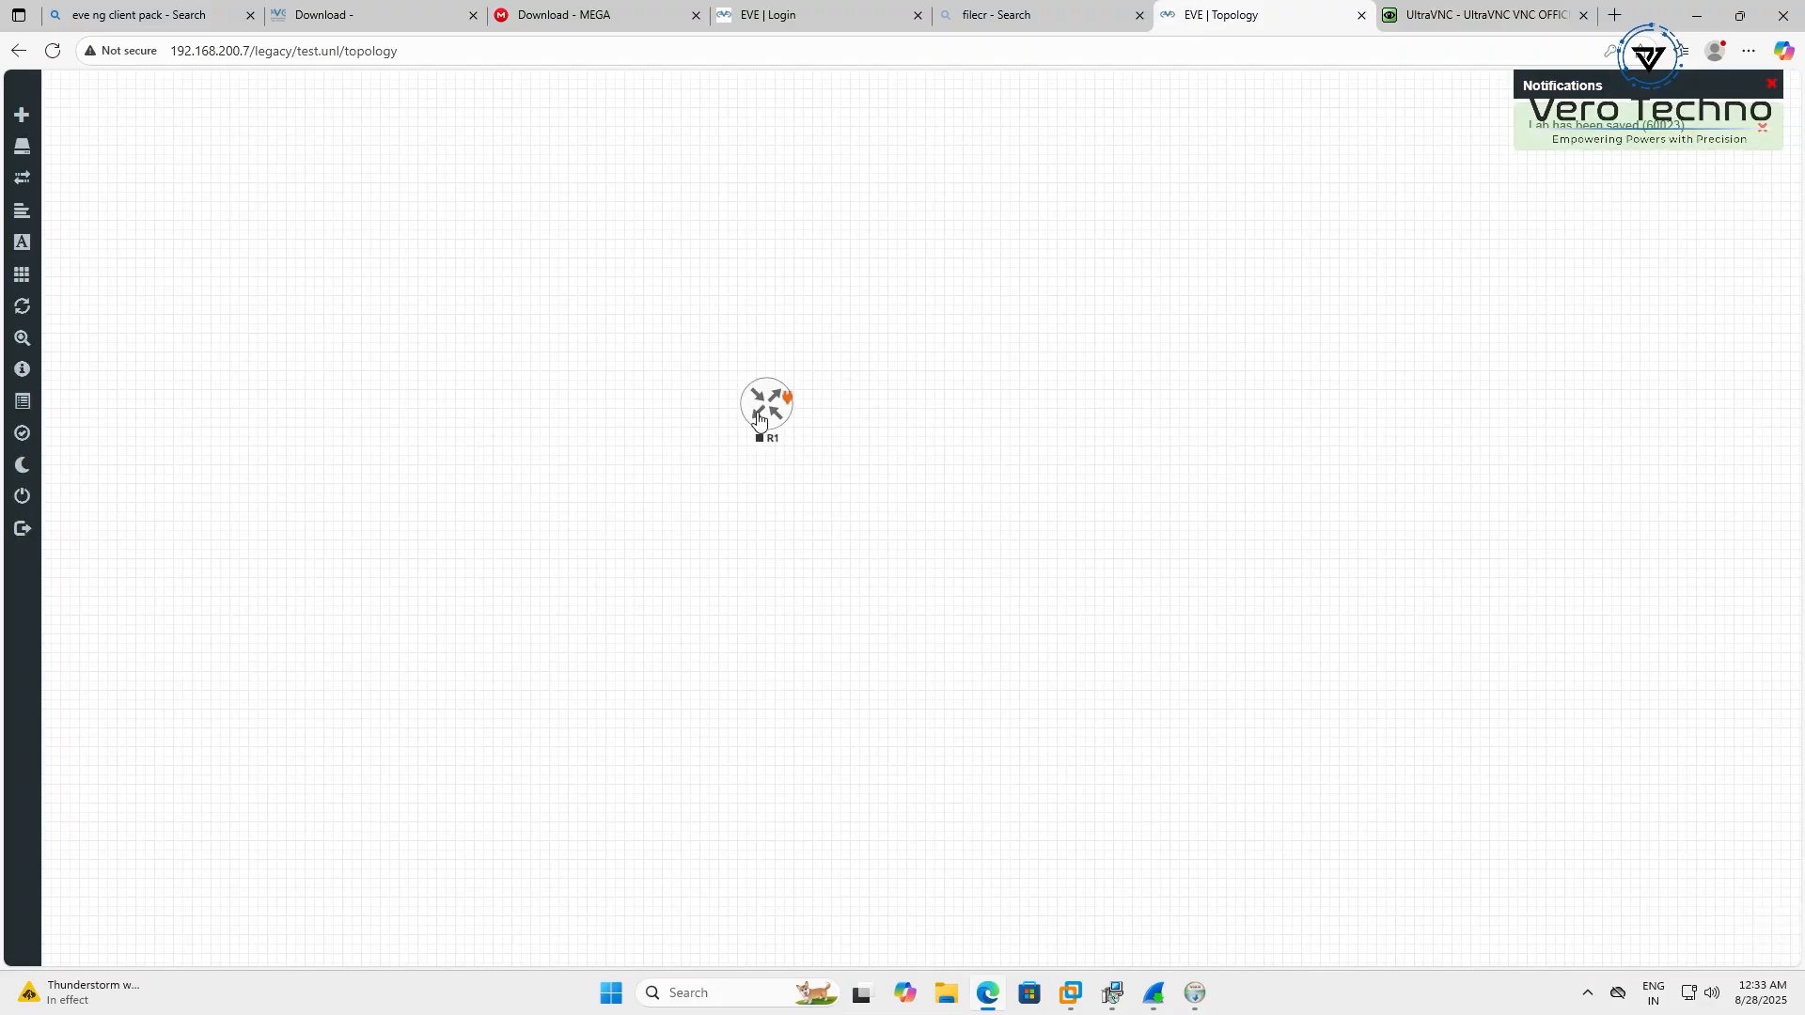
Move router R1 up and left on the topology canvas
left_click_drag(766, 404, 660, 340)
right_click(660, 340)
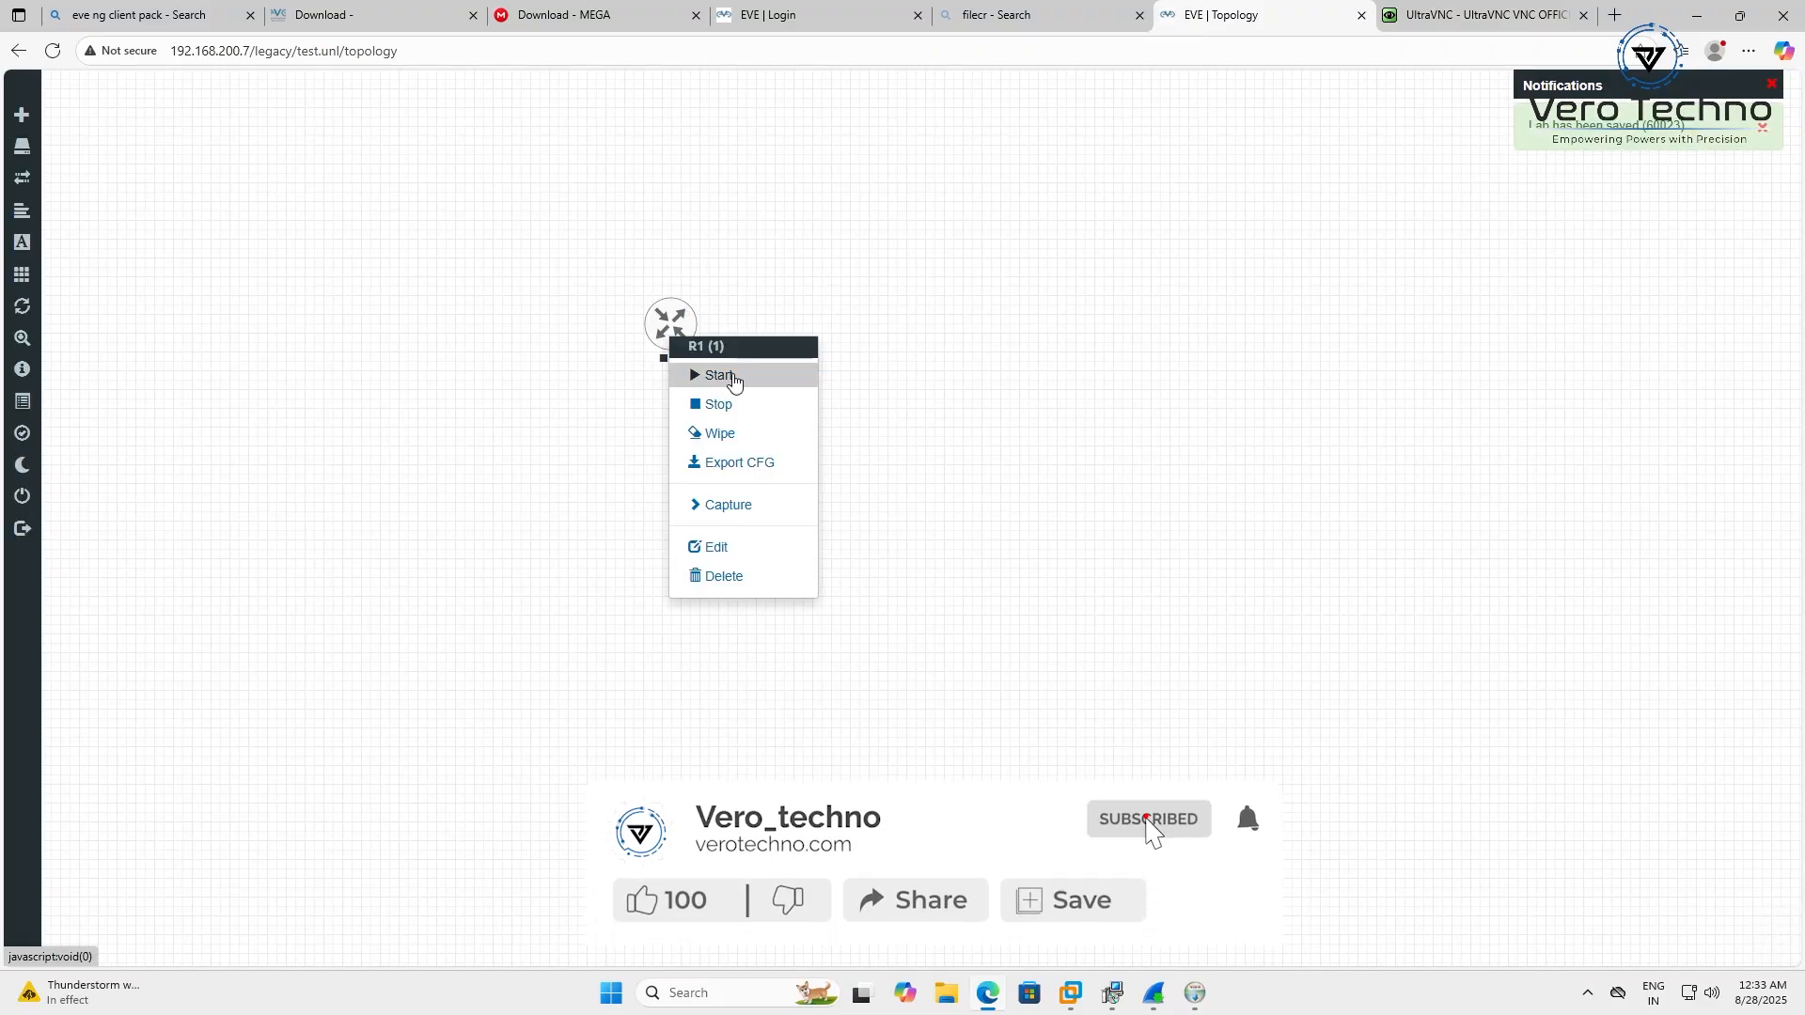
left_click(1451, 496)
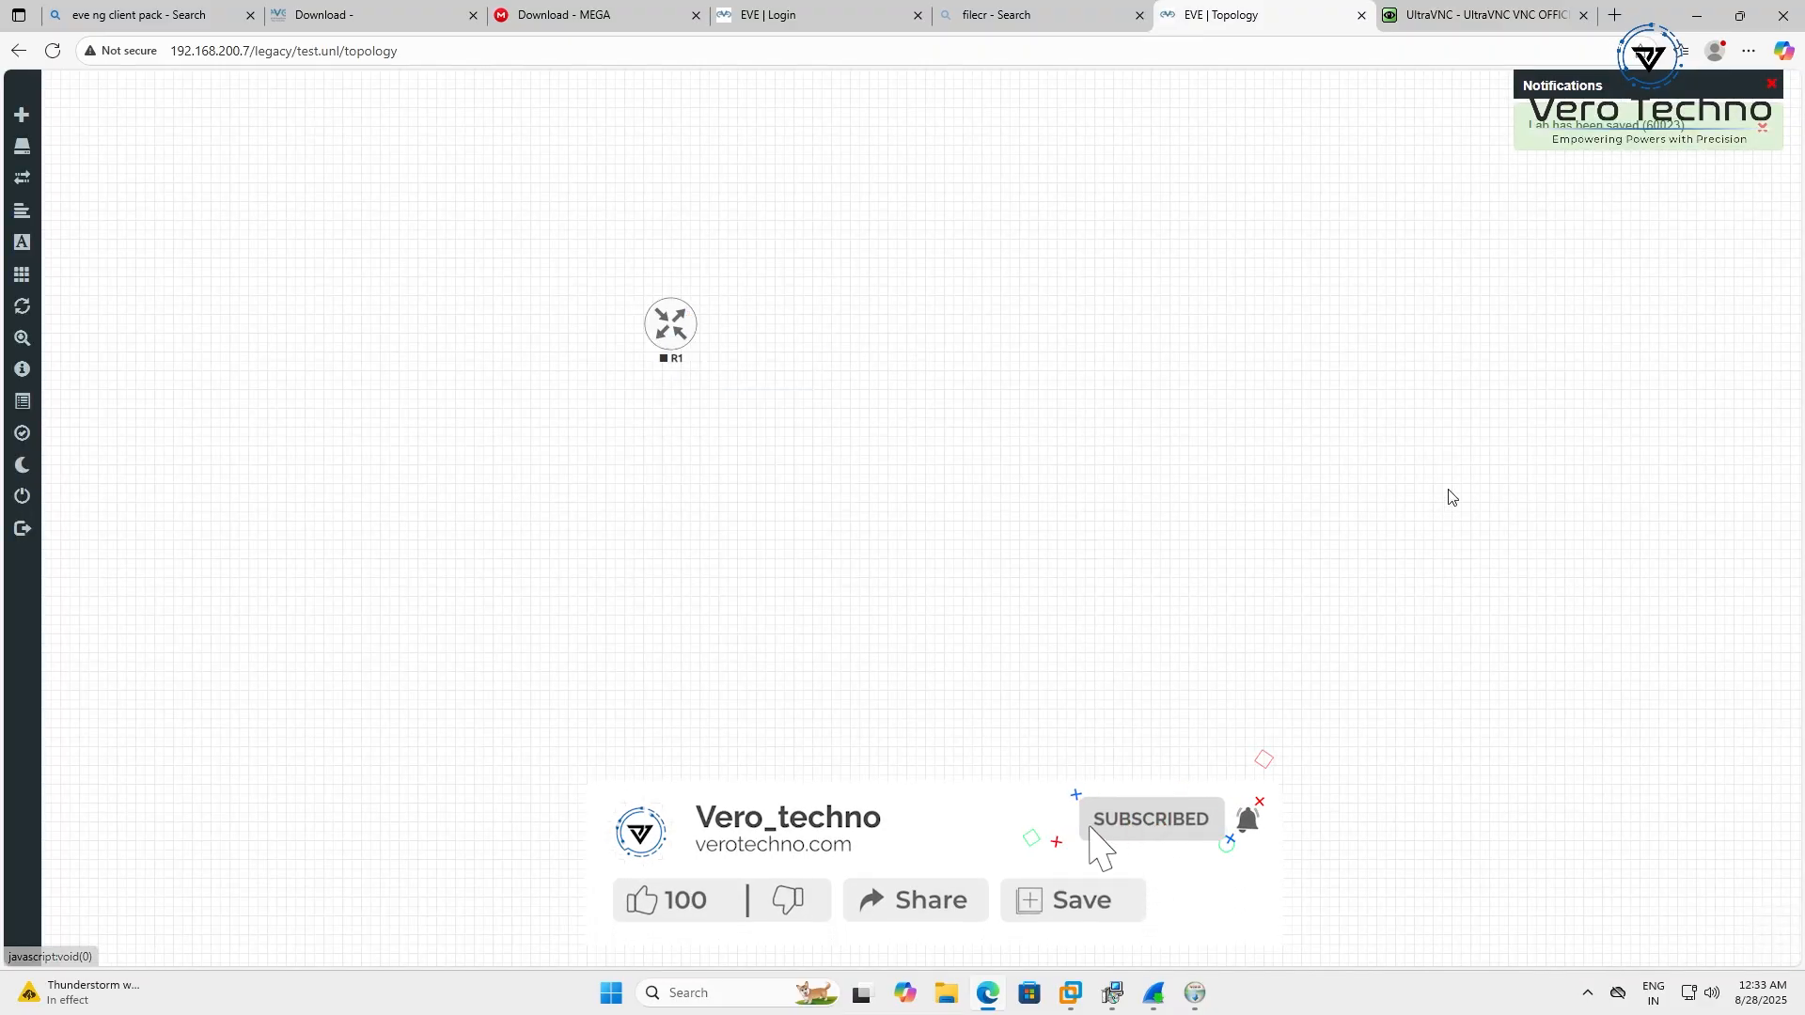
Finish and close the Npcap, Wireshark 3.0.6 and EVE-NG client pack installers
left_click(1195, 992)
left_click(1453, 668)
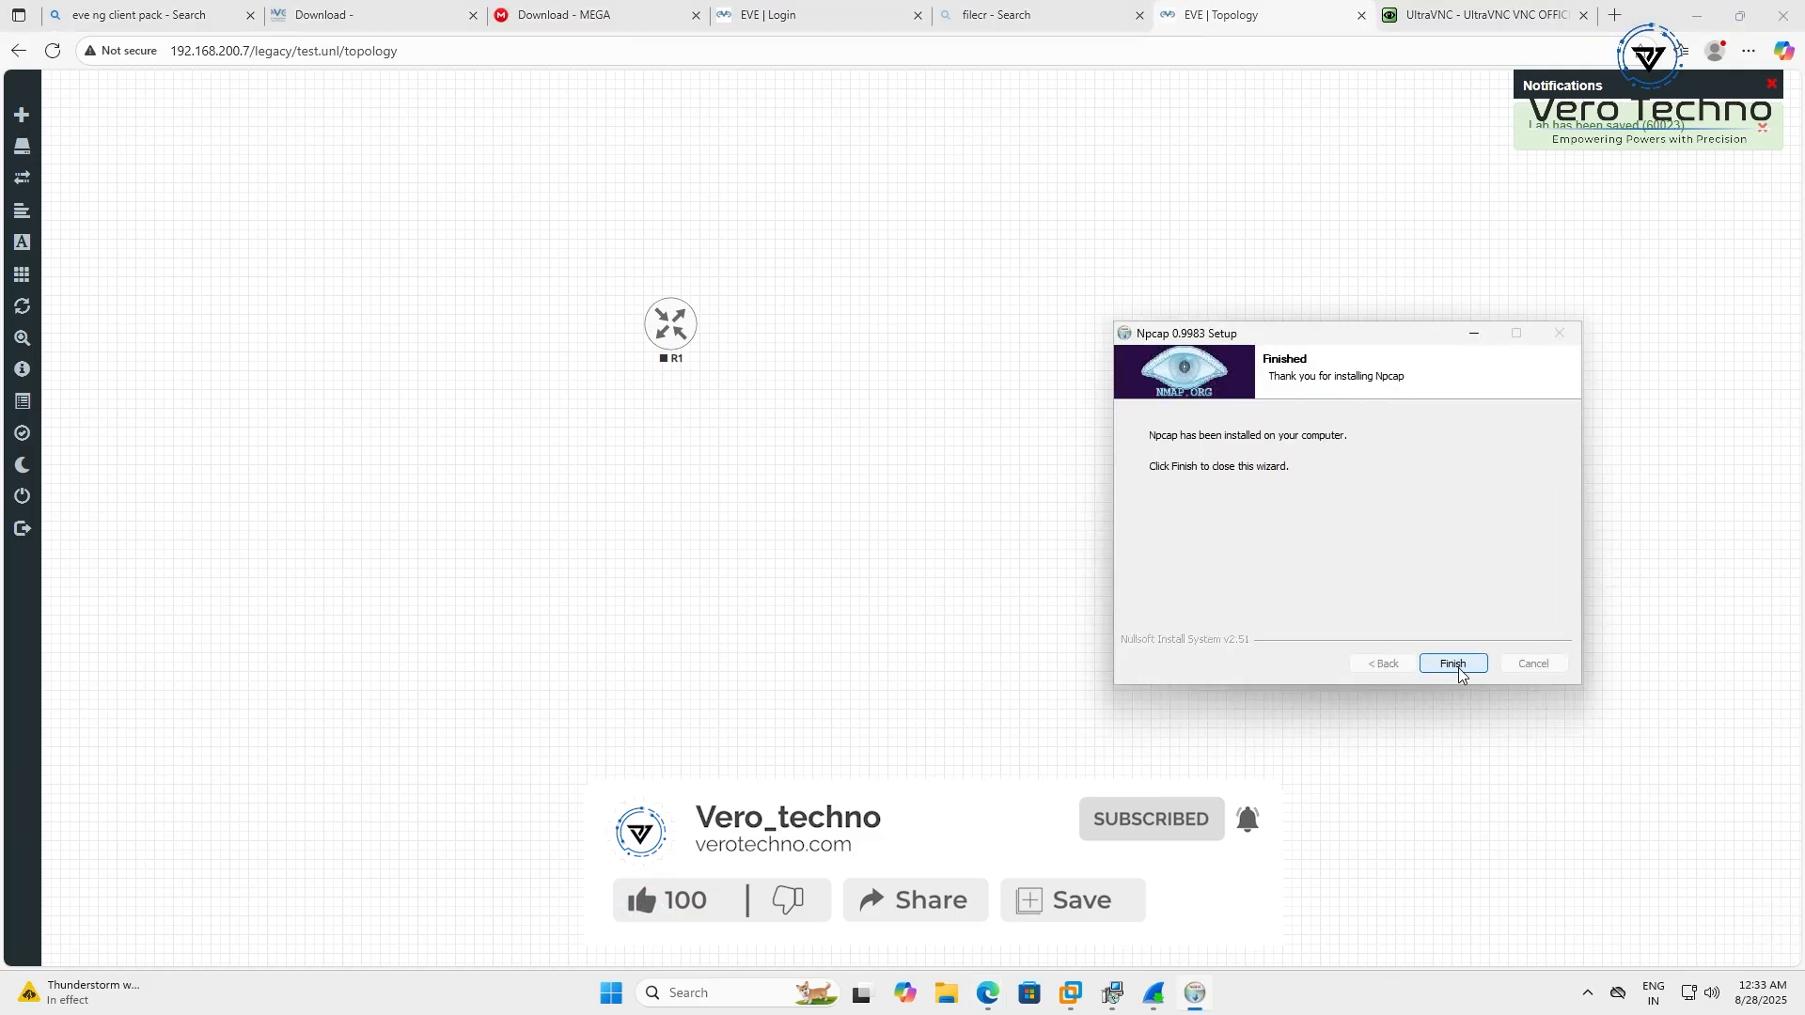
left_click(1458, 667)
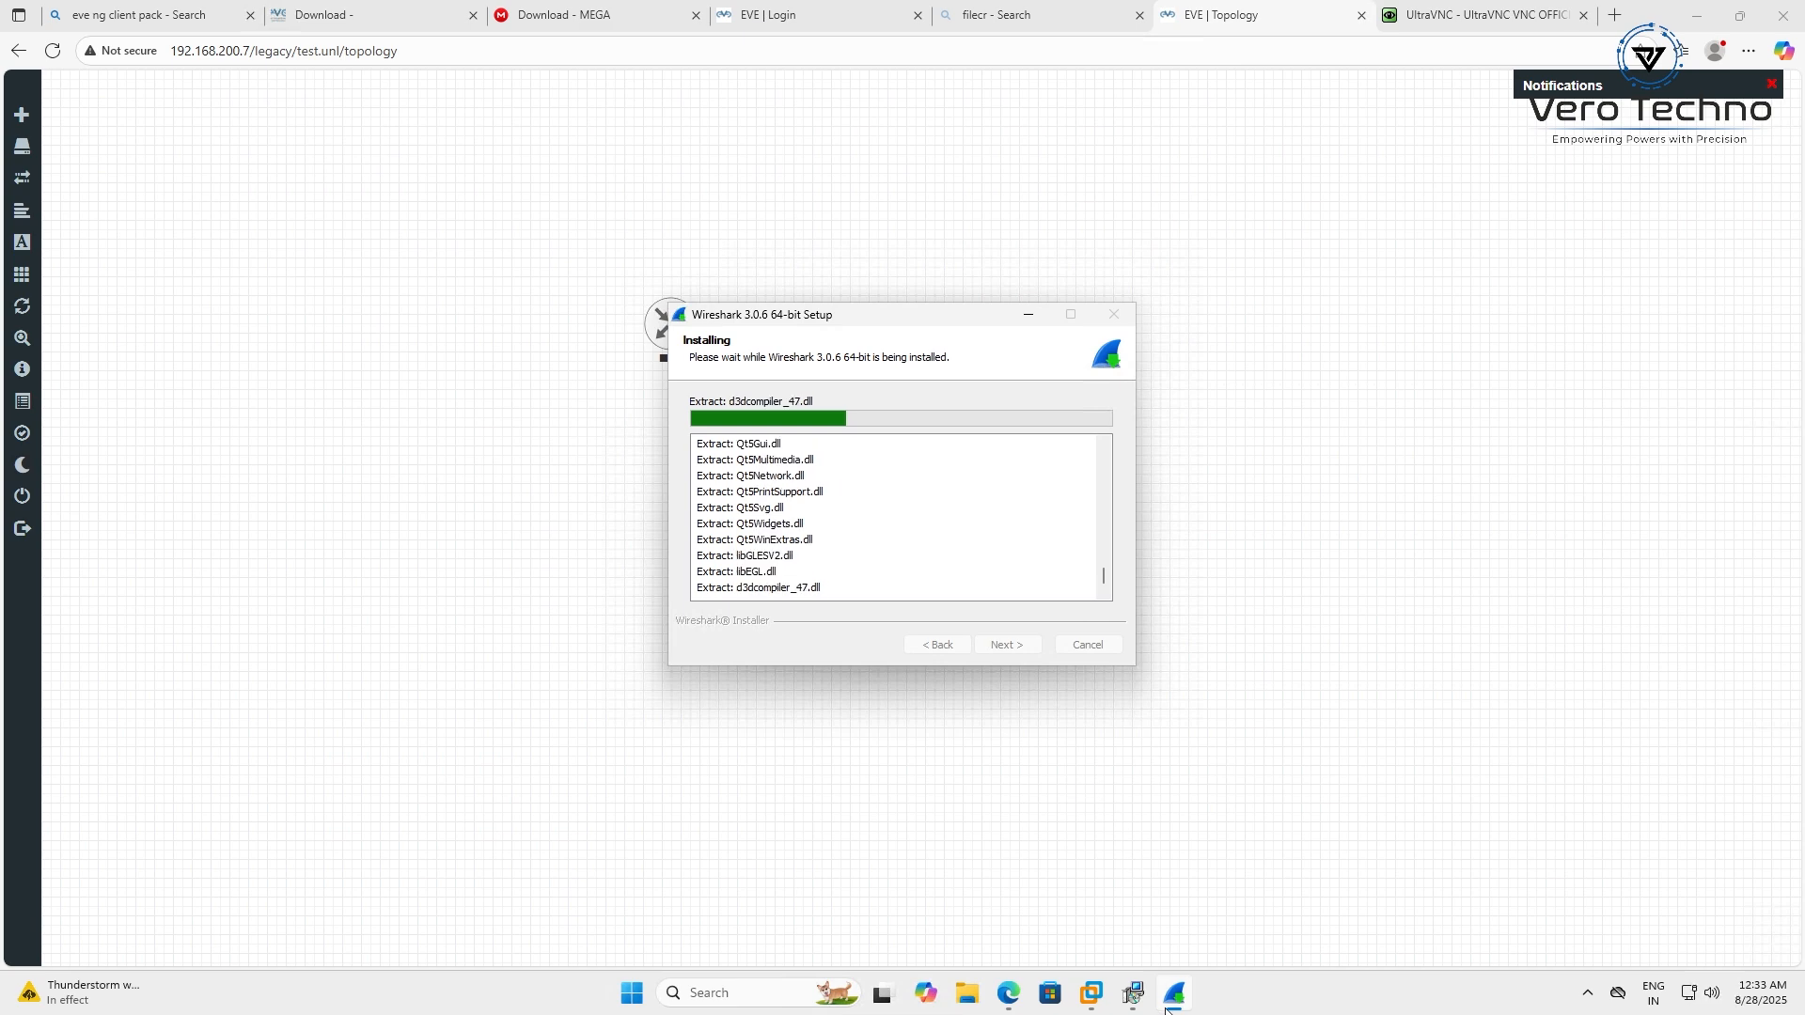
left_click(1133, 996)
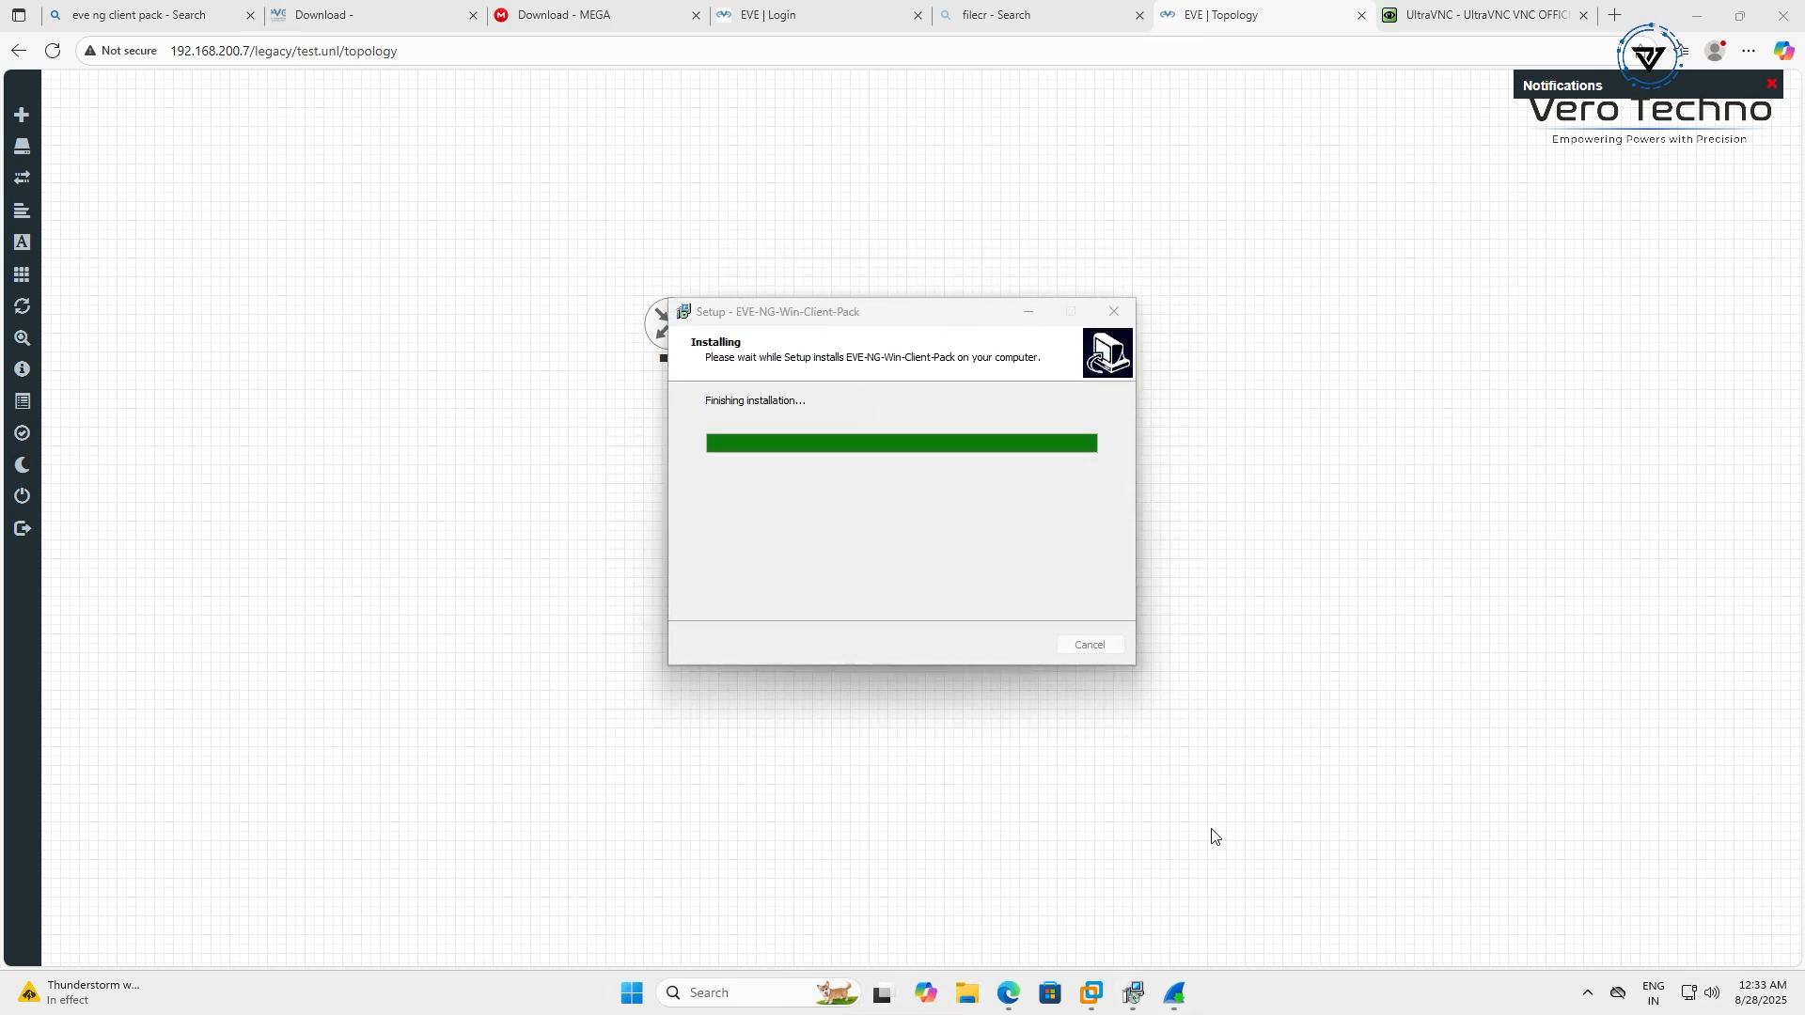
left_click(1174, 993)
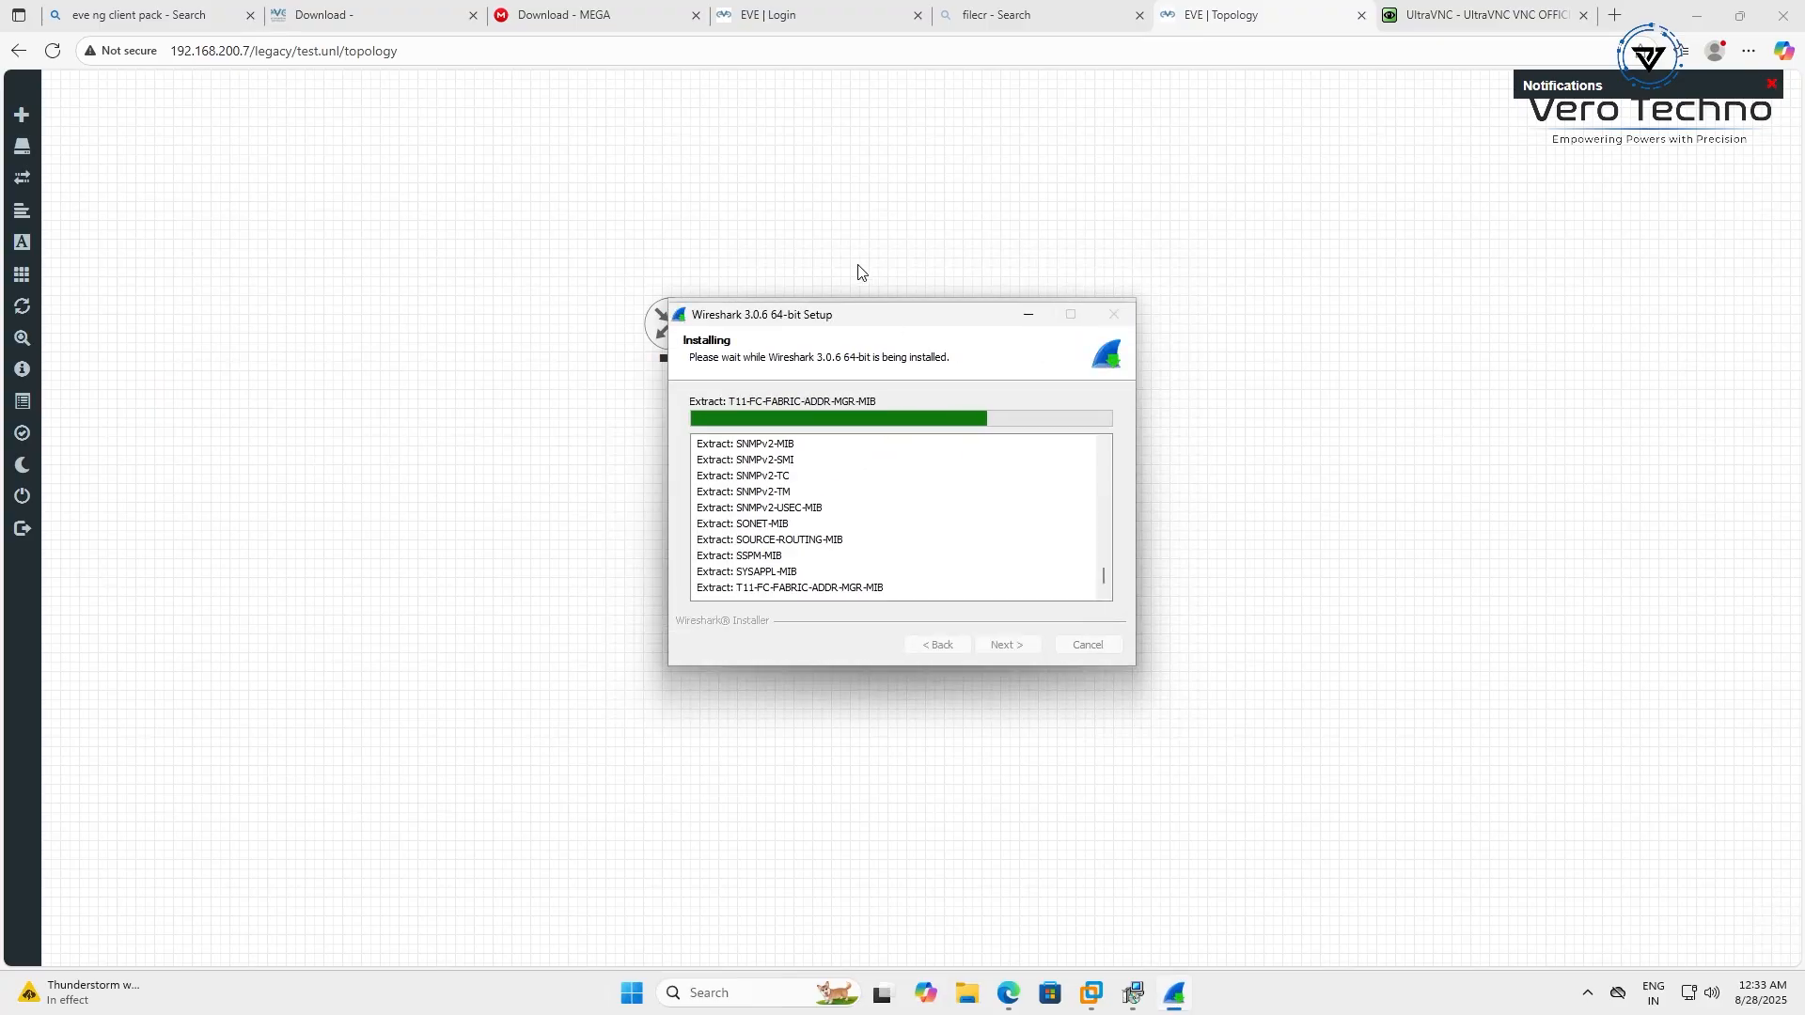
left_click_drag(874, 338, 1447, 316)
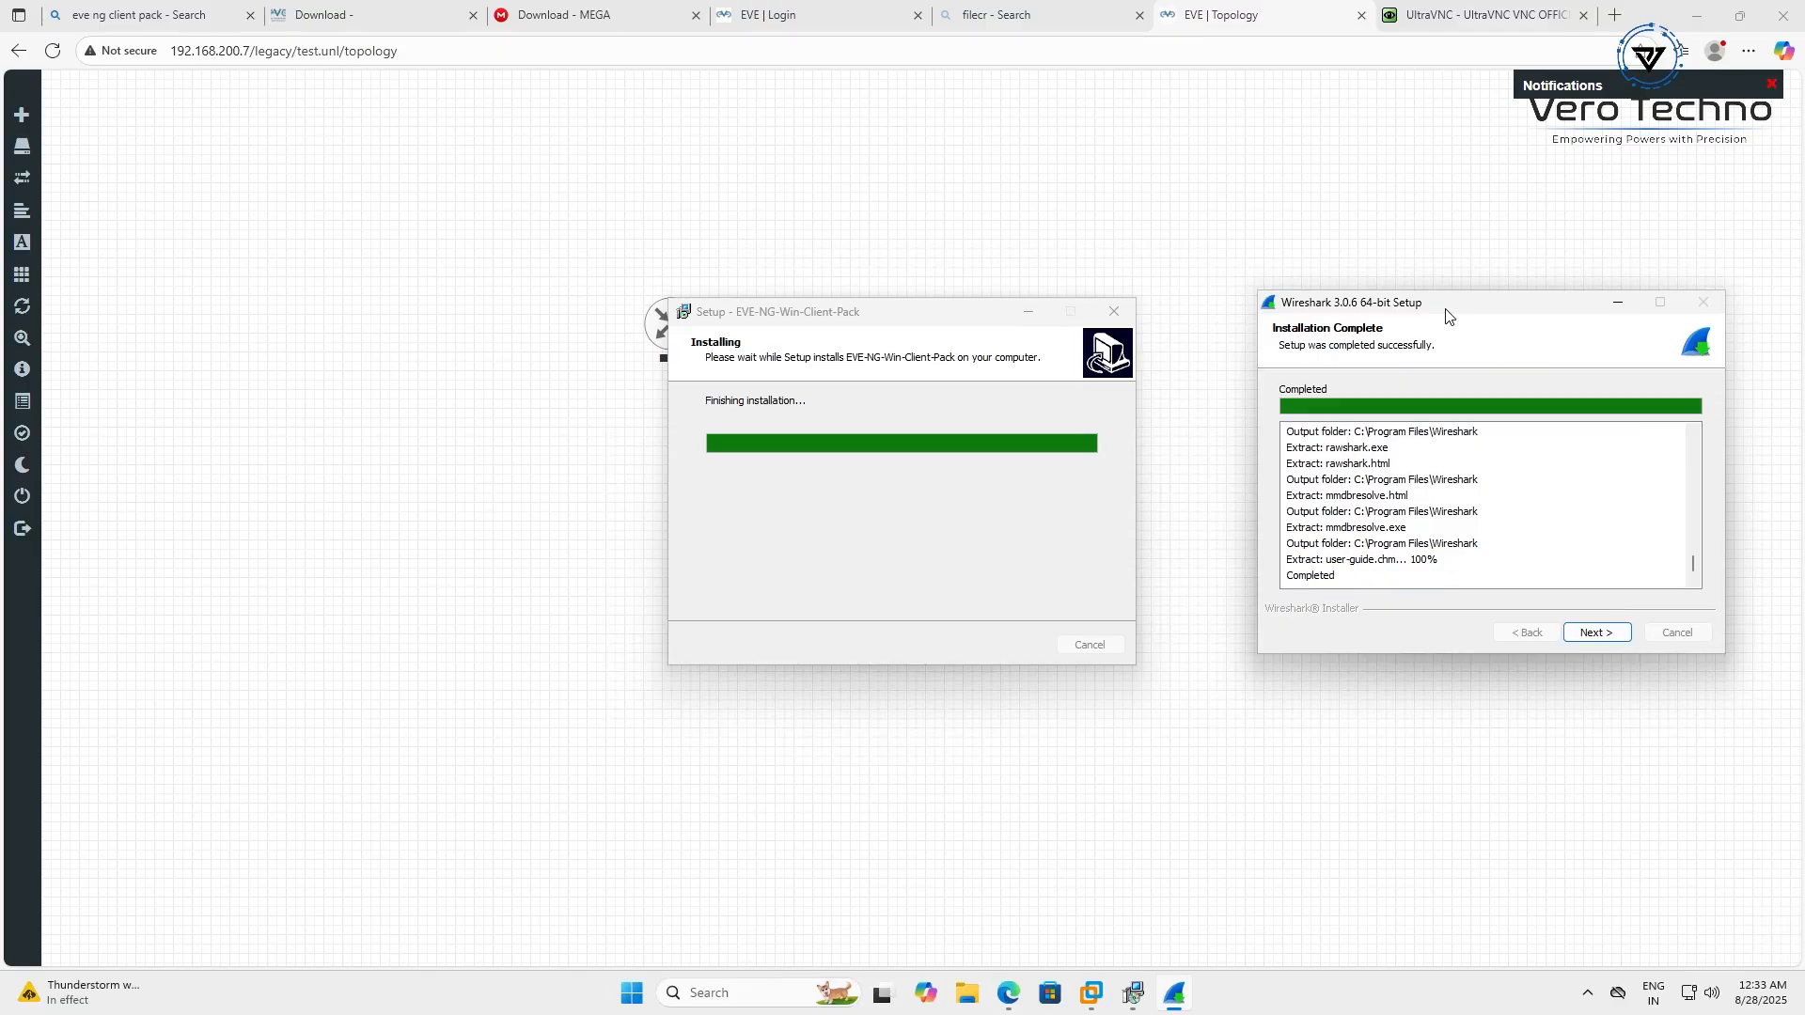
left_click(1607, 637)
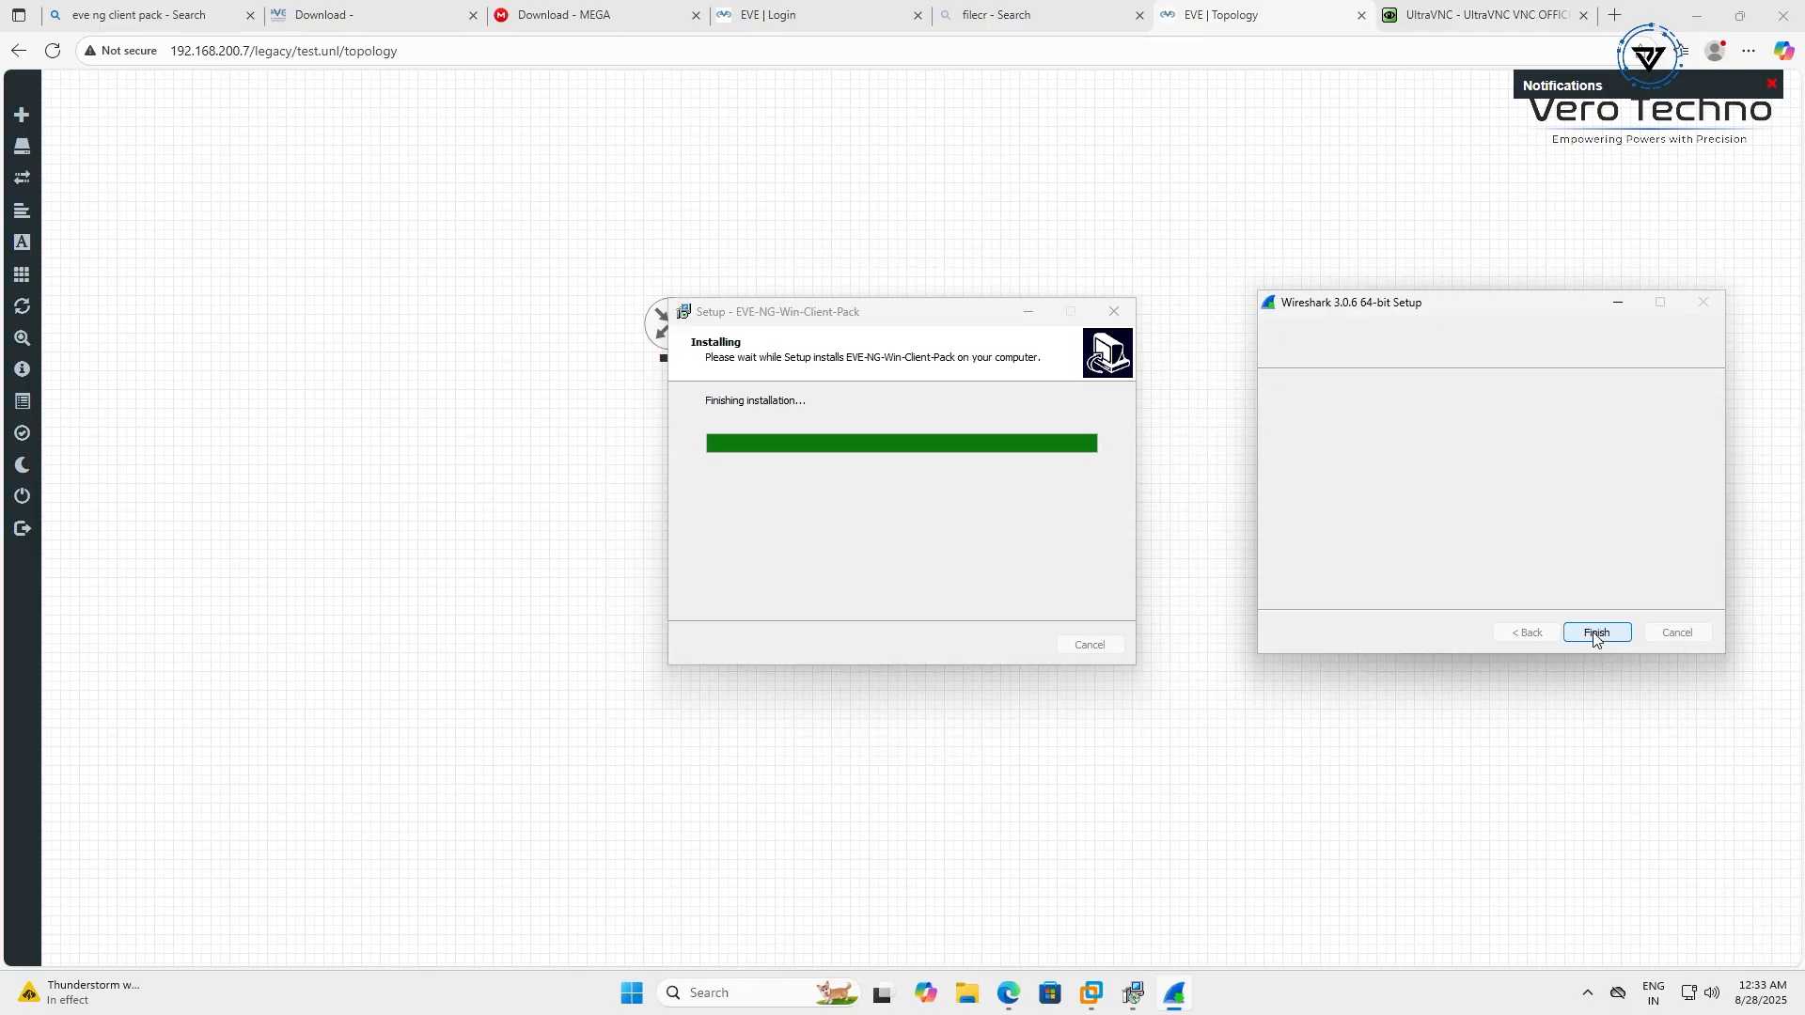
left_click(1597, 633)
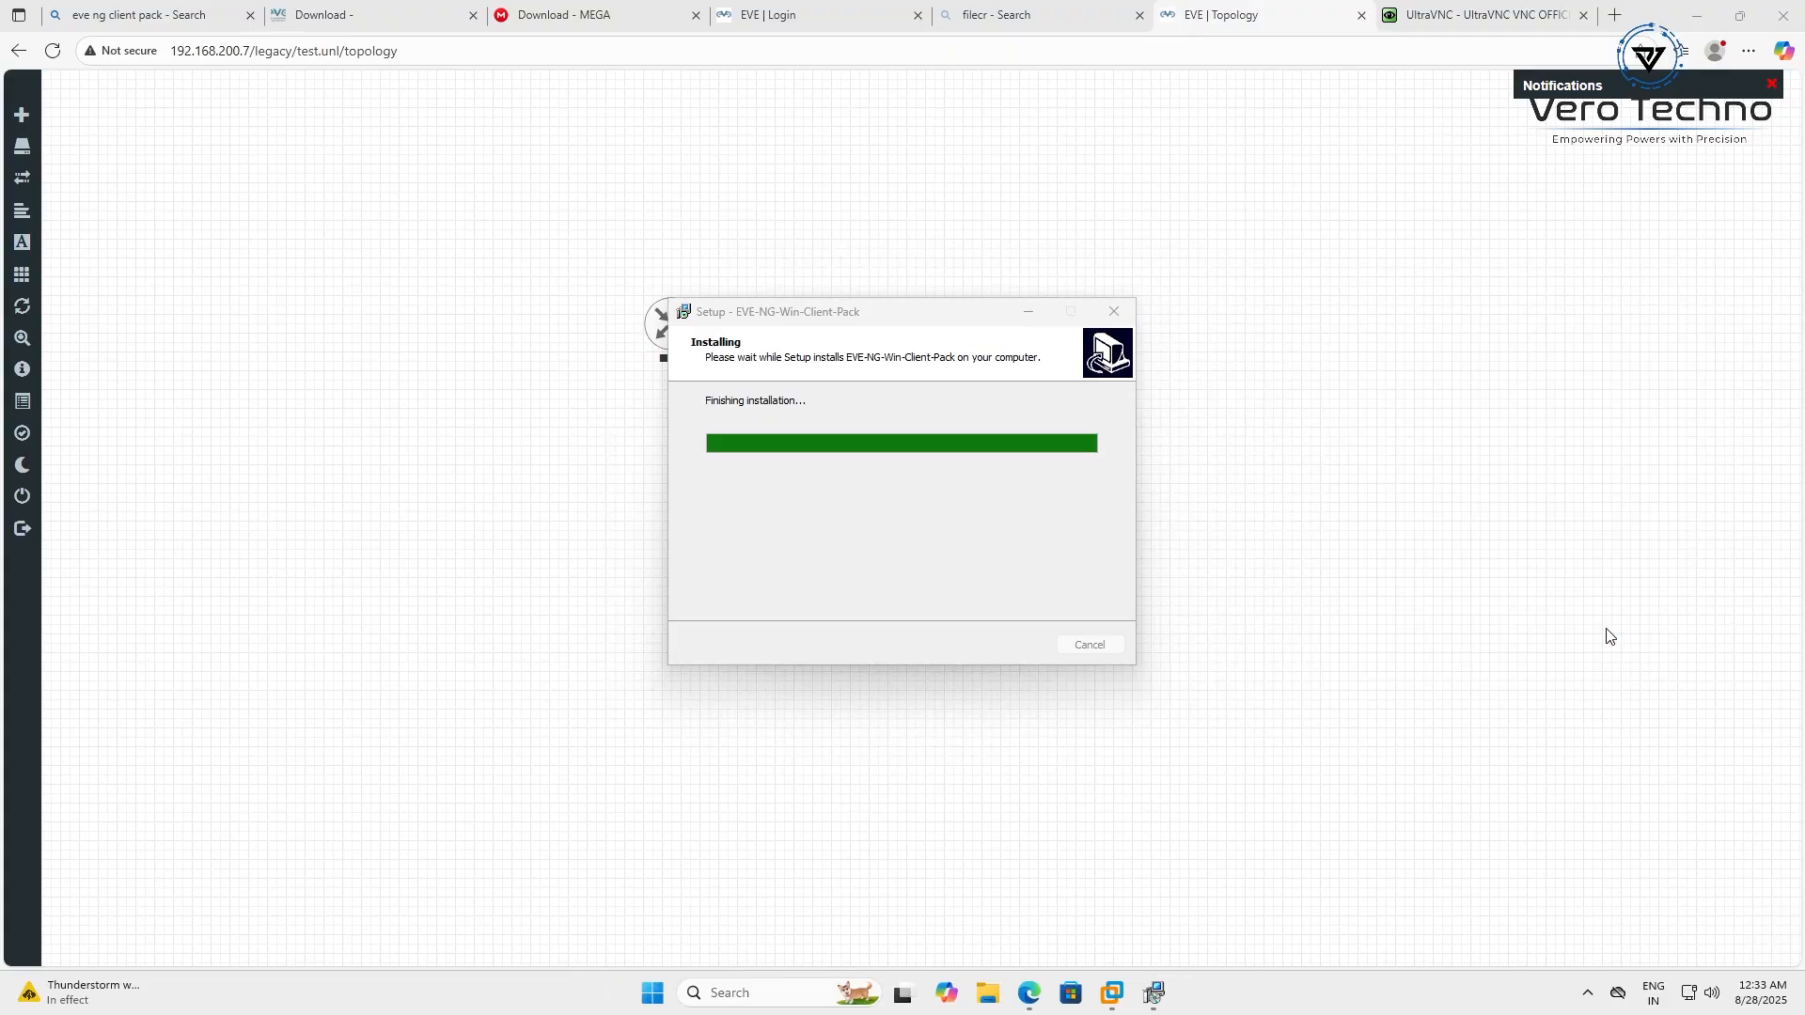
left_click(1013, 649)
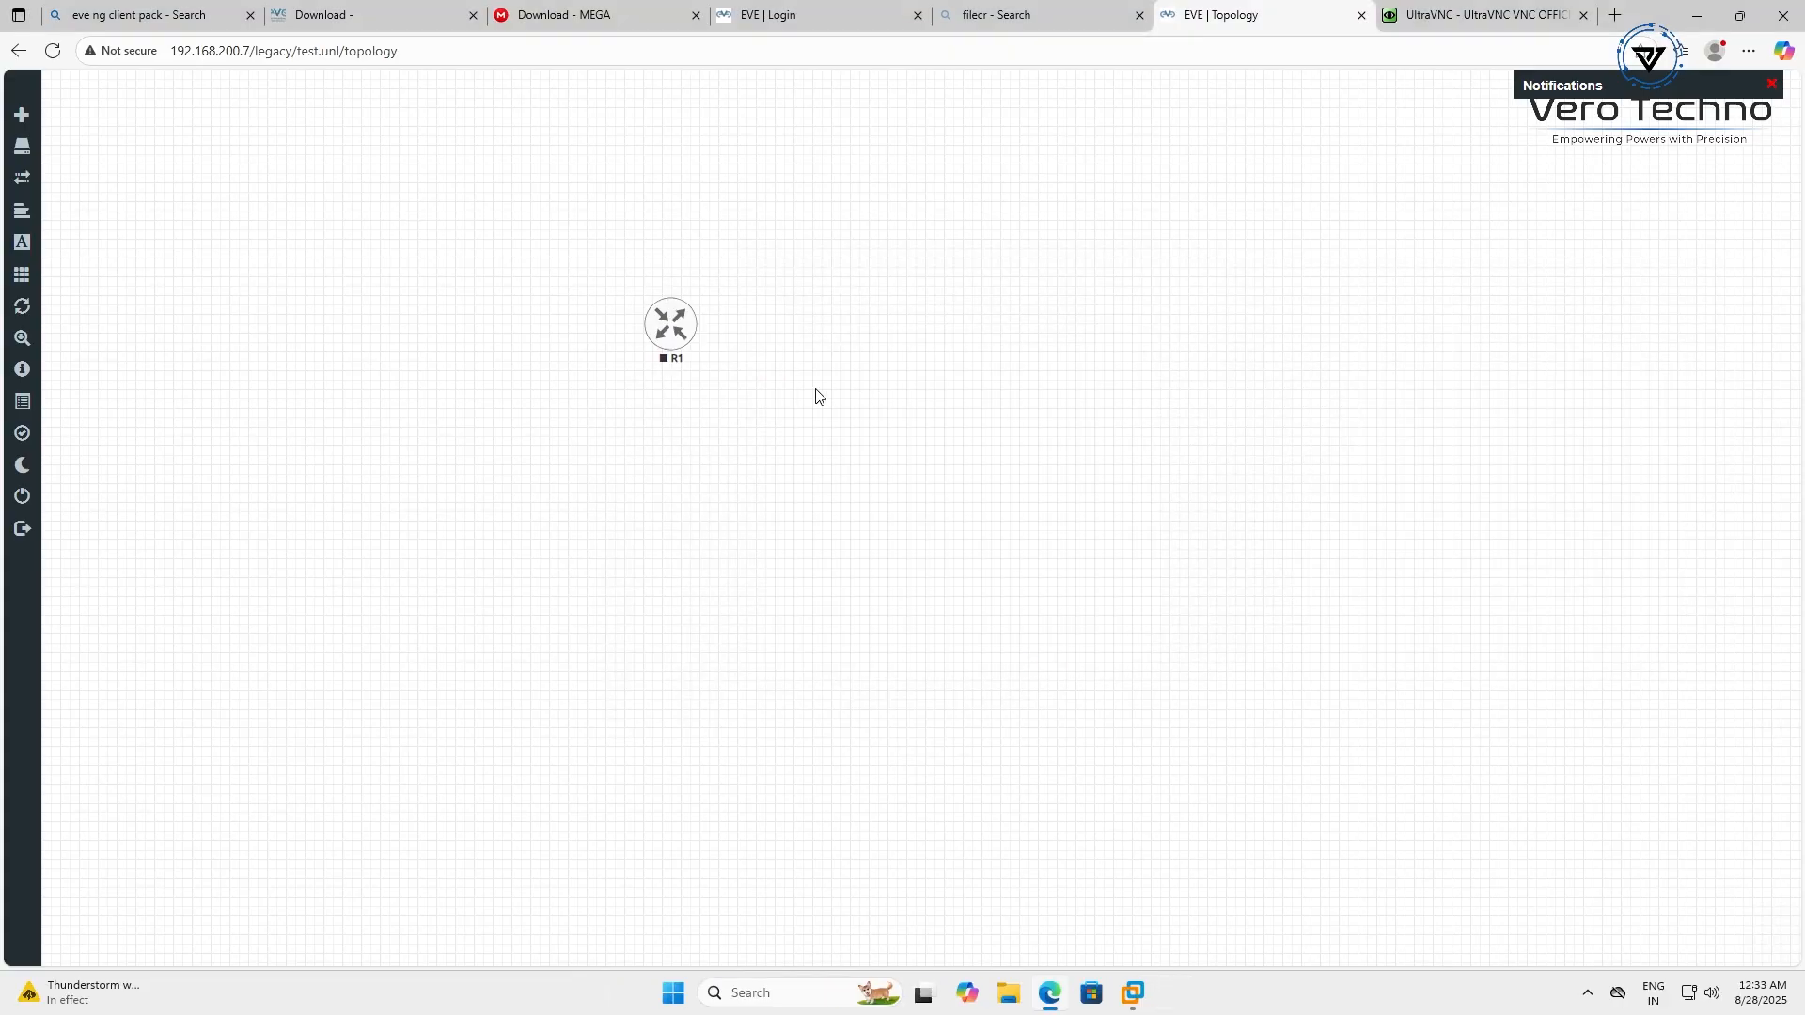
Start router R1 from its actions menu
right_click(666, 333)
left_click(1205, 262)
left_click(684, 331)
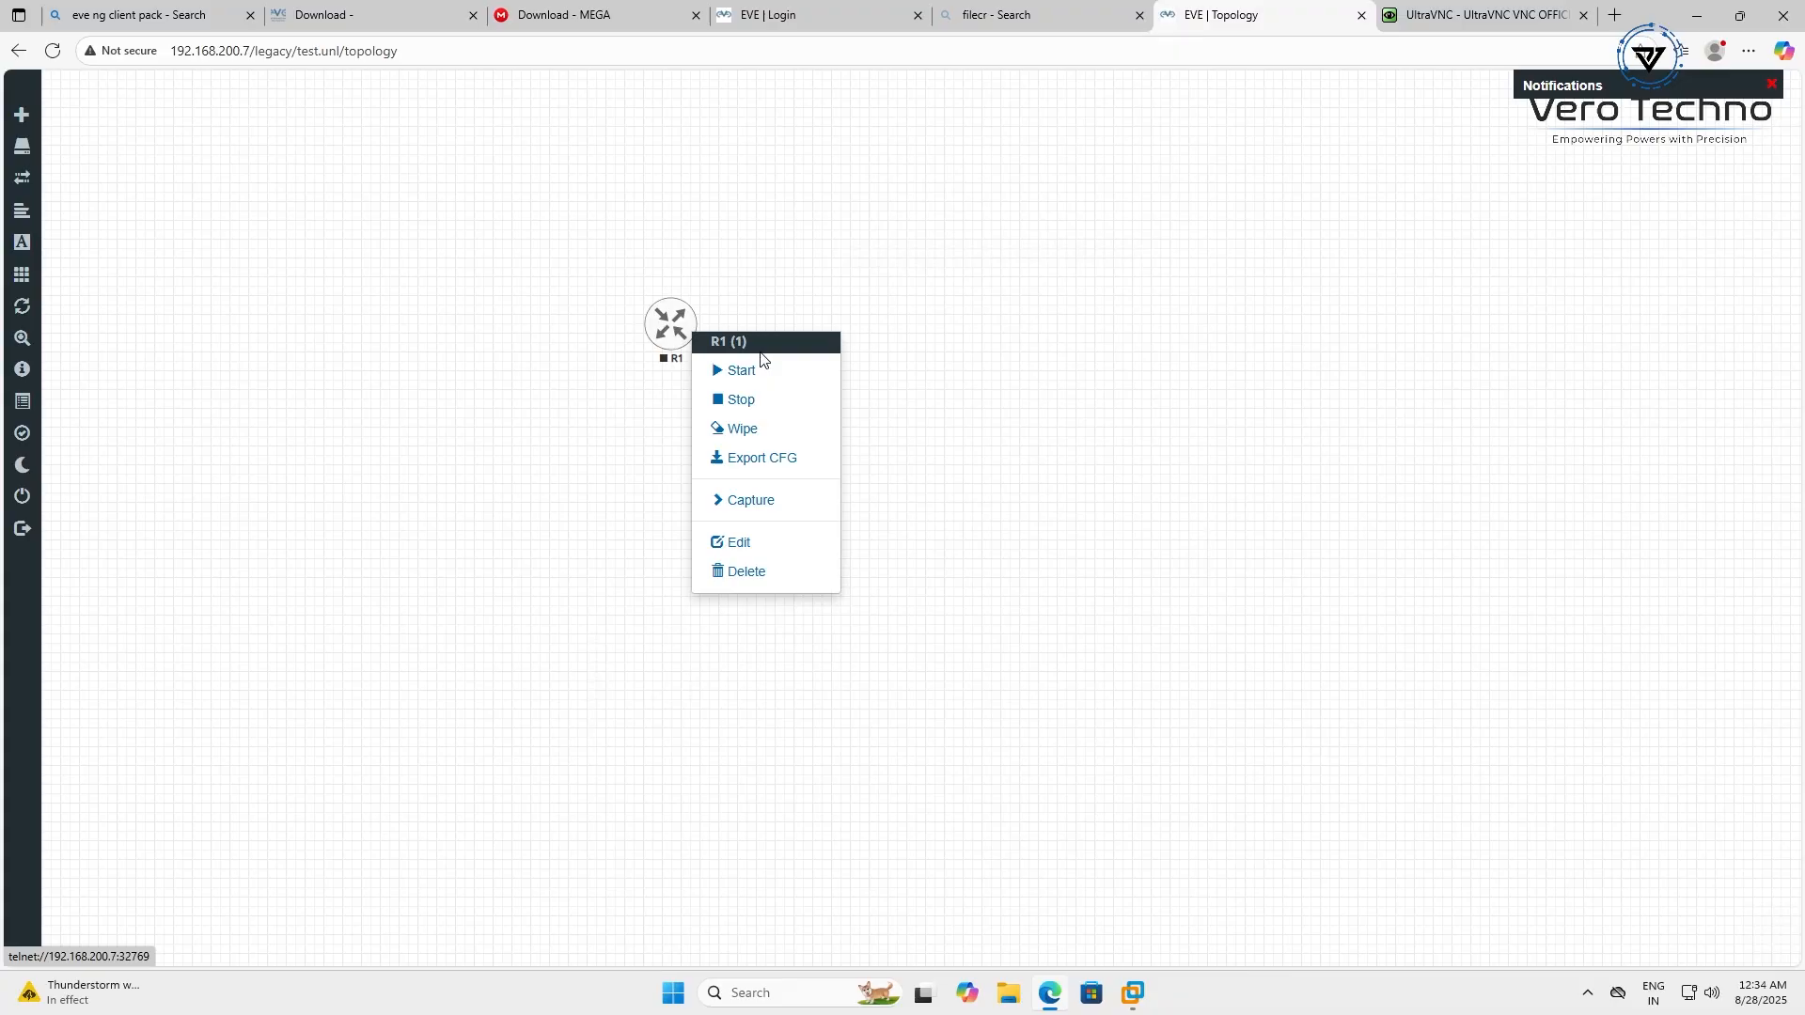
left_click(777, 378)
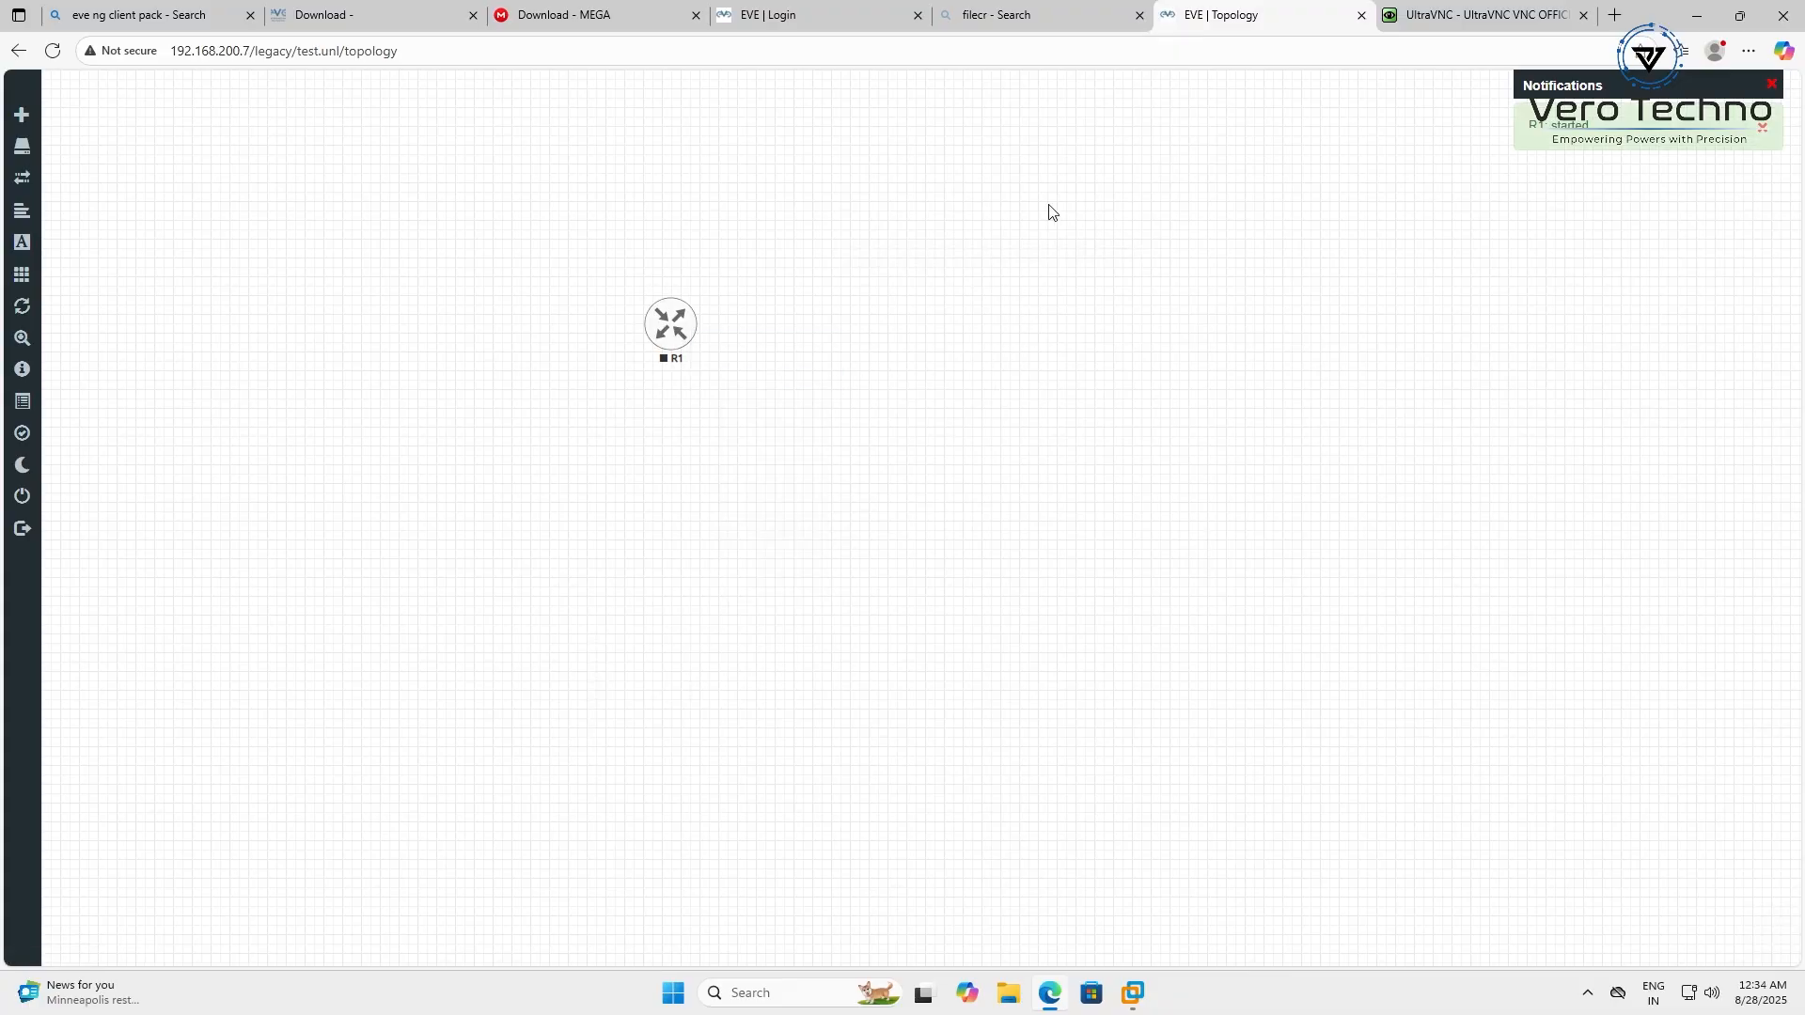
Open a PuTTY console to R1, close the refused session, and start R1 again
left_click(670, 327)
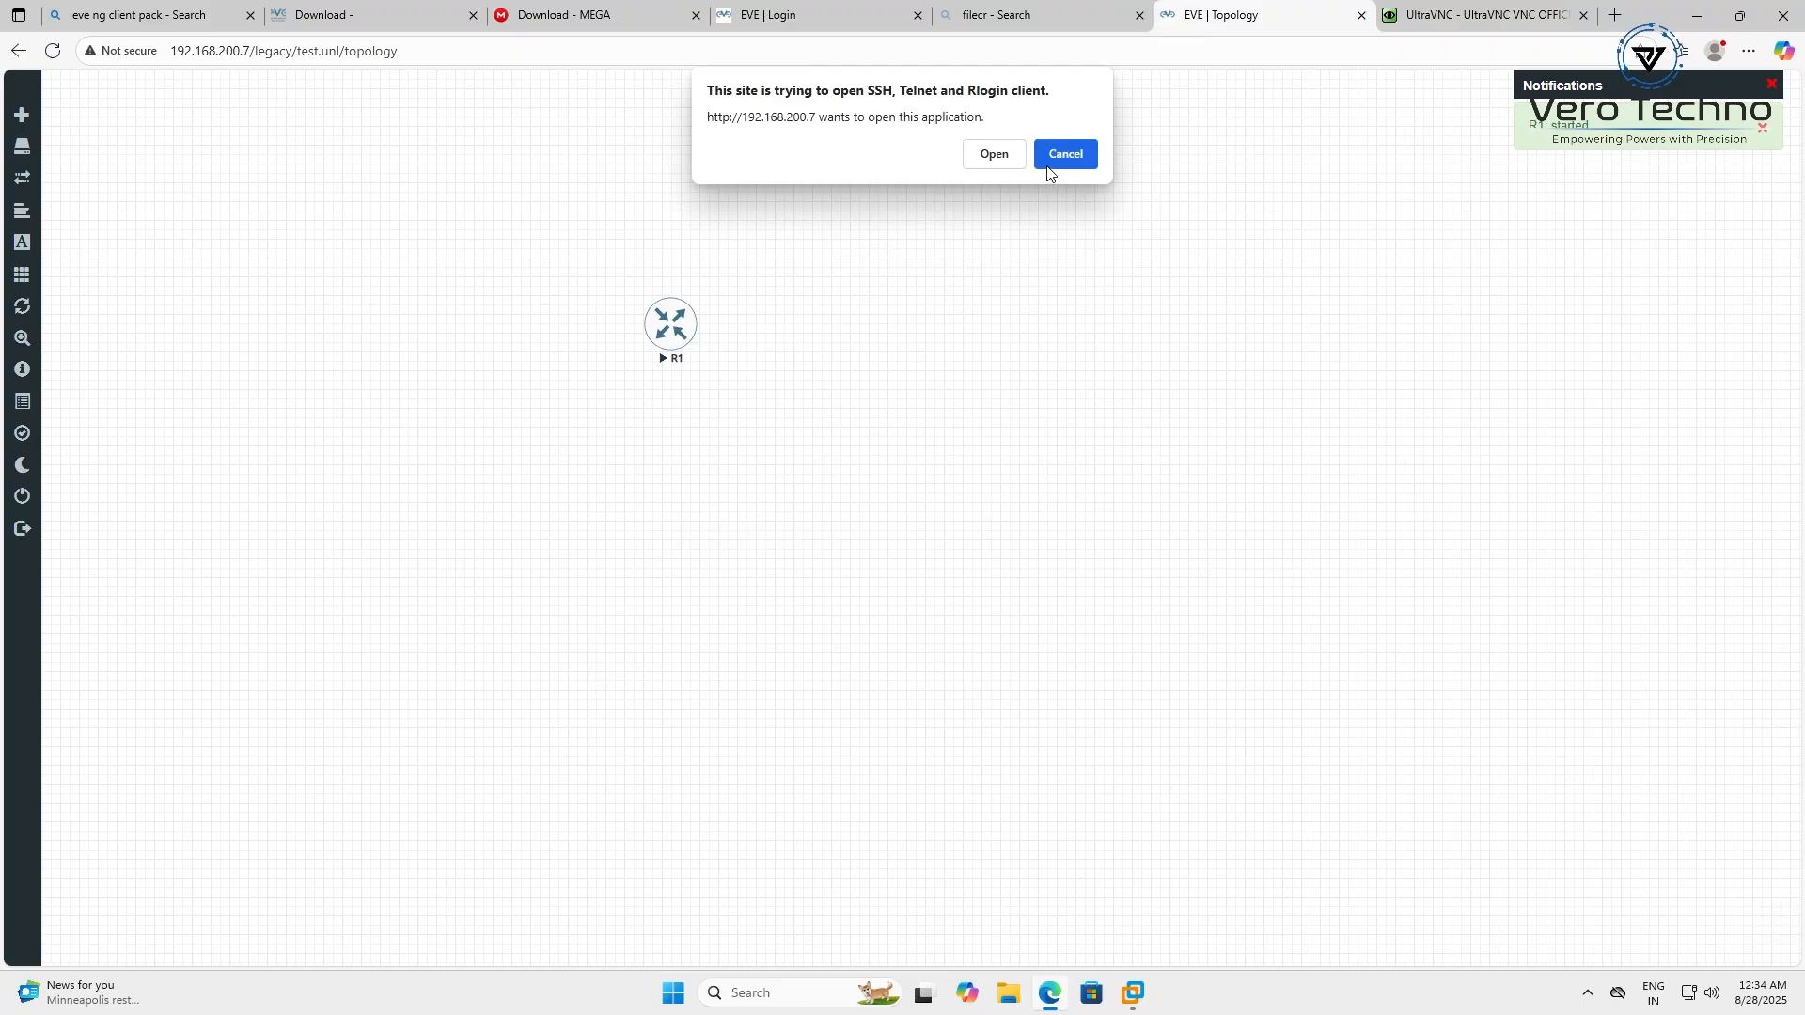
left_click(993, 155)
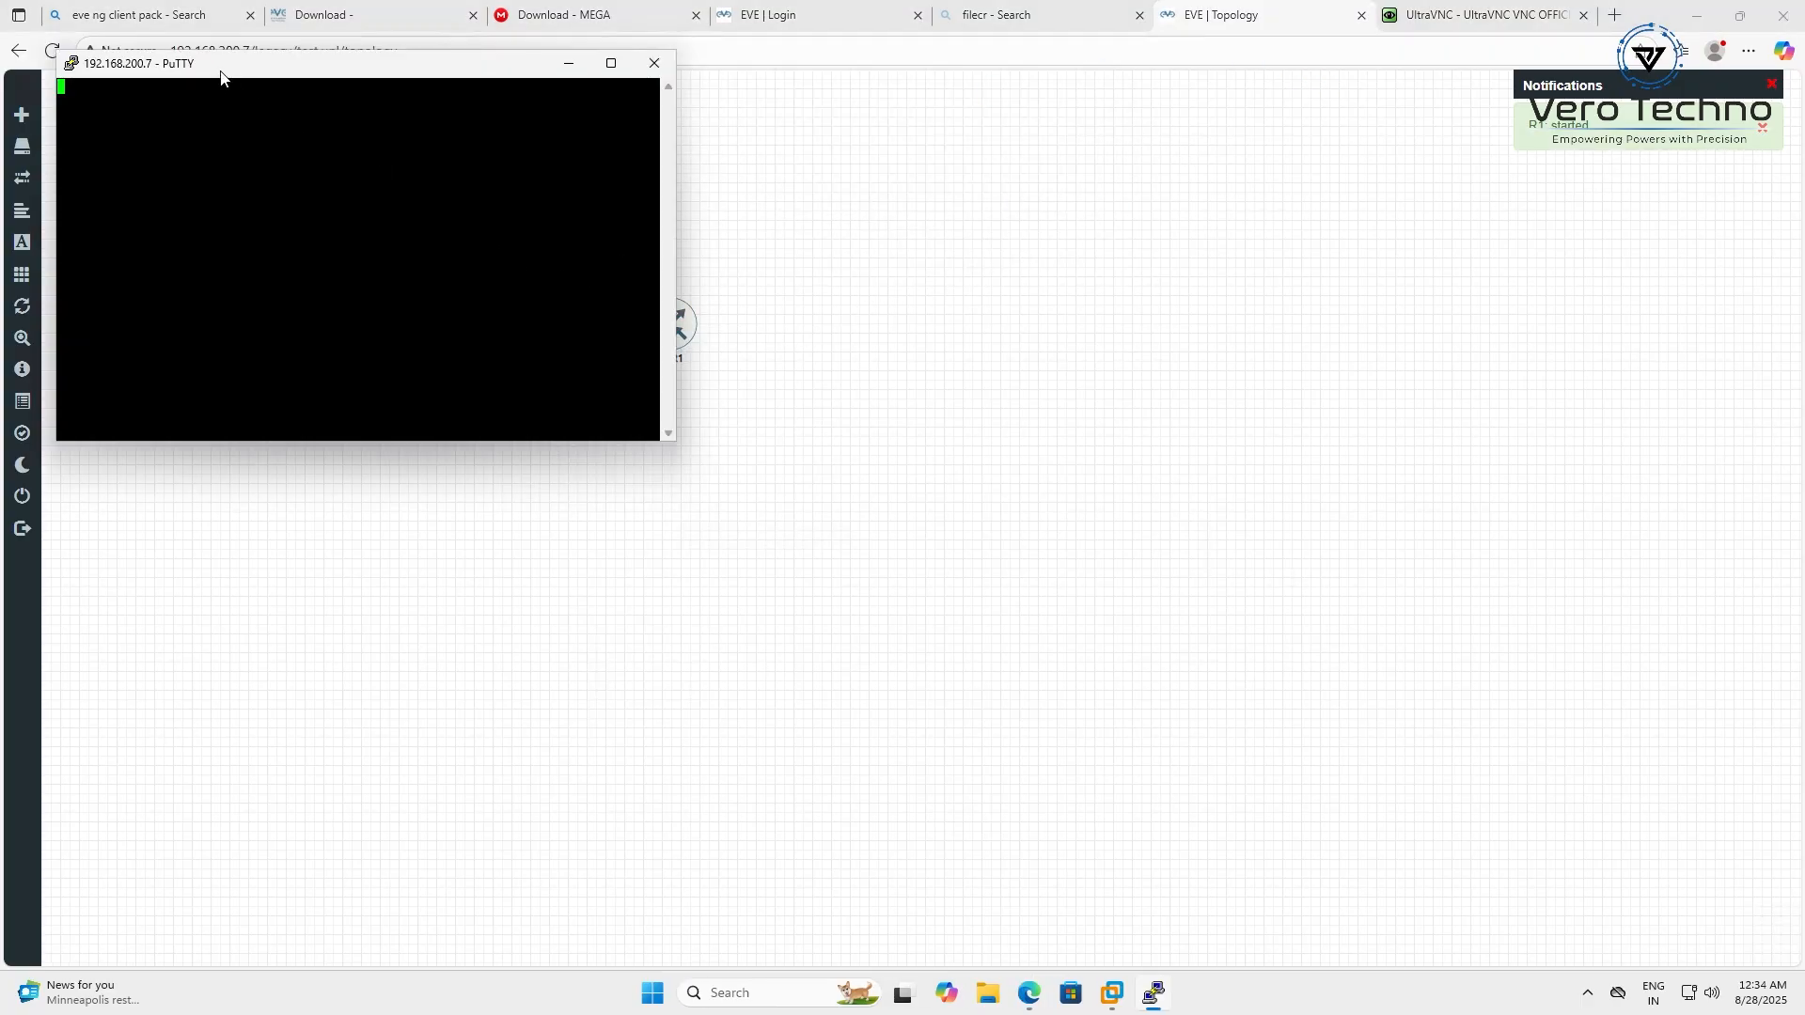
left_click_drag(220, 77, 1307, 287)
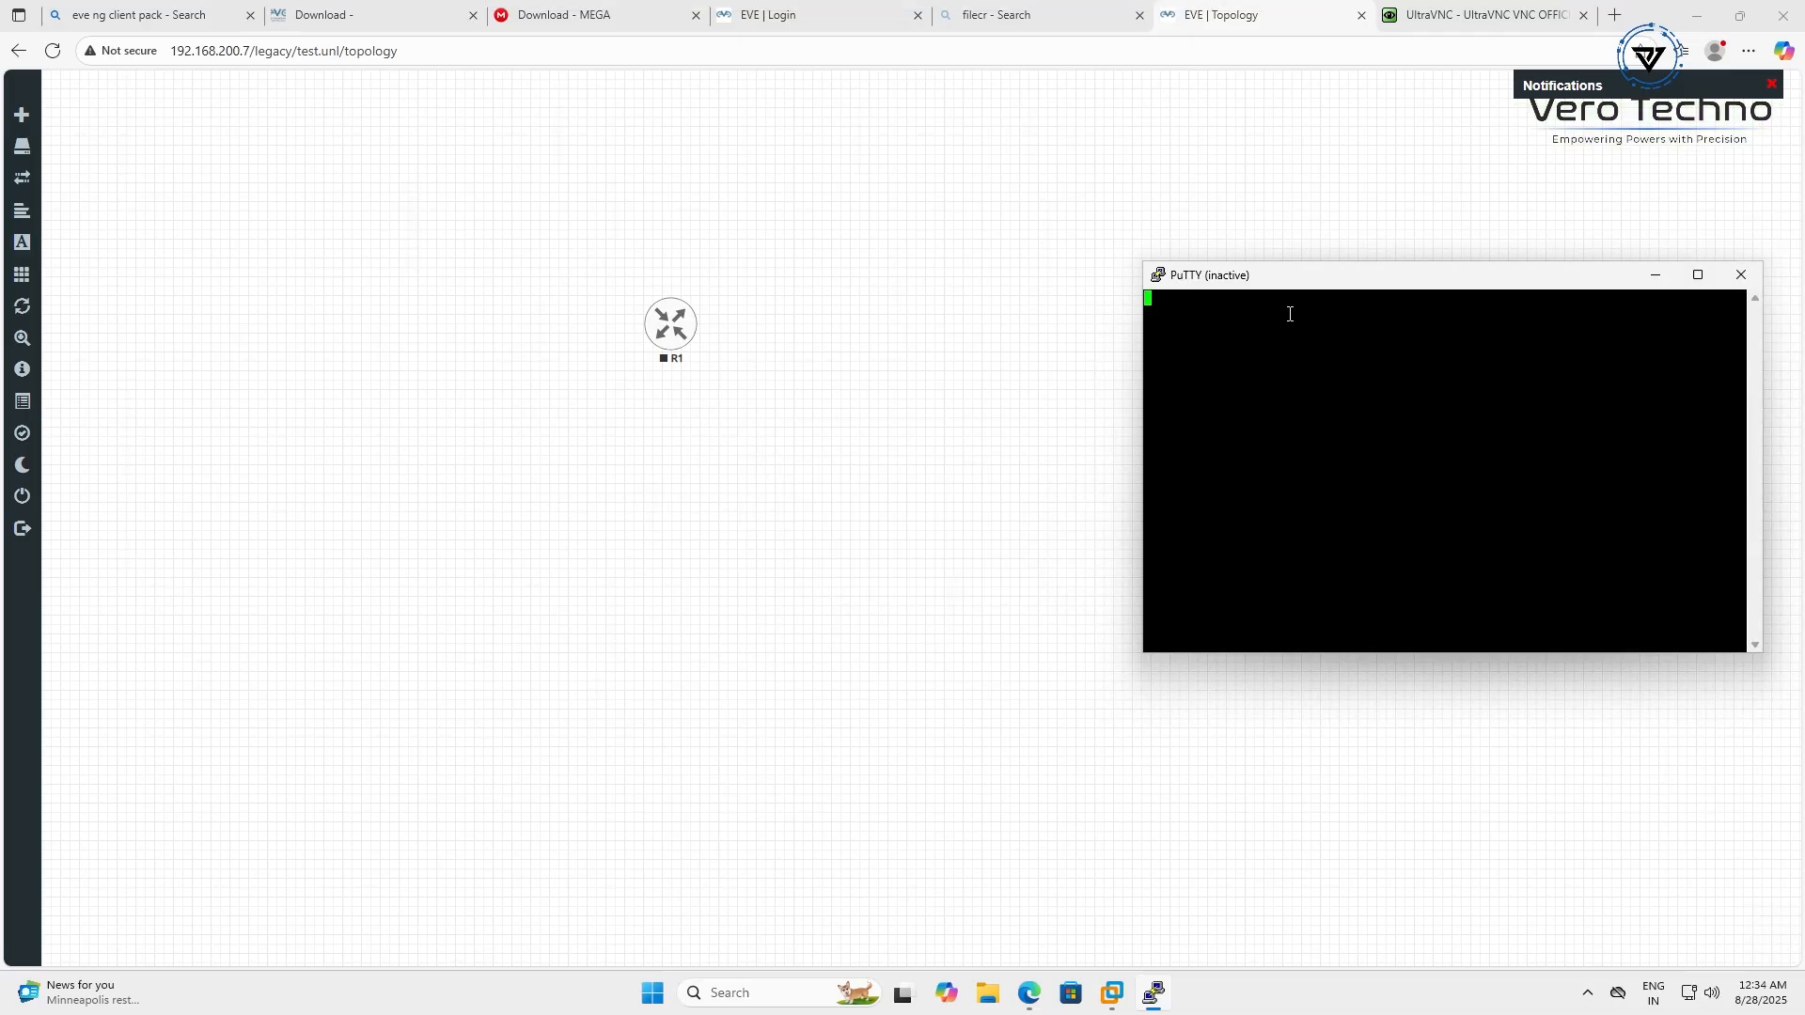
left_click_drag(1222, 280, 722, 351)
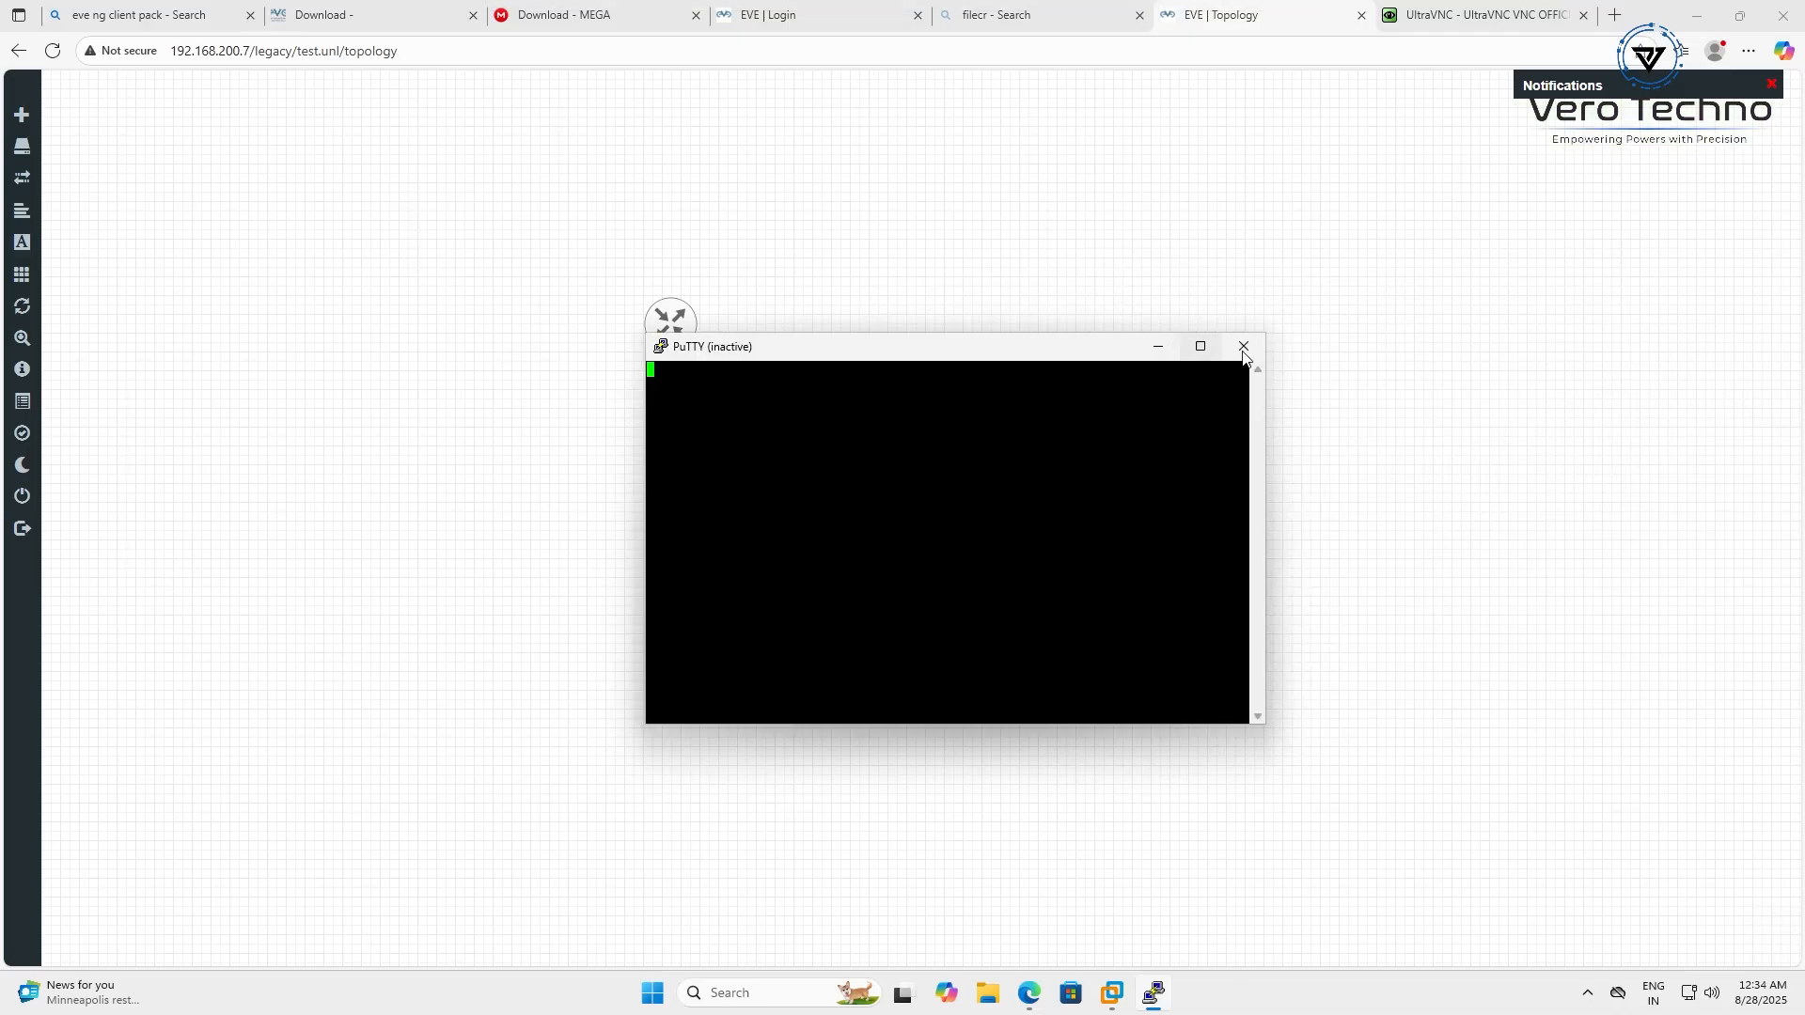
left_click(1241, 349)
right_click(675, 335)
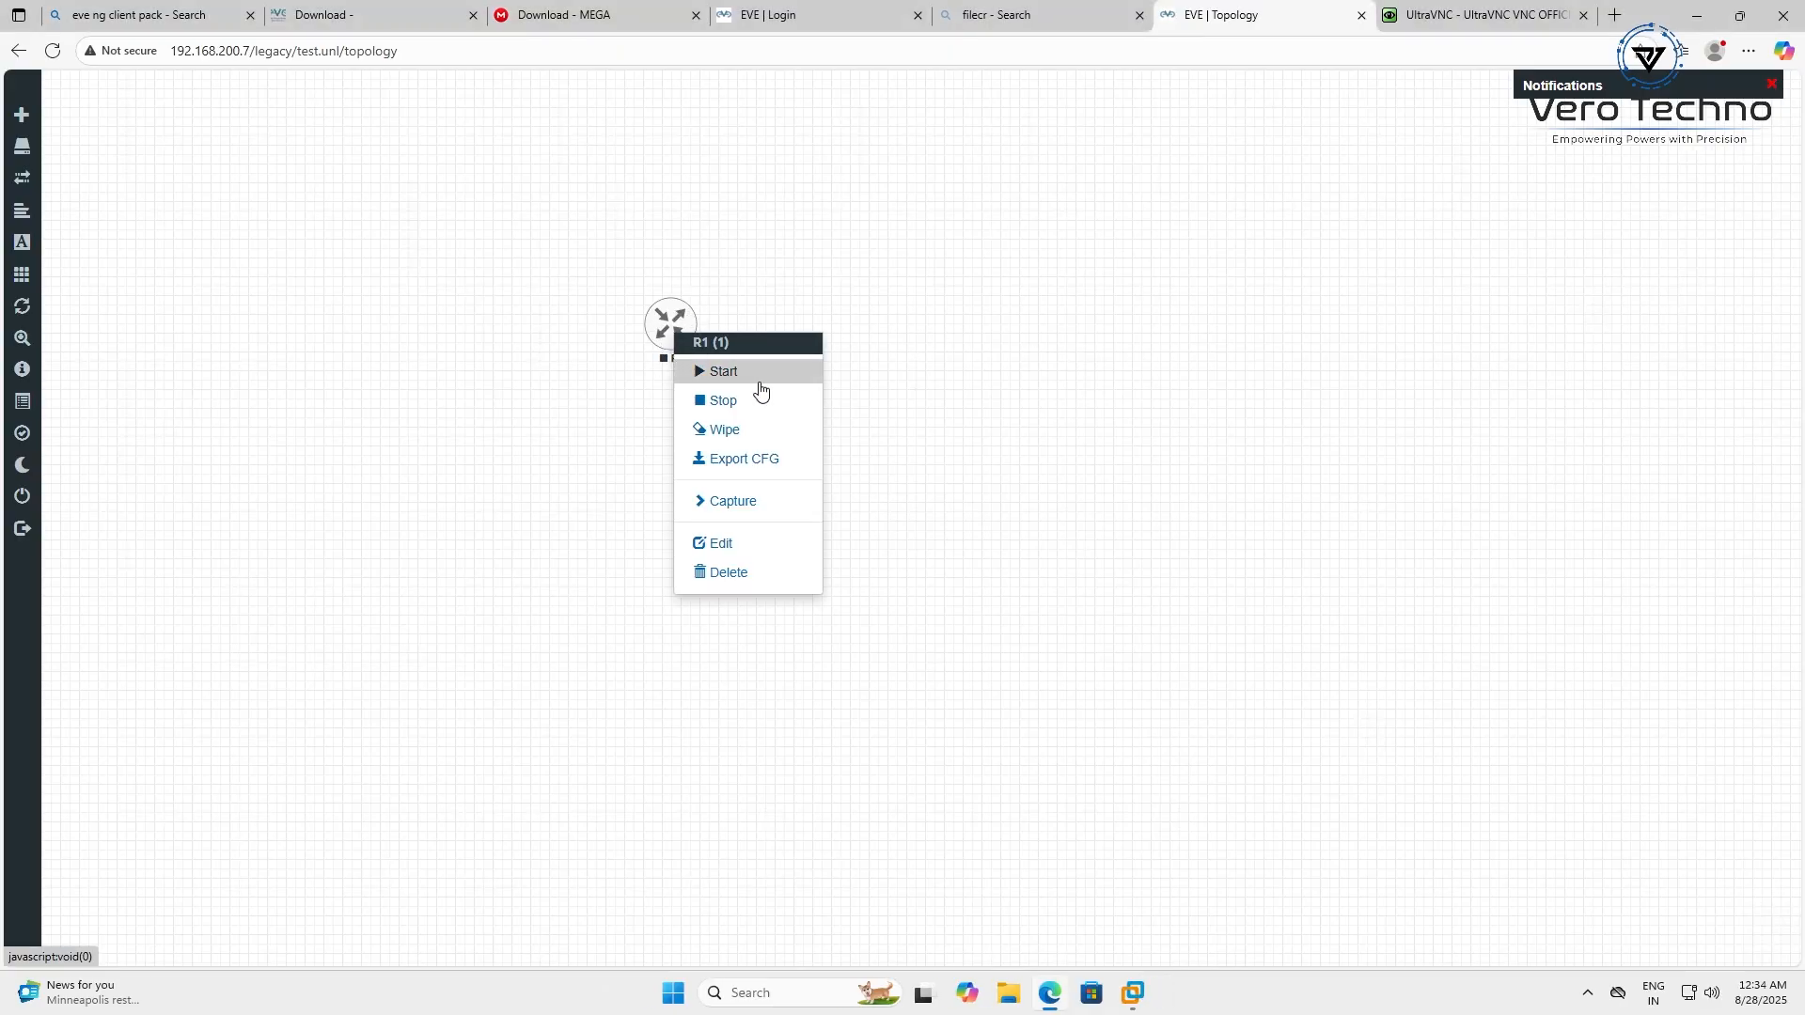
left_click(760, 372)
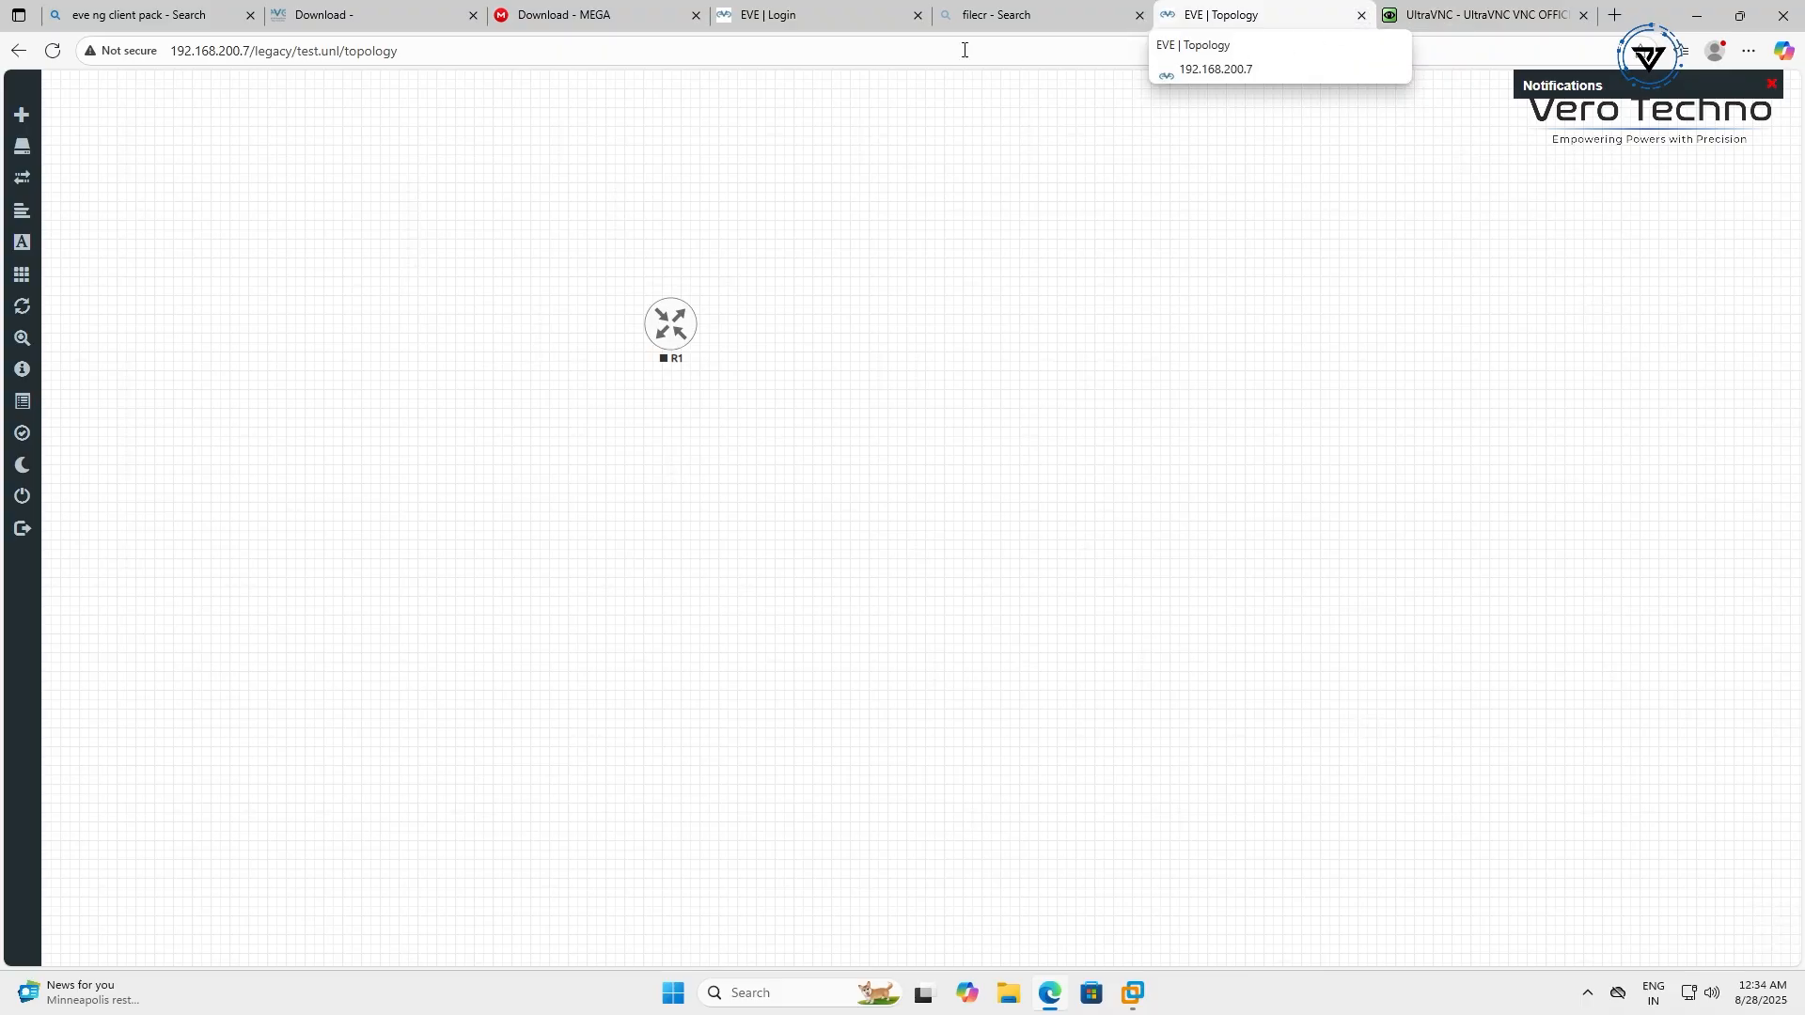
Log in to EVE-NG at 192.168.1.4, skip saving the password, and close the duplicate Topology tab
left_click(851, 26)
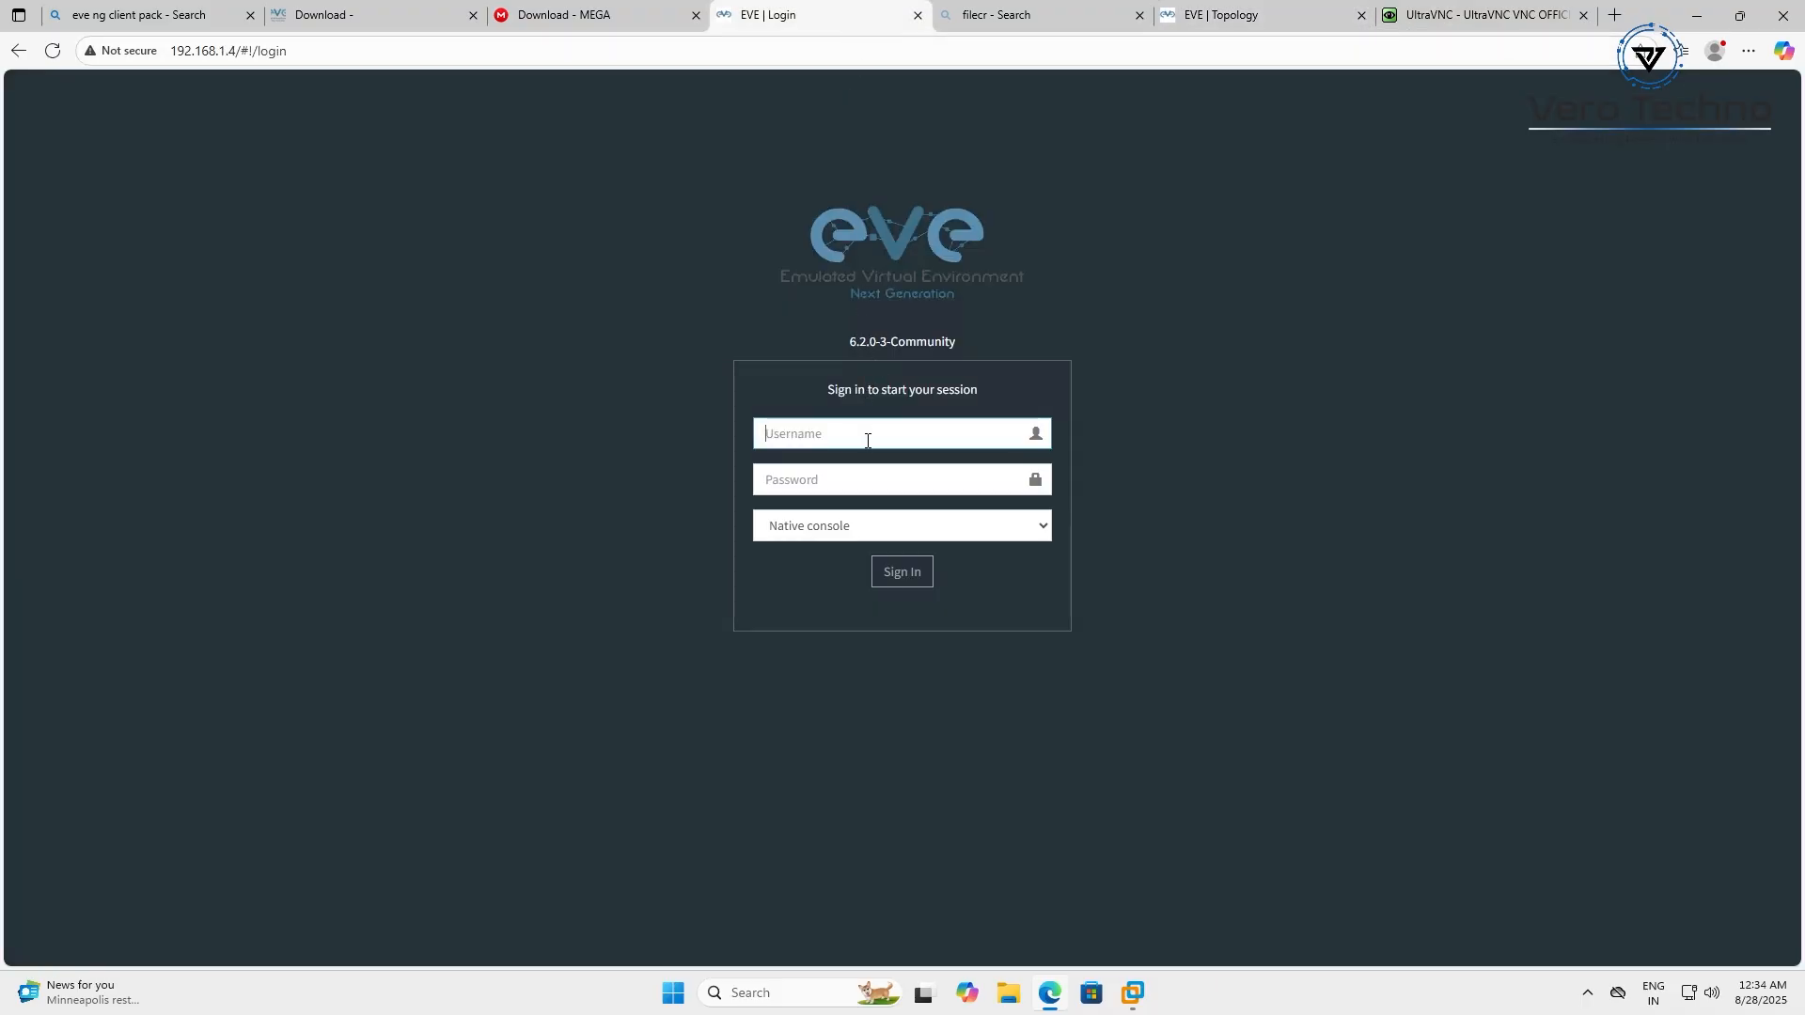
type("adm")
key("BackSpace")
key("BackSpace")
key("BackSpace")
type("ade")
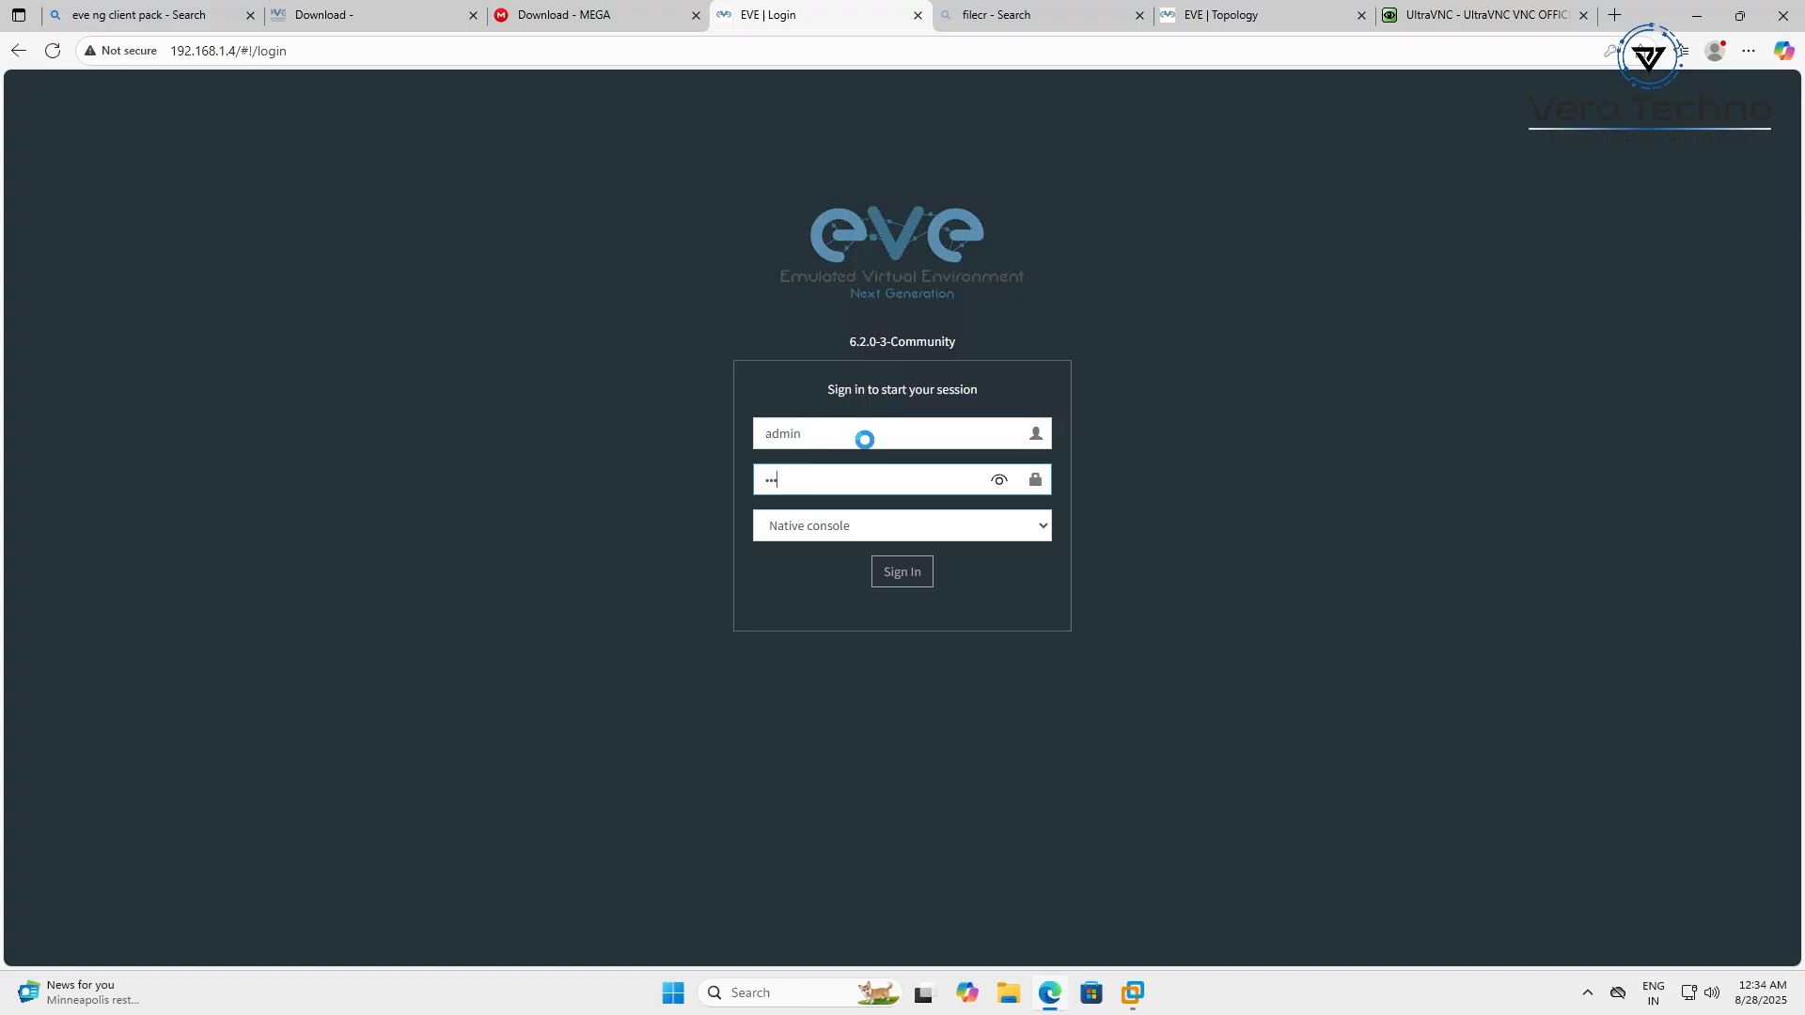
key("Return")
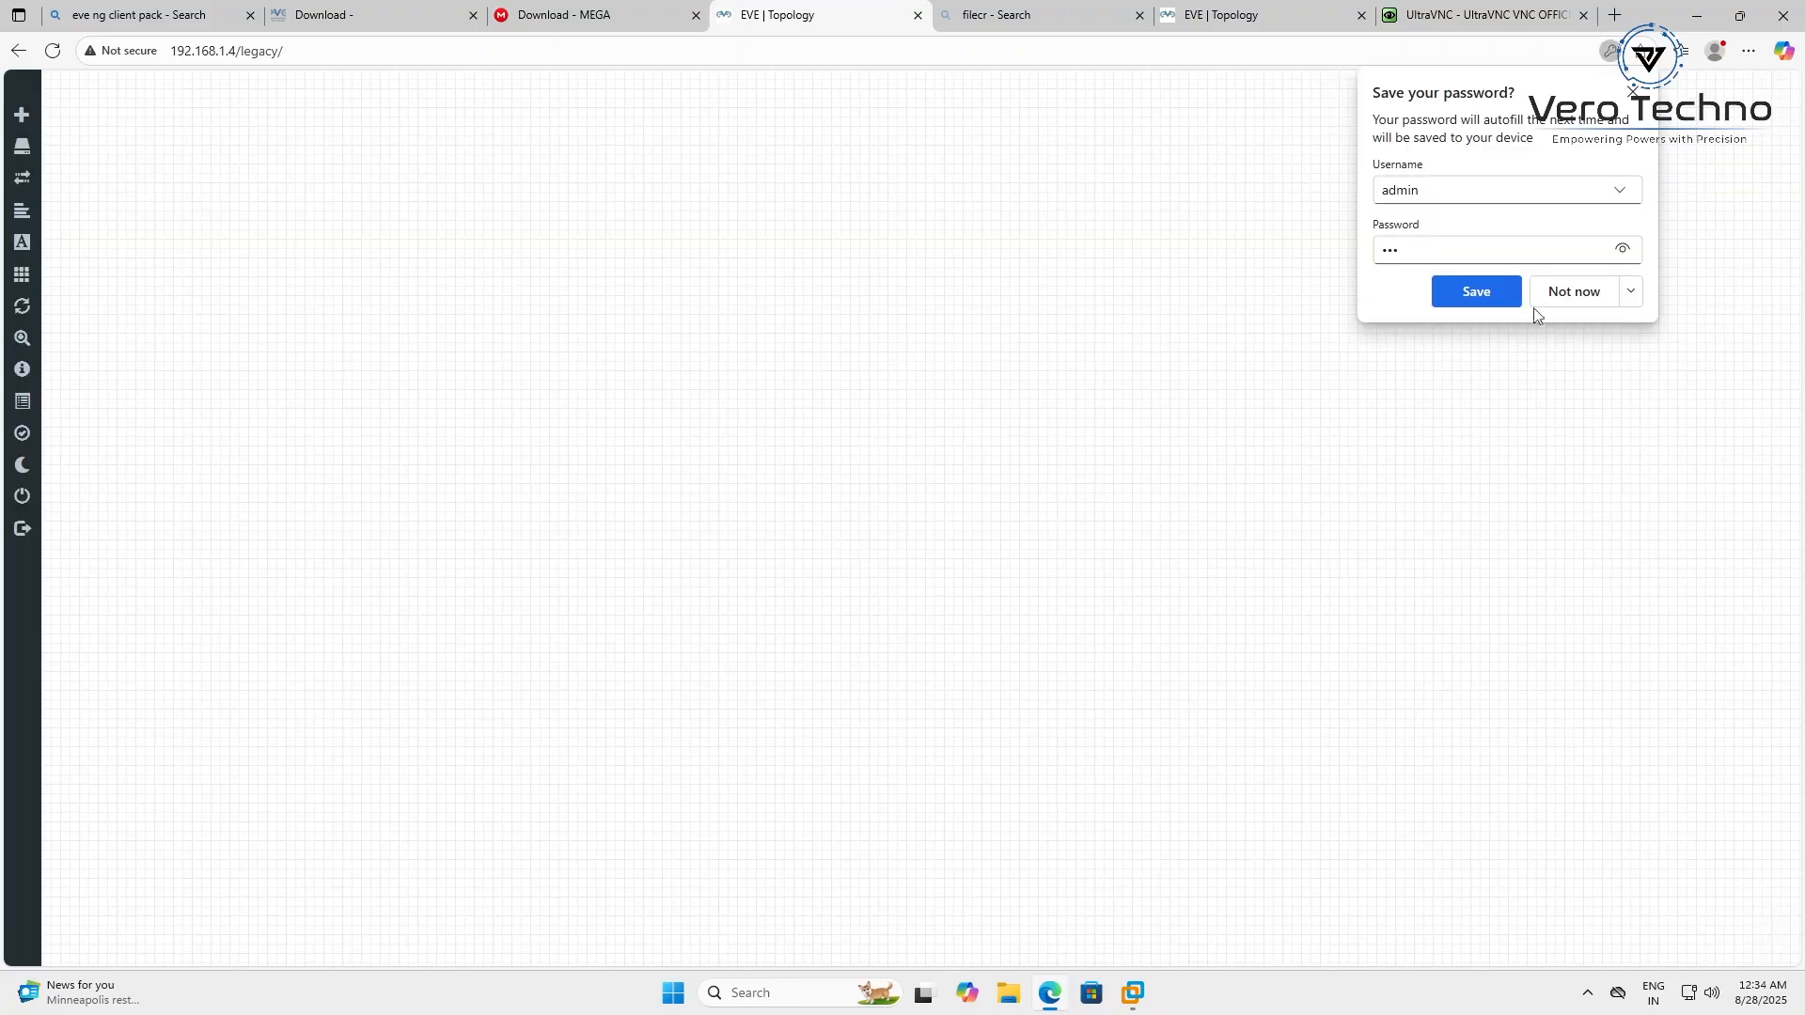
left_click(1579, 293)
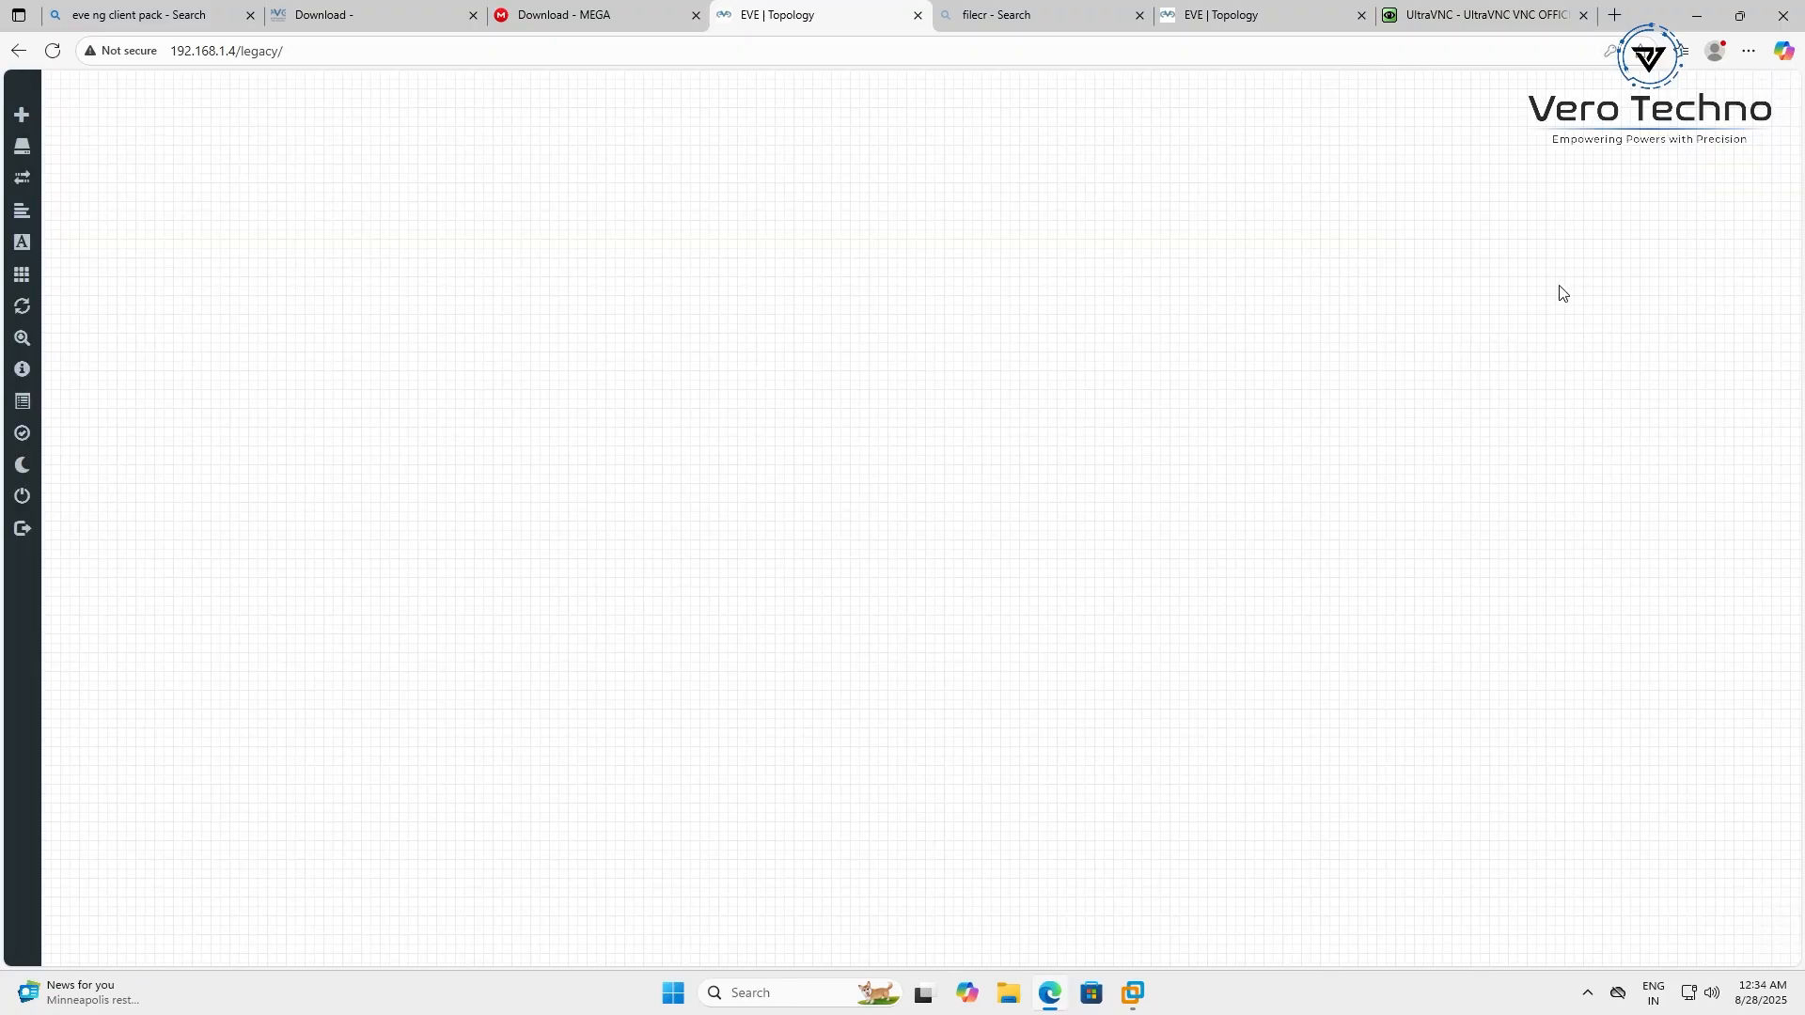
left_click(1360, 15)
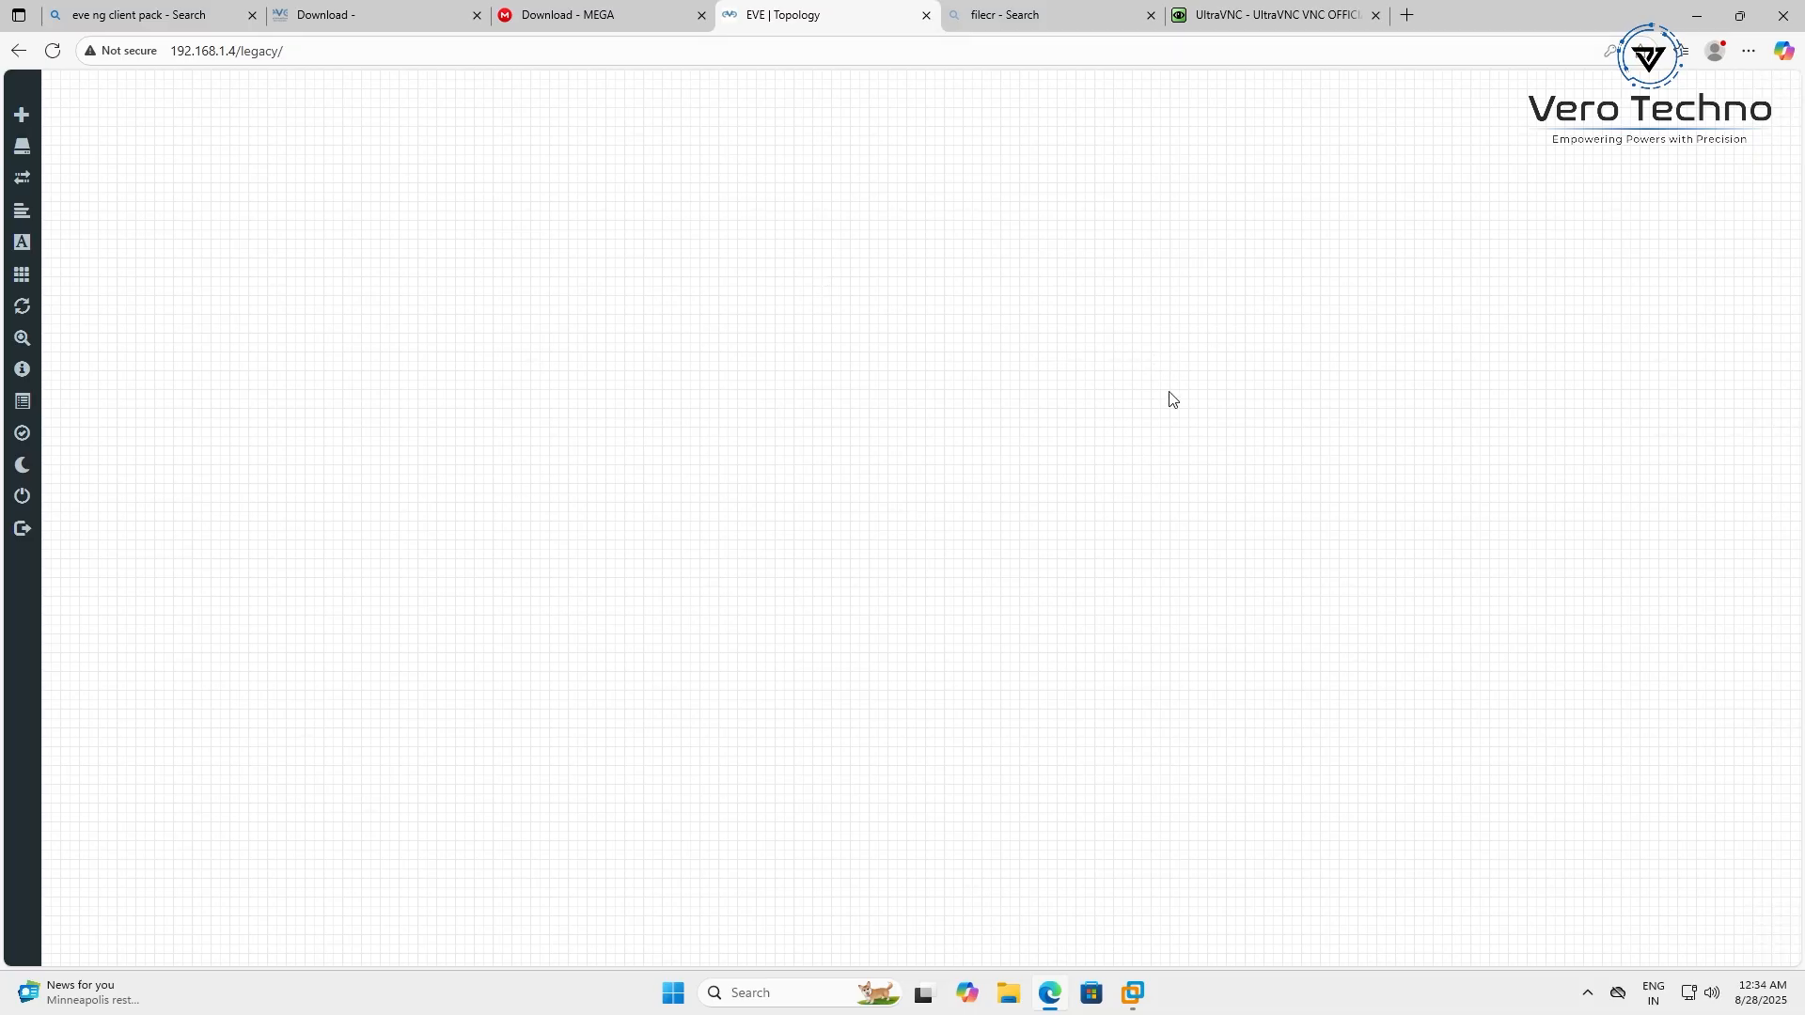
Add a node from the Cisco vIOS Router template, named vIOS, and save it to the lab
right_click(718, 292)
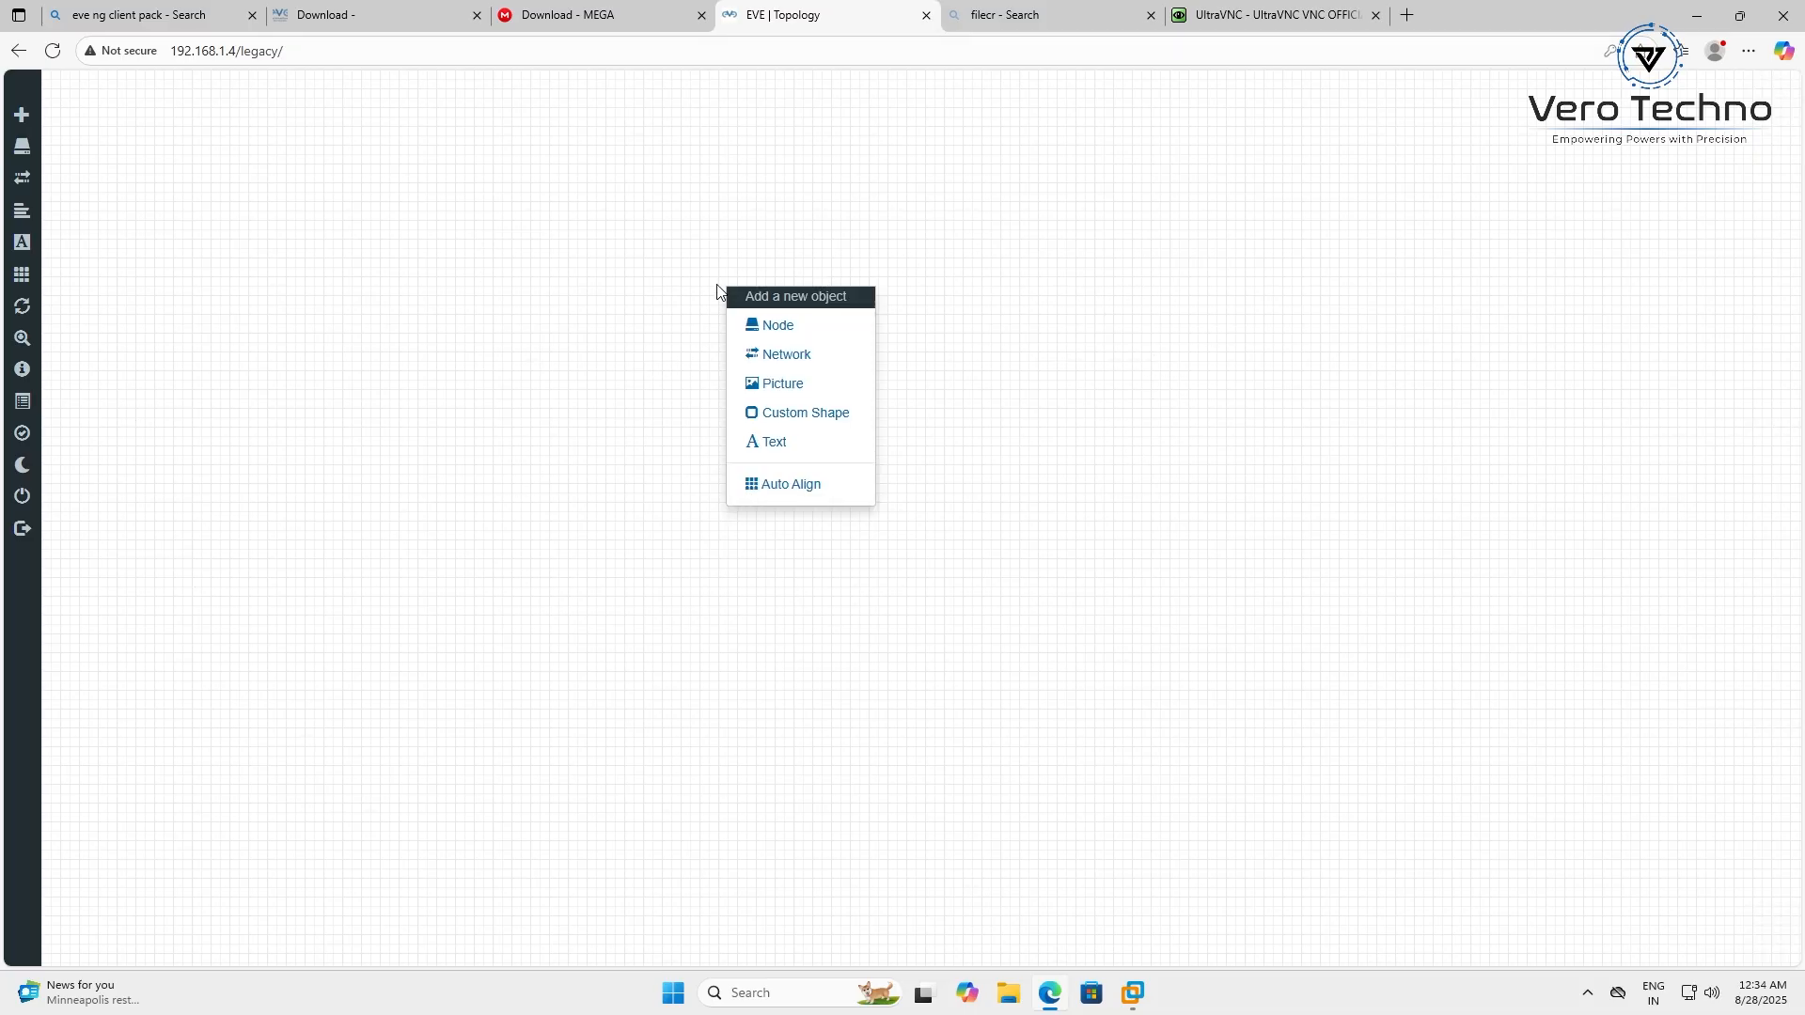
left_click(779, 326)
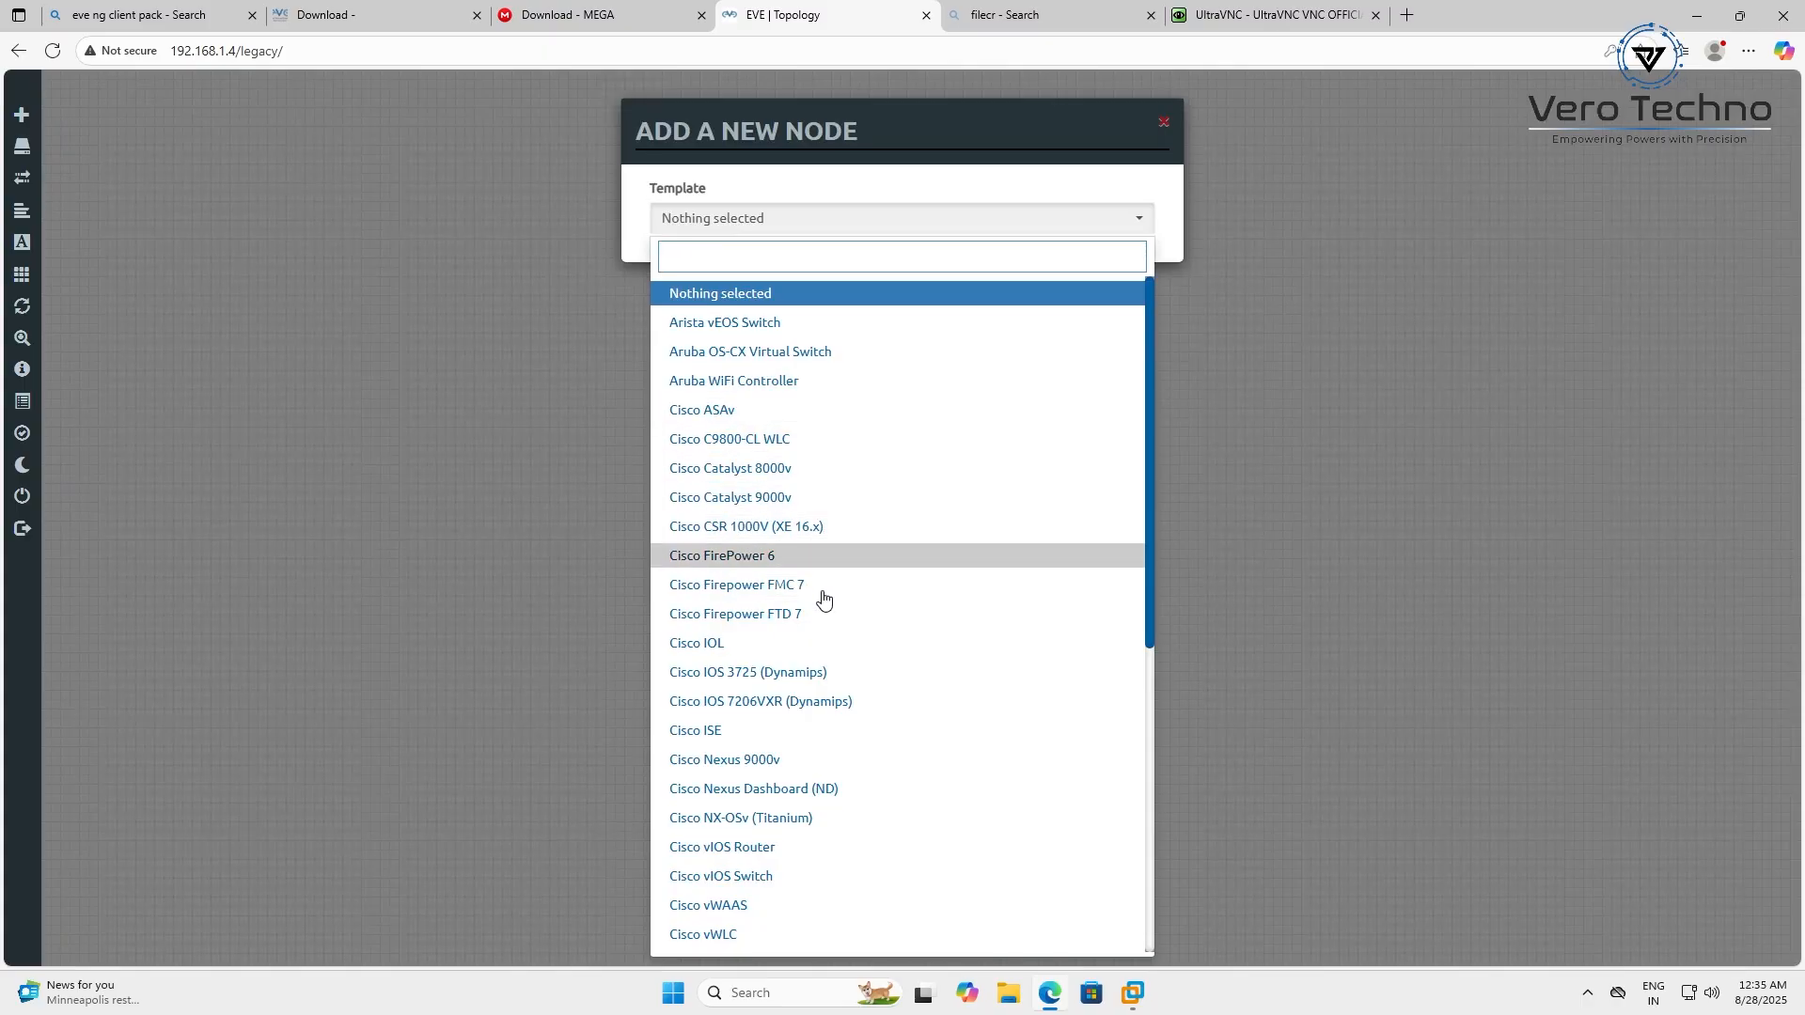
left_click(798, 850)
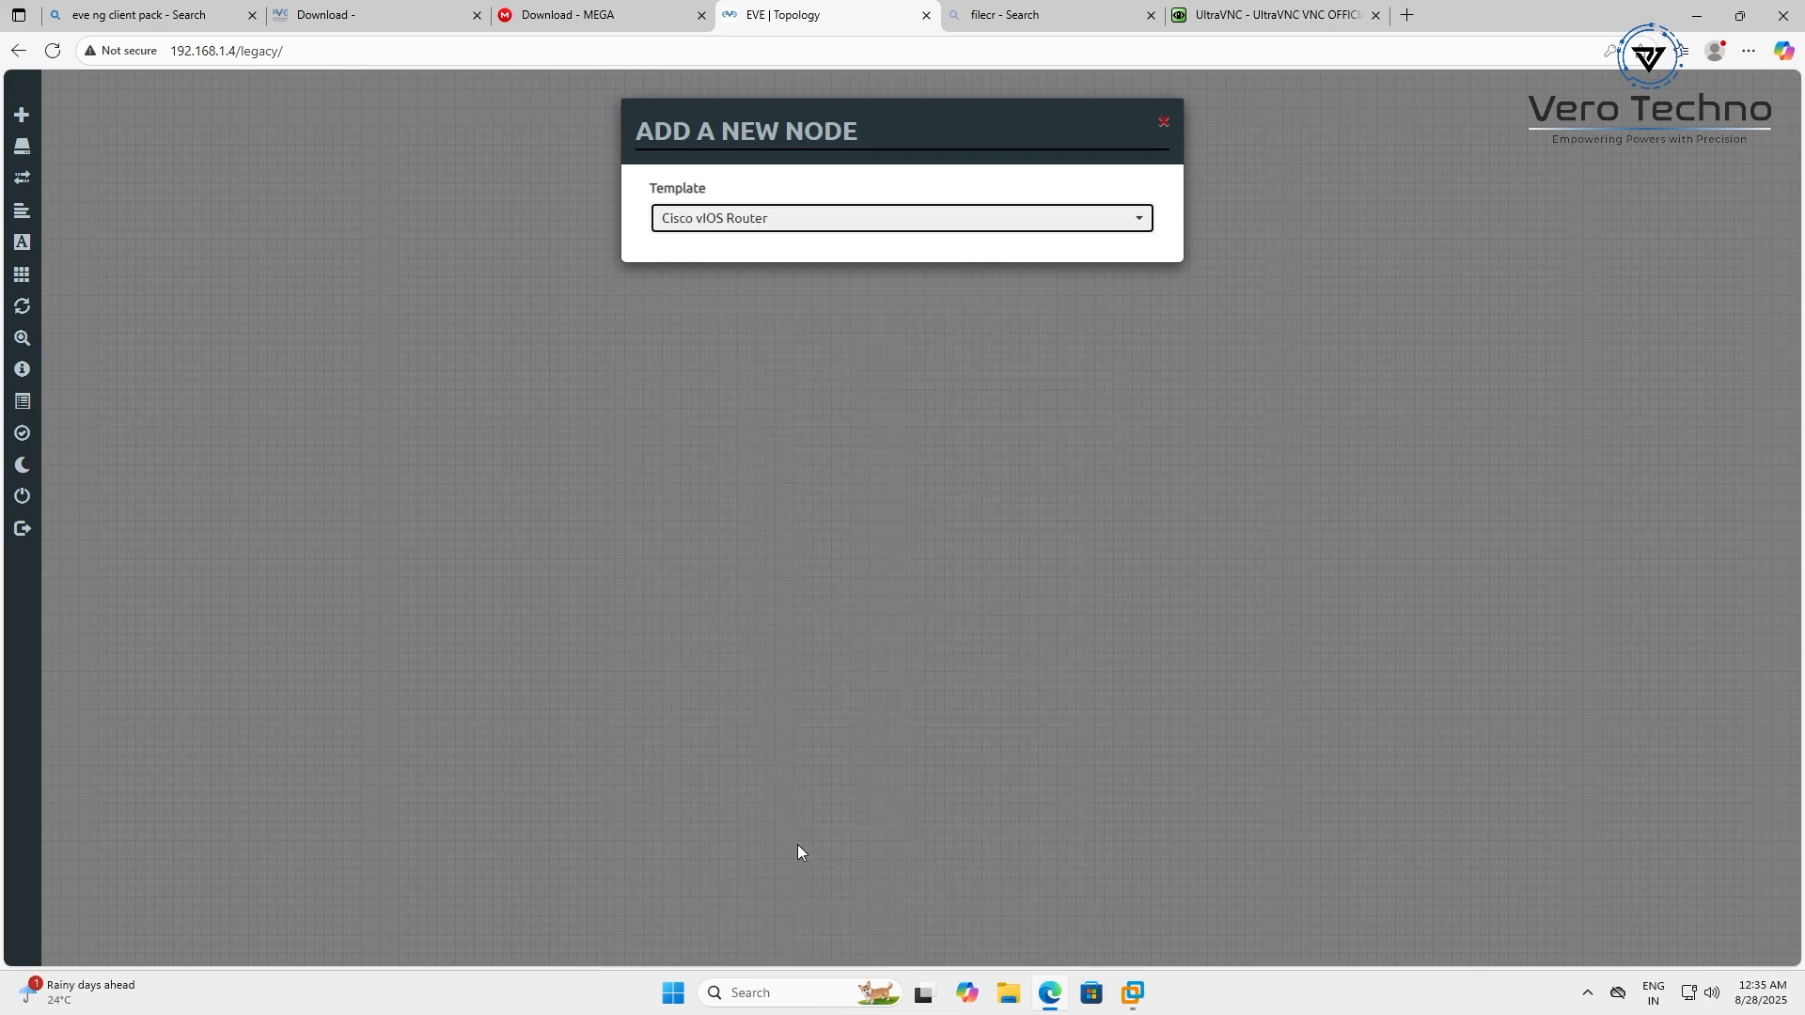
scroll(928, 747, "down", 2)
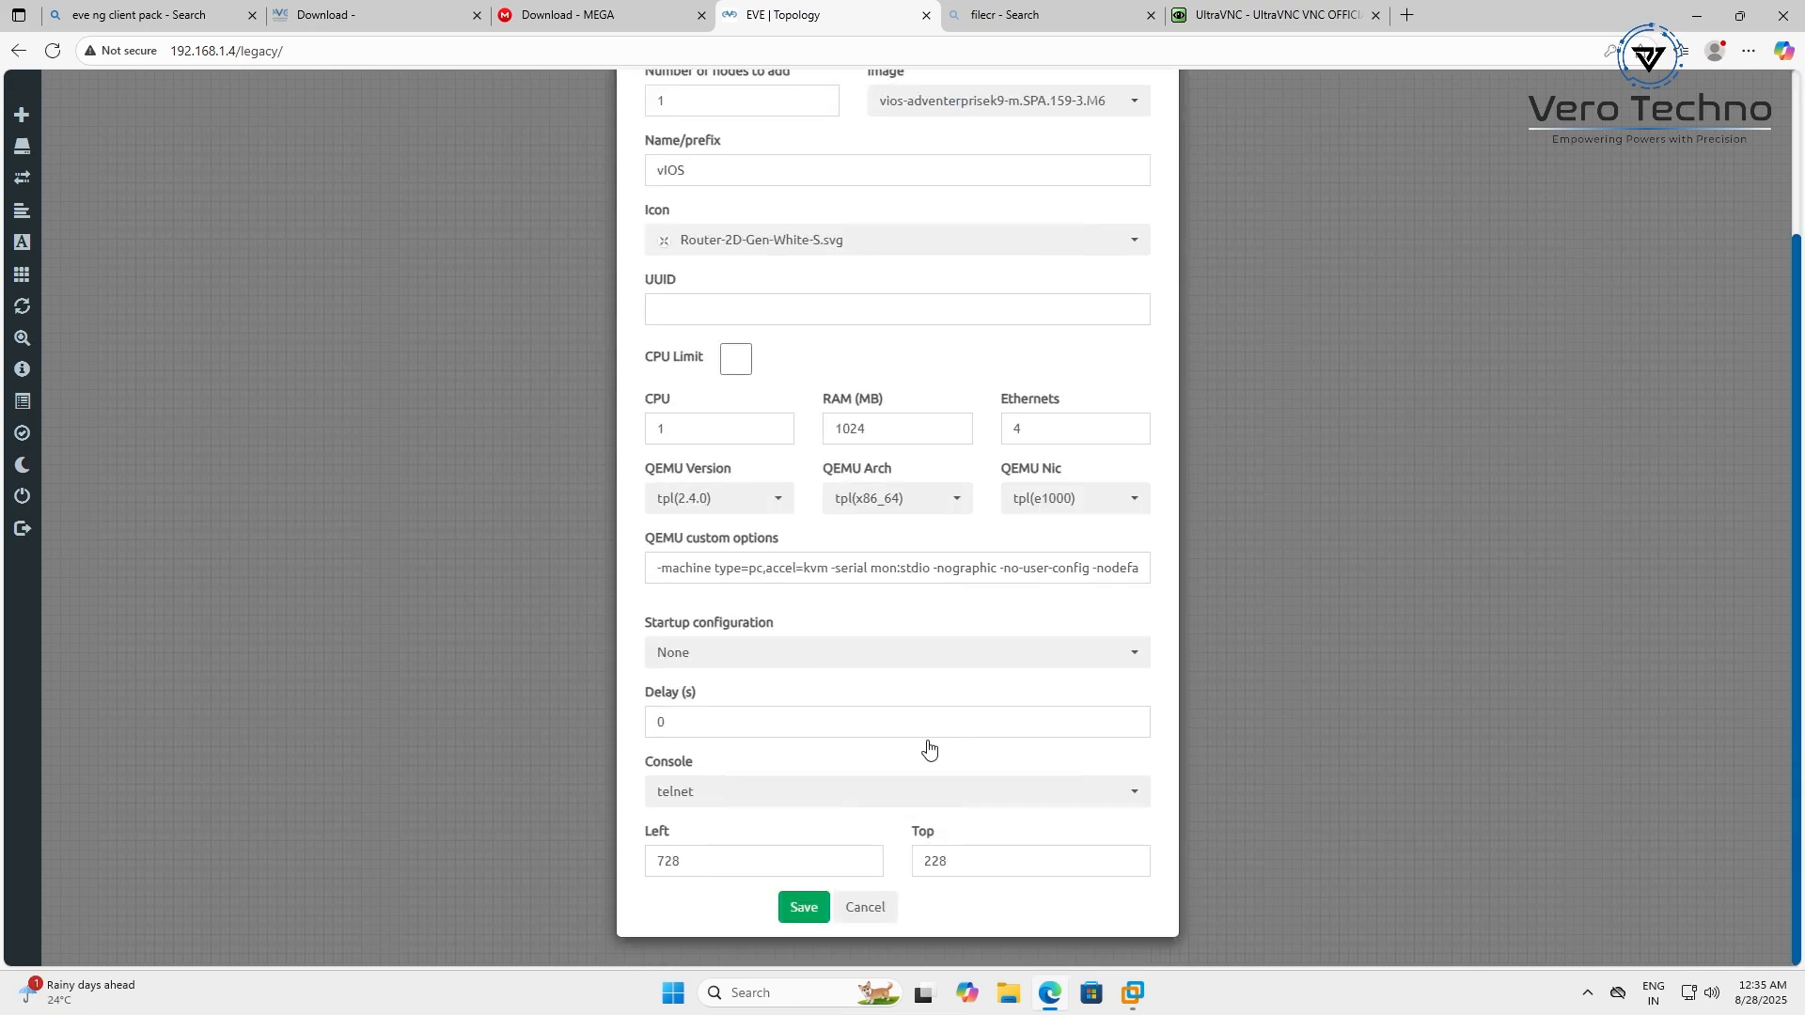
left_click(805, 907)
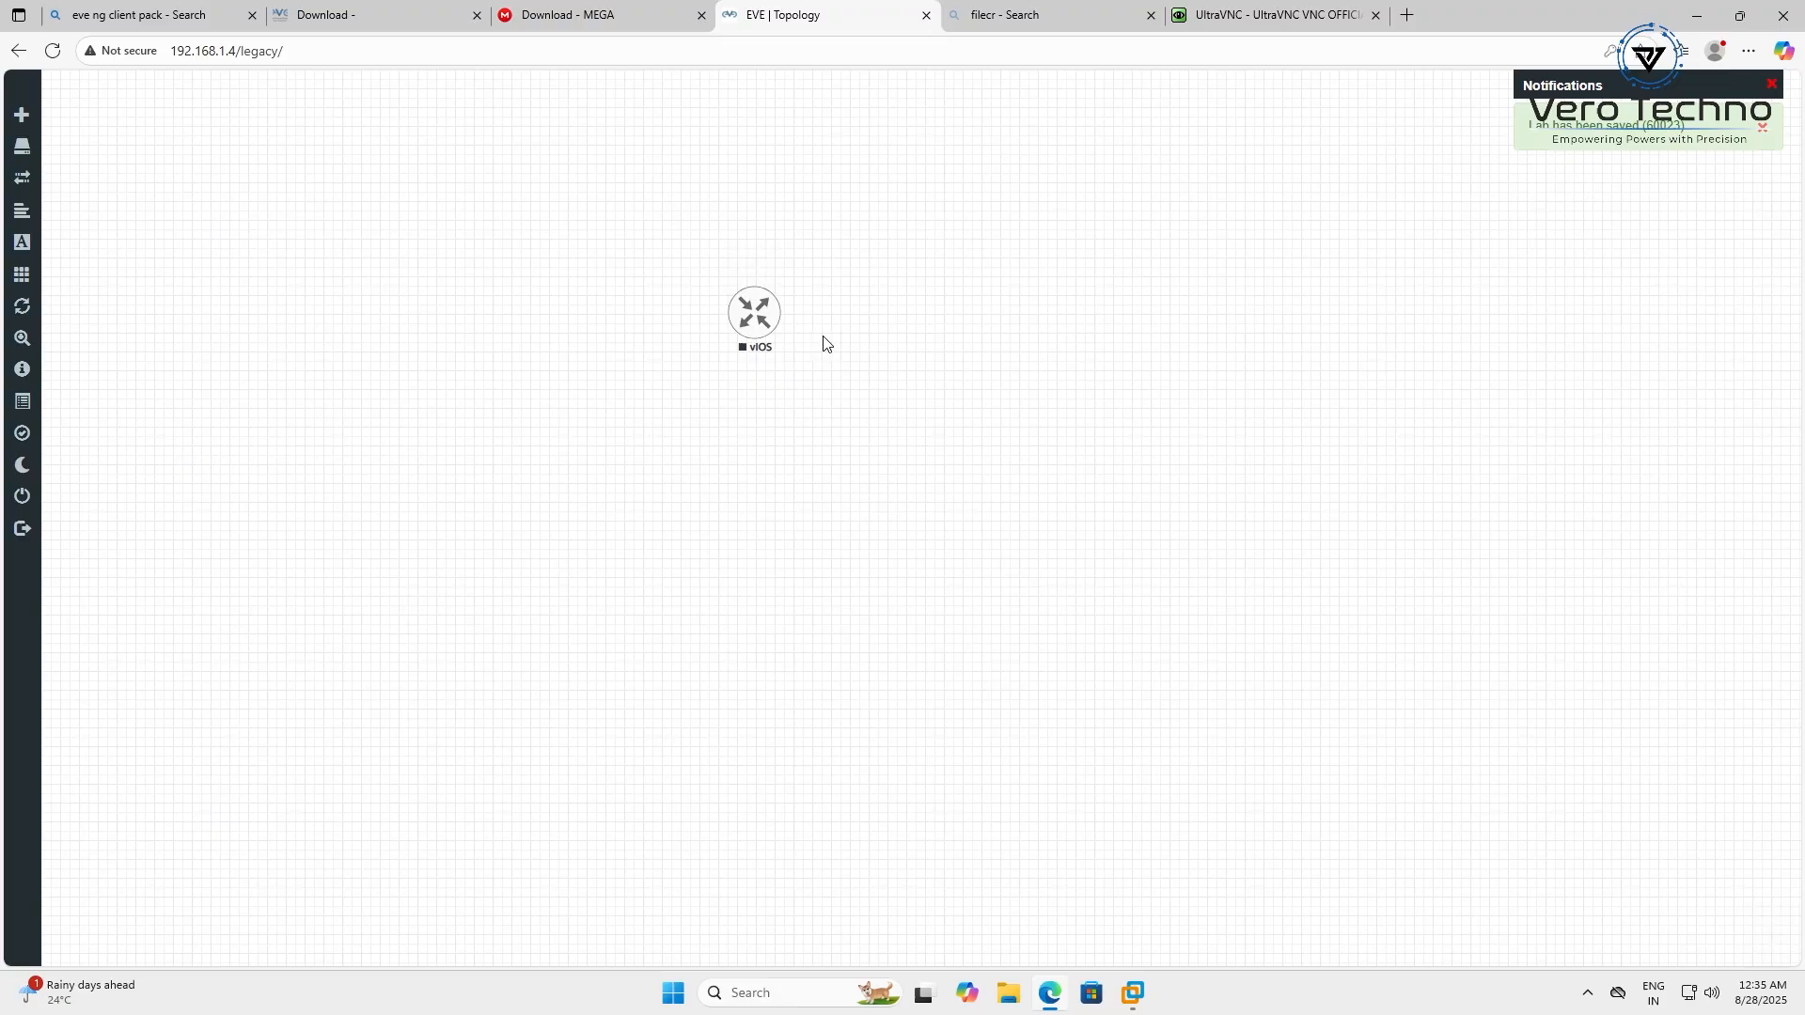
Start the vIOS node and open its PuTTY console showing IOSv booting
right_click(756, 318)
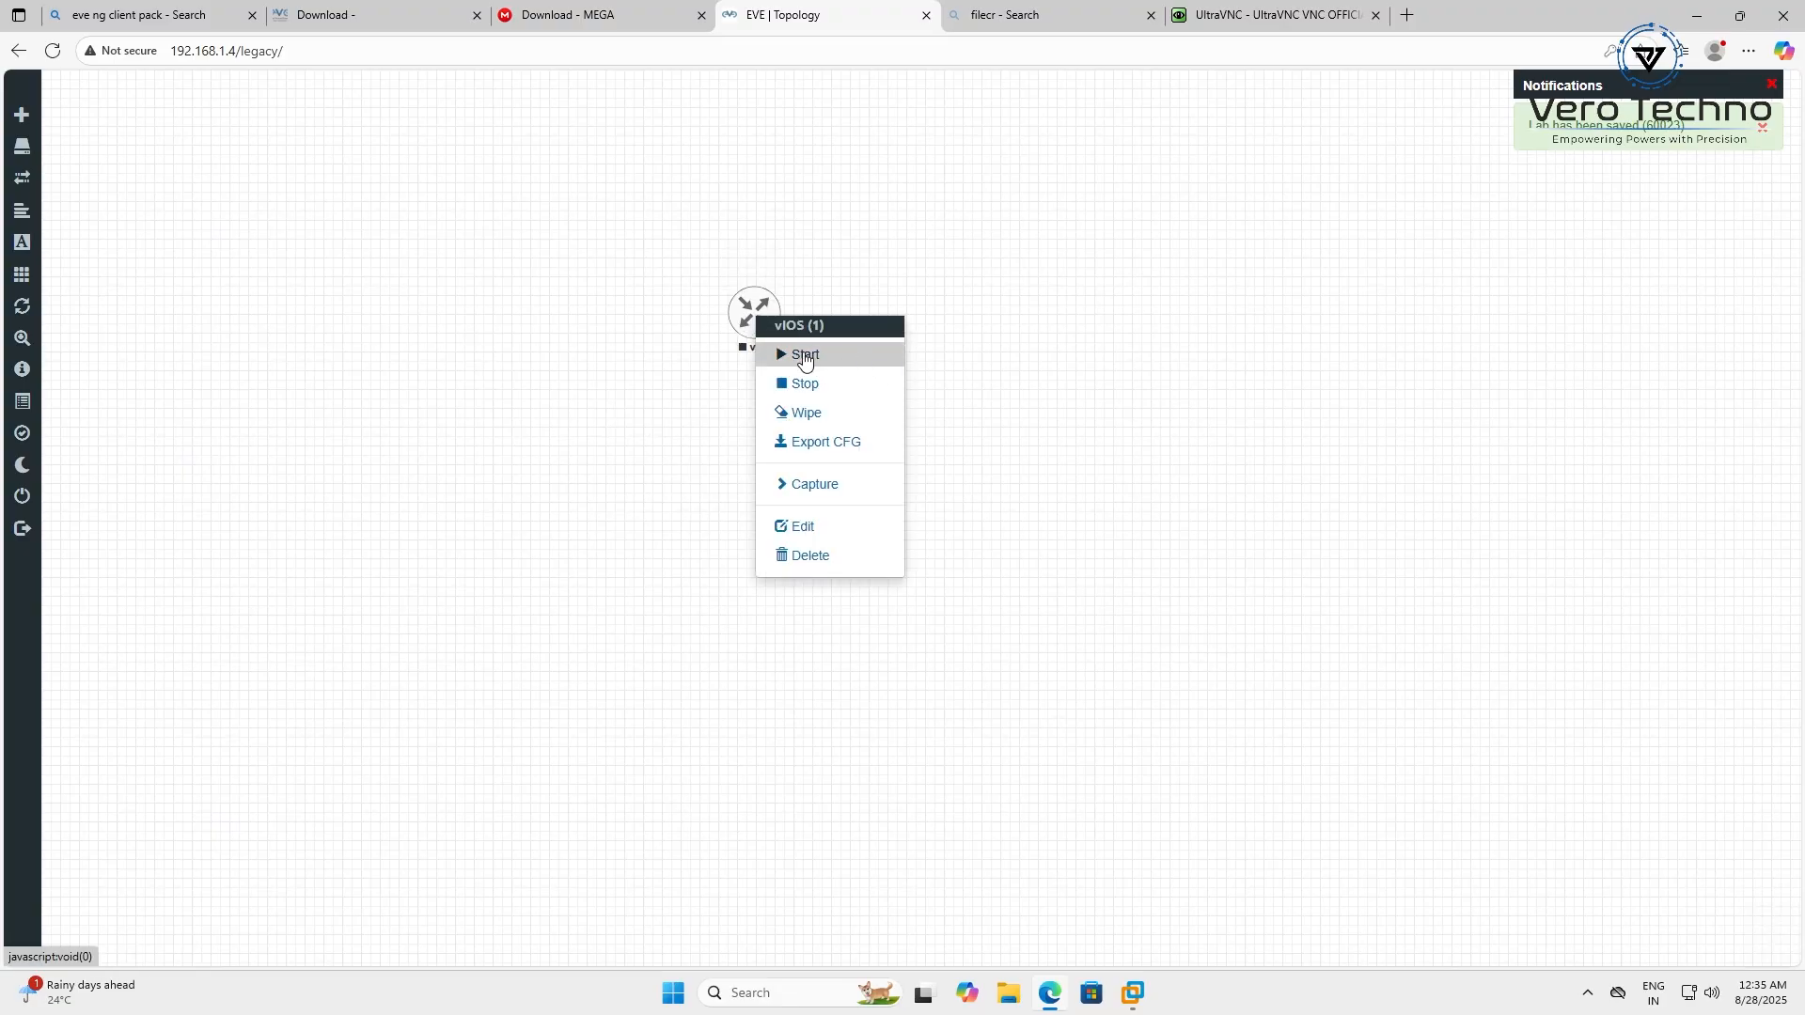
left_click(806, 357)
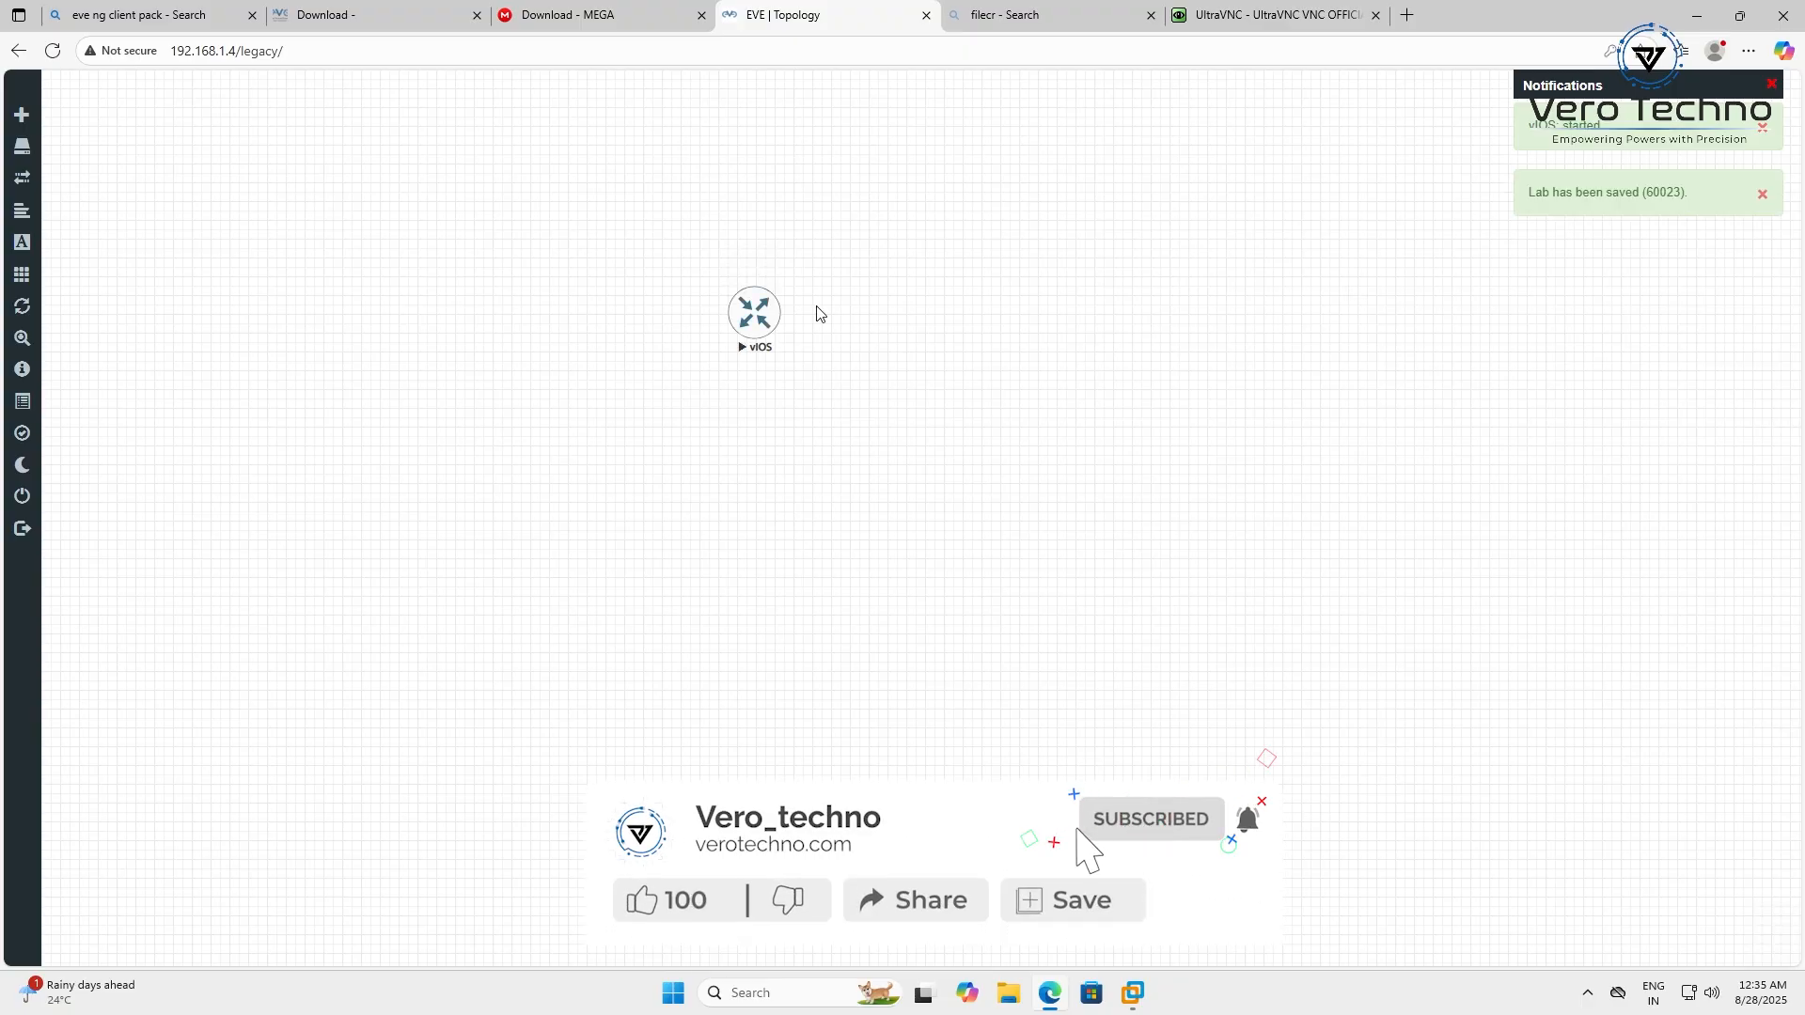
left_click(754, 313)
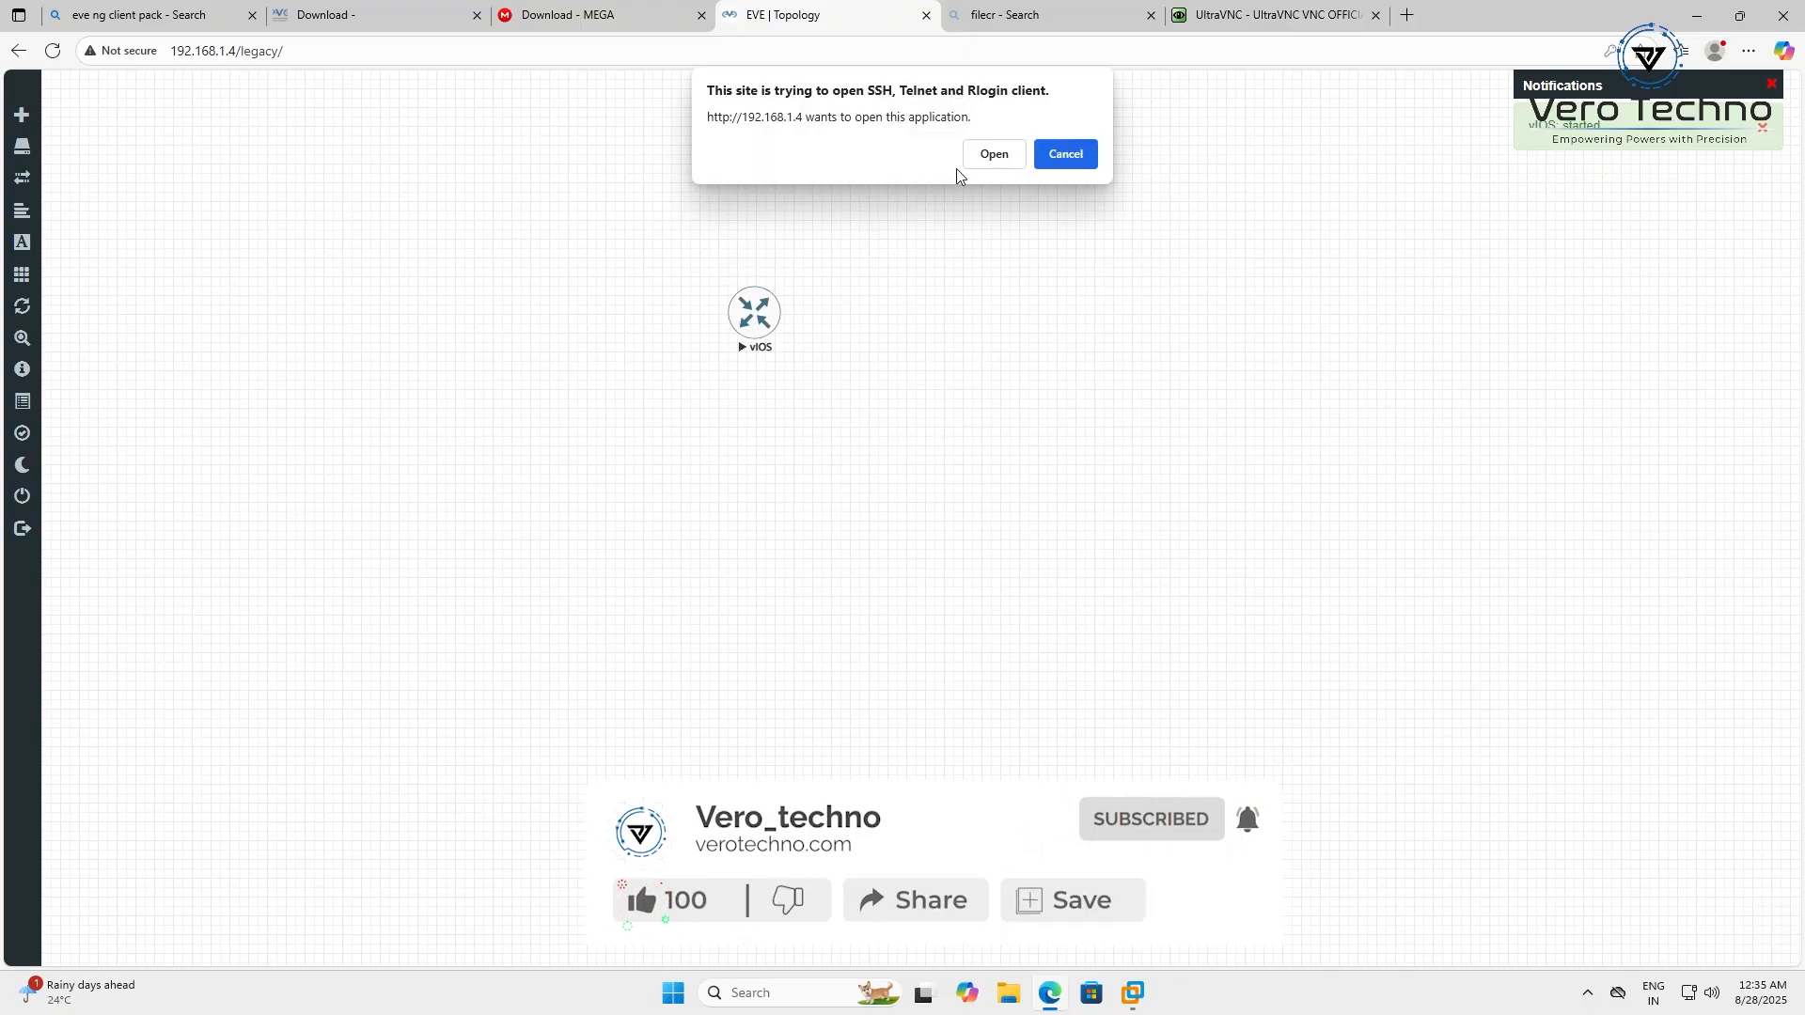
left_click(992, 158)
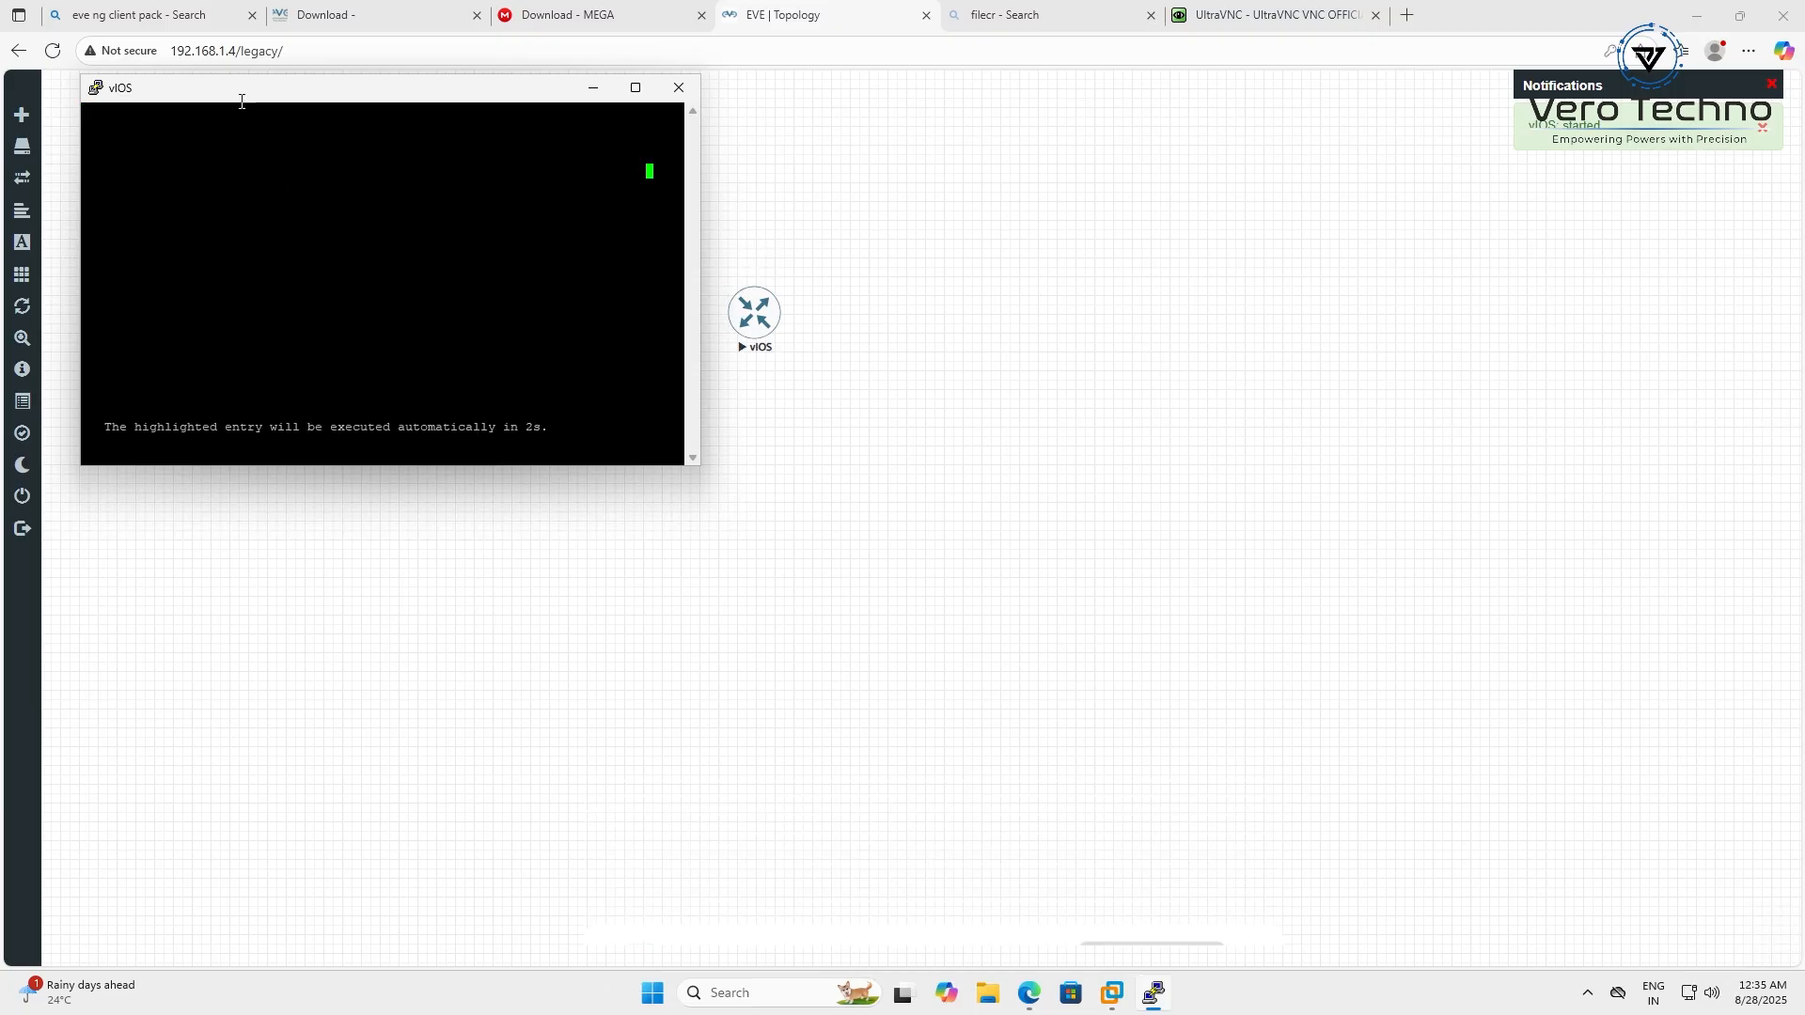
left_click_drag(241, 100, 1005, 230)
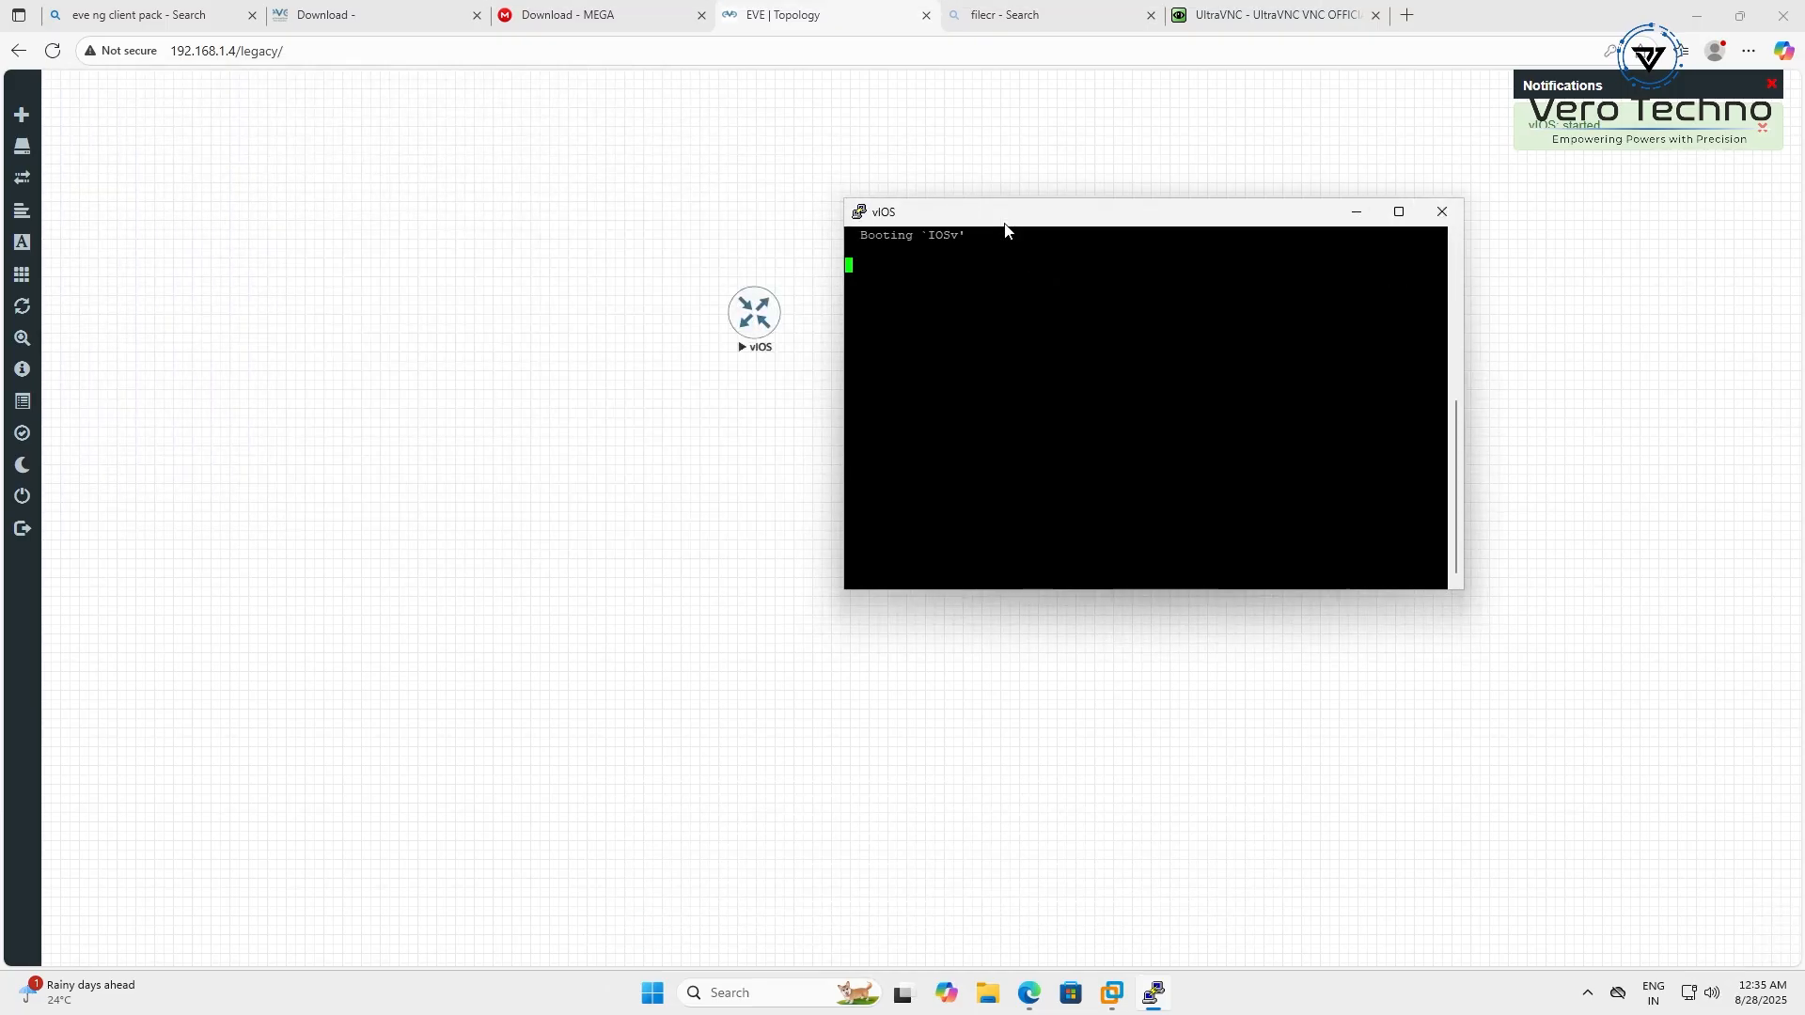
Load the EVE-NG server at 192.168.200.7 in the former FileCR search tab
left_click(1034, 17)
left_click(1043, 47)
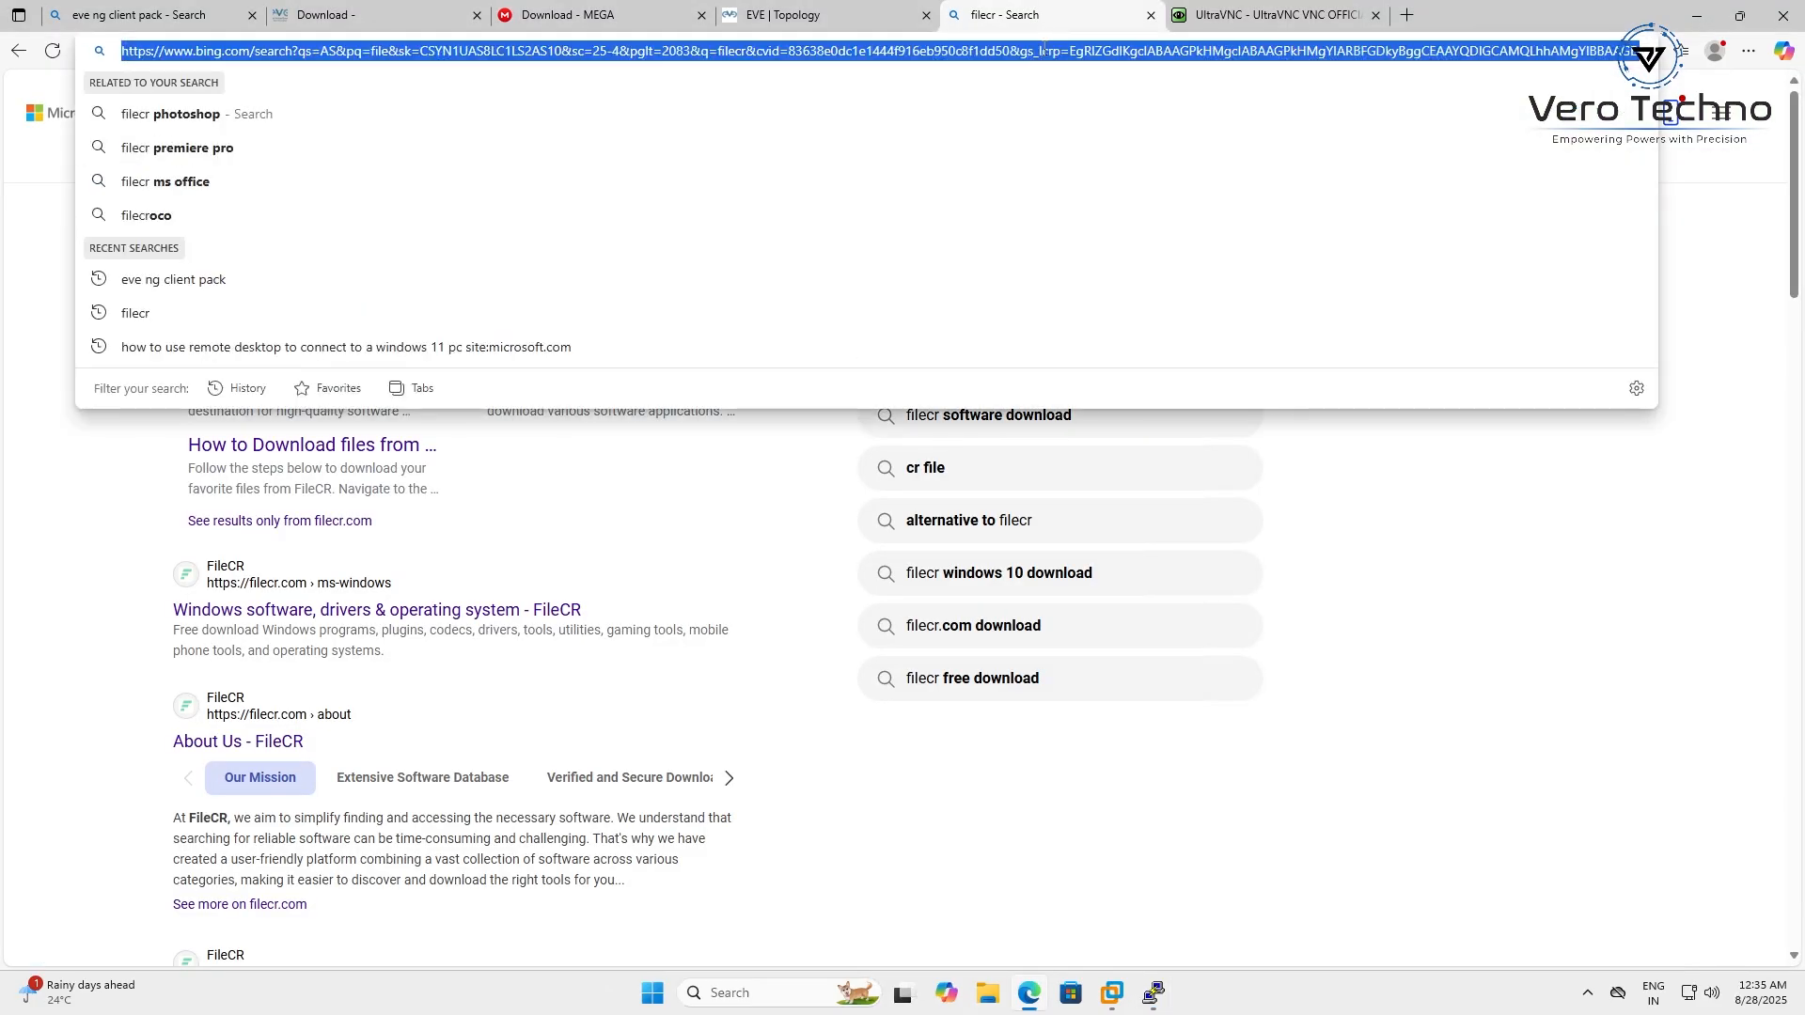
type("192.168")
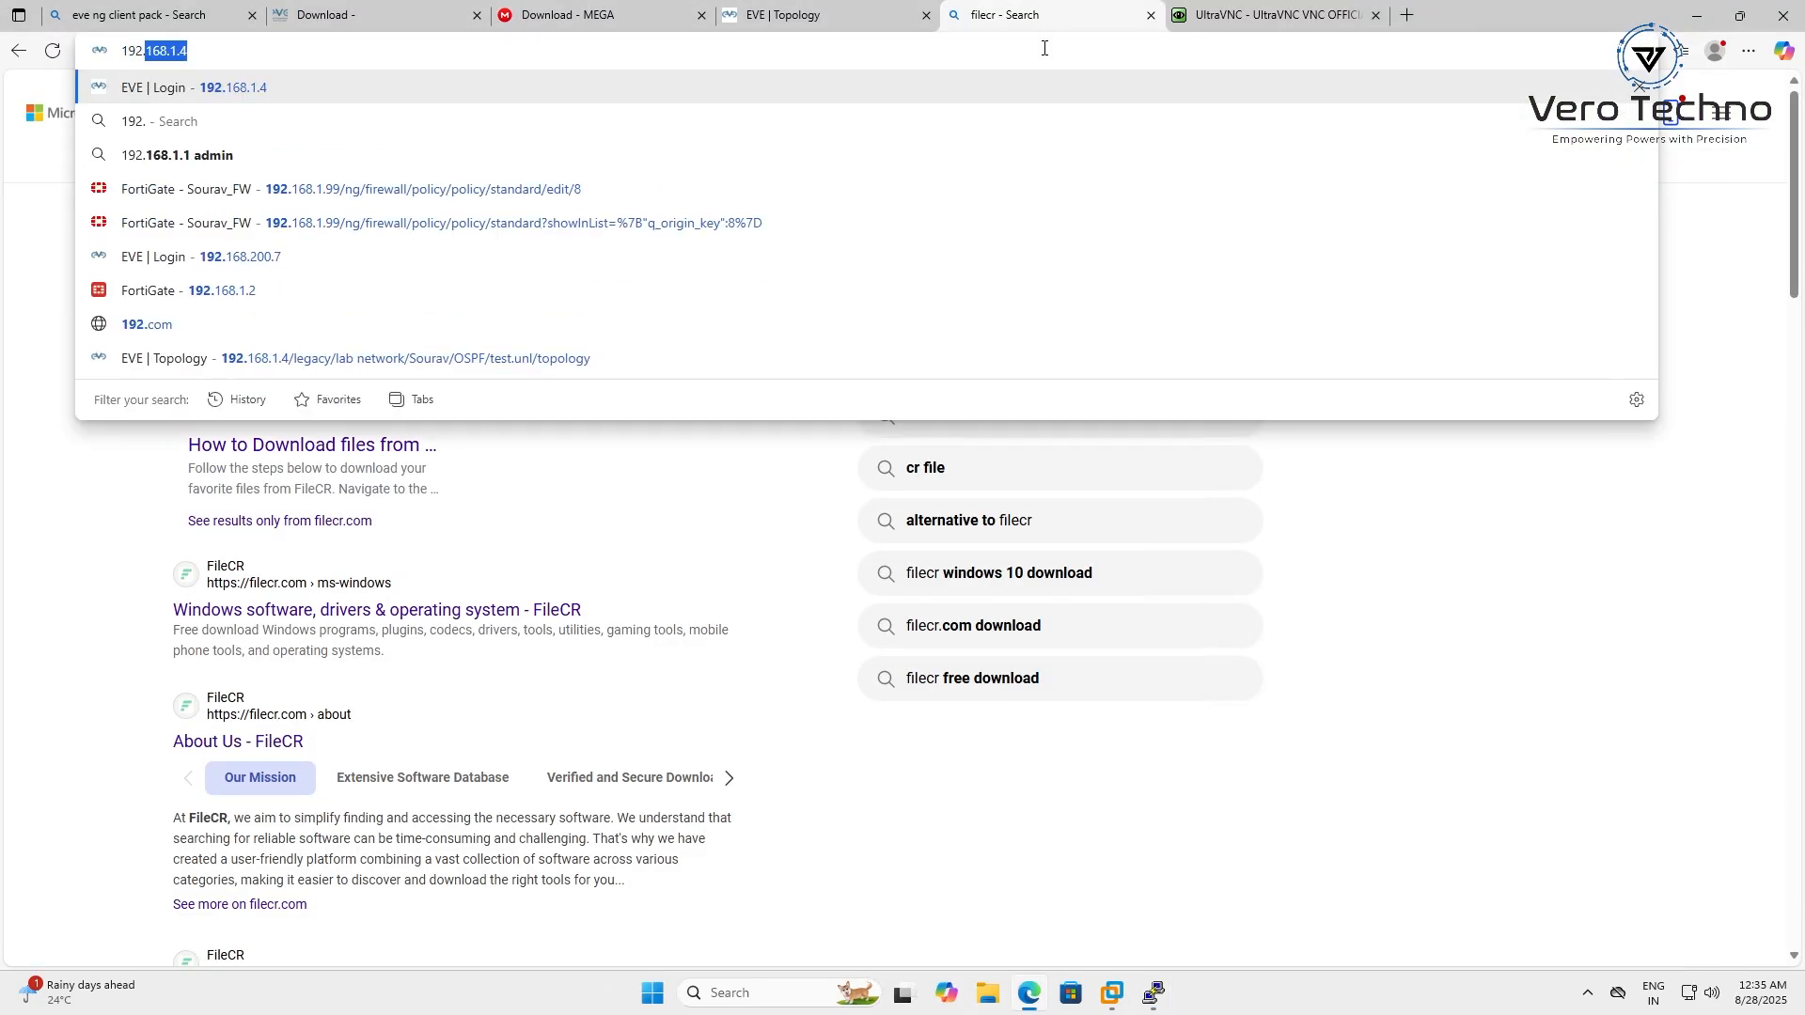
type(".200.")
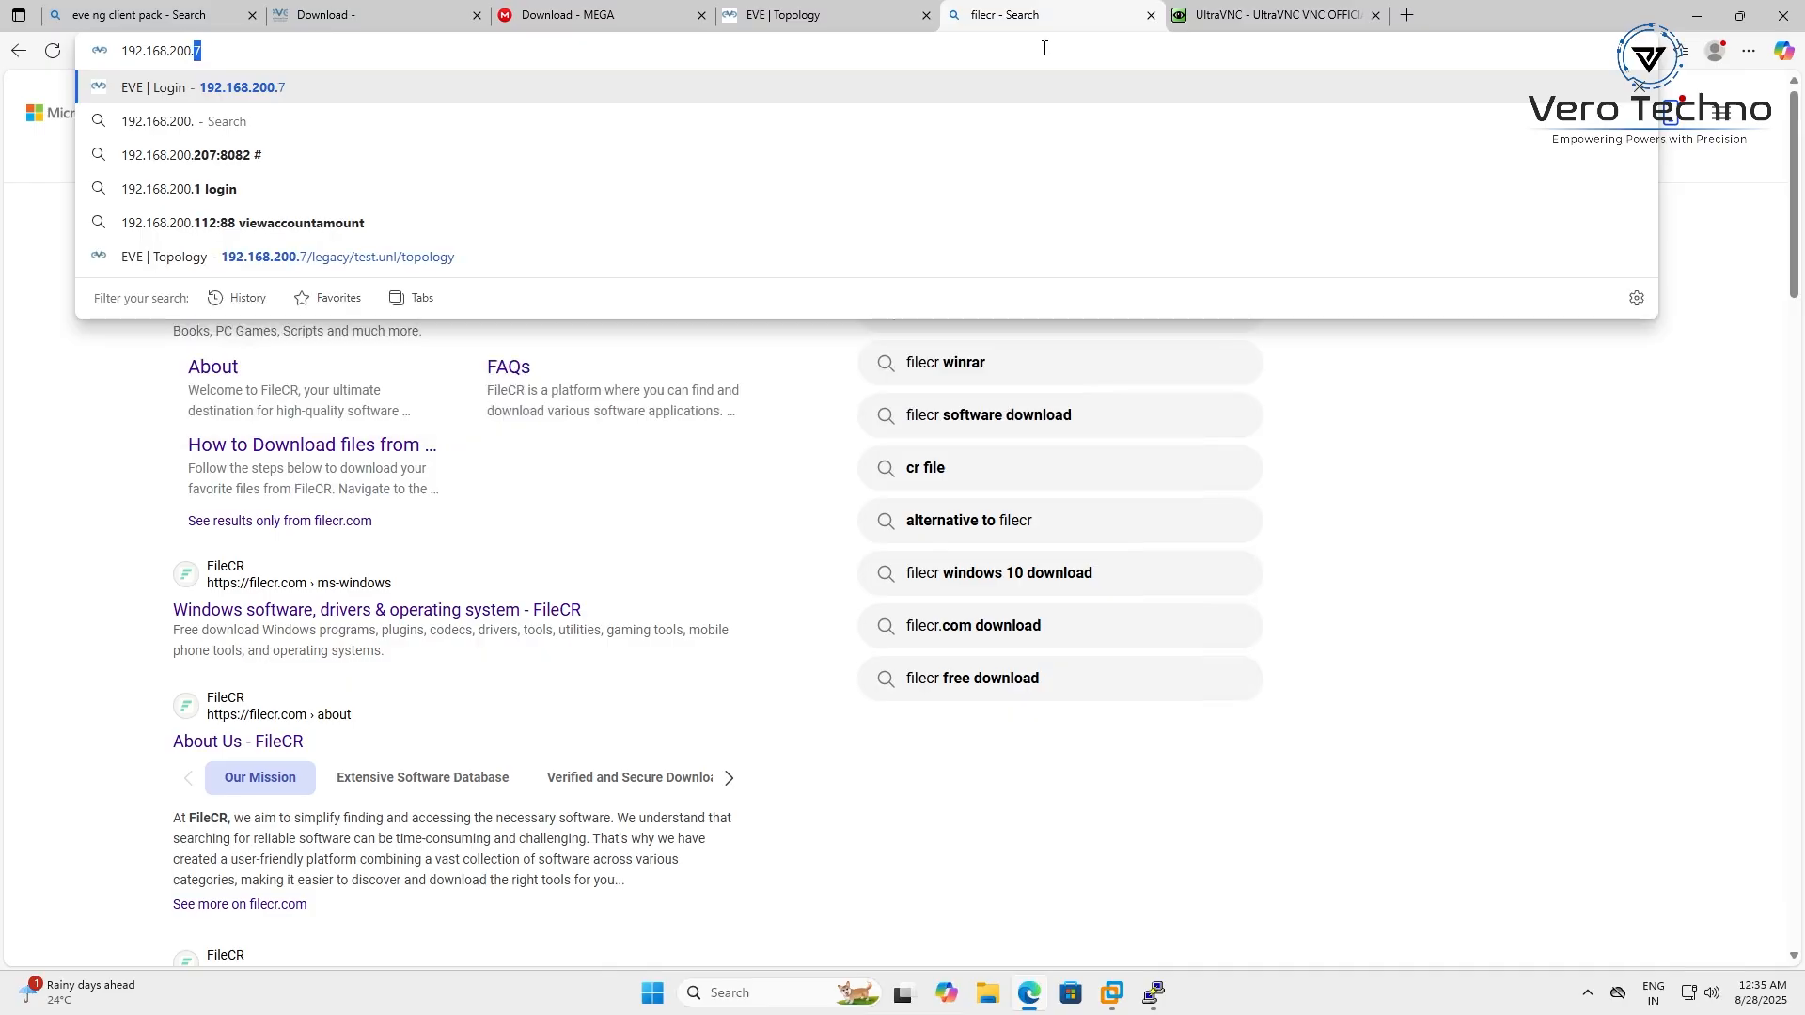
key("Return")
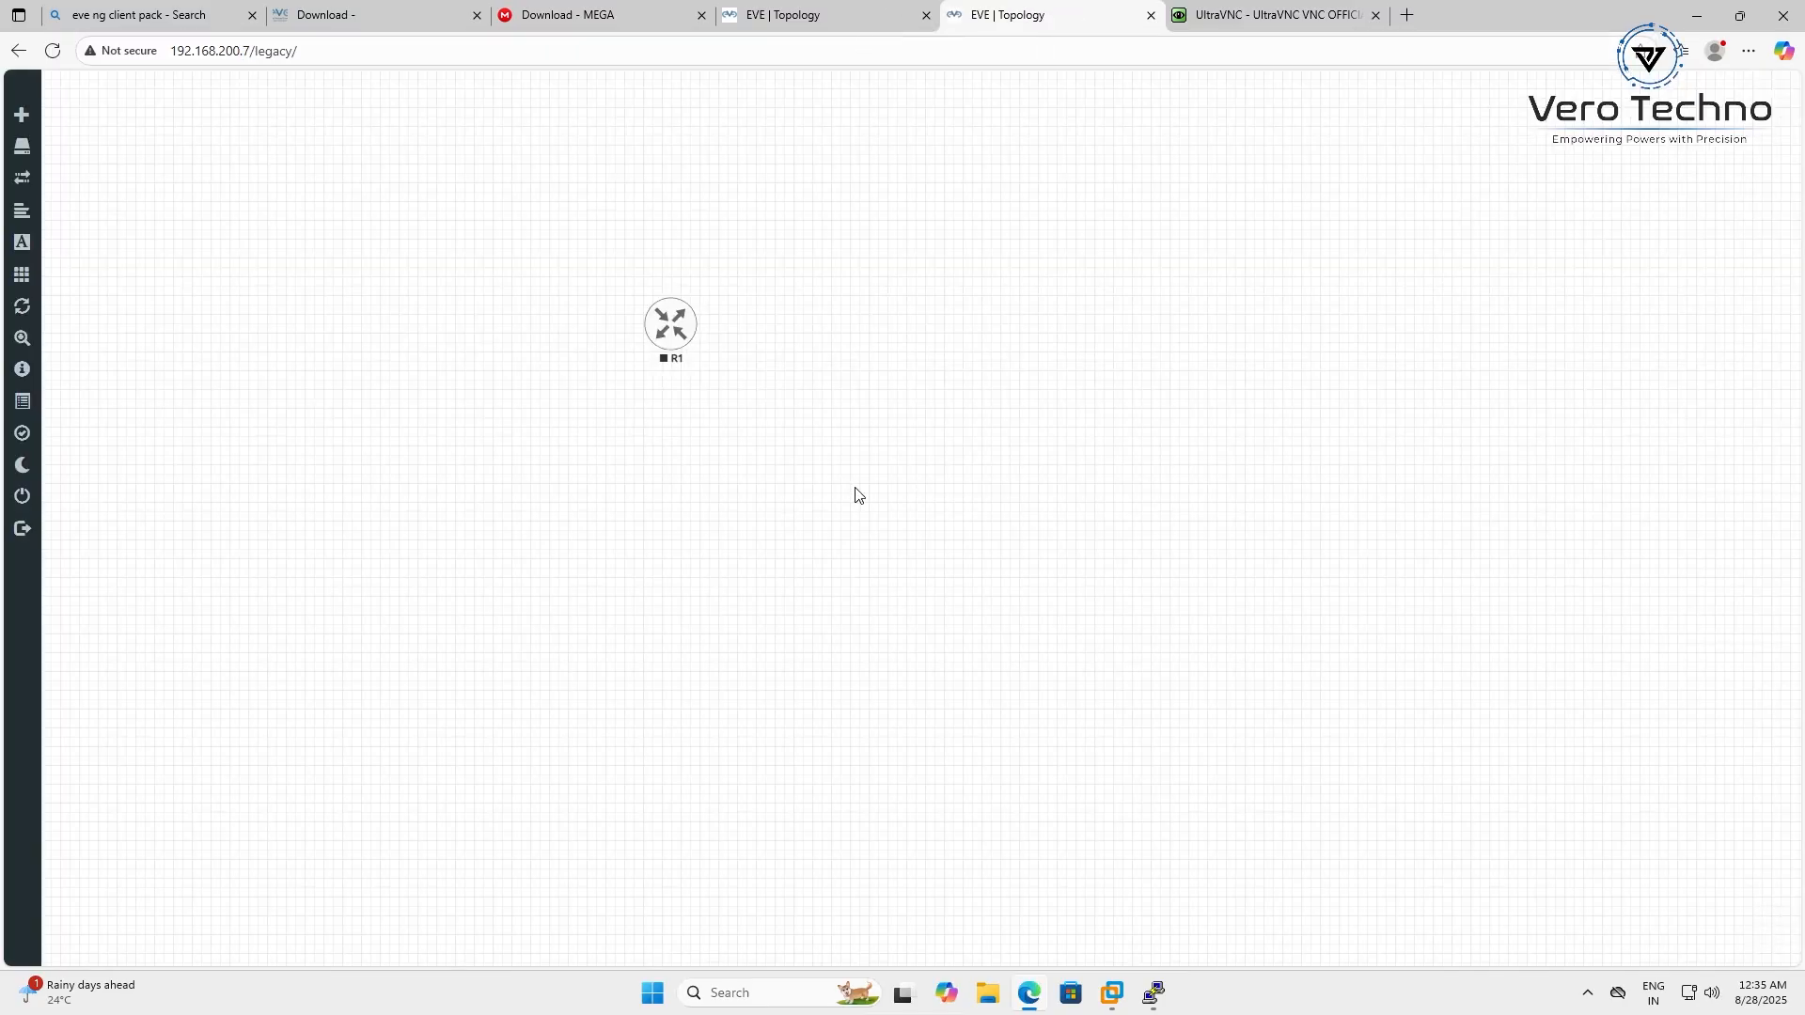
Review R1's node settings and image list, then cancel the Edit Node dialog unchanged
right_click(665, 320)
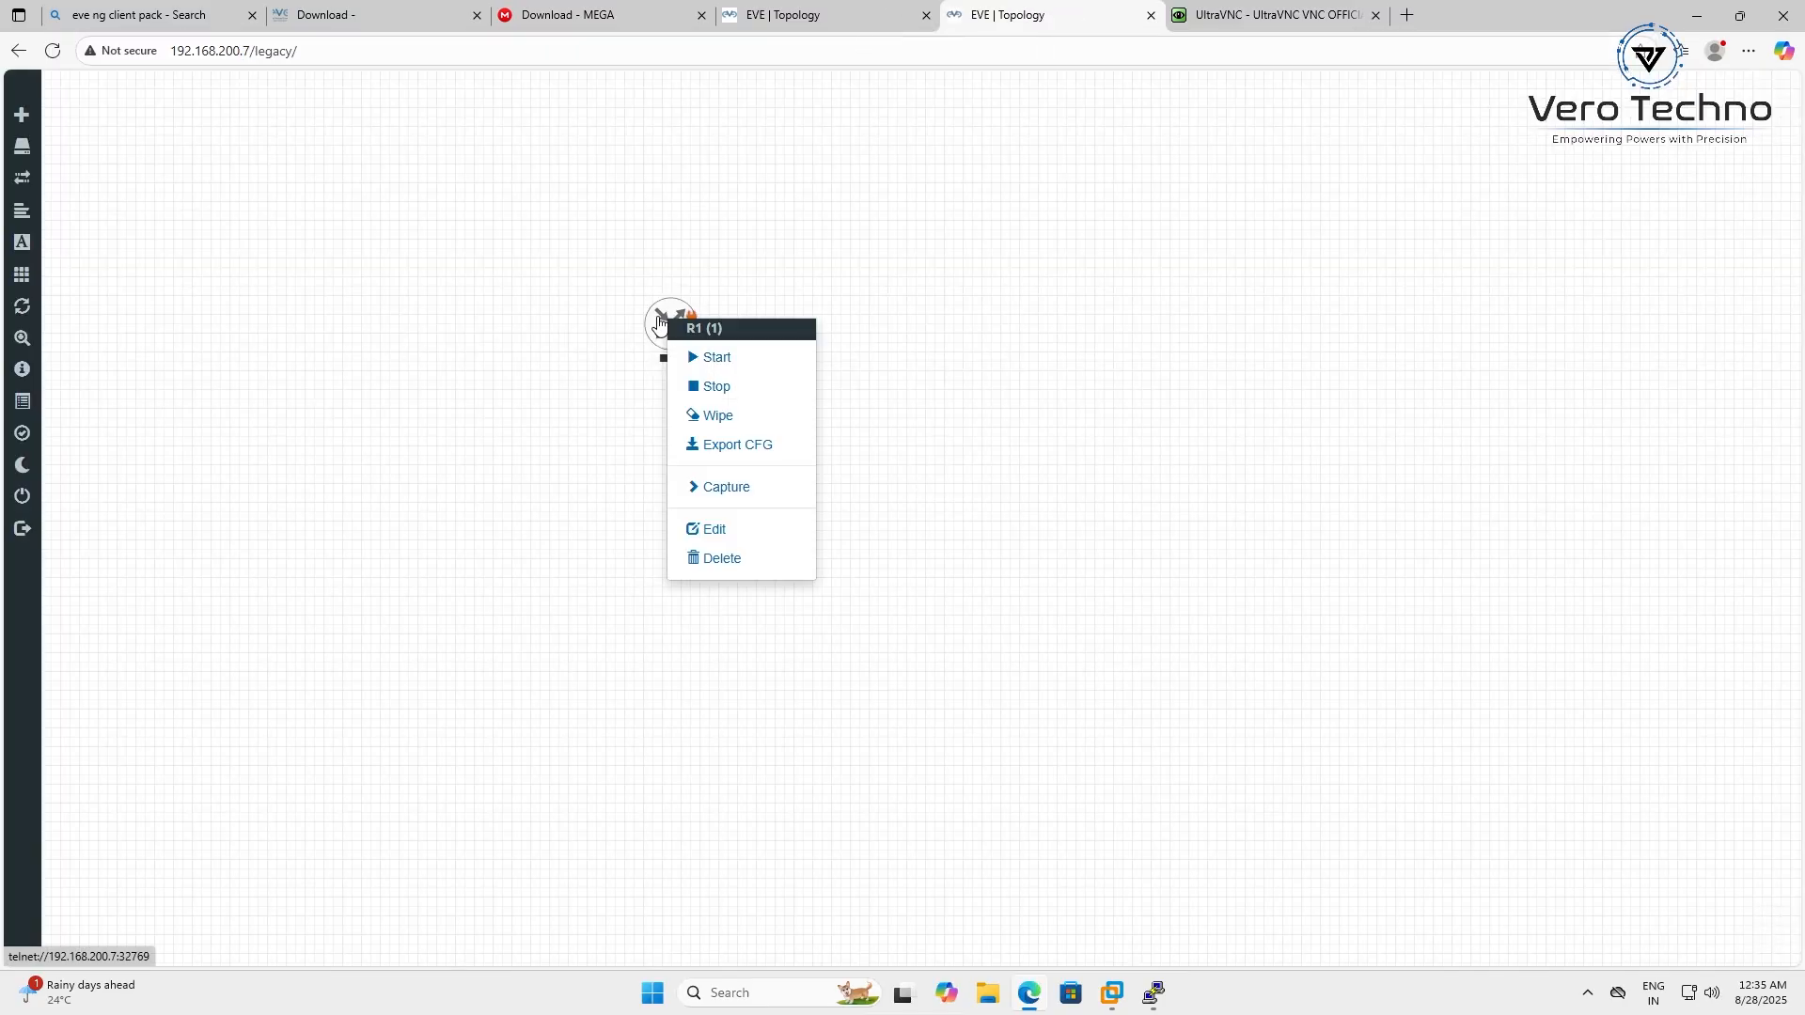
left_click(740, 533)
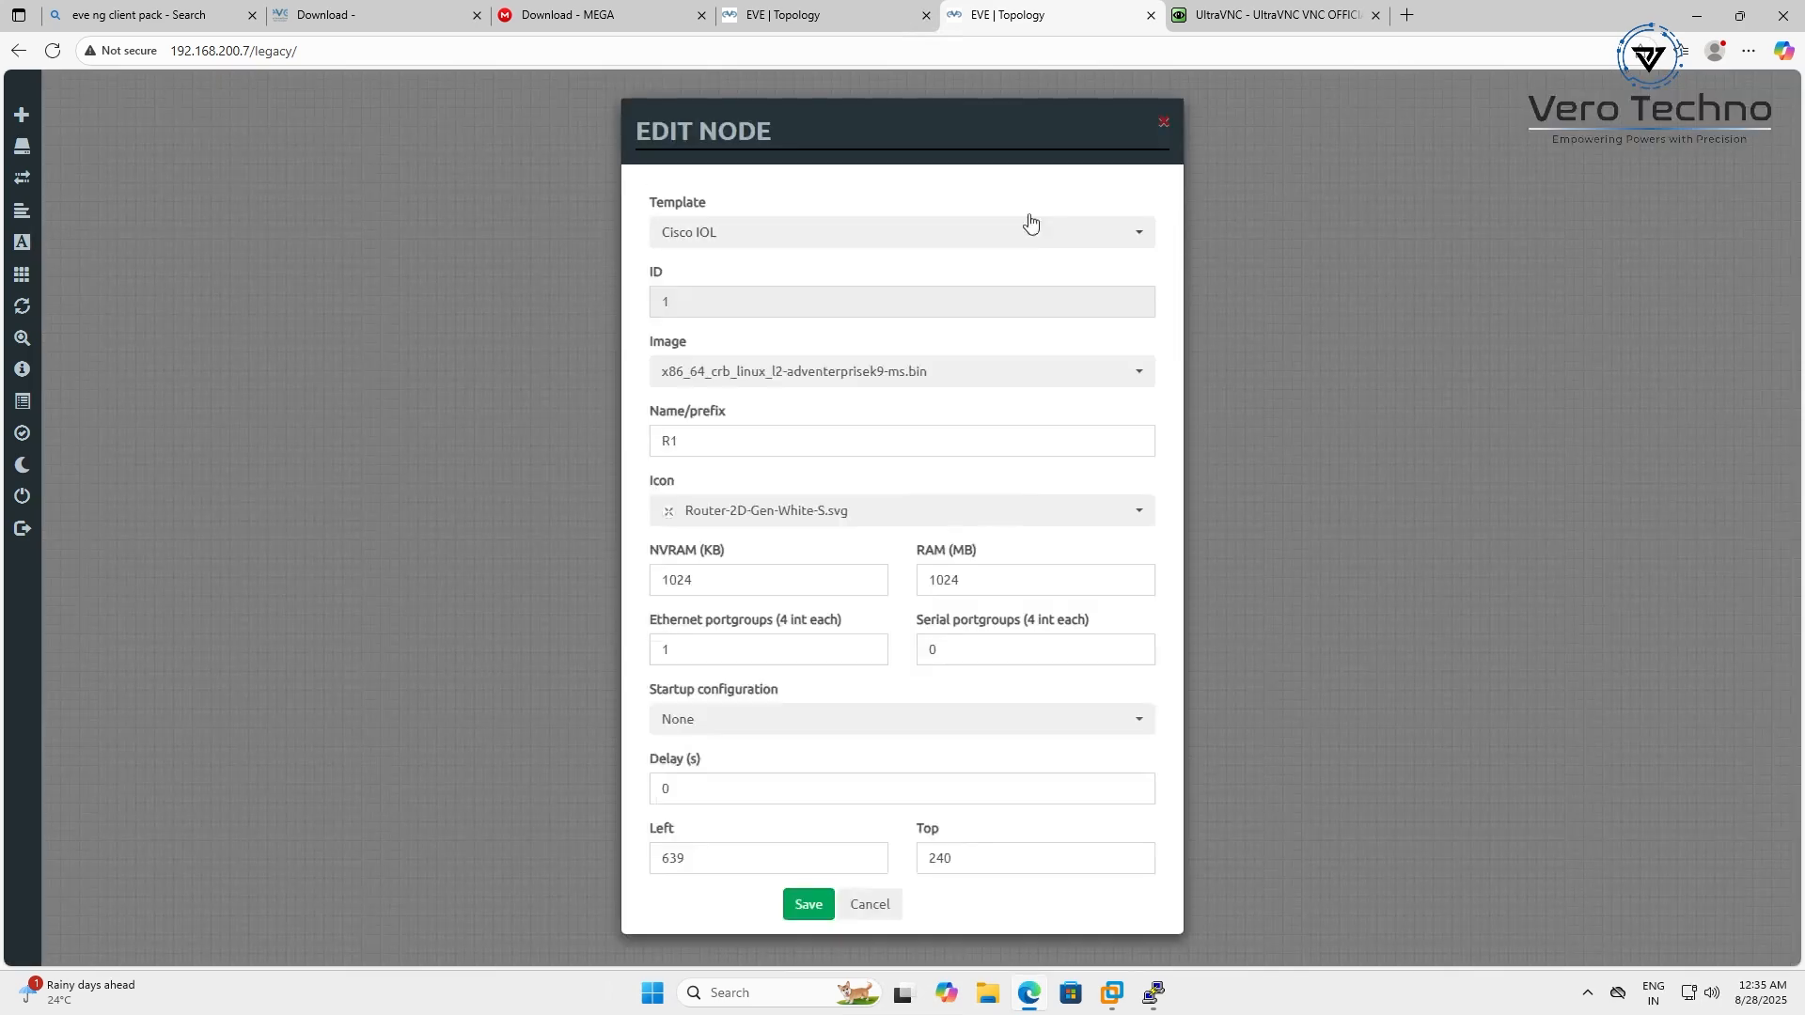
left_click(820, 370)
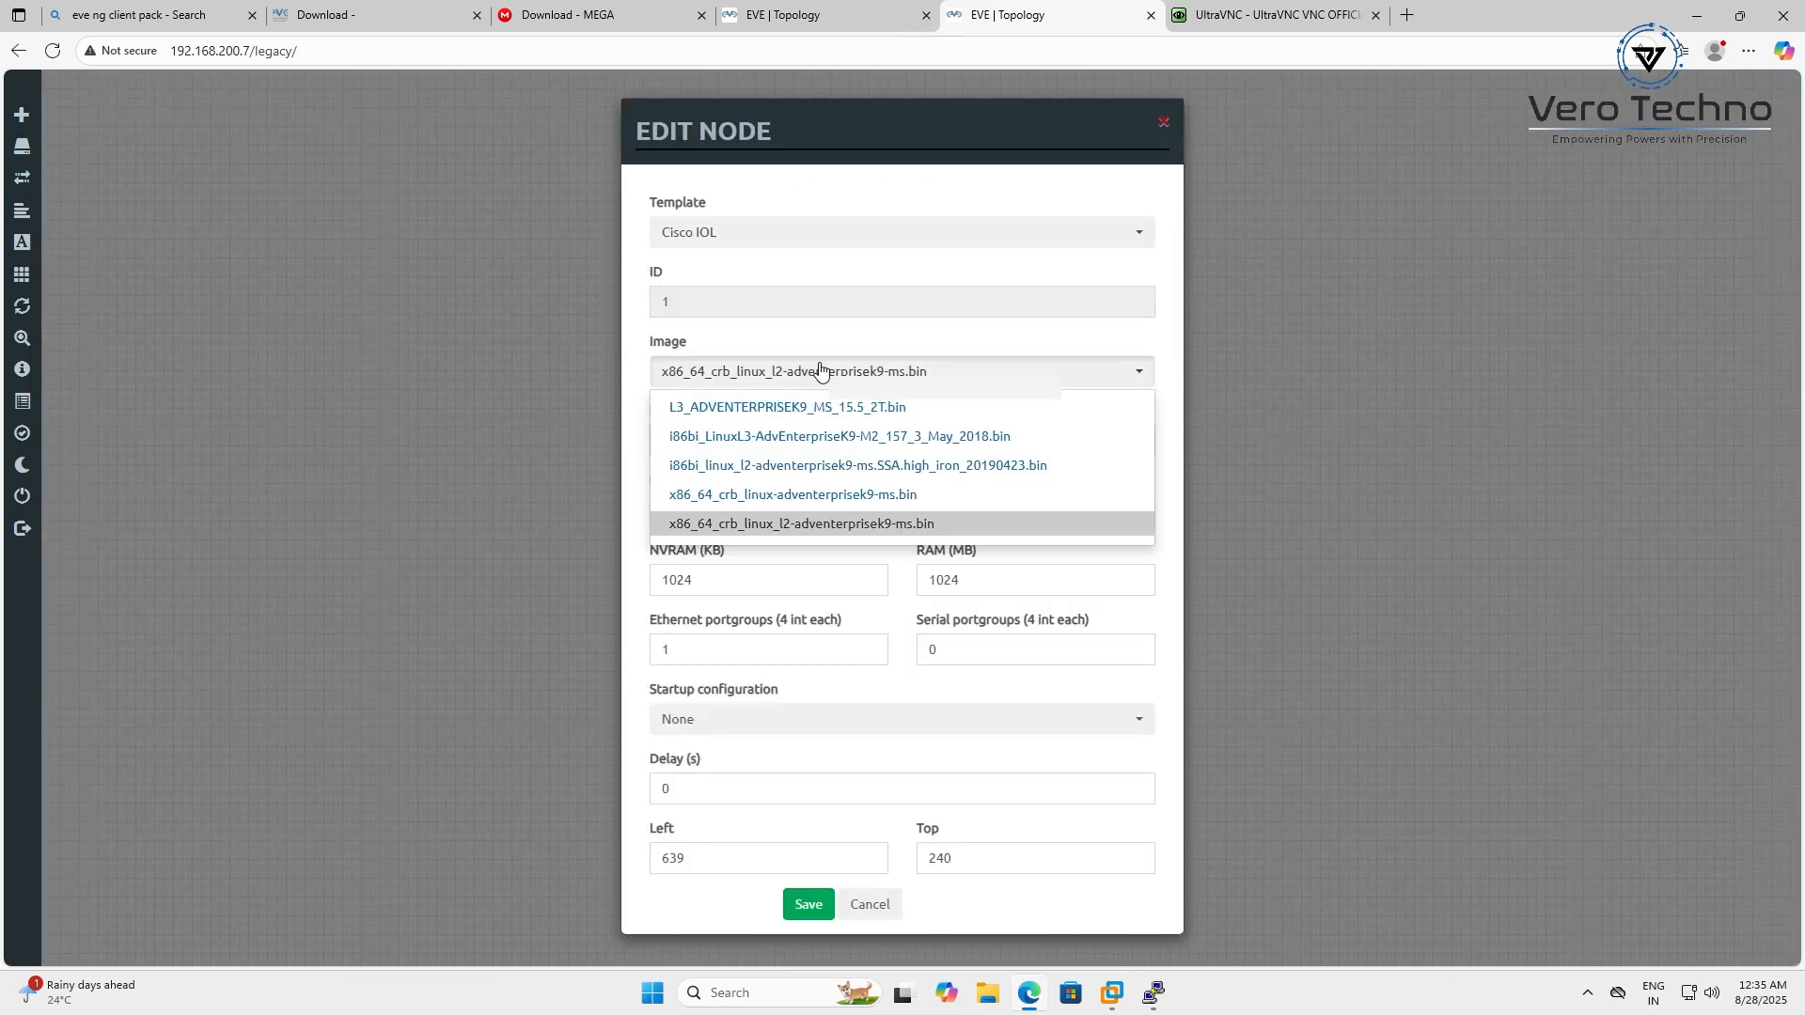
left_click(821, 371)
left_click(807, 239)
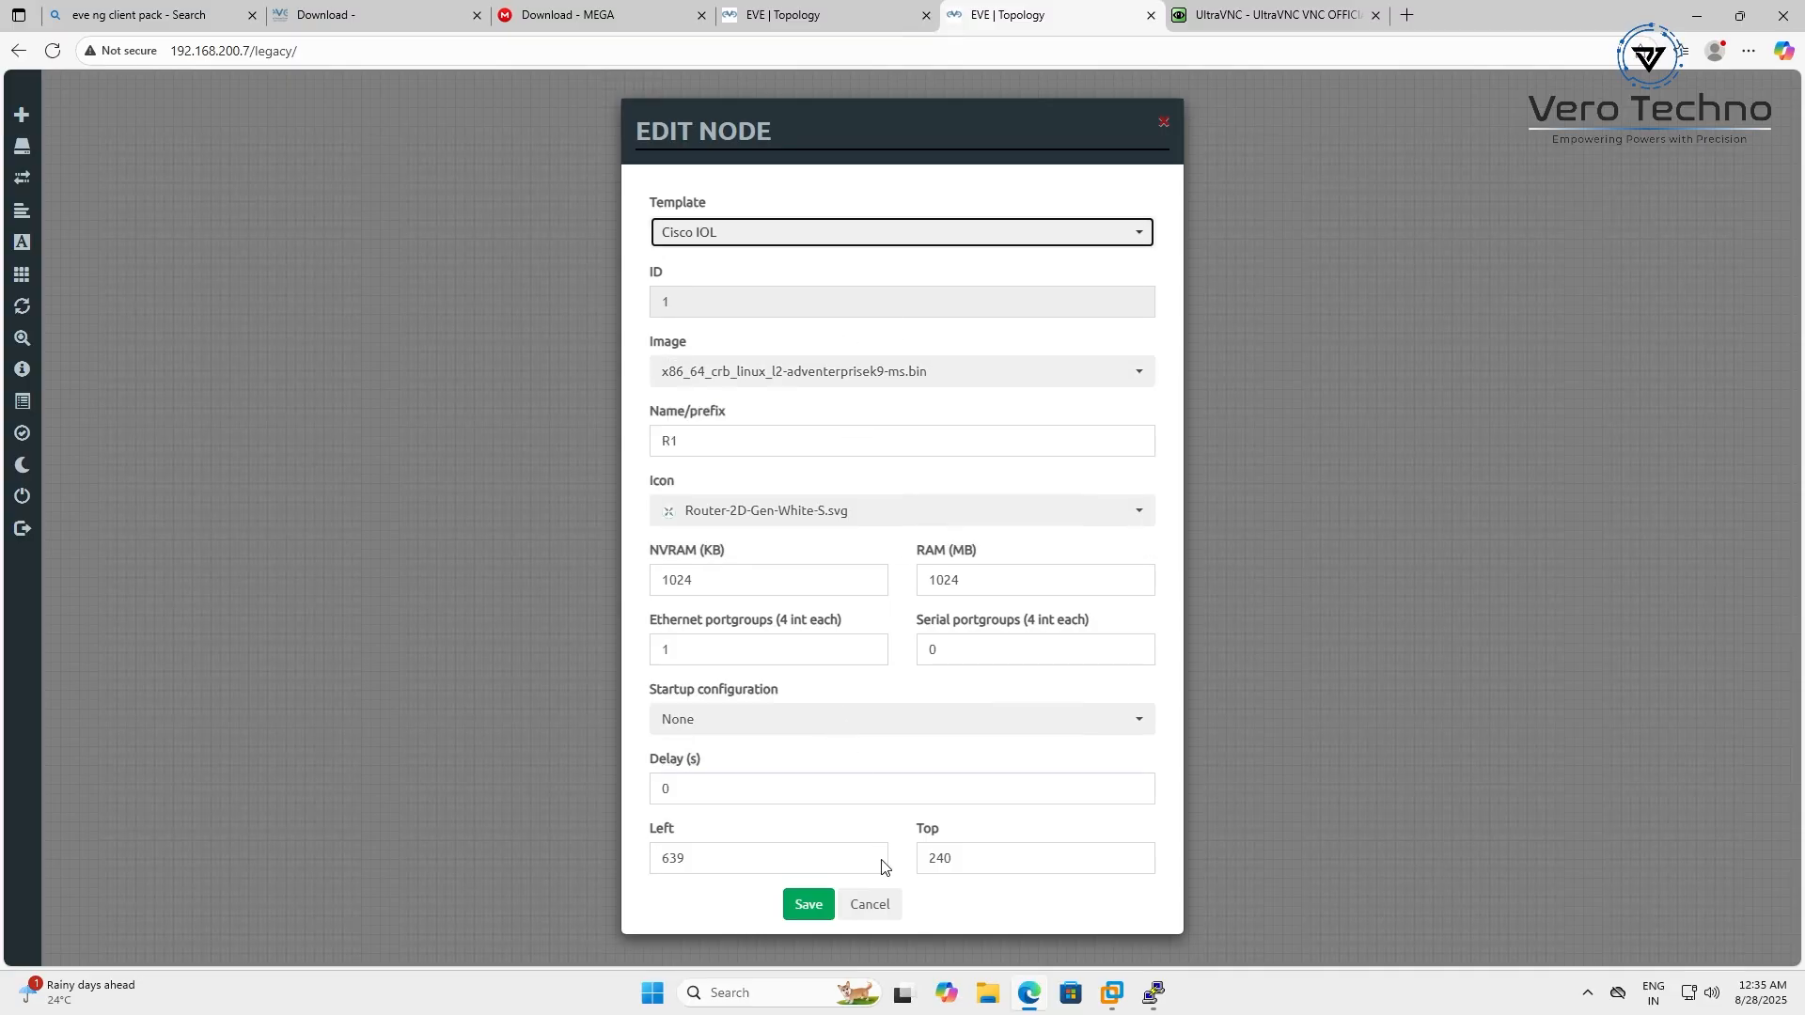
left_click(879, 904)
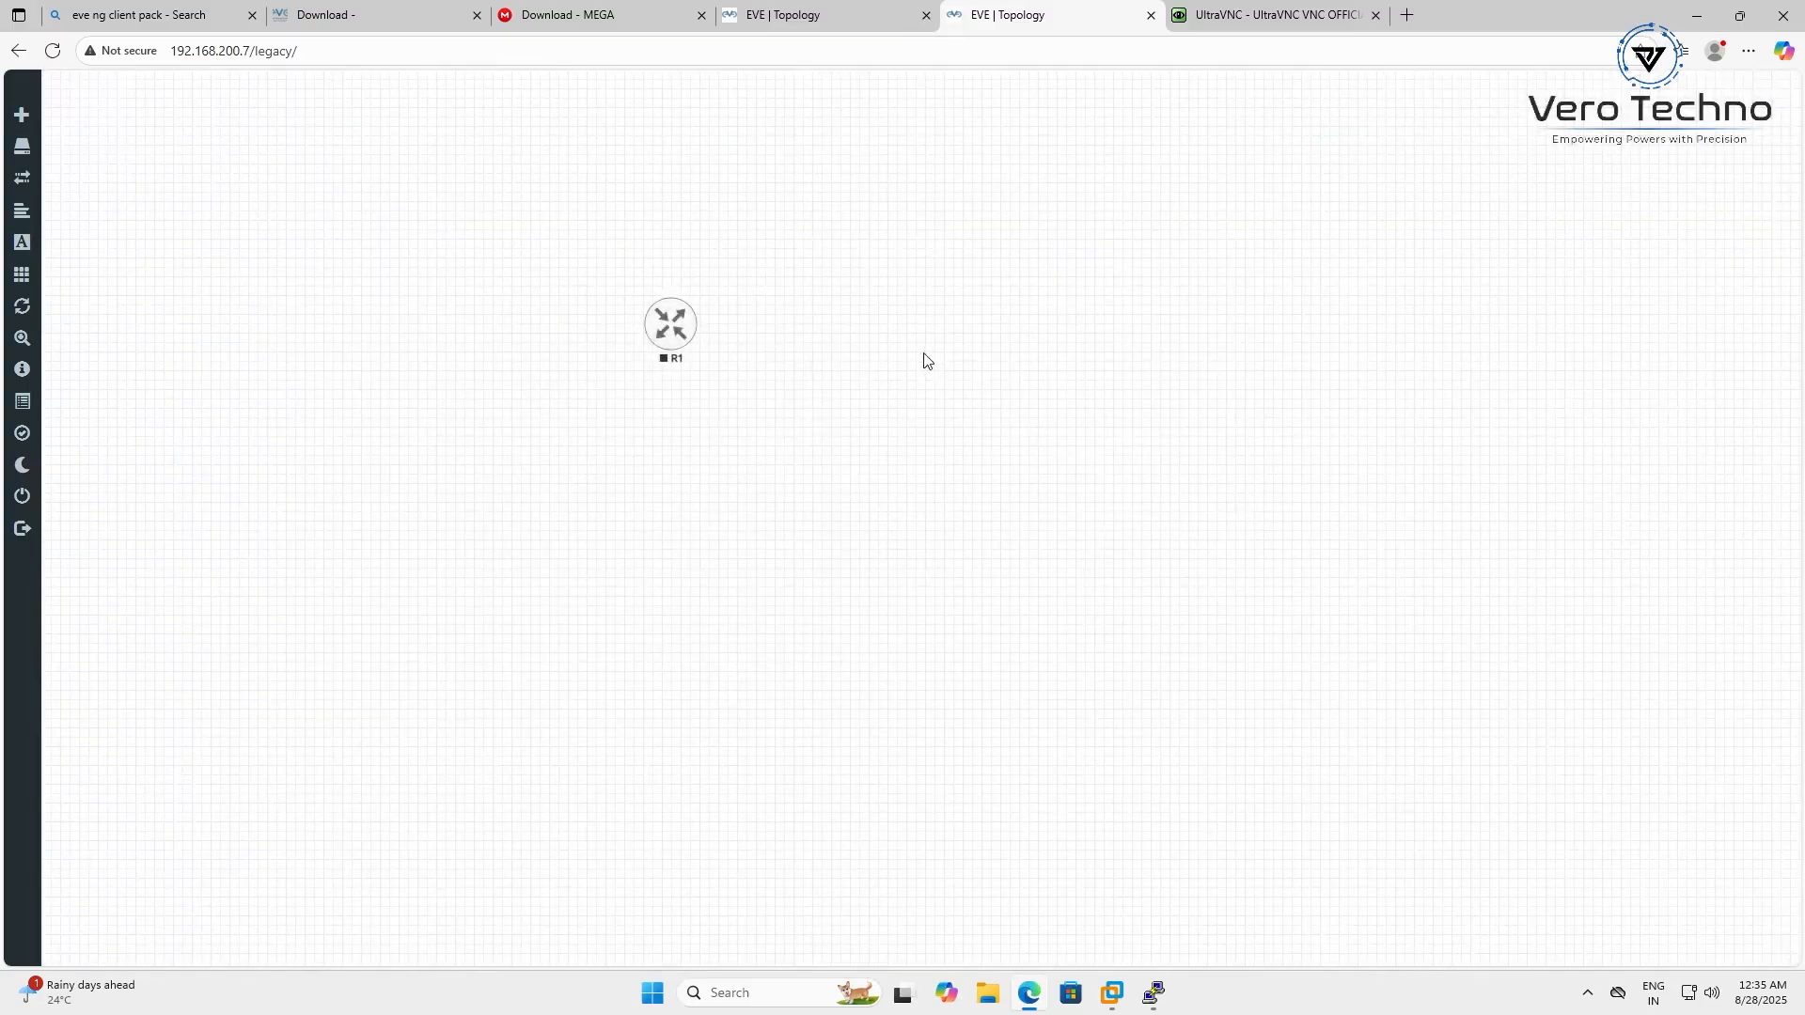
Add a Cisco vIOS Router node named vIOS beside R1, save it, and start it
right_click(928, 361)
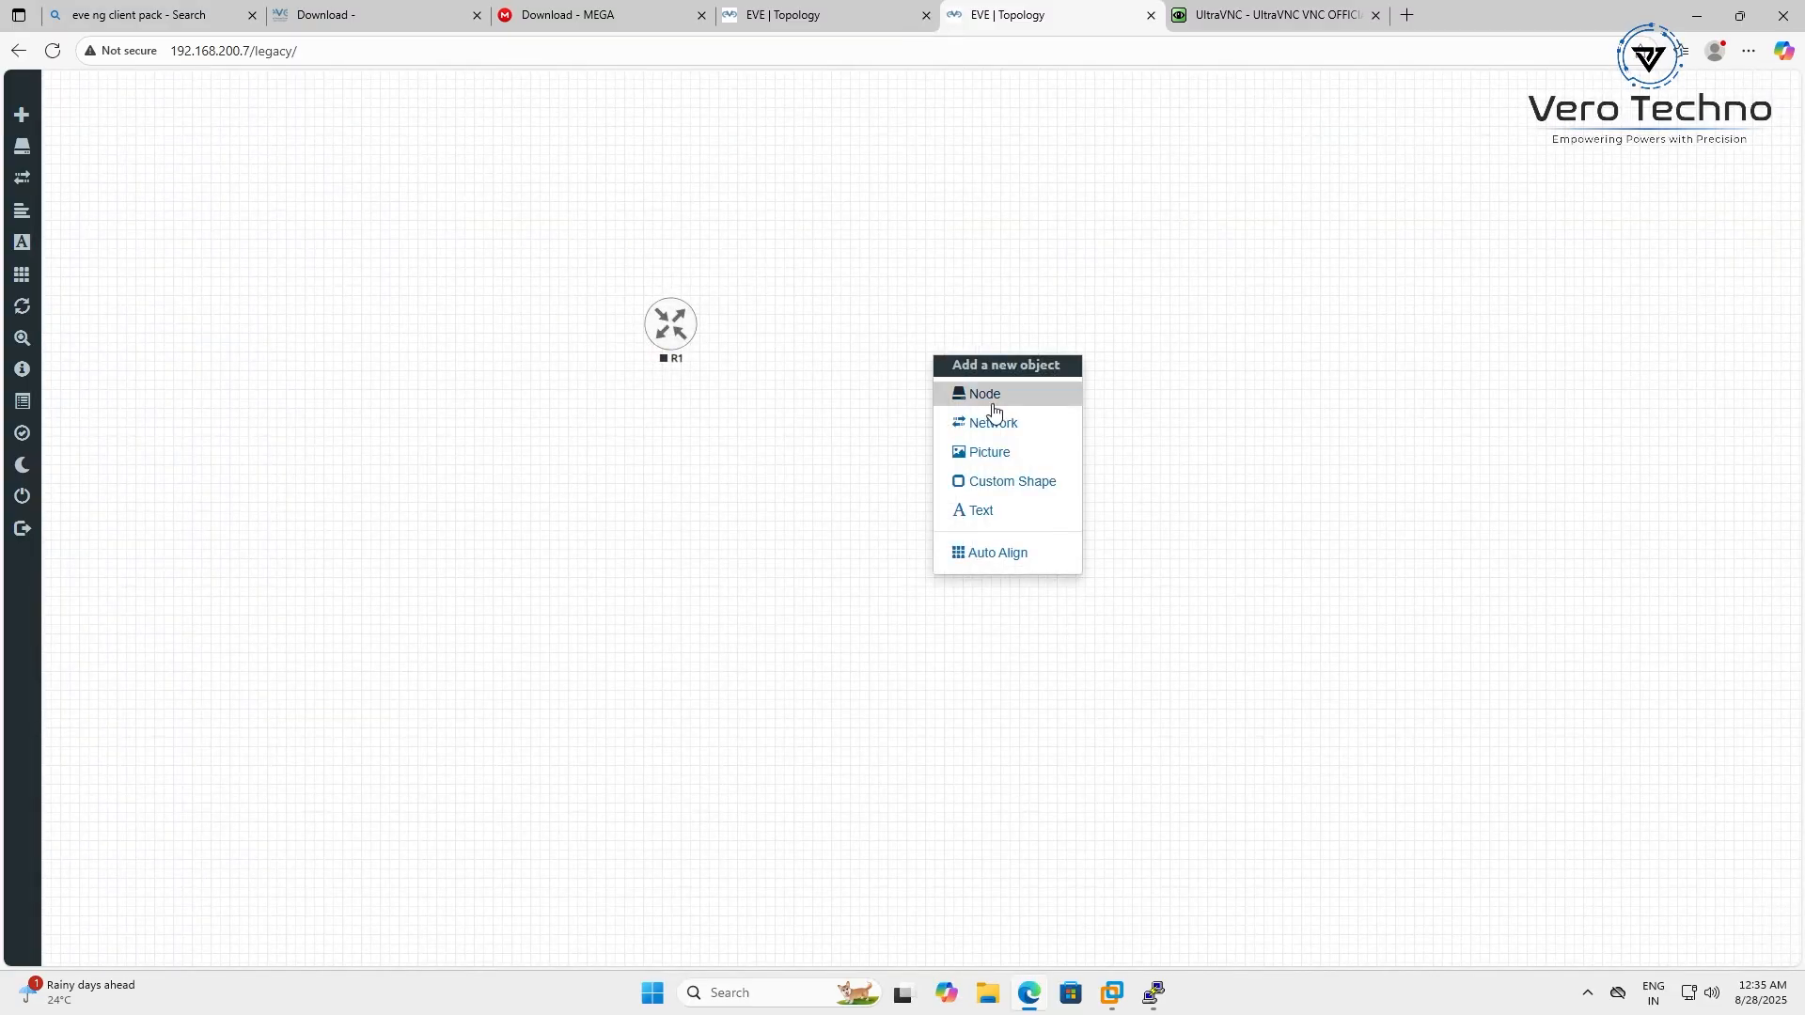
left_click(992, 404)
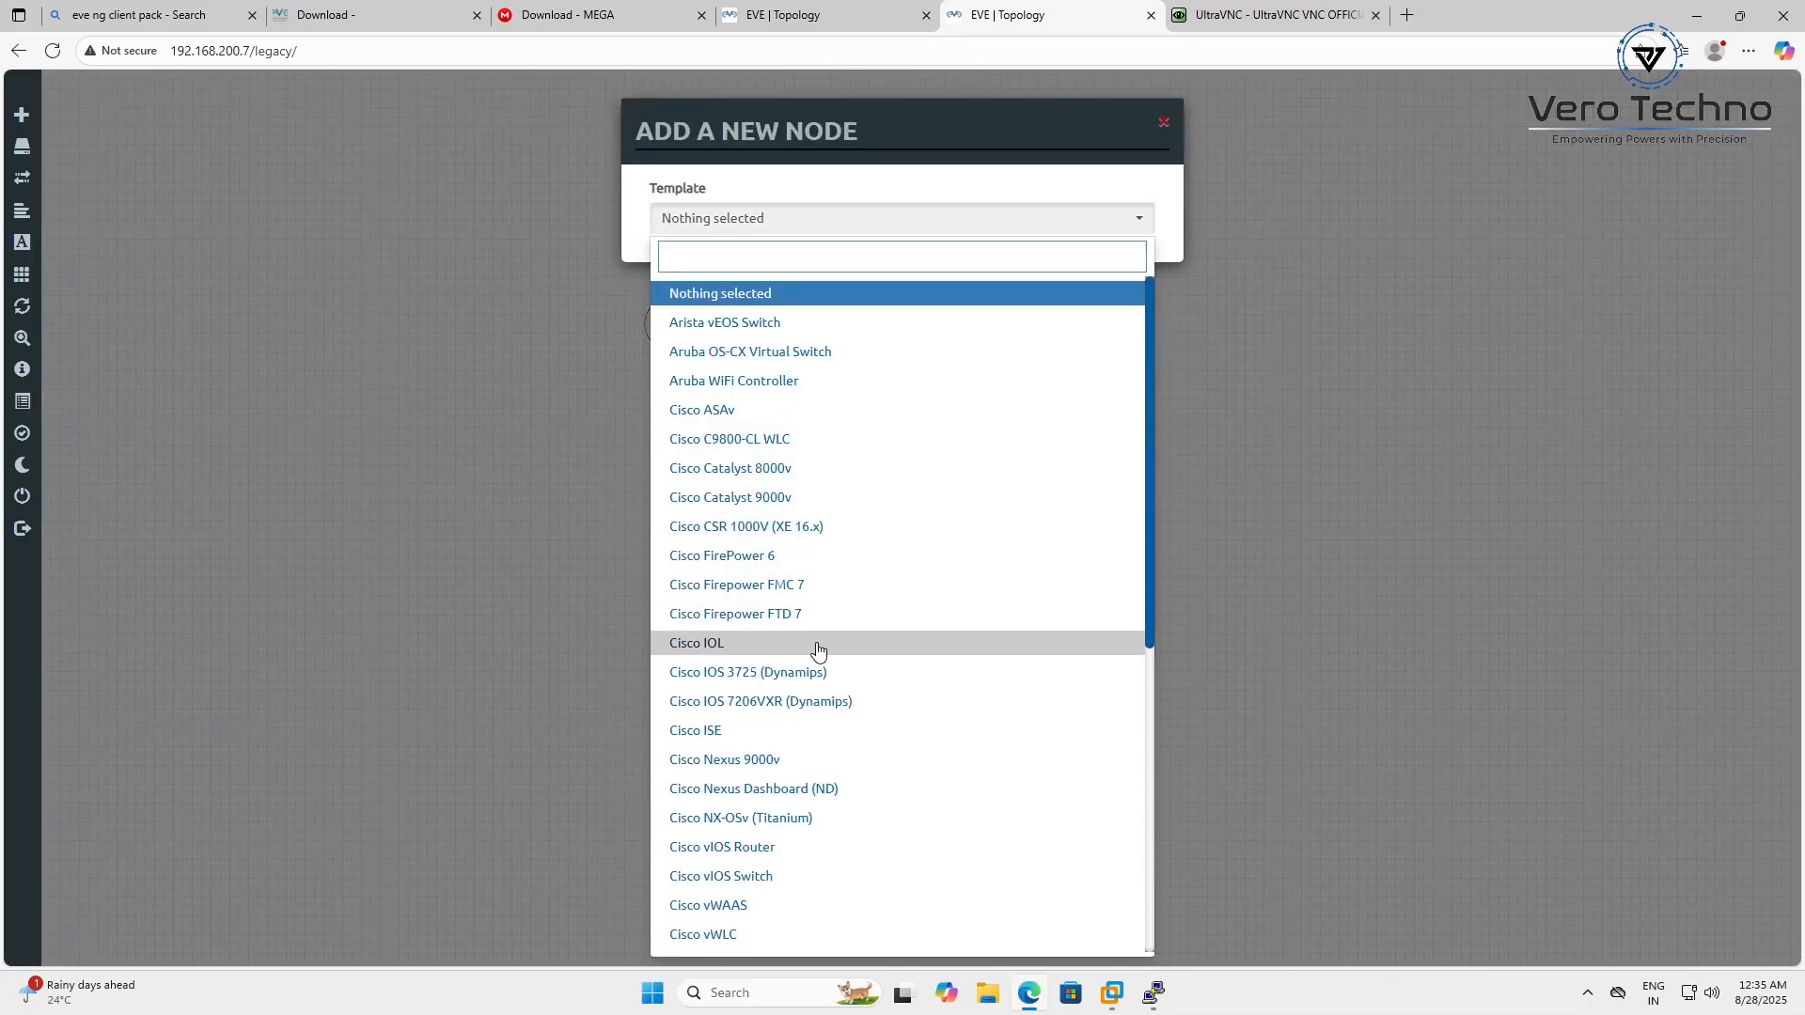
left_click(762, 846)
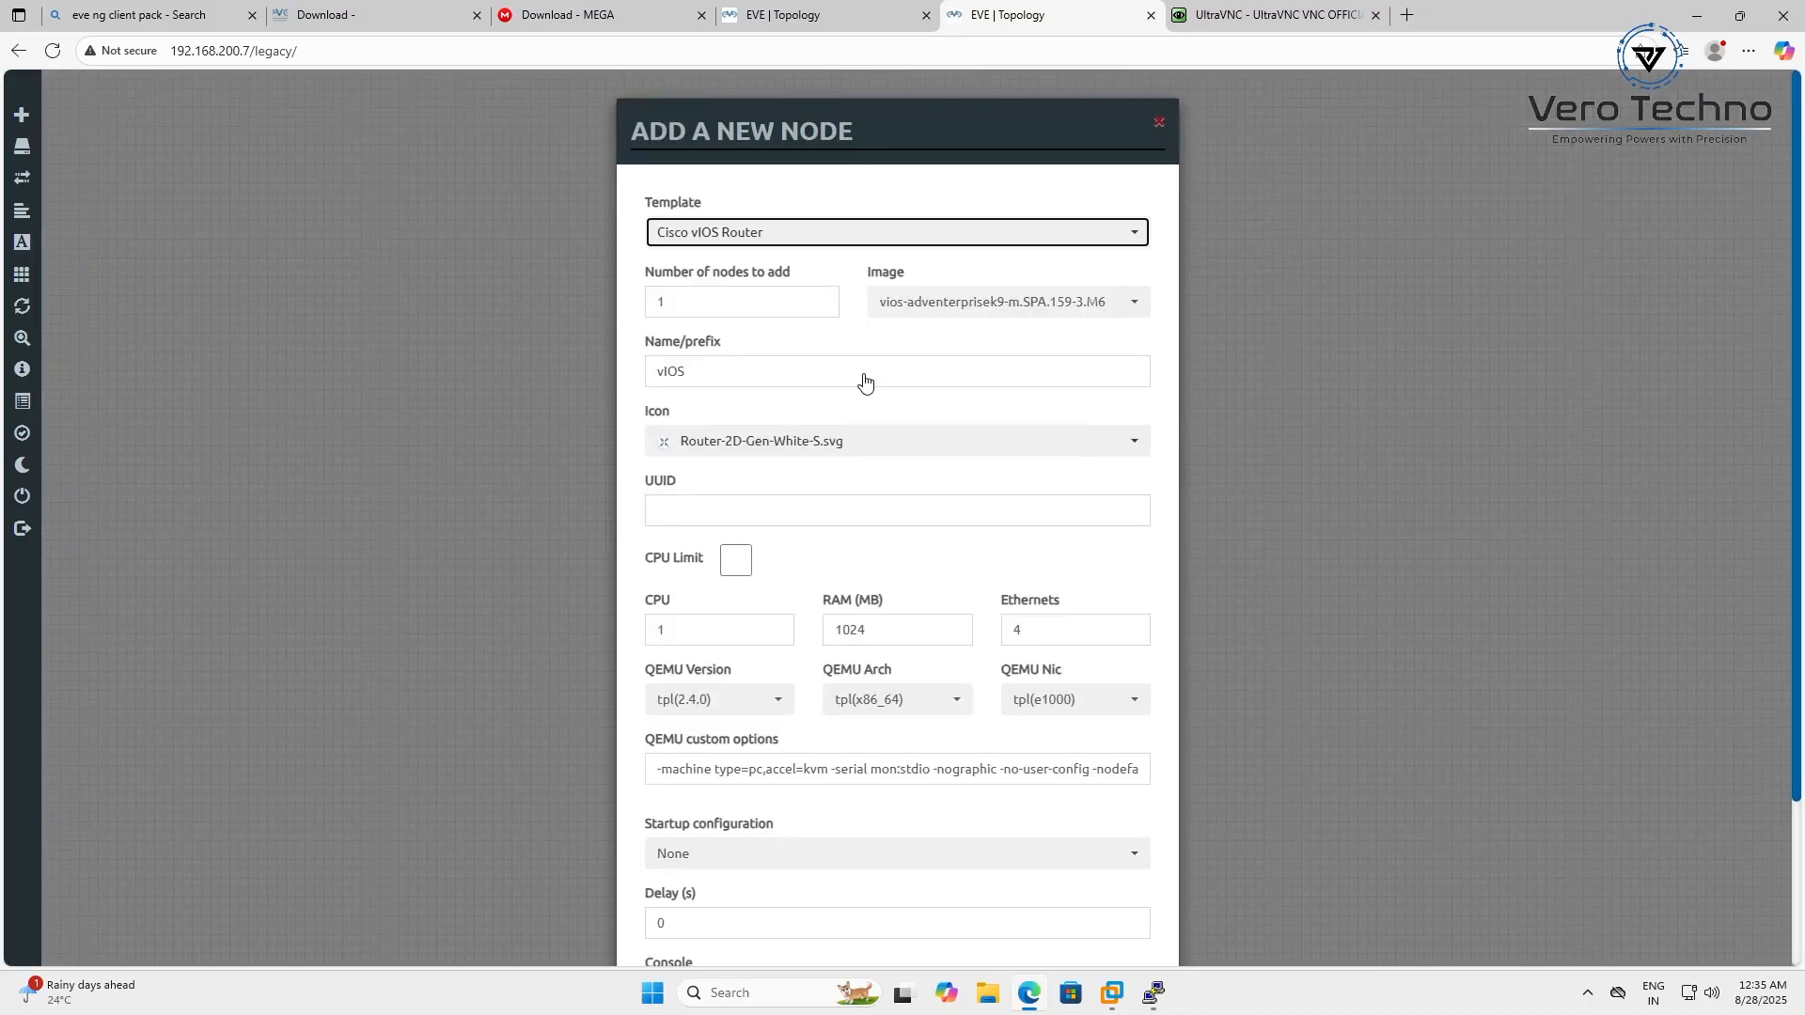
scroll(922, 580, "down", 3)
left_click(801, 921)
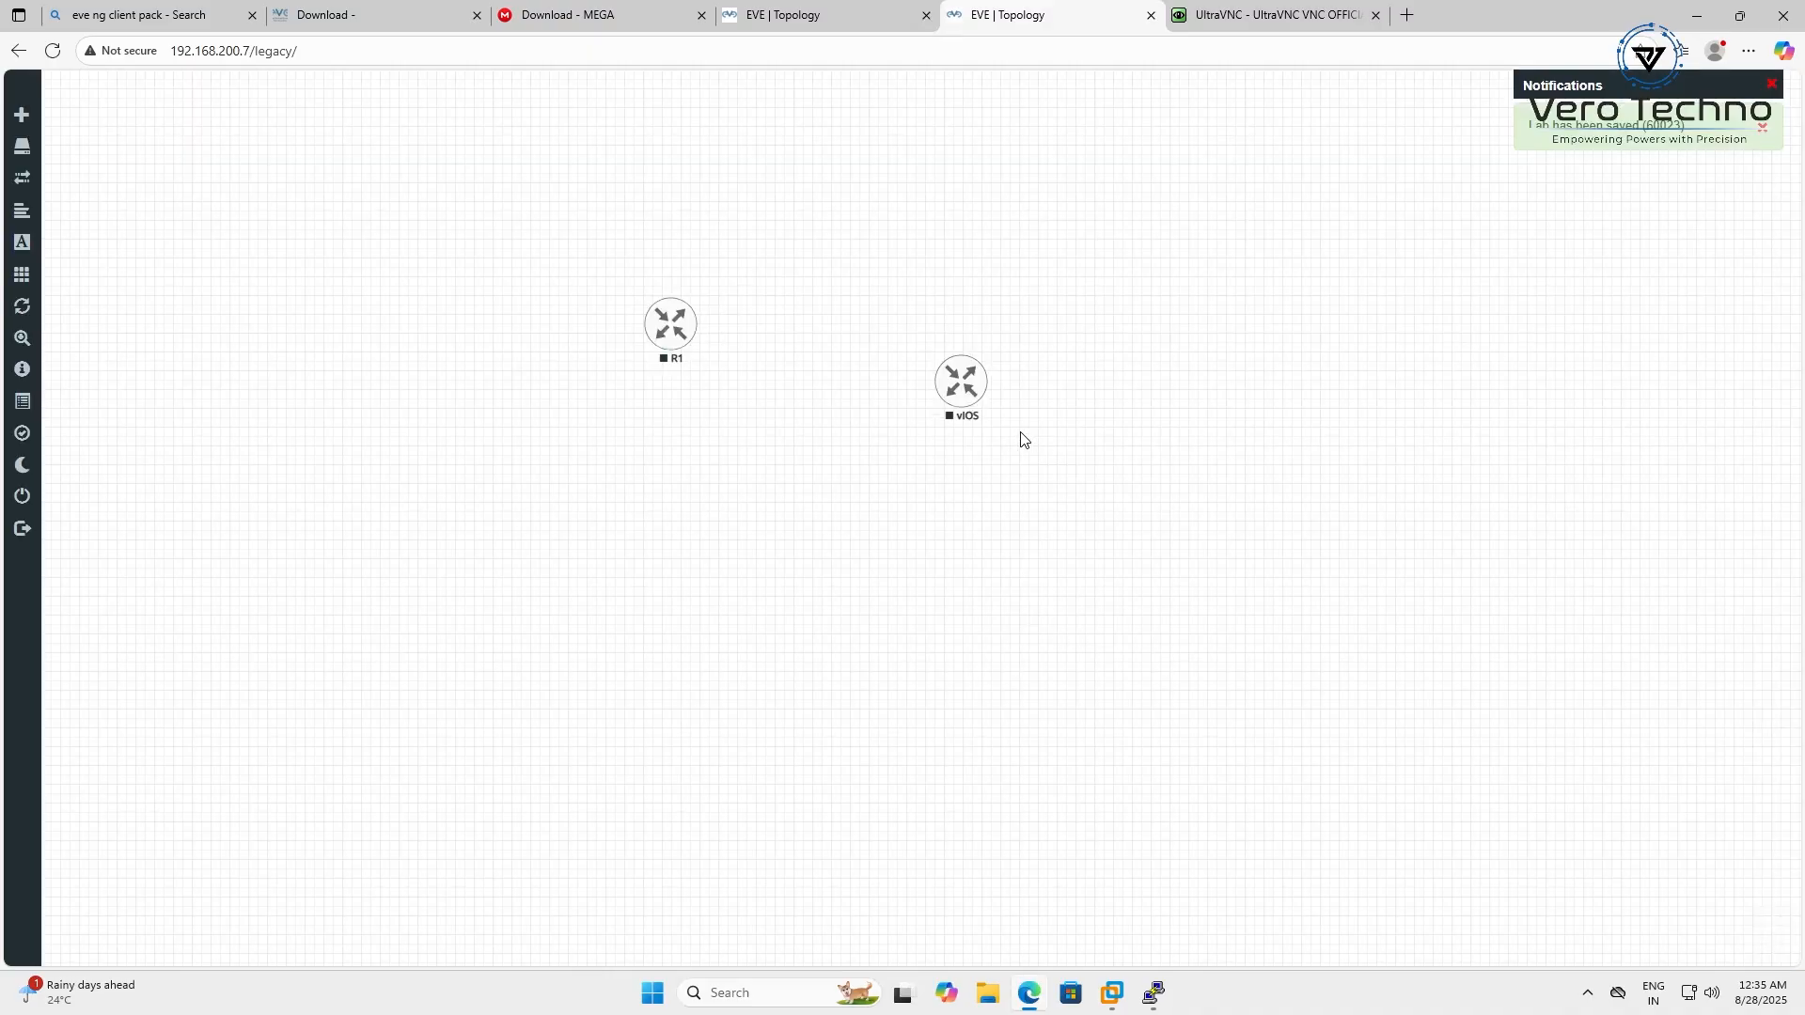
right_click(962, 388)
left_click(1022, 437)
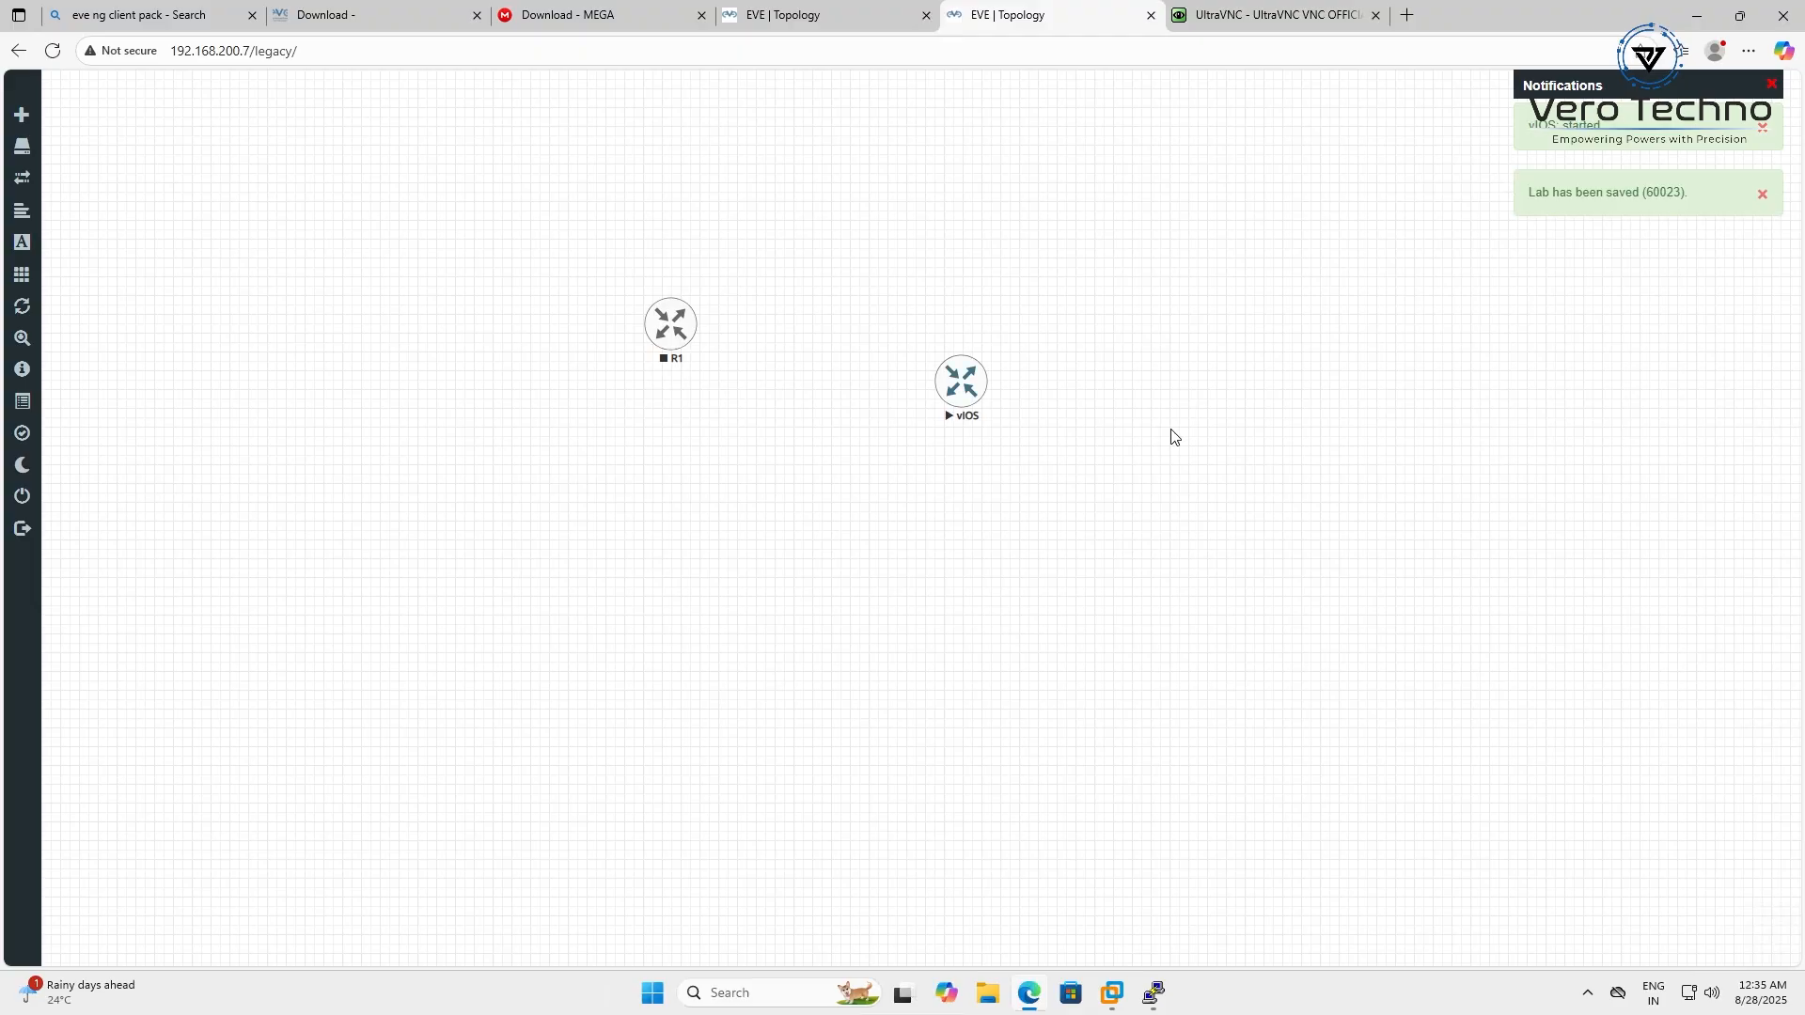
Open the vIOS node's console in PuTTY and move it aside to reveal R1's console
left_click(958, 395)
left_click(982, 155)
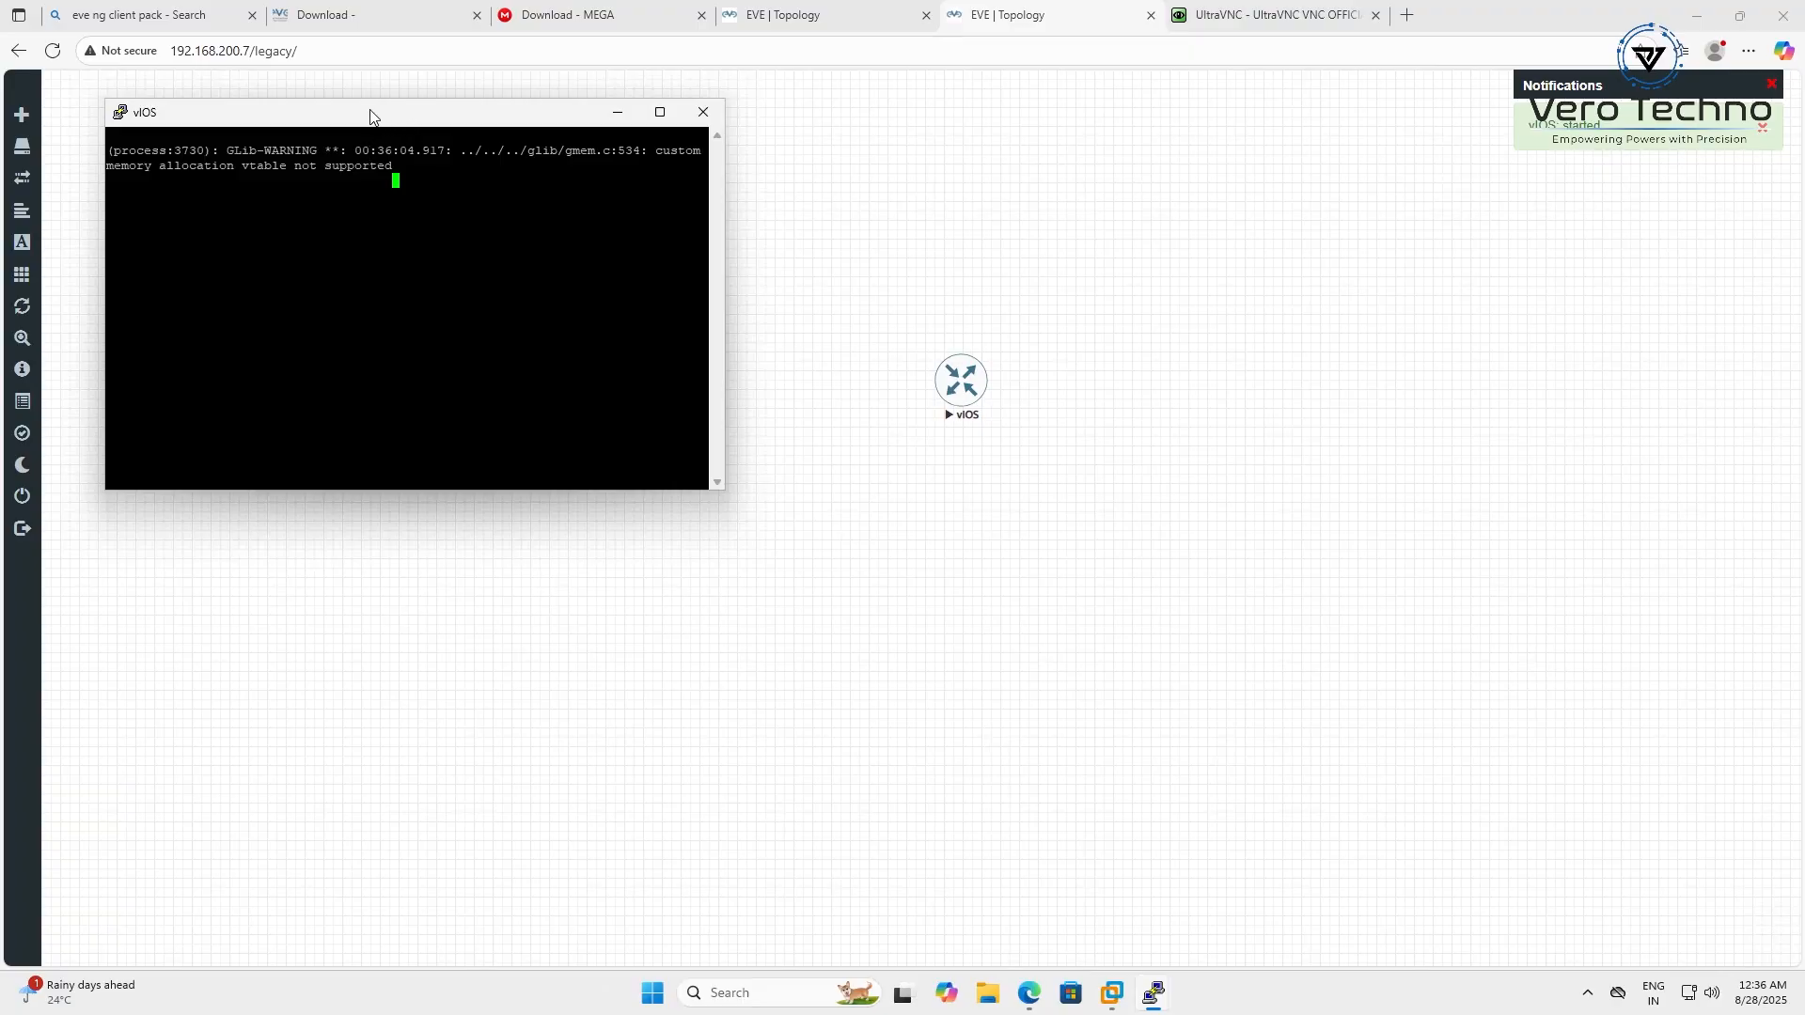
left_click_drag(370, 116, 398, 478)
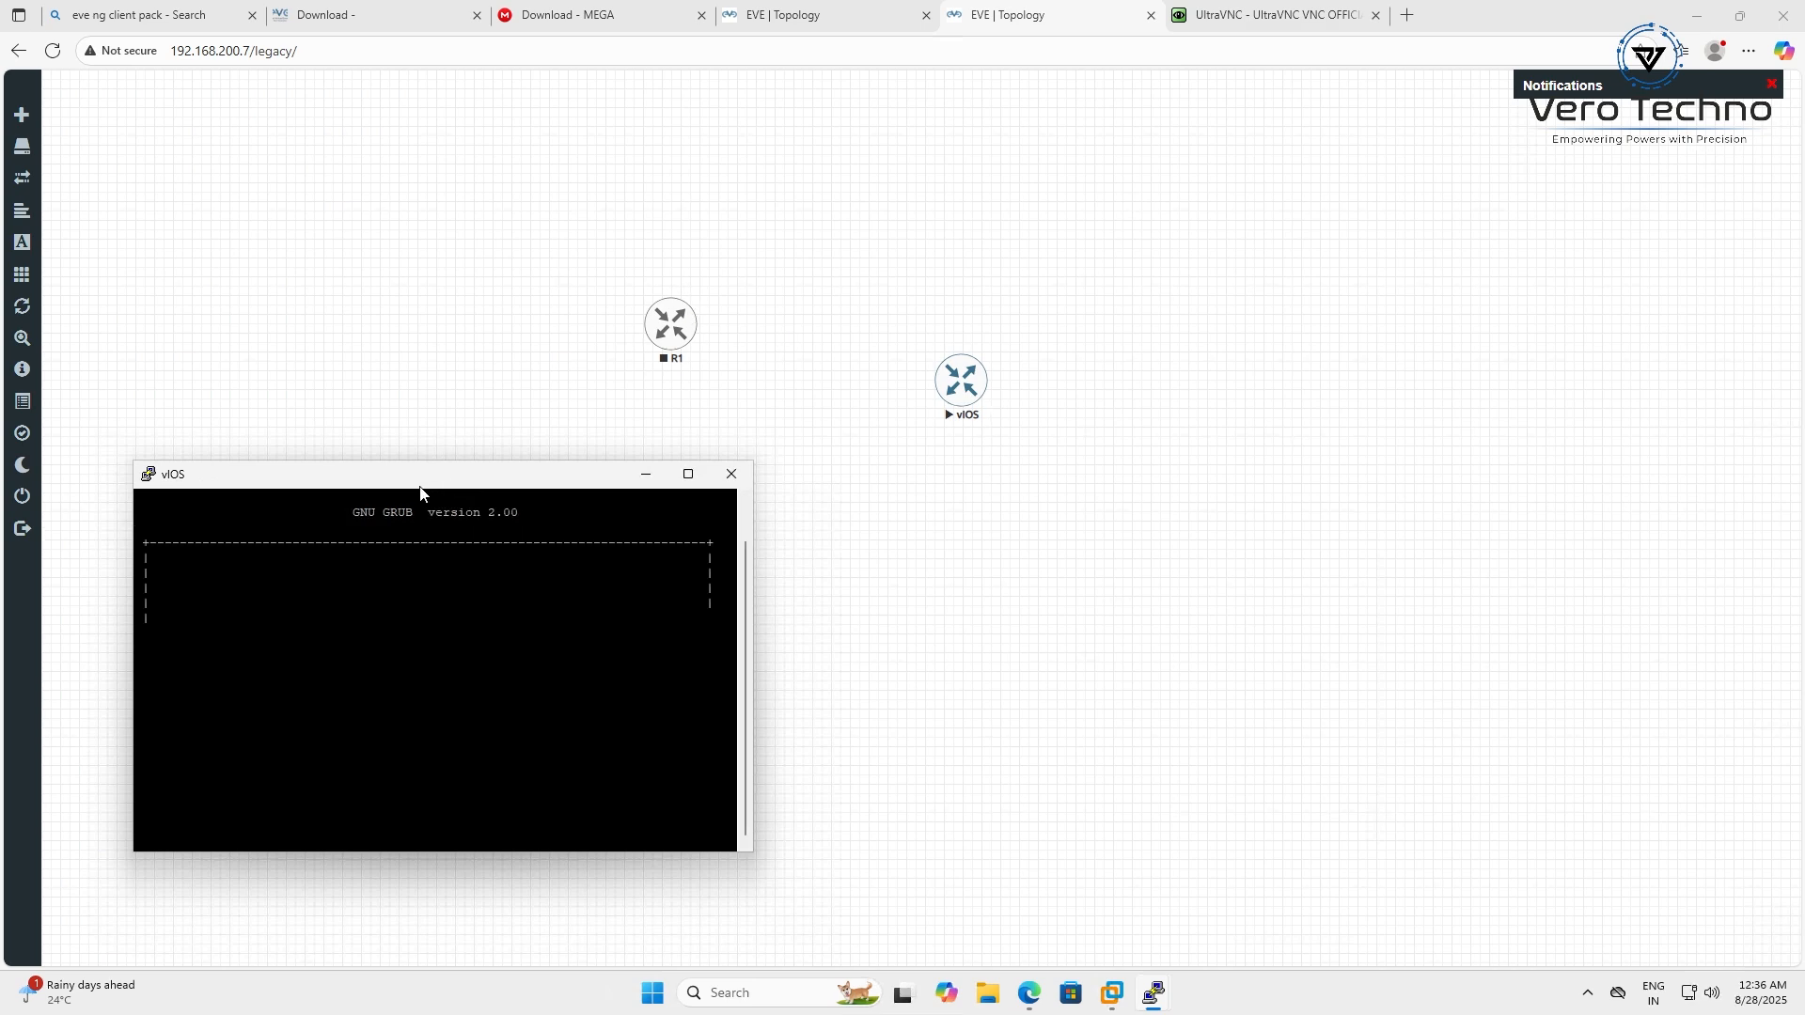
left_click_drag(419, 475, 511, 295)
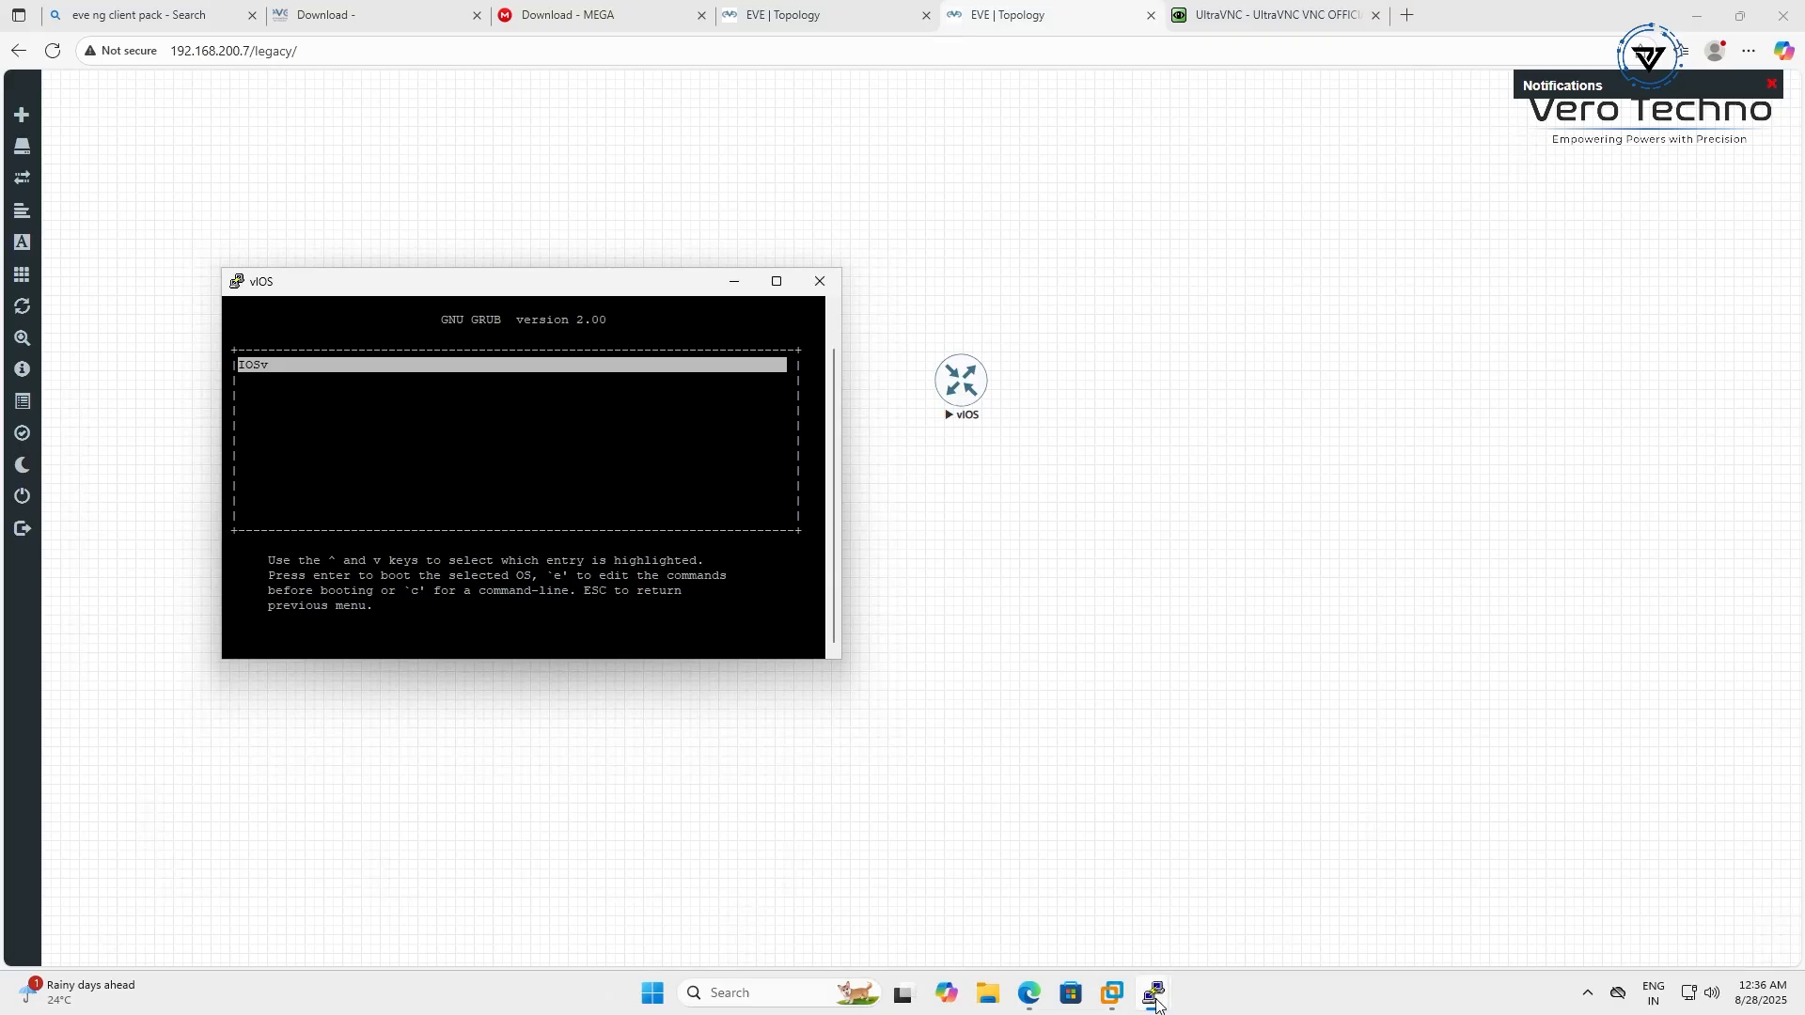
Bring the booting console forward, reposition it, and follow IOSv boot to the yes/no setup prompt
mouse_move(1156, 1004)
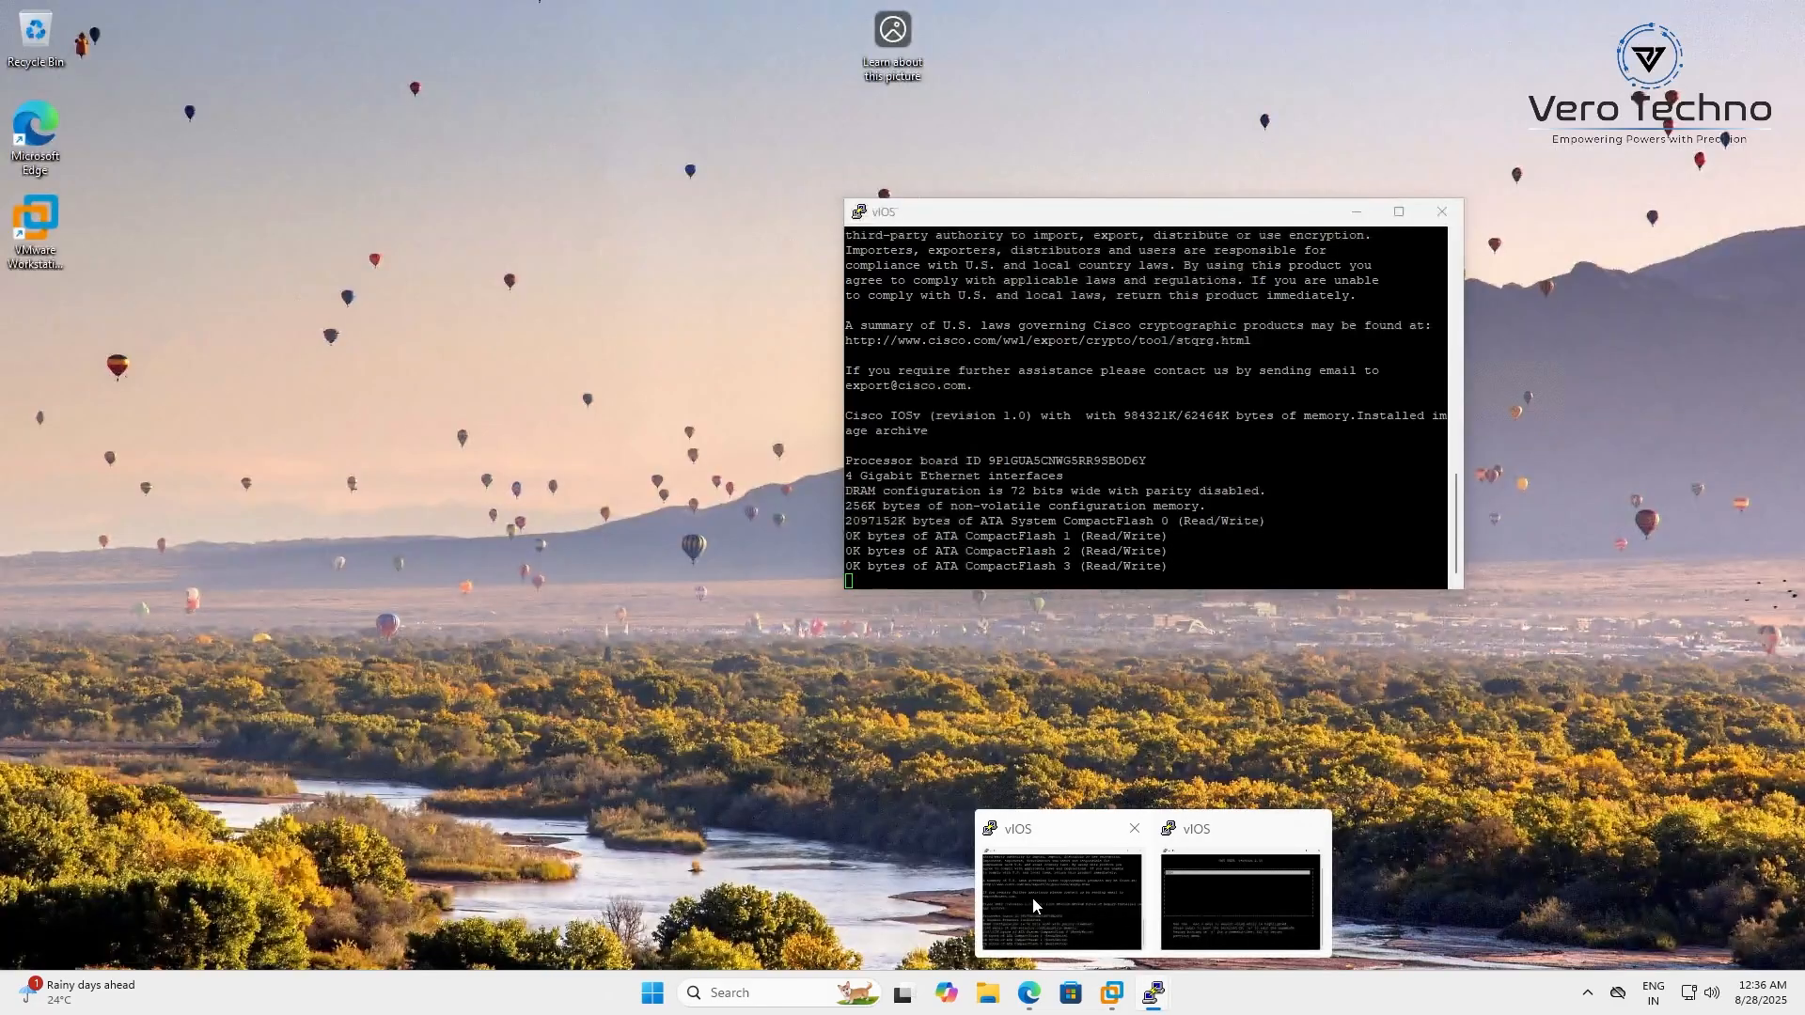
left_click(1032, 897)
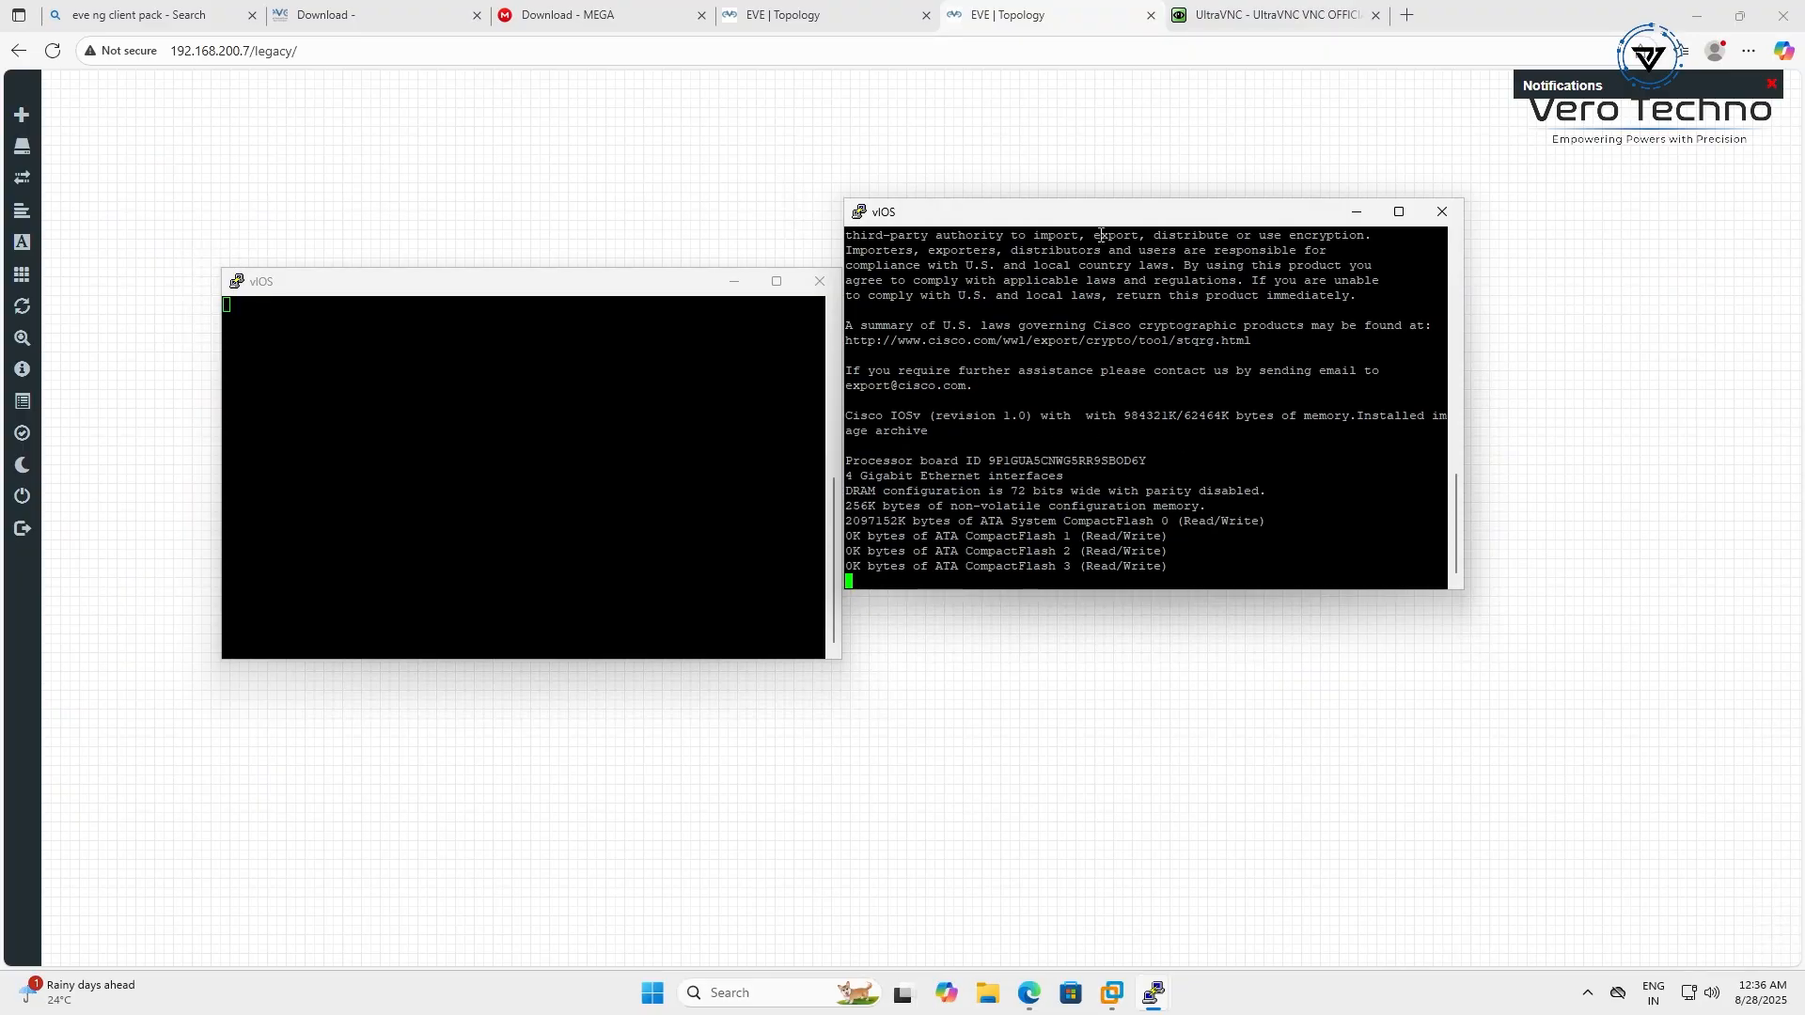
left_click_drag(1064, 219, 1111, 381)
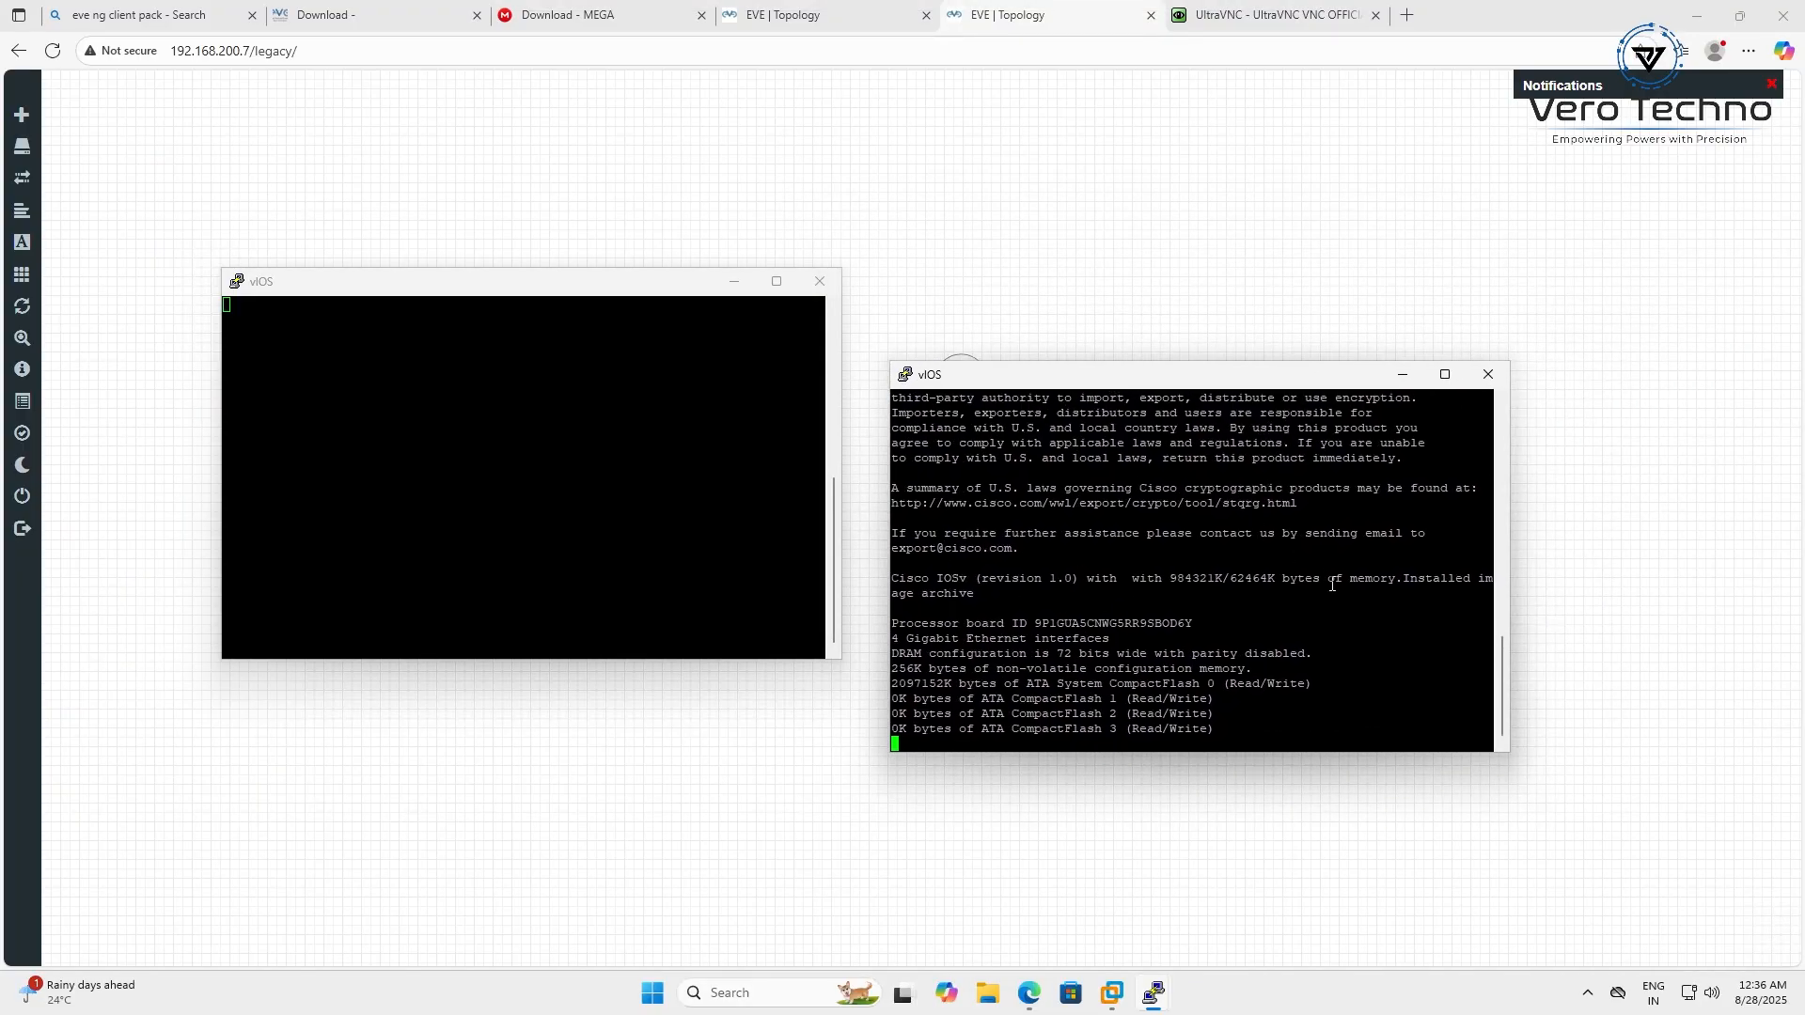
scroll(1332, 584, "up", 8)
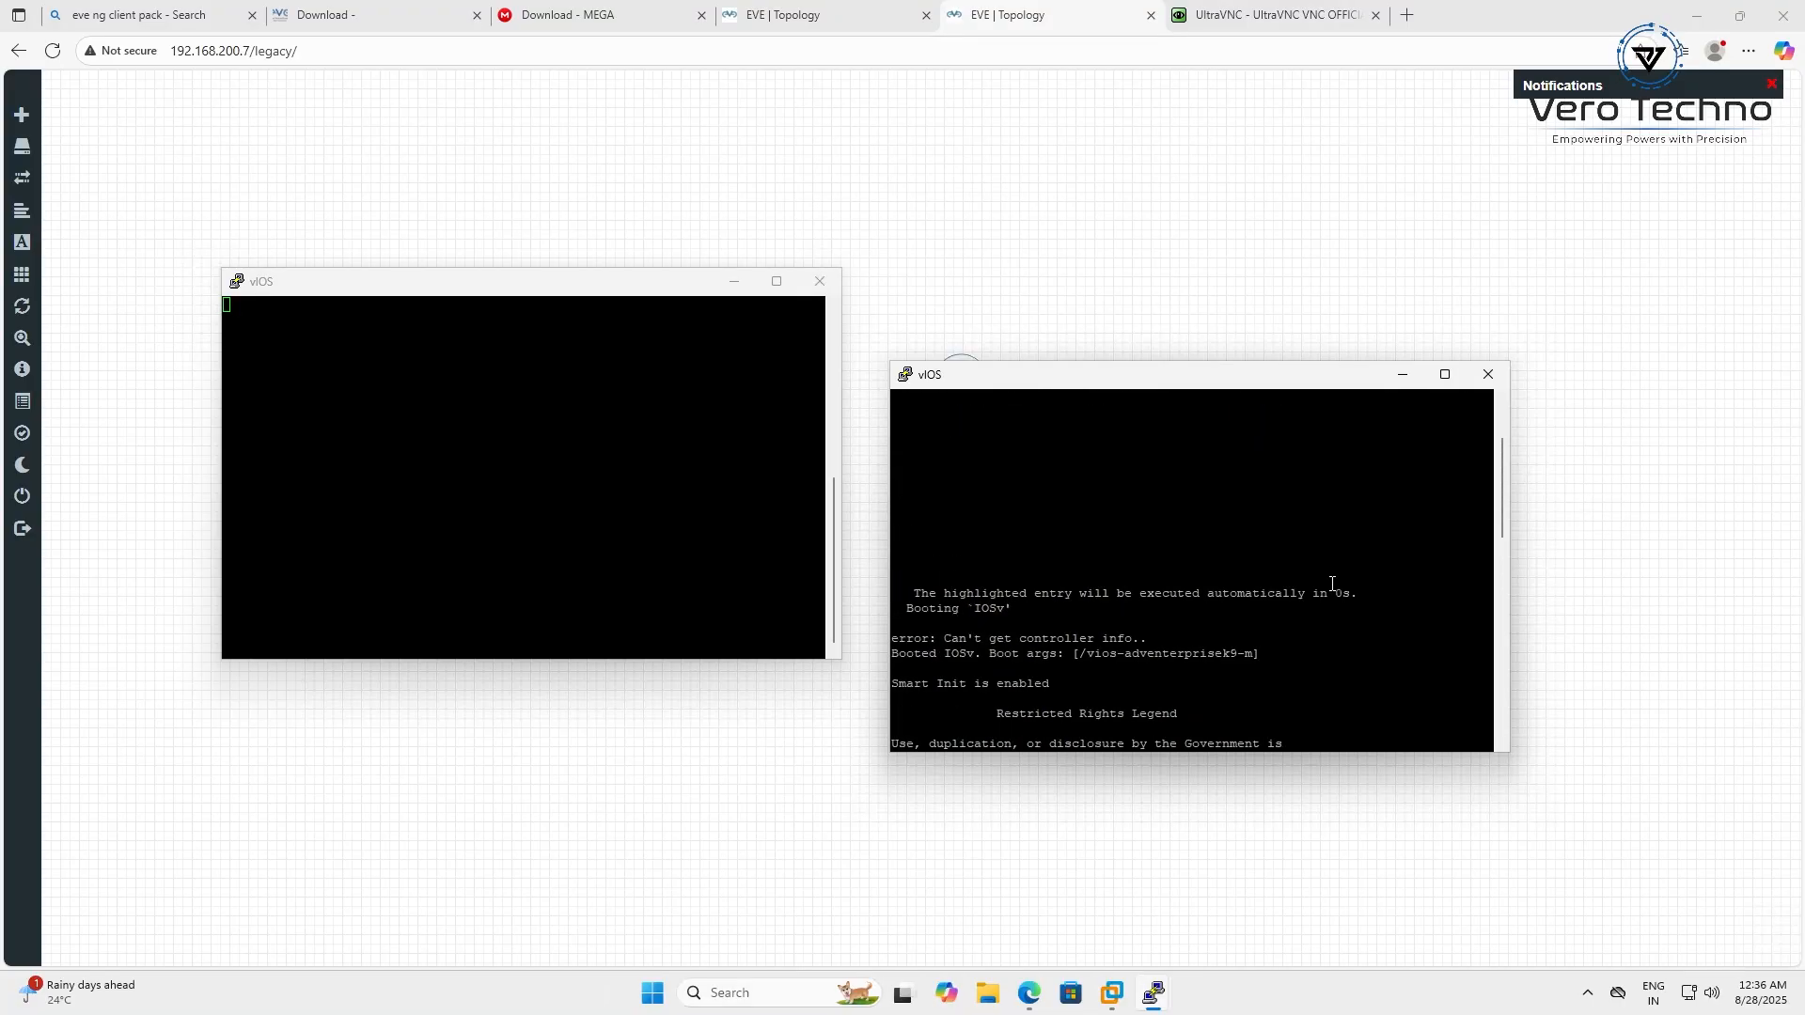
scroll(1332, 585, "up", 3)
scroll(1331, 585, "down", 15)
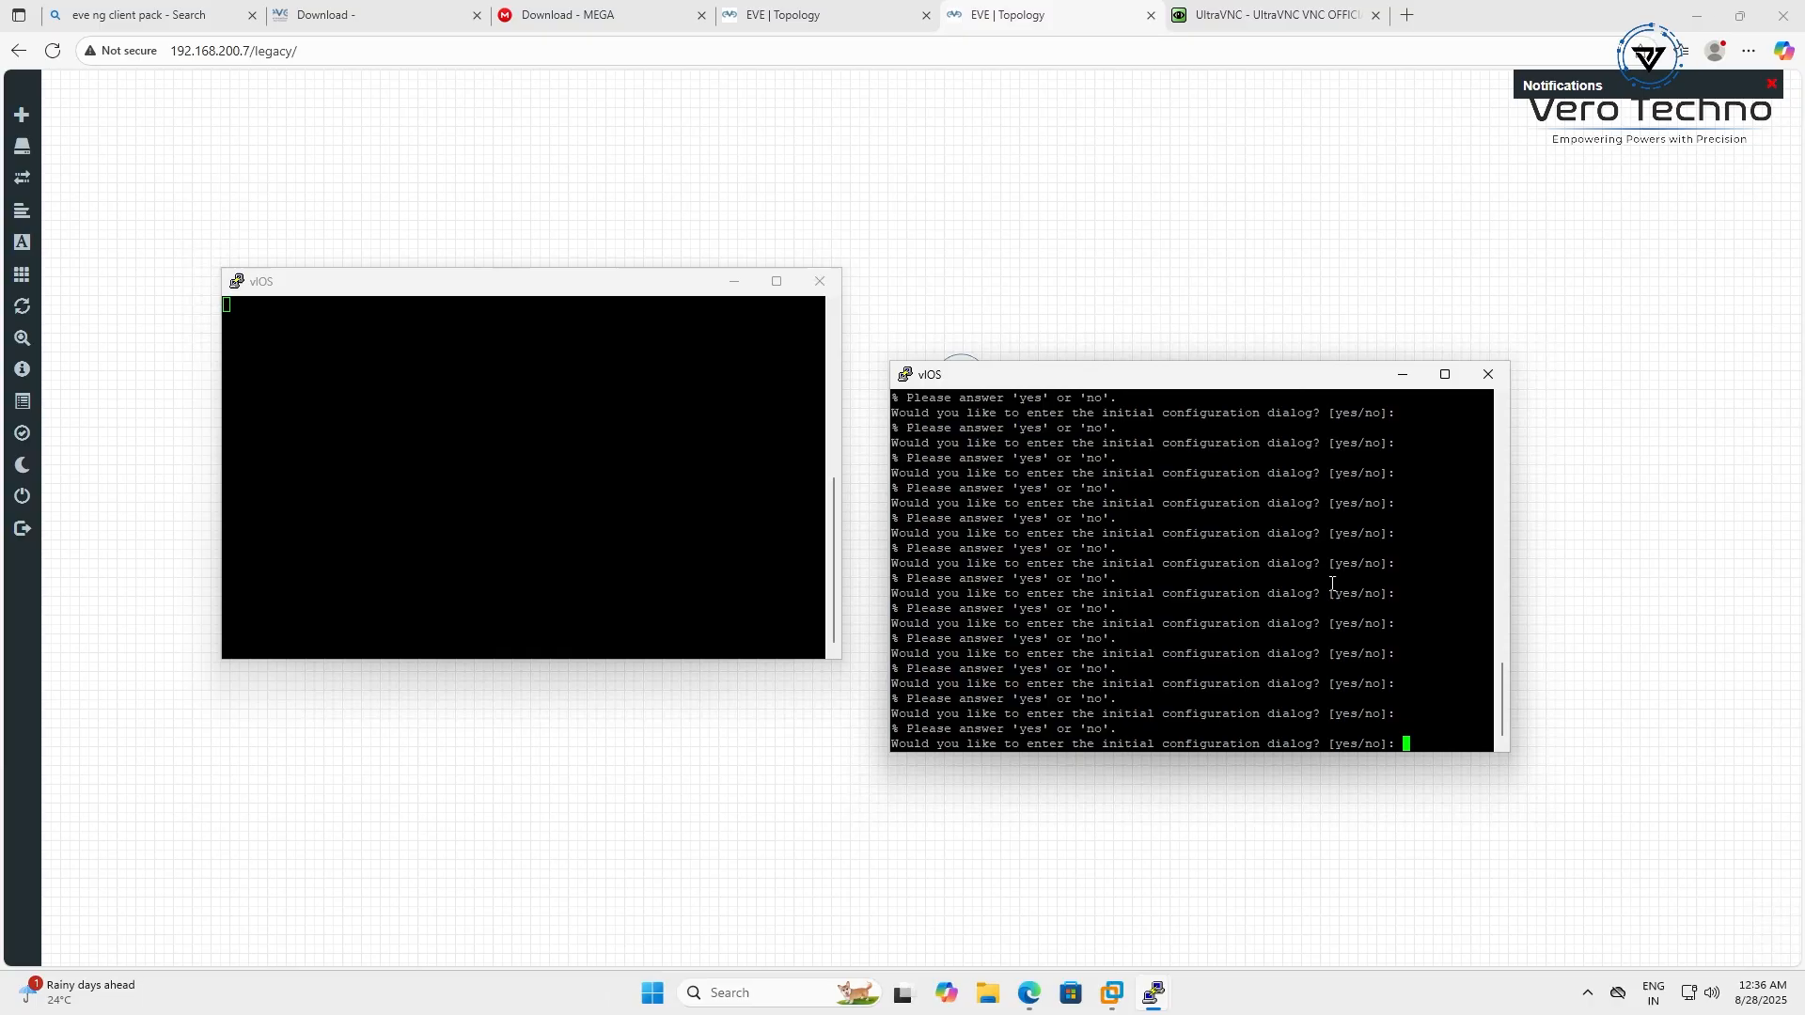
Answer 'no' to the initial configuration dialog and enter privileged EXEC mode with en
type("no")
key("Return")
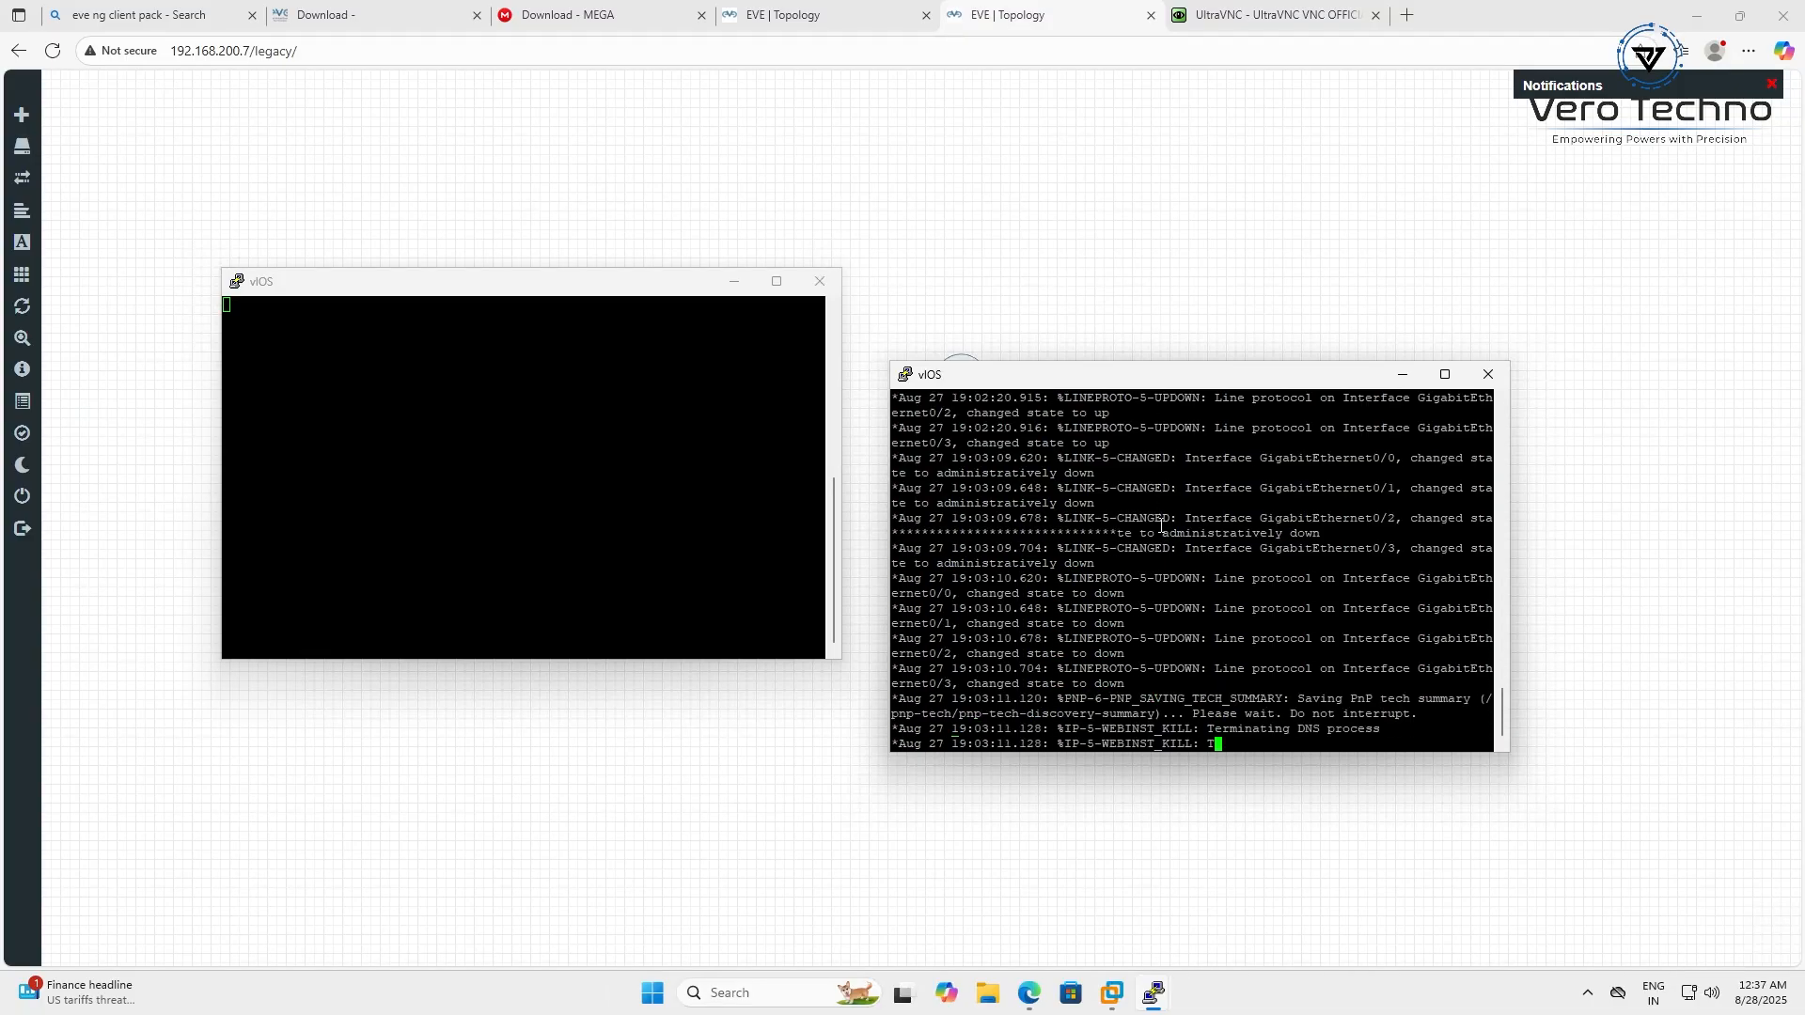
key("Return")
key("Return")
key("Return")
key("Return")
key("Return")
key("Return")
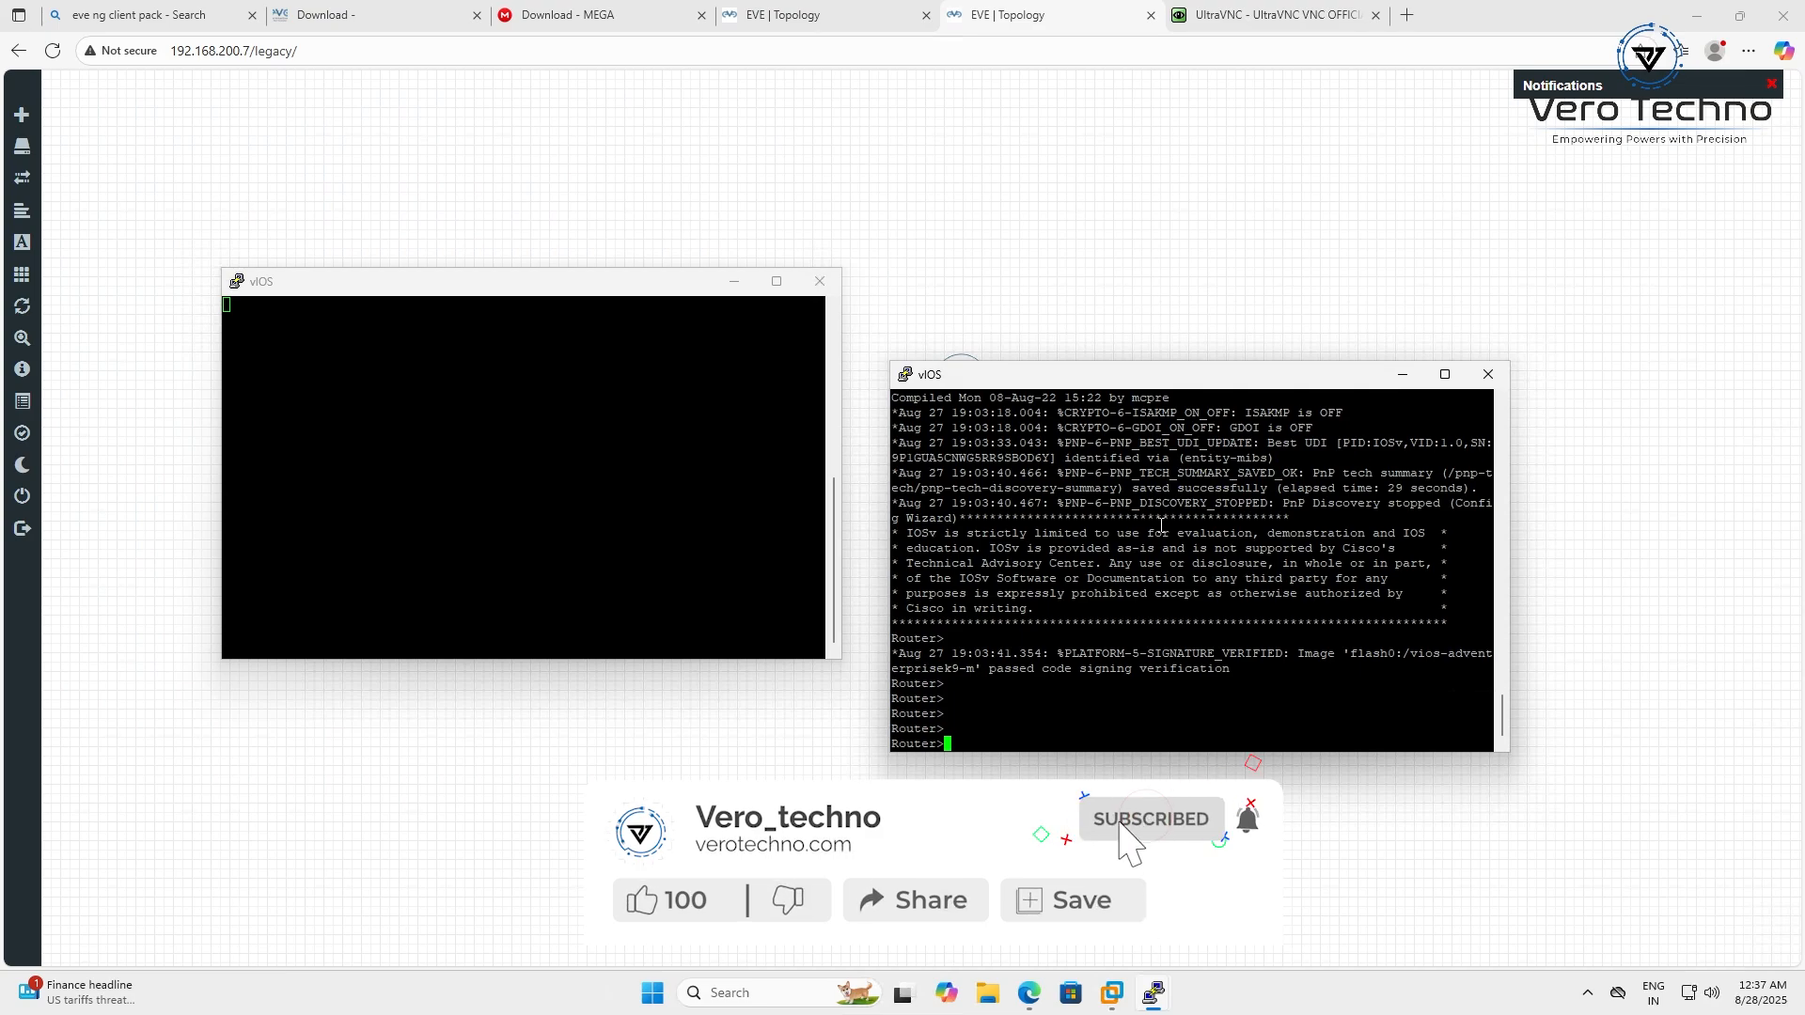
type("en")
key("Return")
Run show ip interface brief, showing all four GigabitEthernet ports administratively down
type("sh")
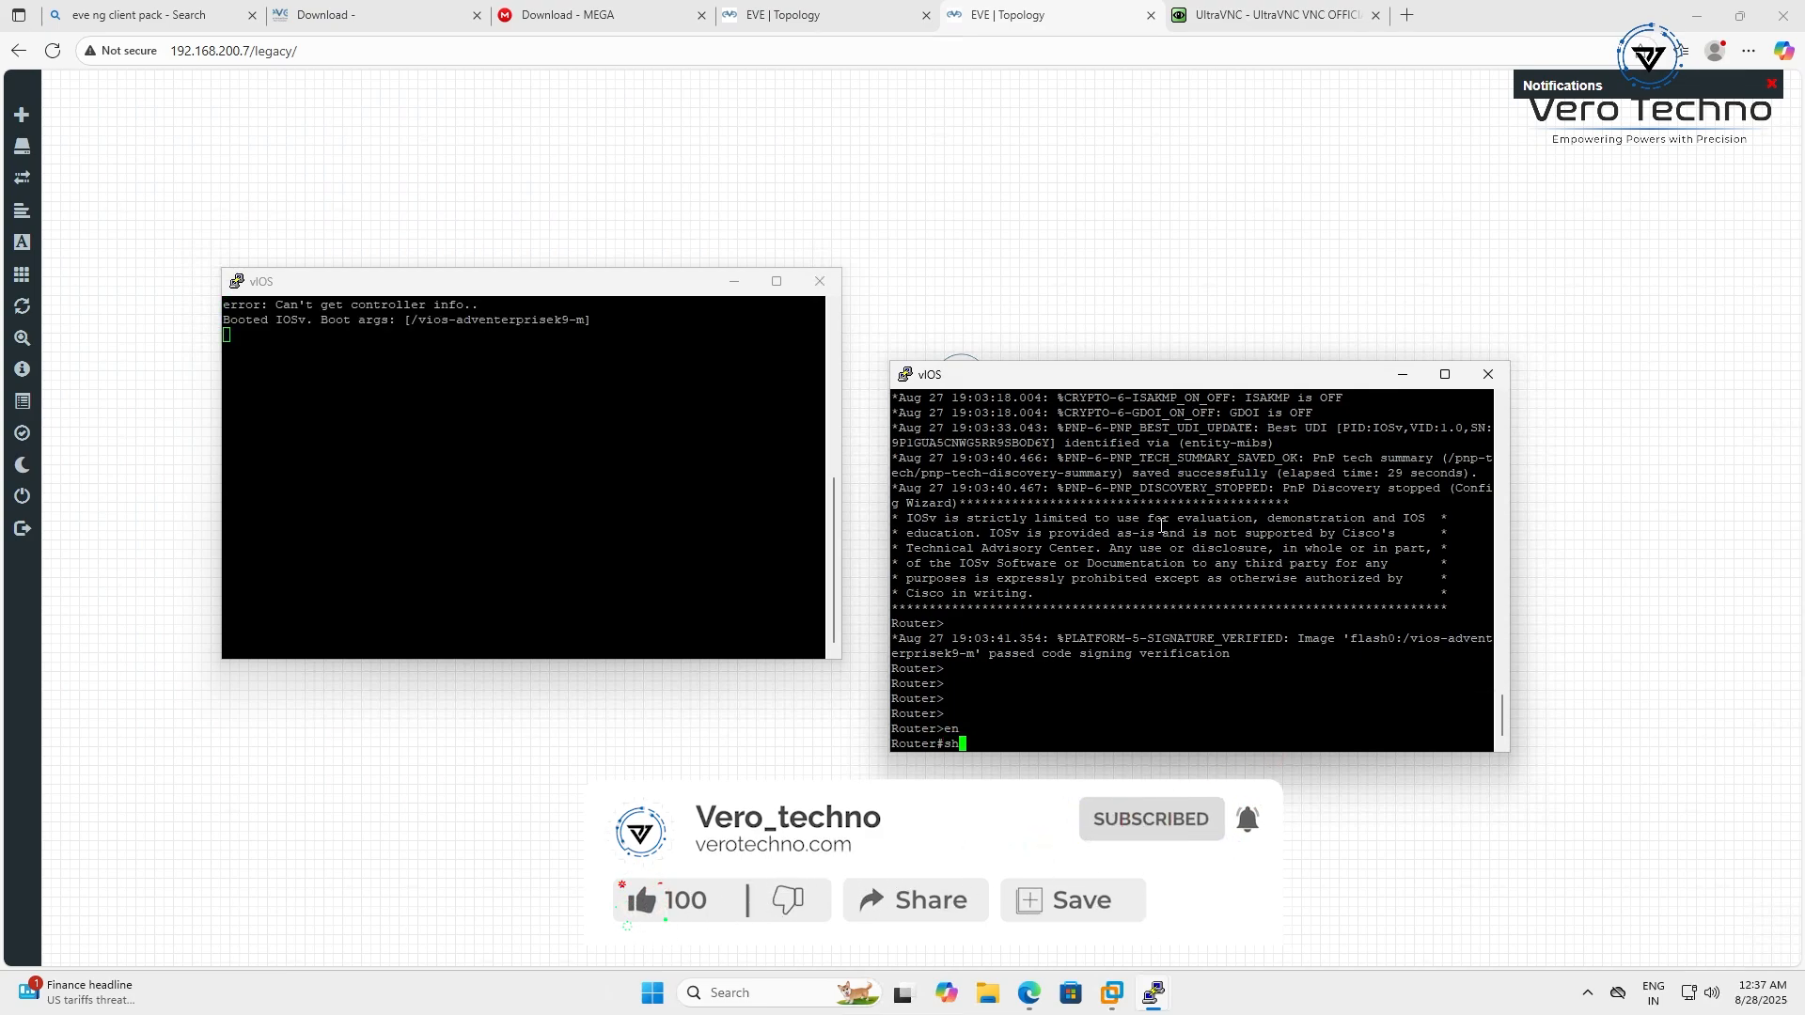
type("ow ip in")
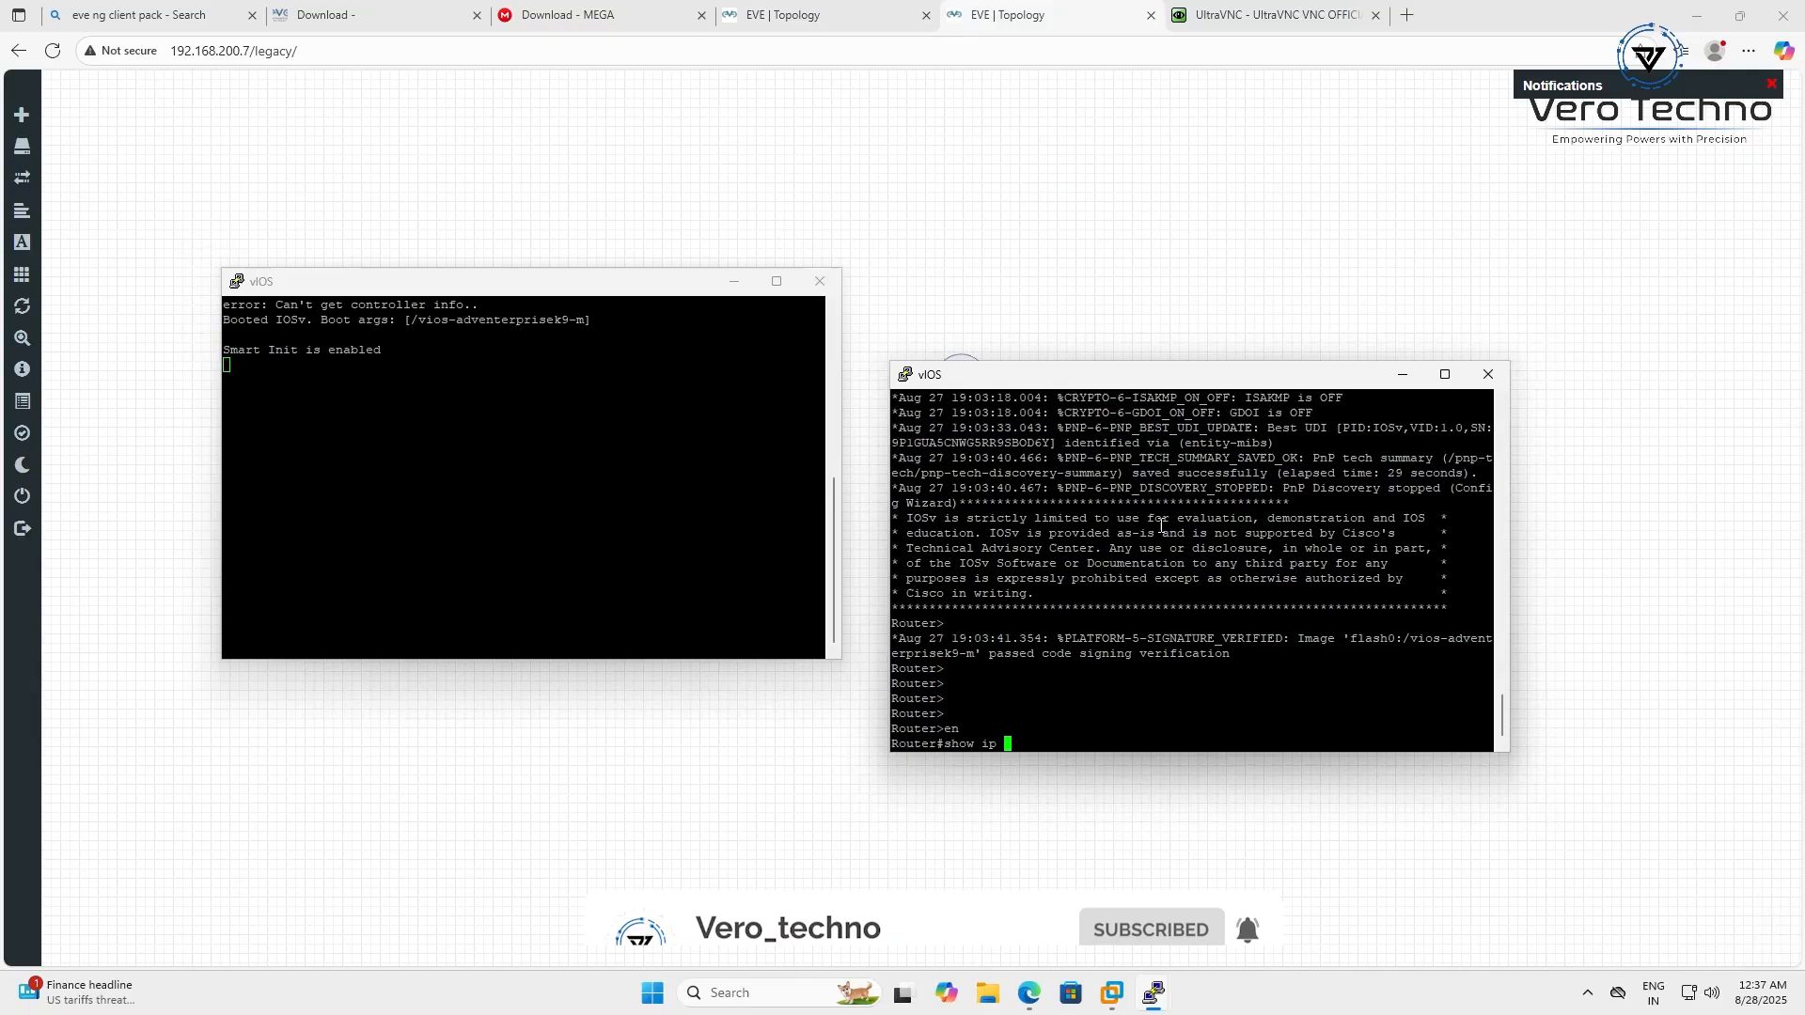
key("Tab")
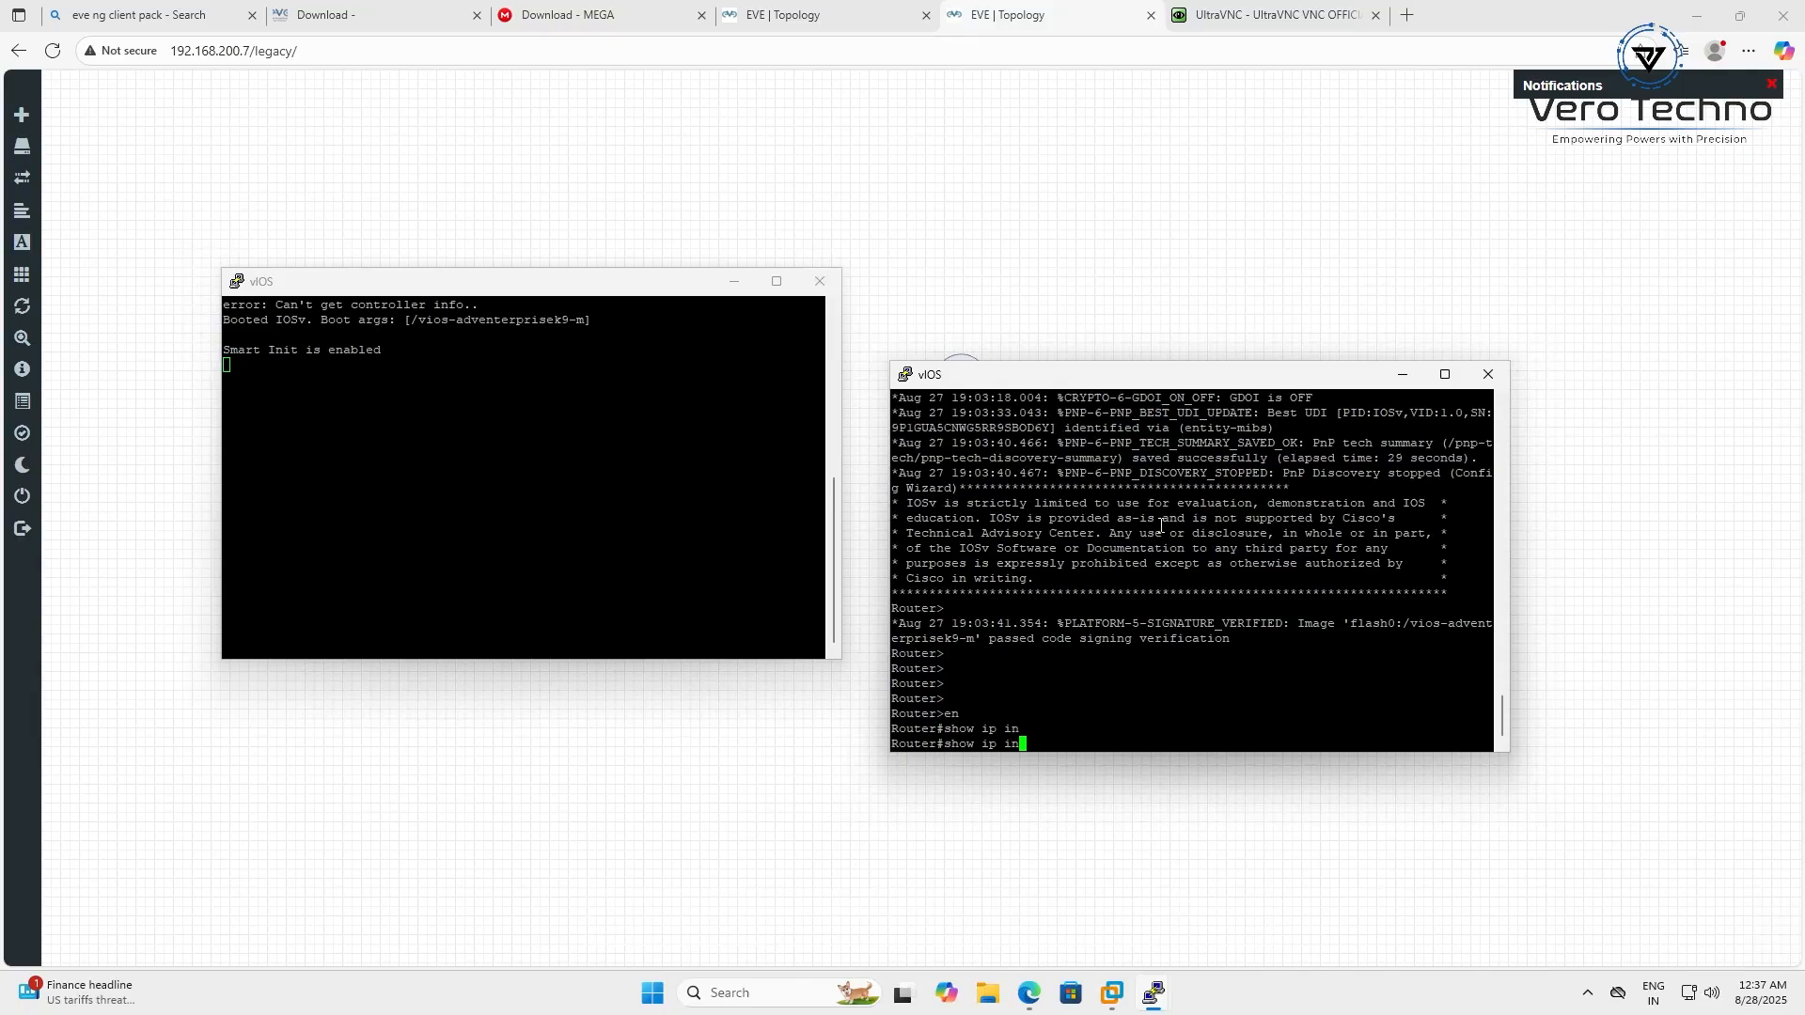
type("t")
key("Tab")
type("br")
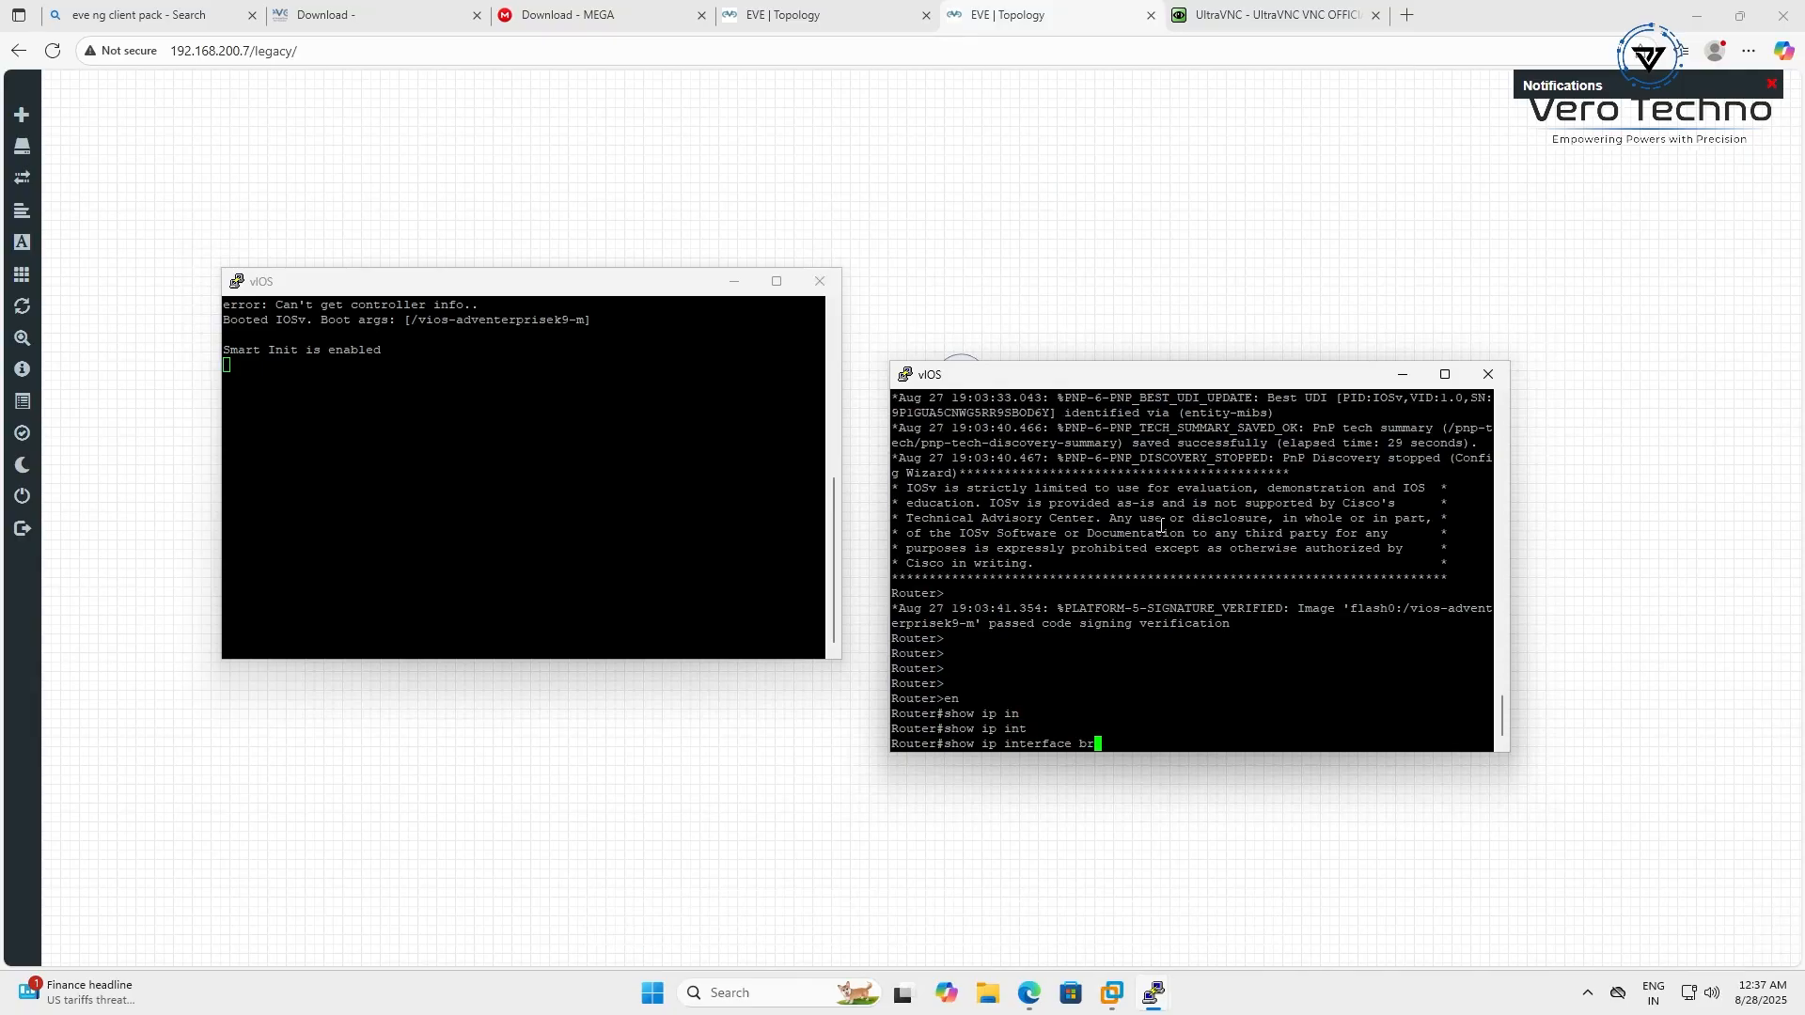
key("Return")
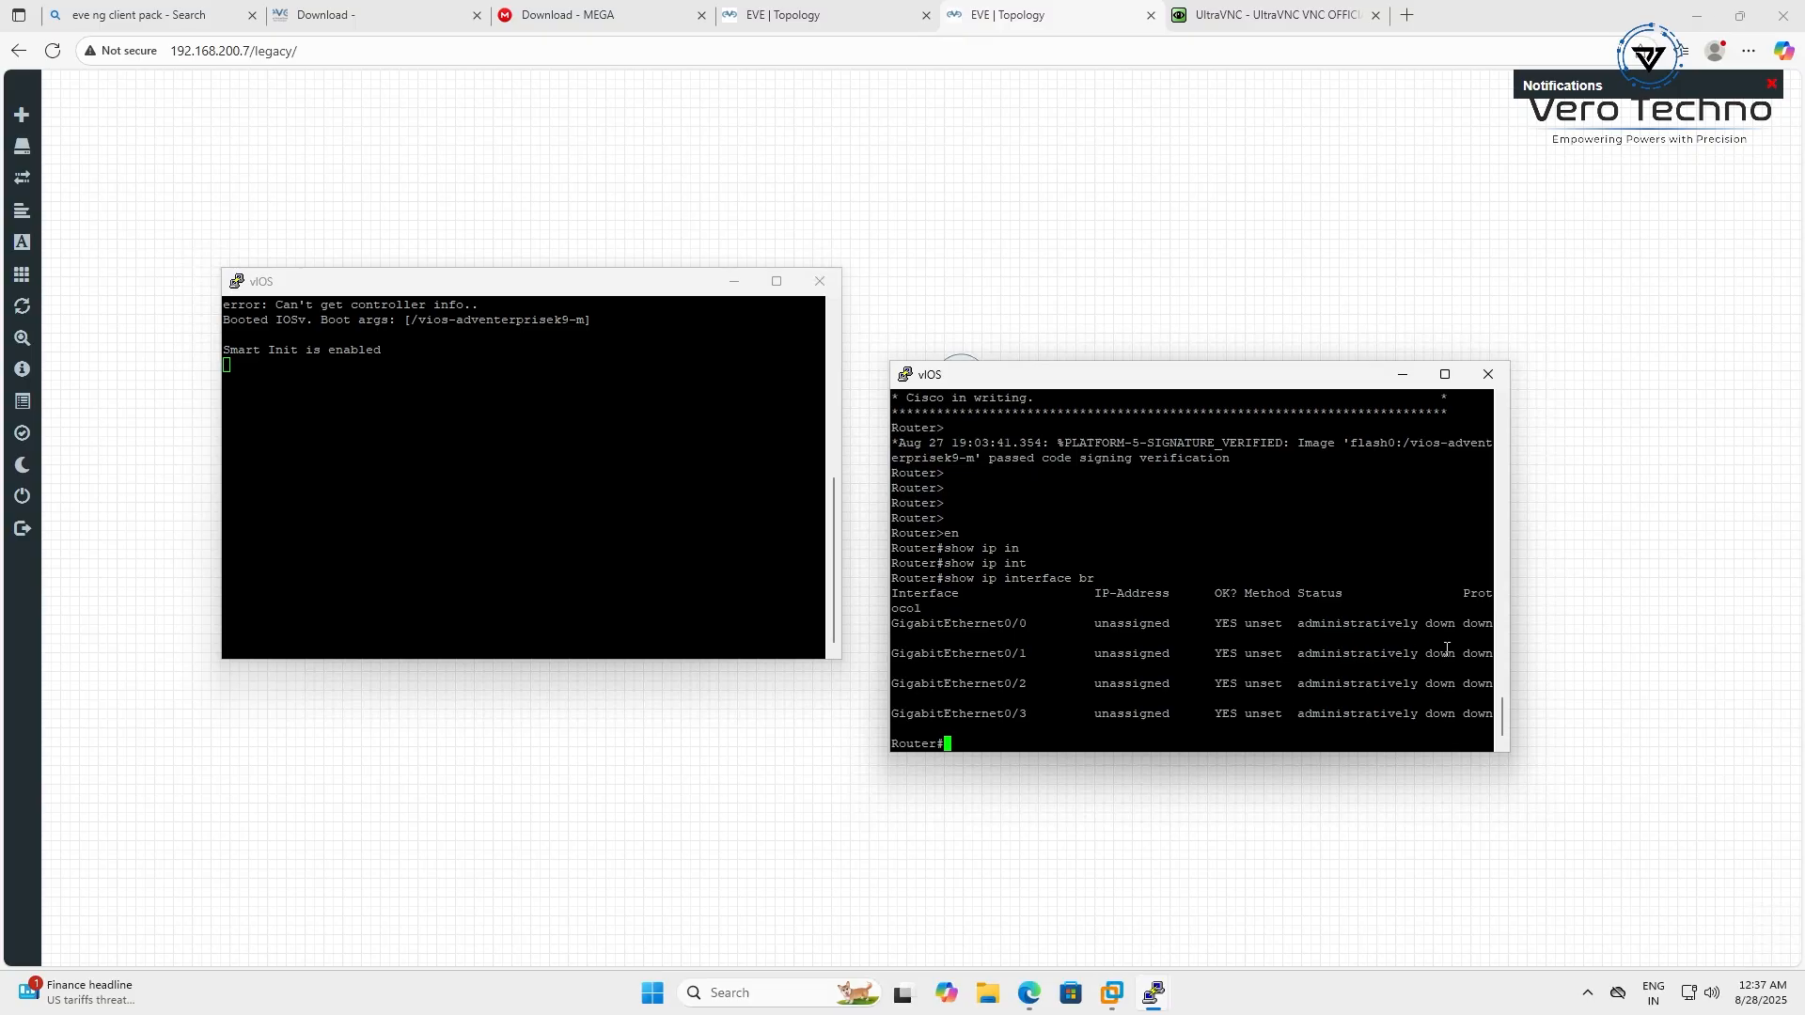
Run show version for router details, then go back to the EVE | Topology tab
type("show ve")
key("Tab")
key("Return")
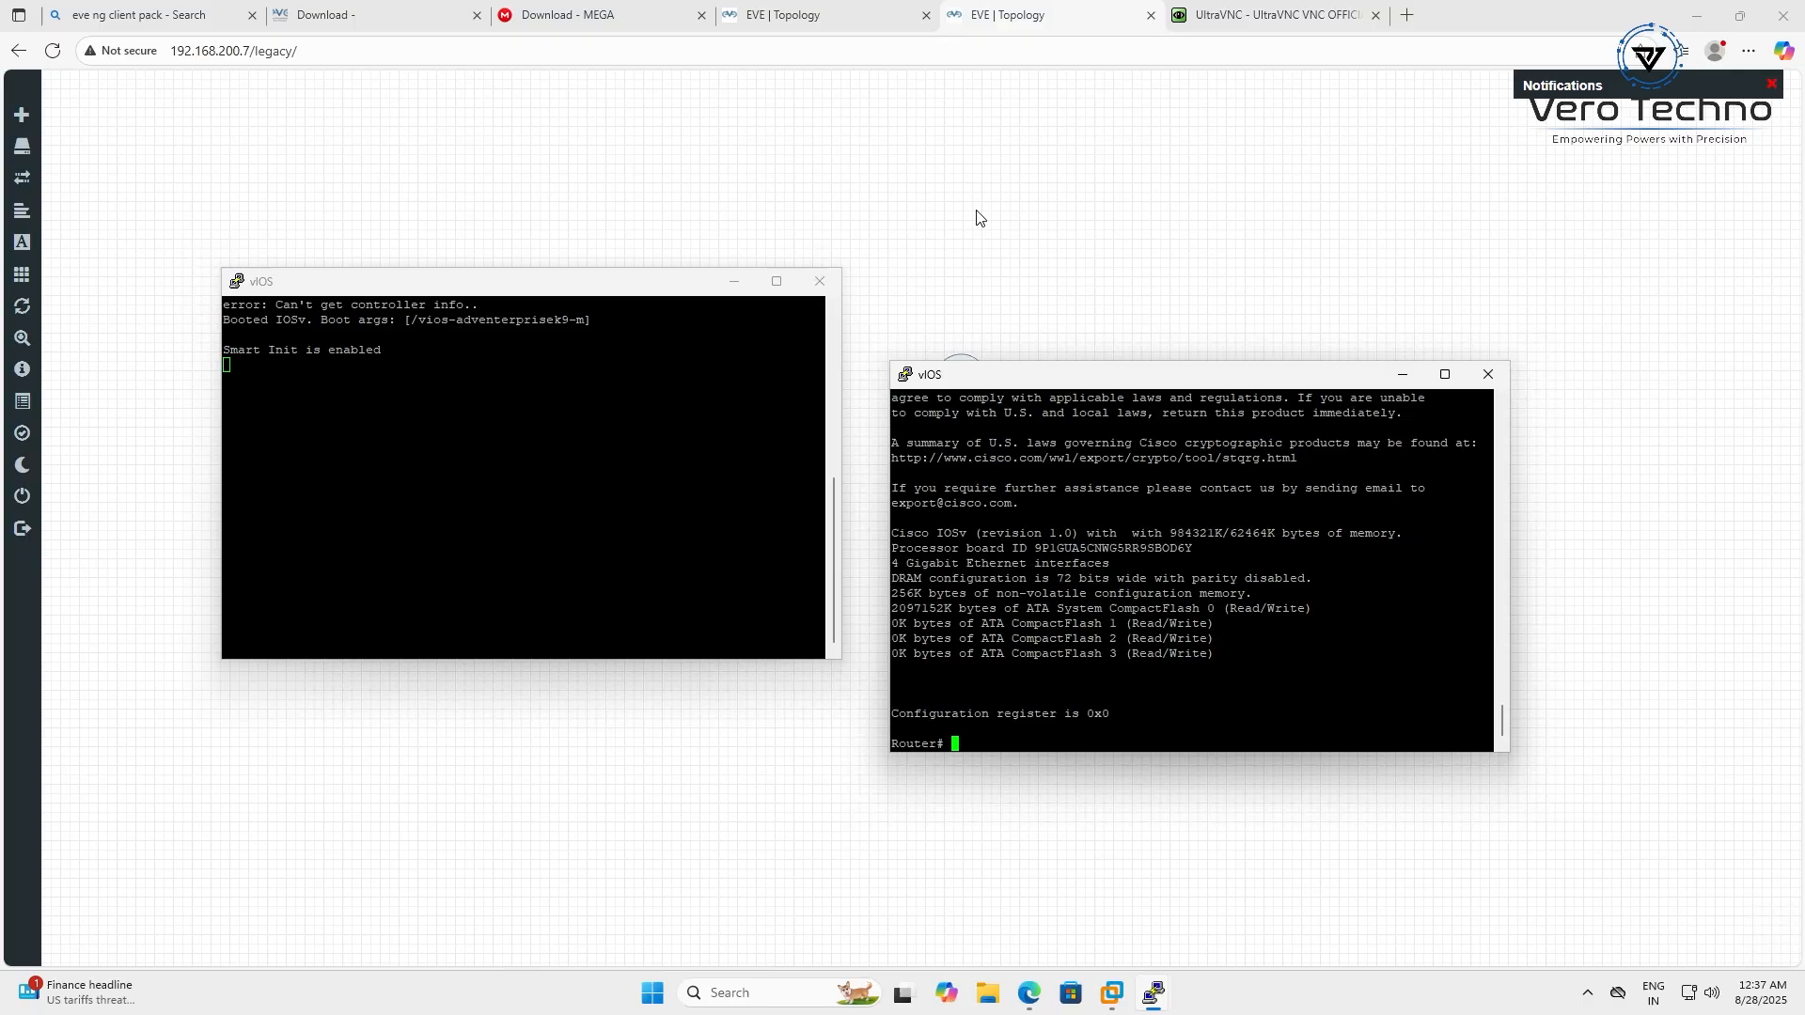
left_click(1015, 17)
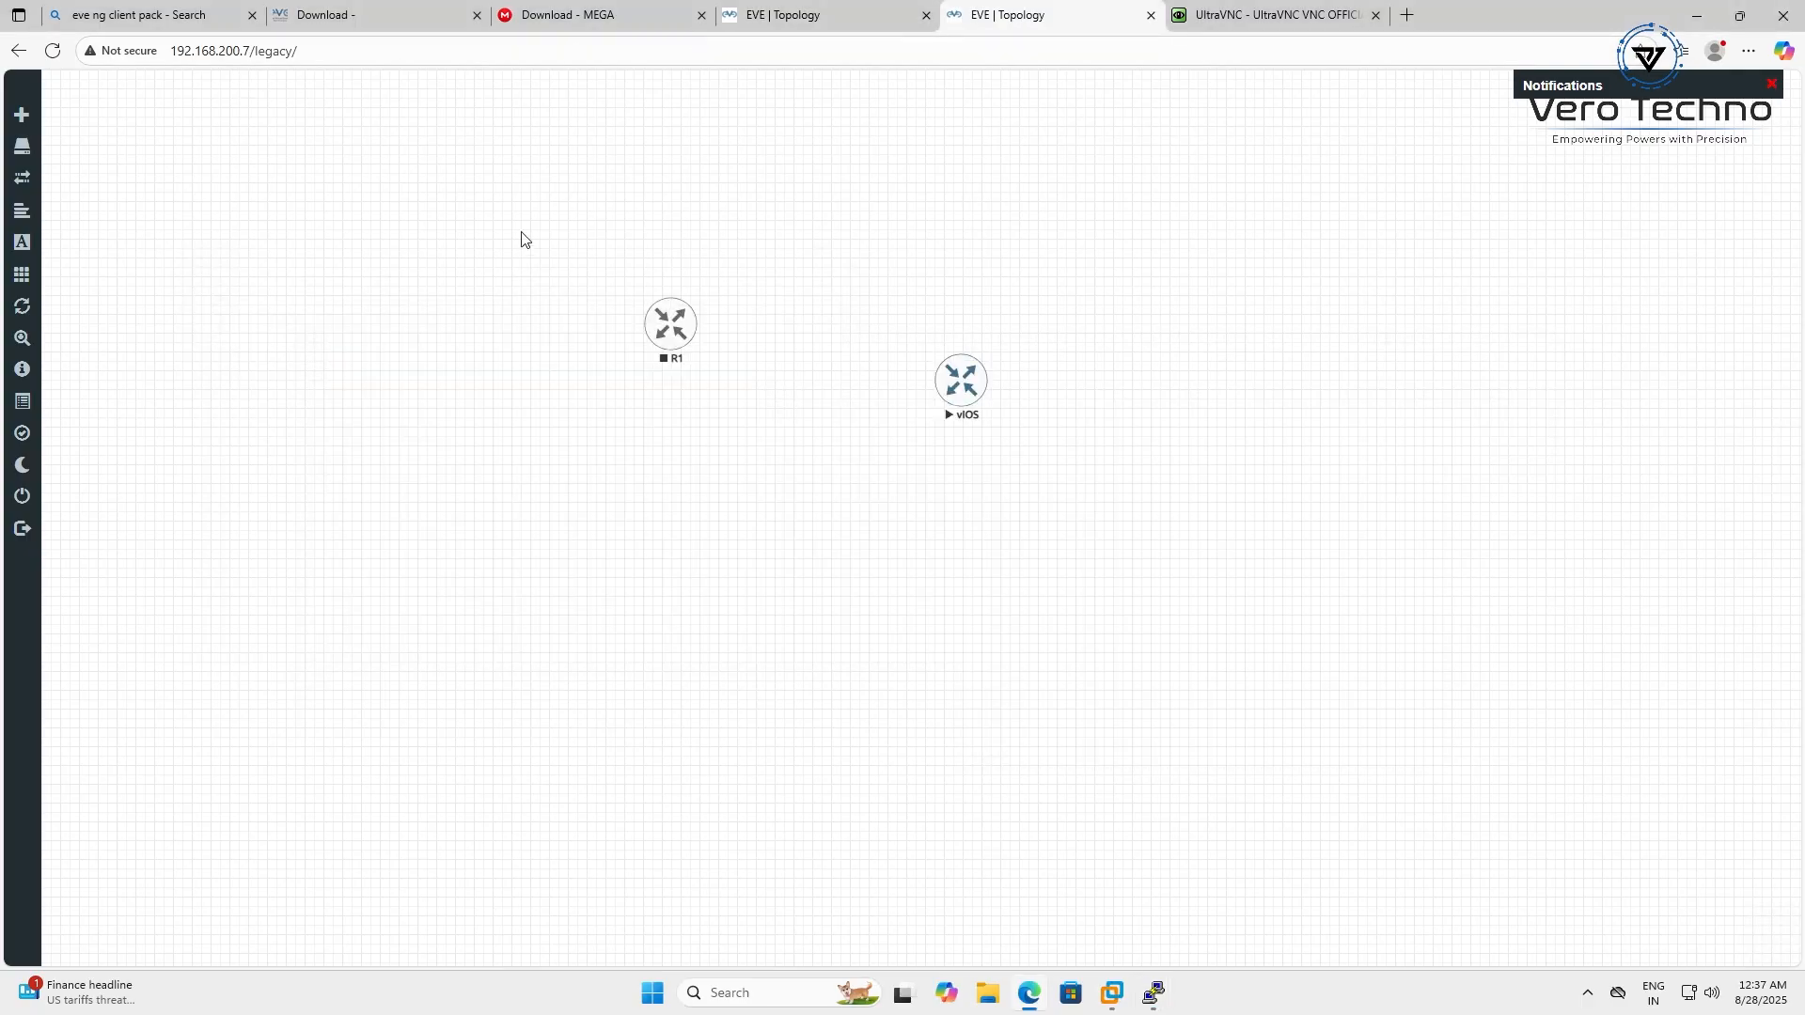
Bring the EVE-ng VMware Workstation window forward and drag it fully into view
left_click(1113, 996)
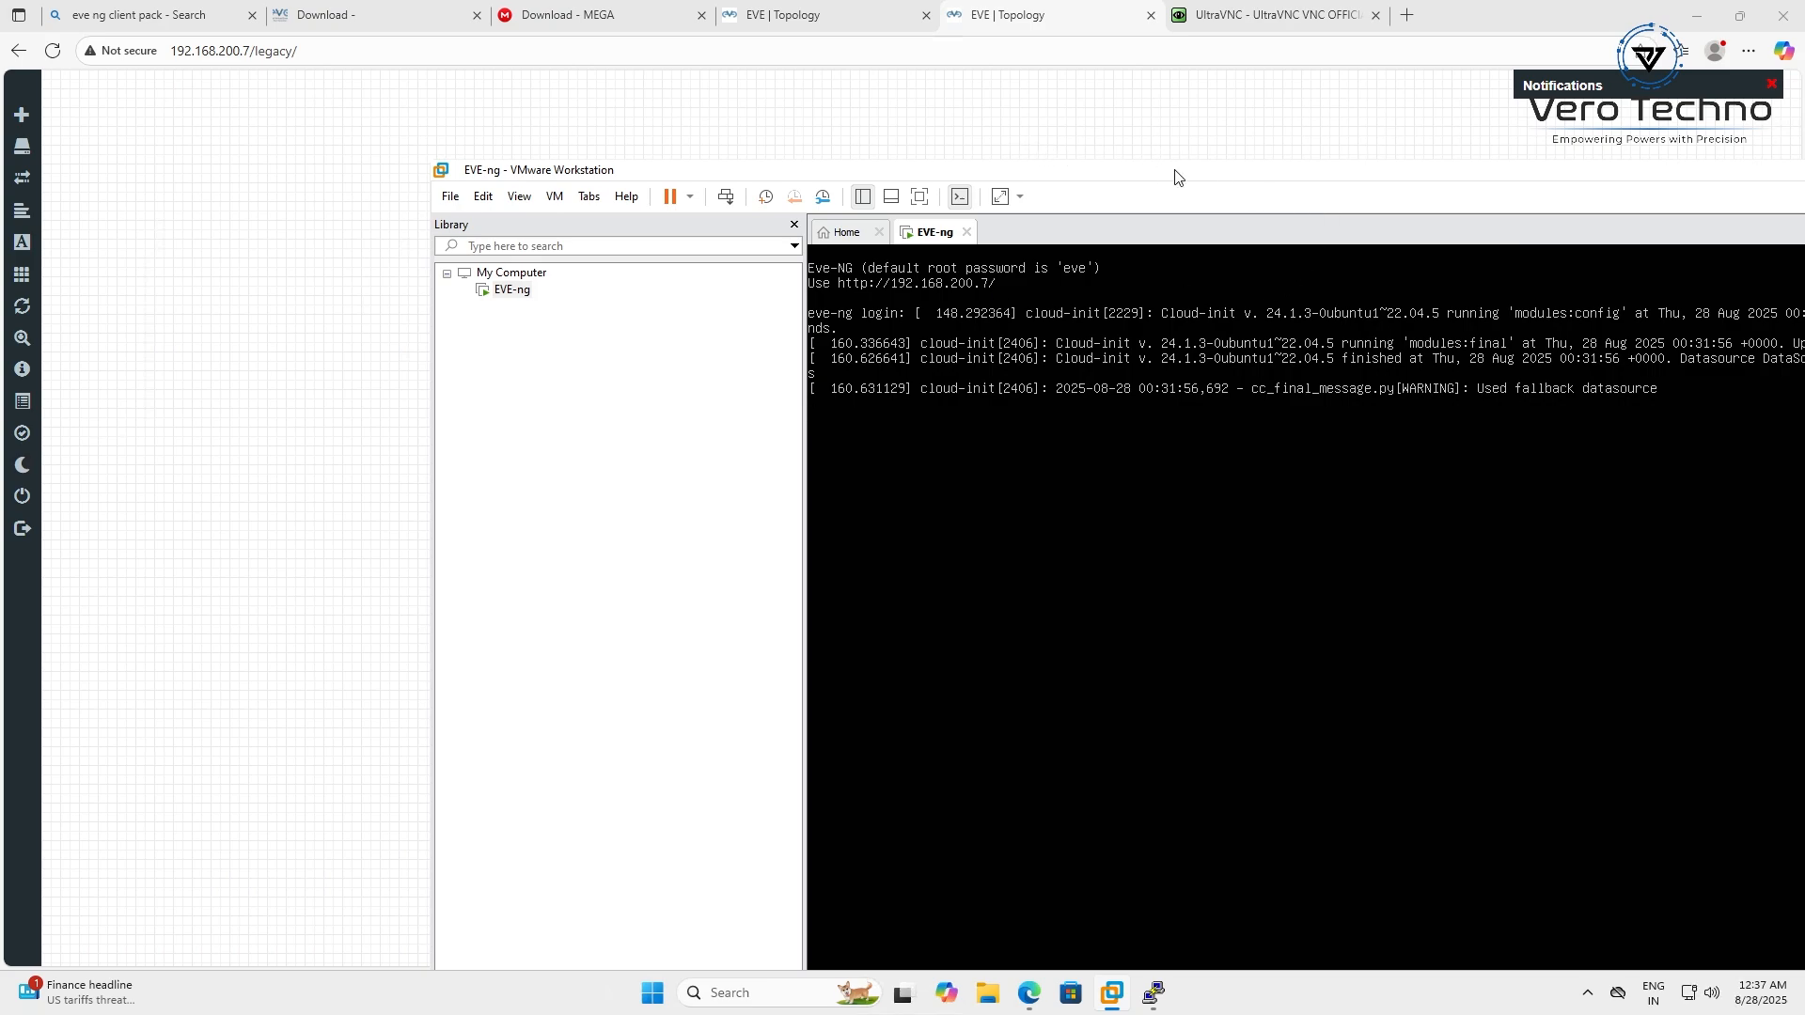
left_click_drag(1170, 179, 951, 125)
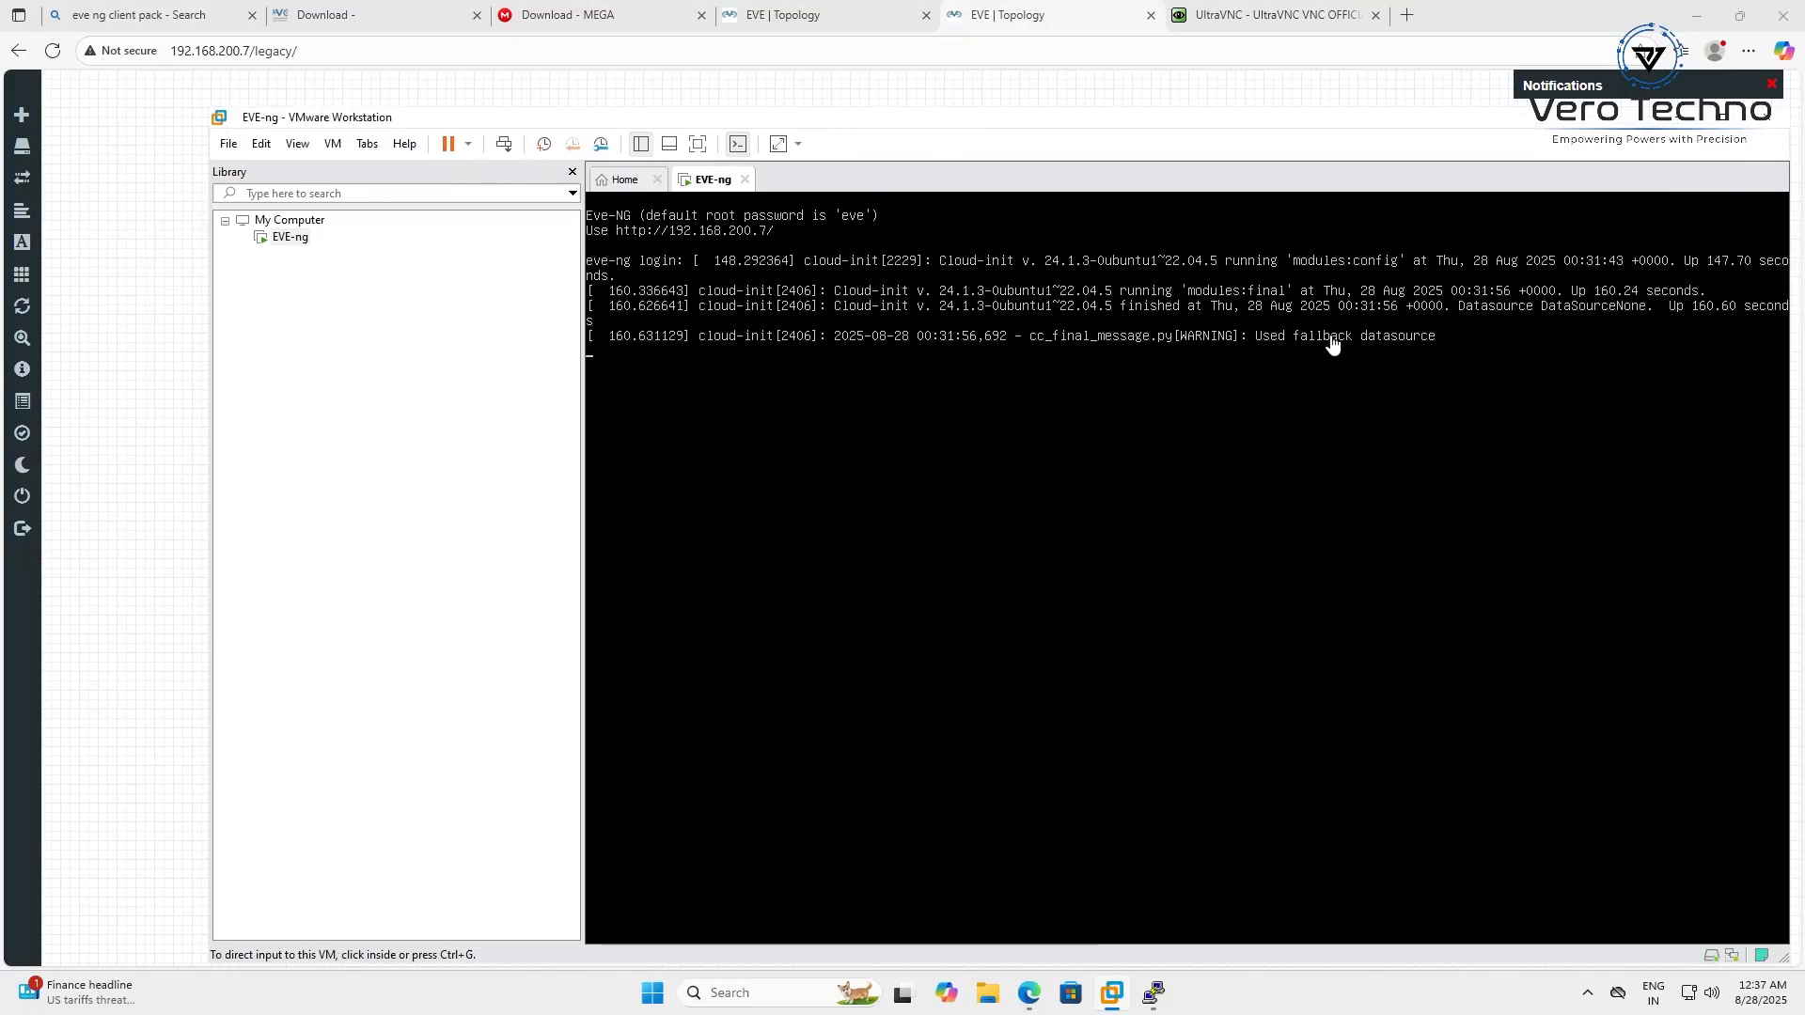
left_click_drag(1314, 126, 1170, 93)
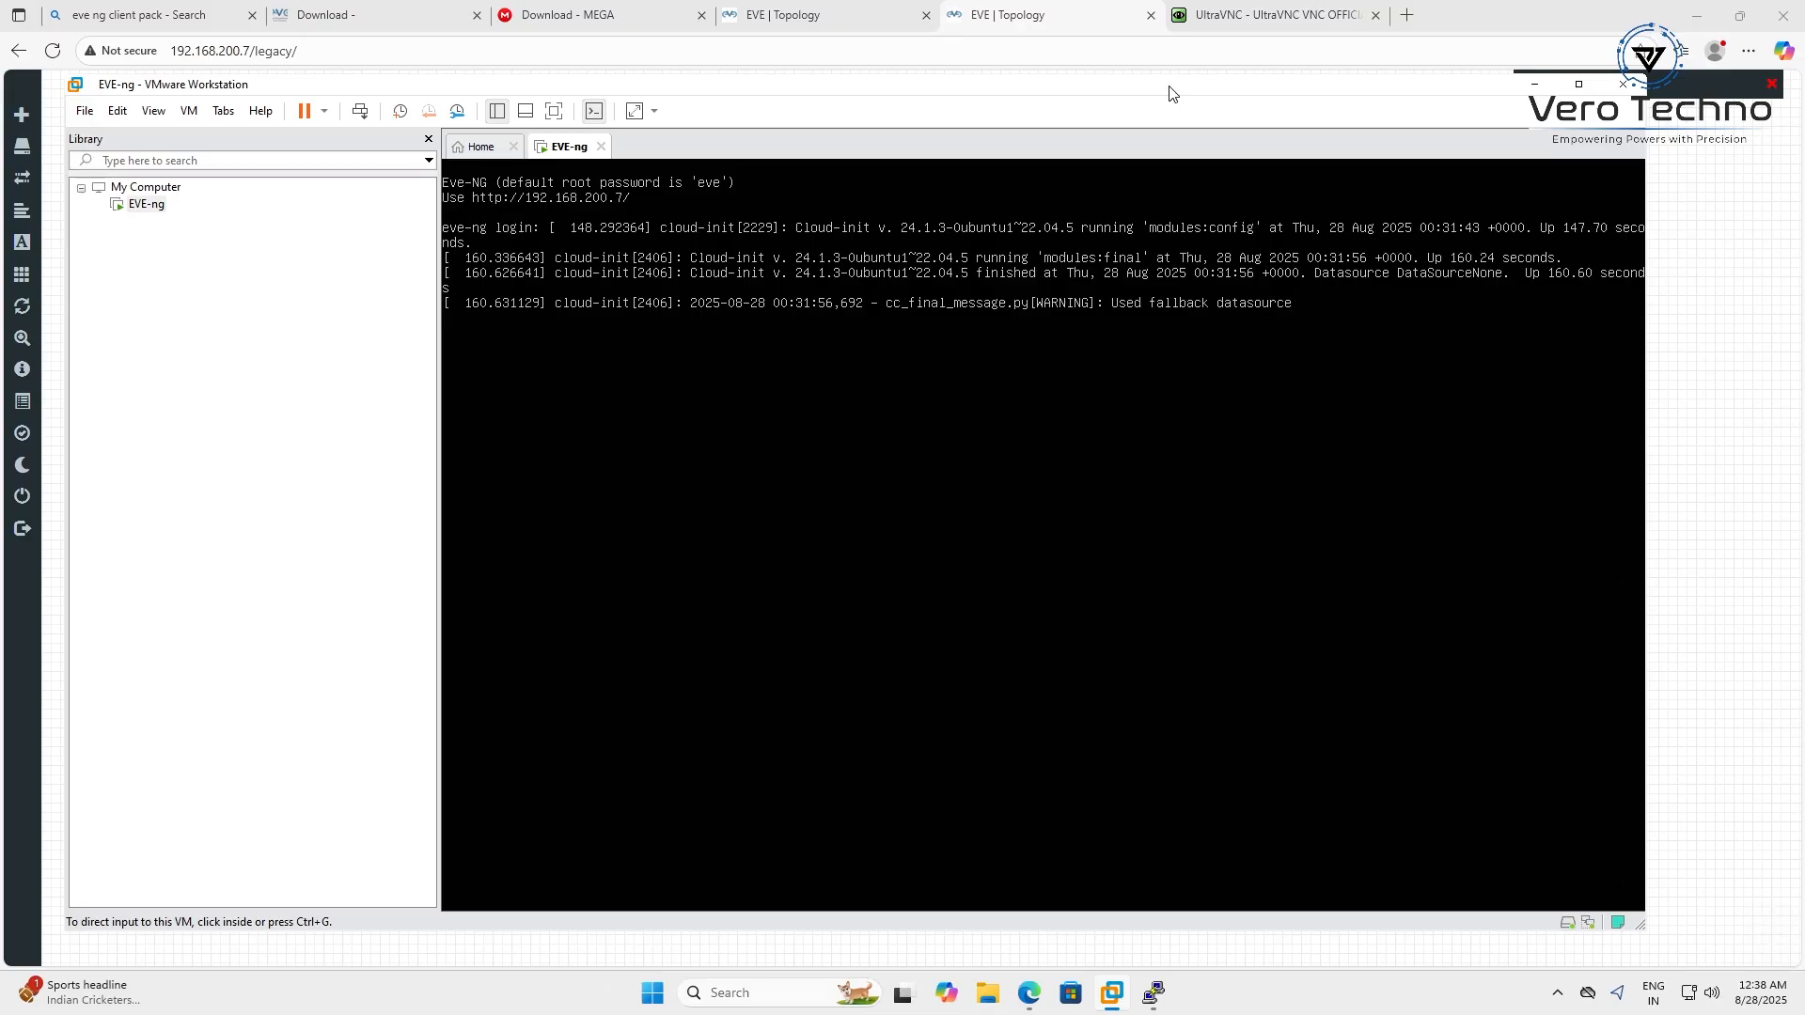
left_click_drag(1170, 93, 1005, 149)
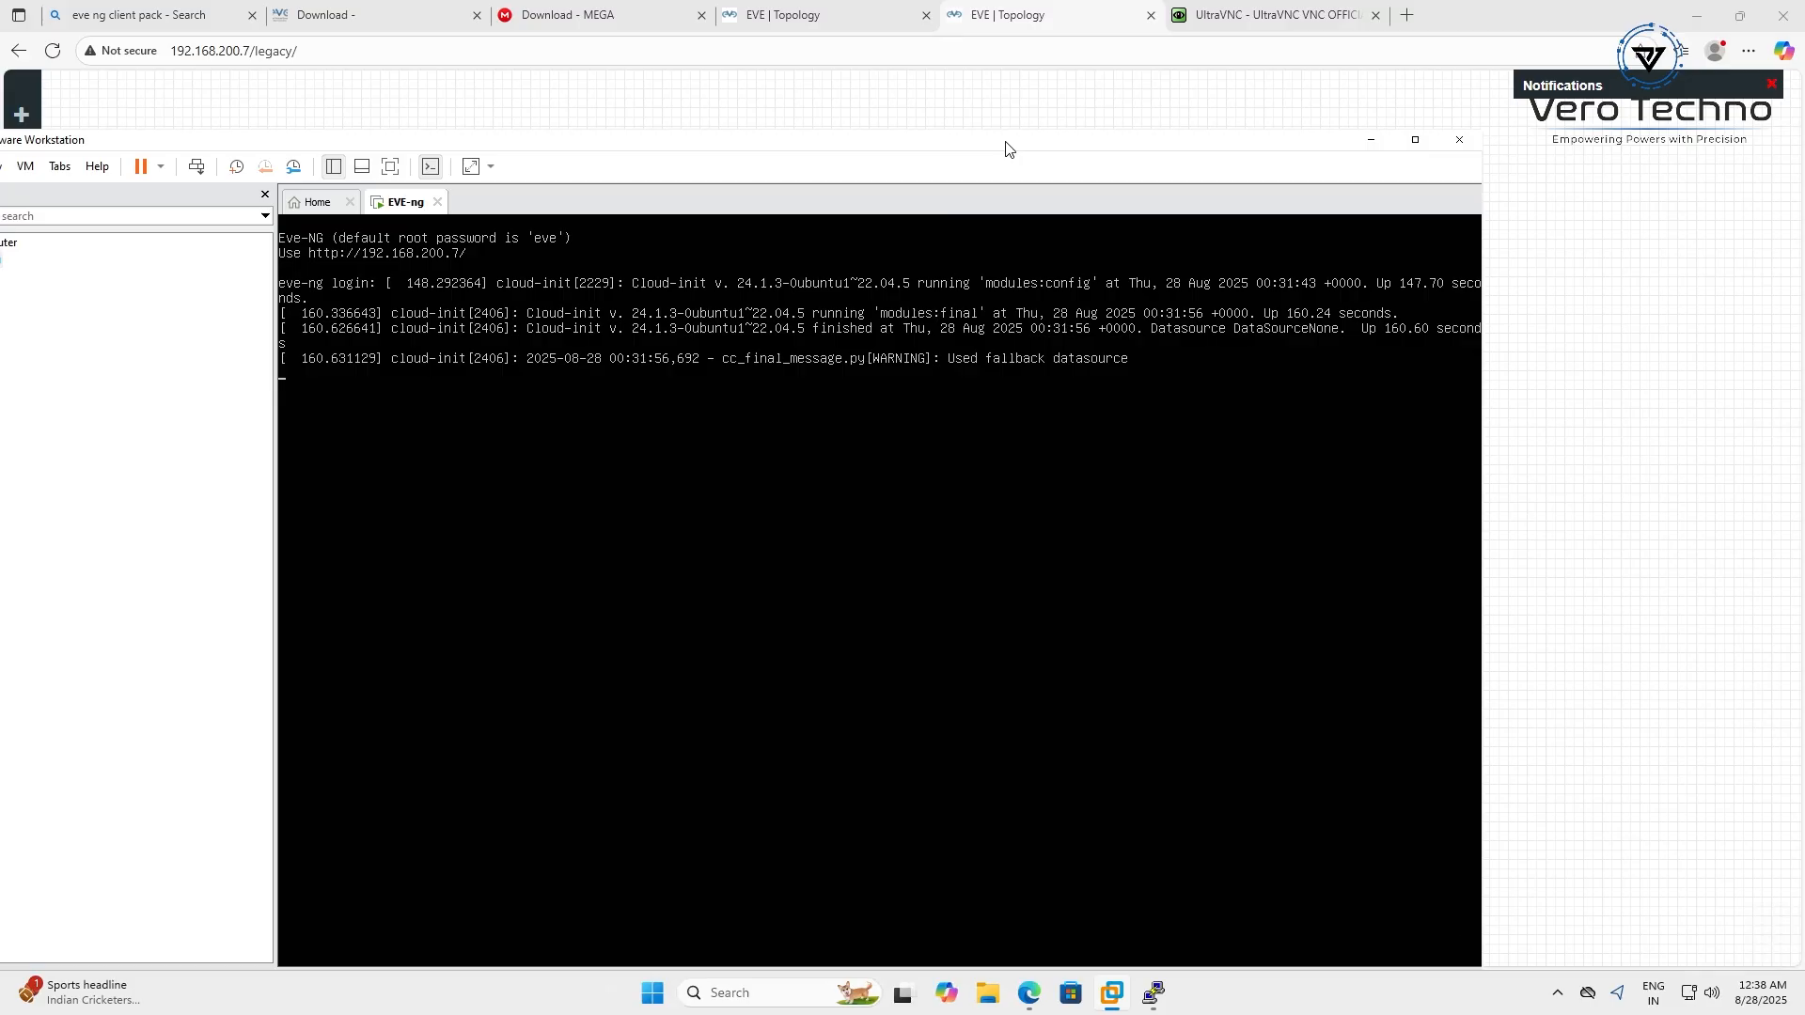
left_click_drag(1006, 148, 1125, 145)
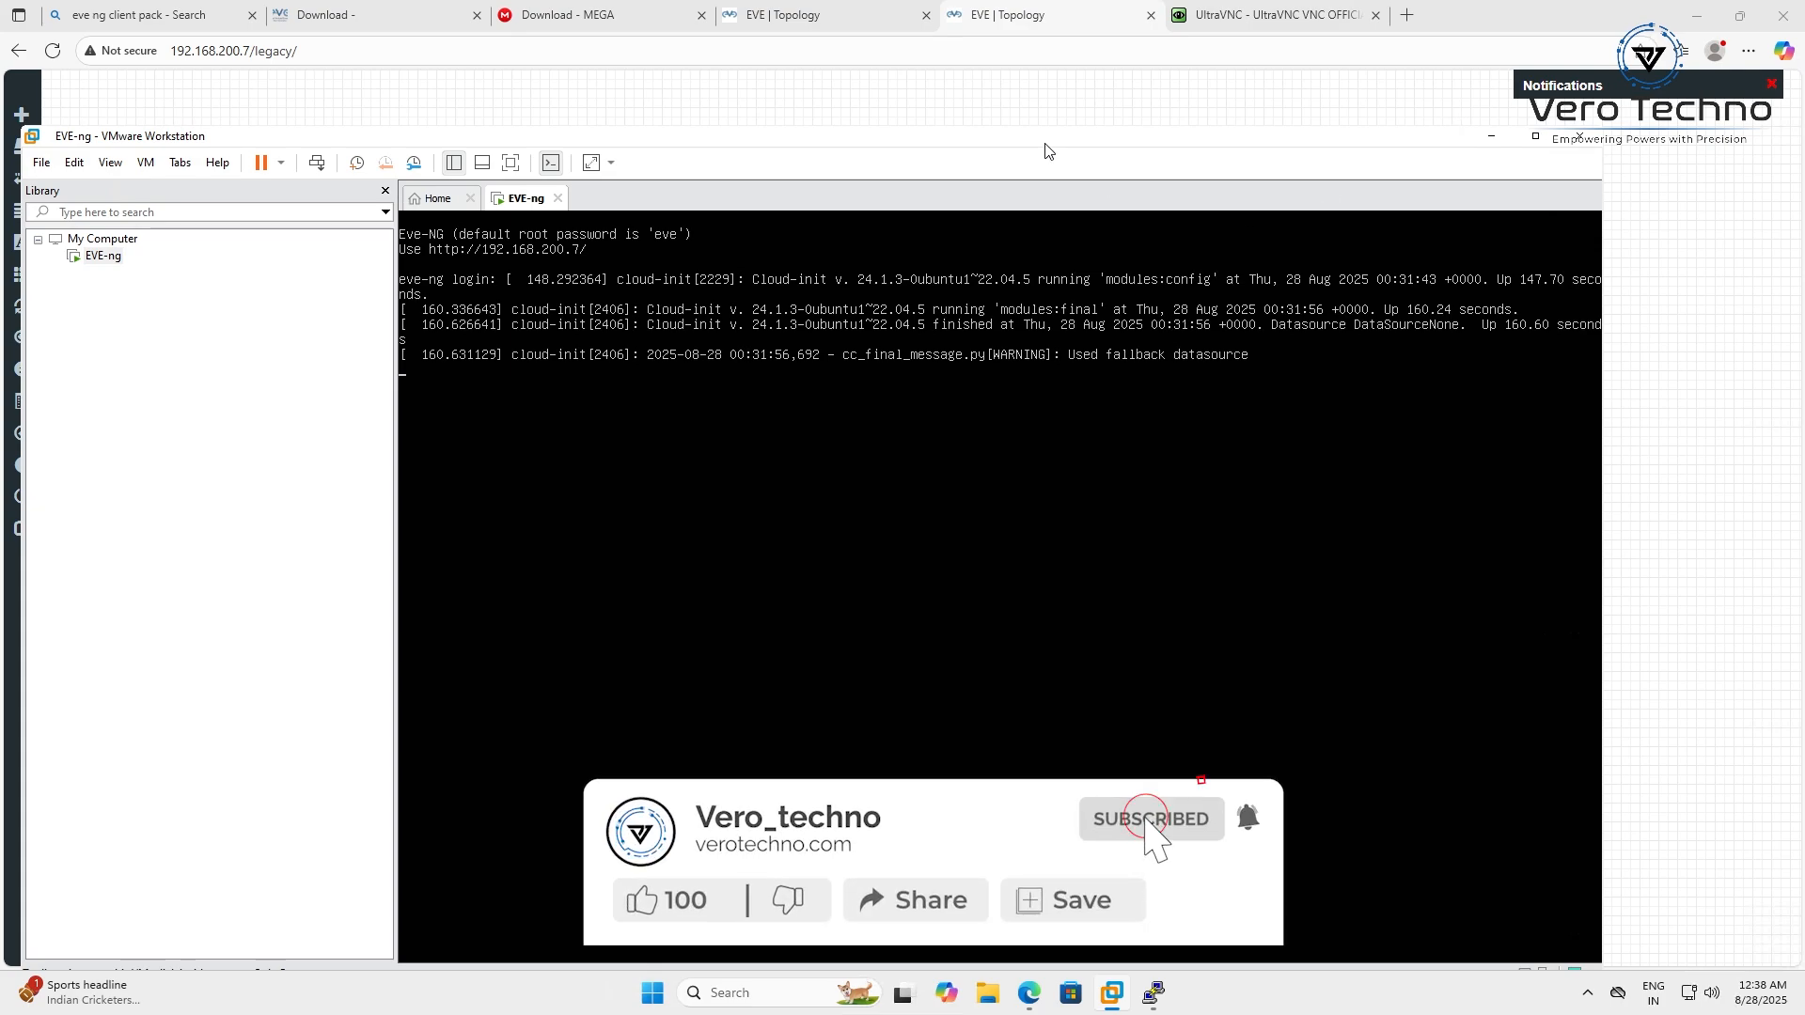
left_click_drag(1048, 148, 1222, 144)
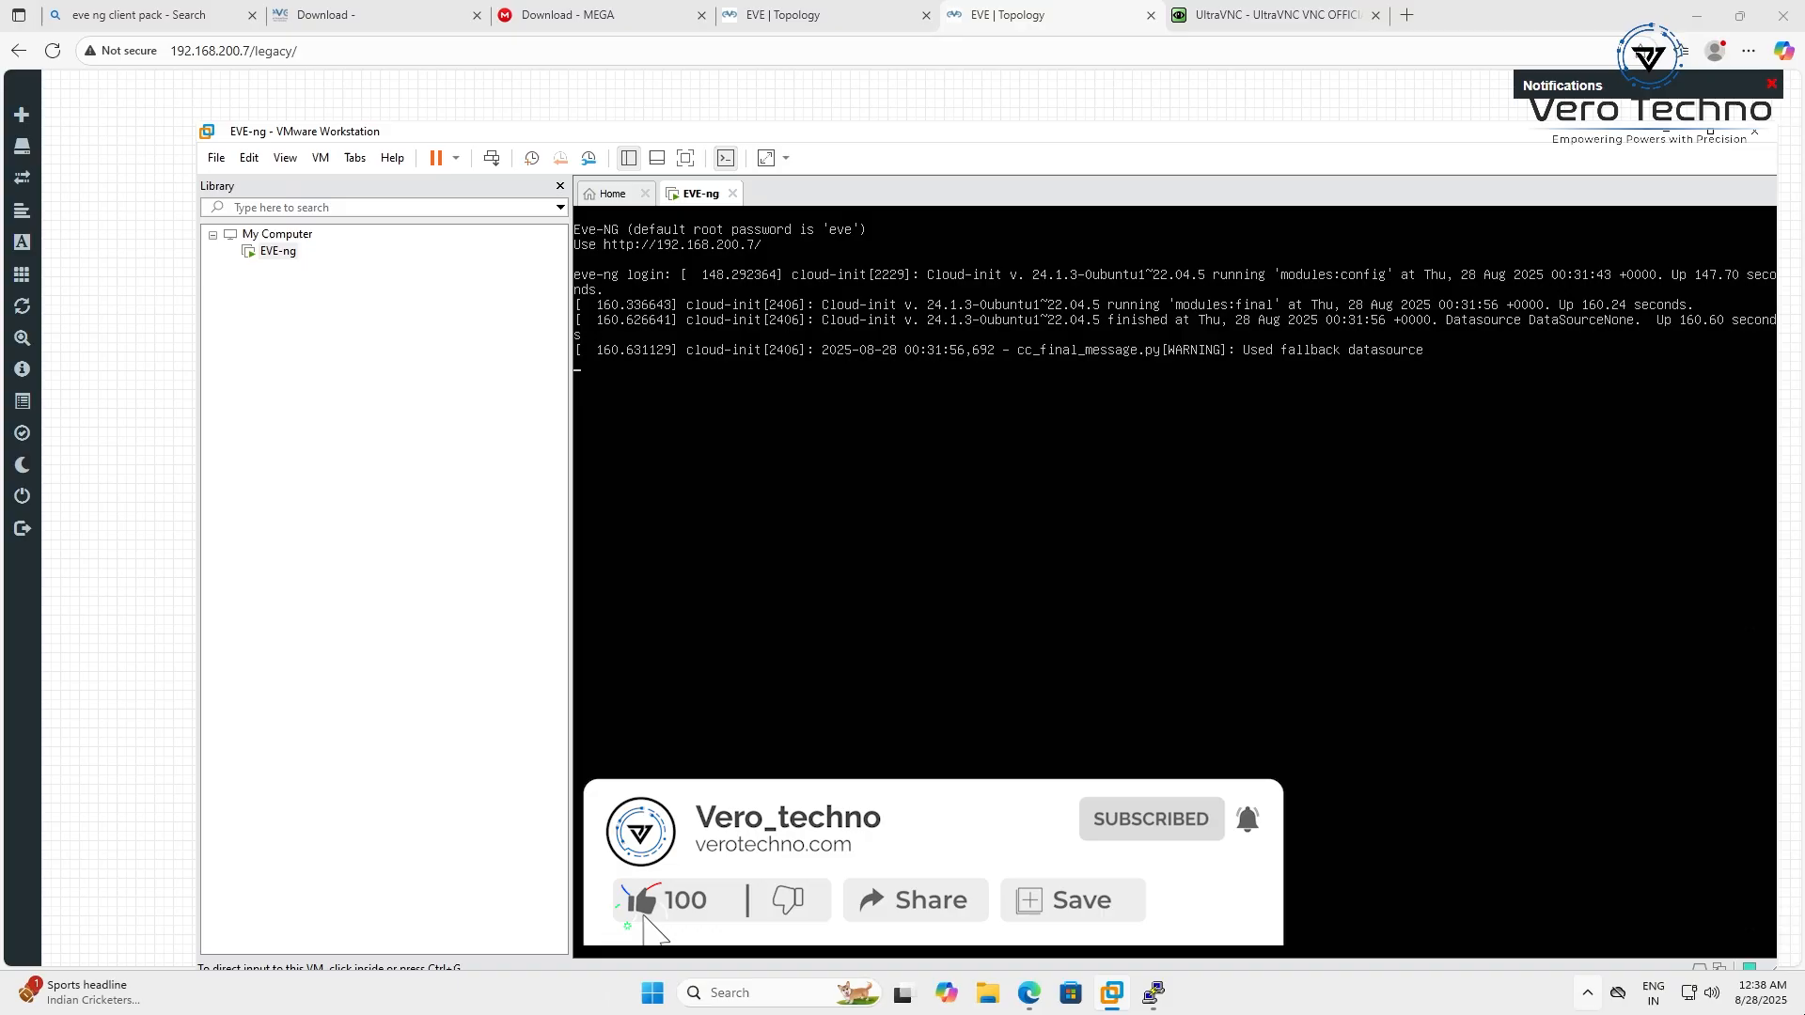